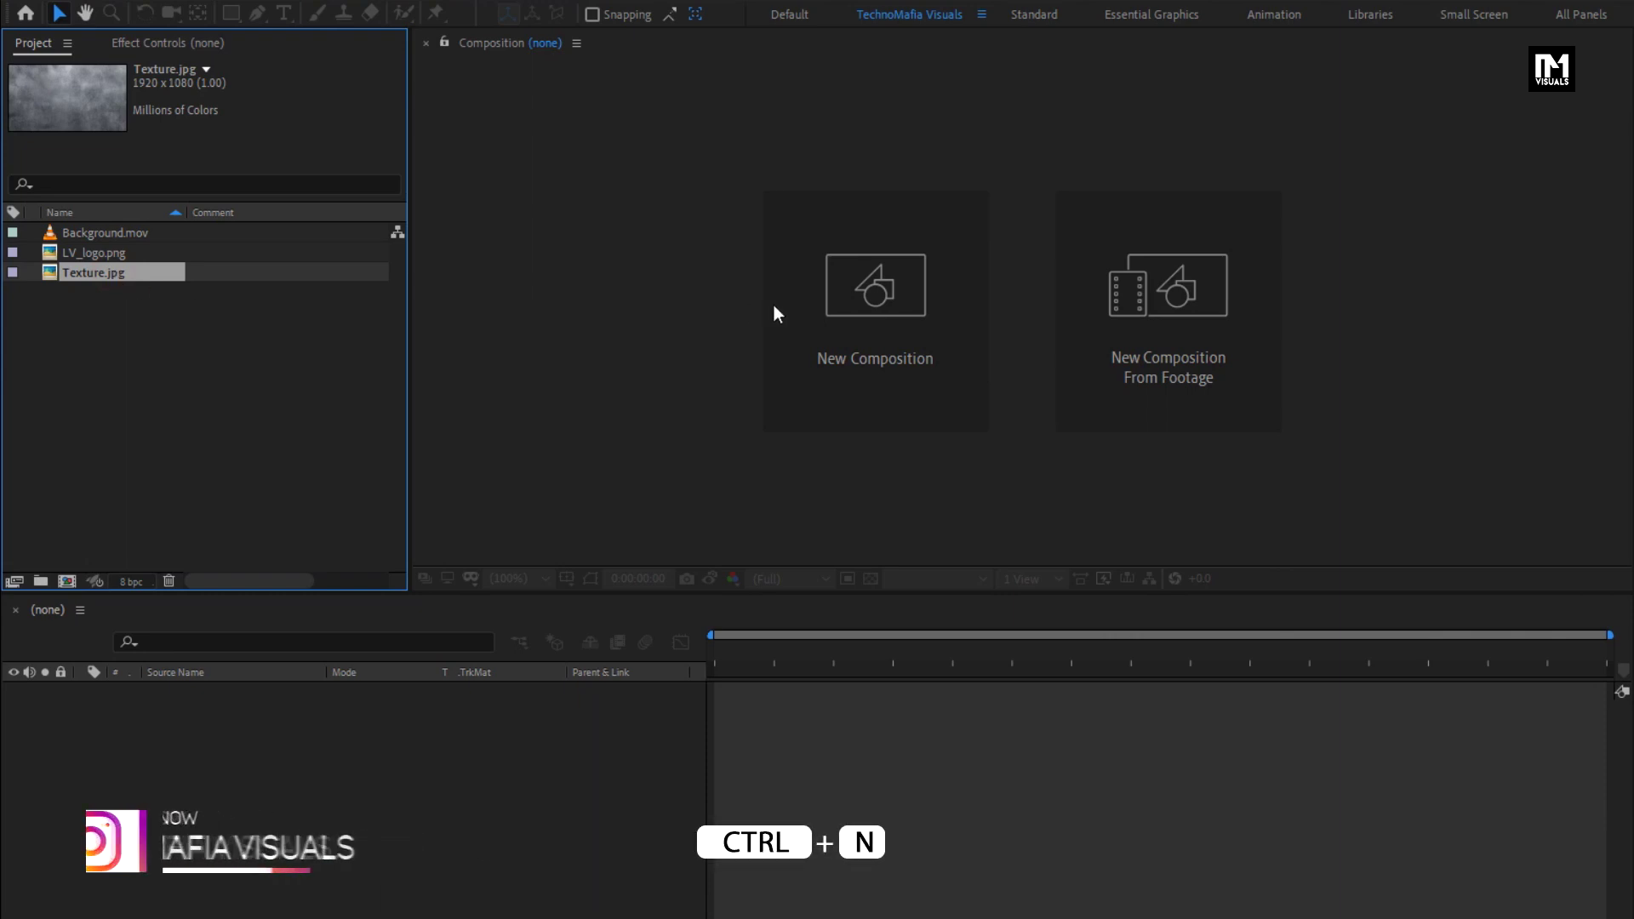
- Create a composition named Logo_Reveal at 1920×1080, 30 fps, with a 0:00:05:00 duration
click(824, 305)
text(Lo)
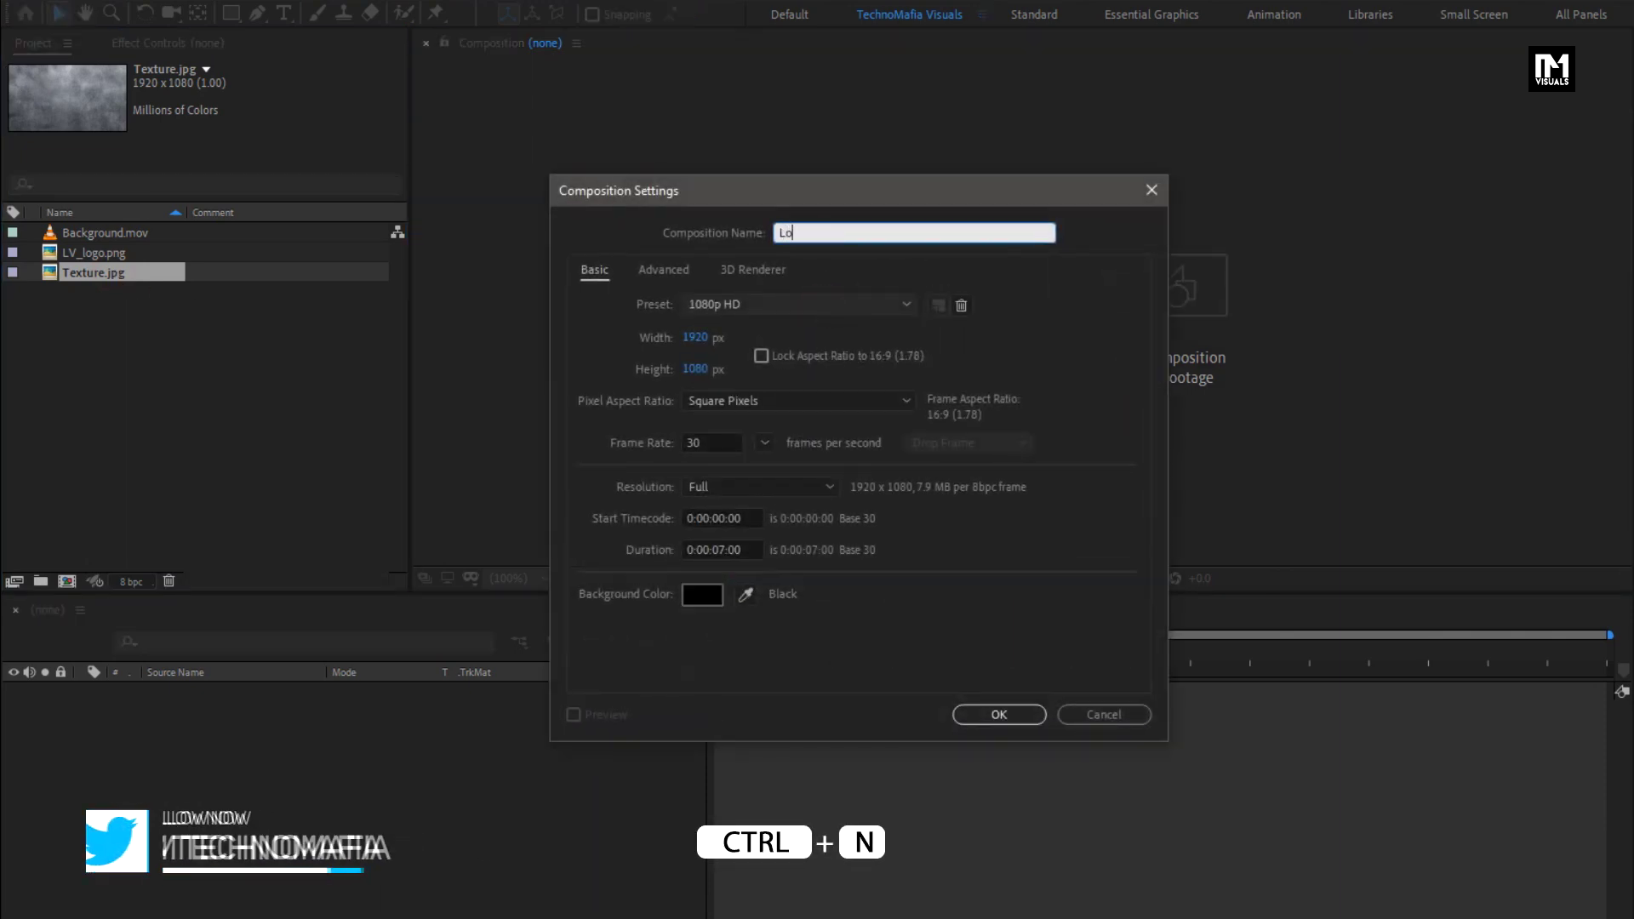
text(go_Re)
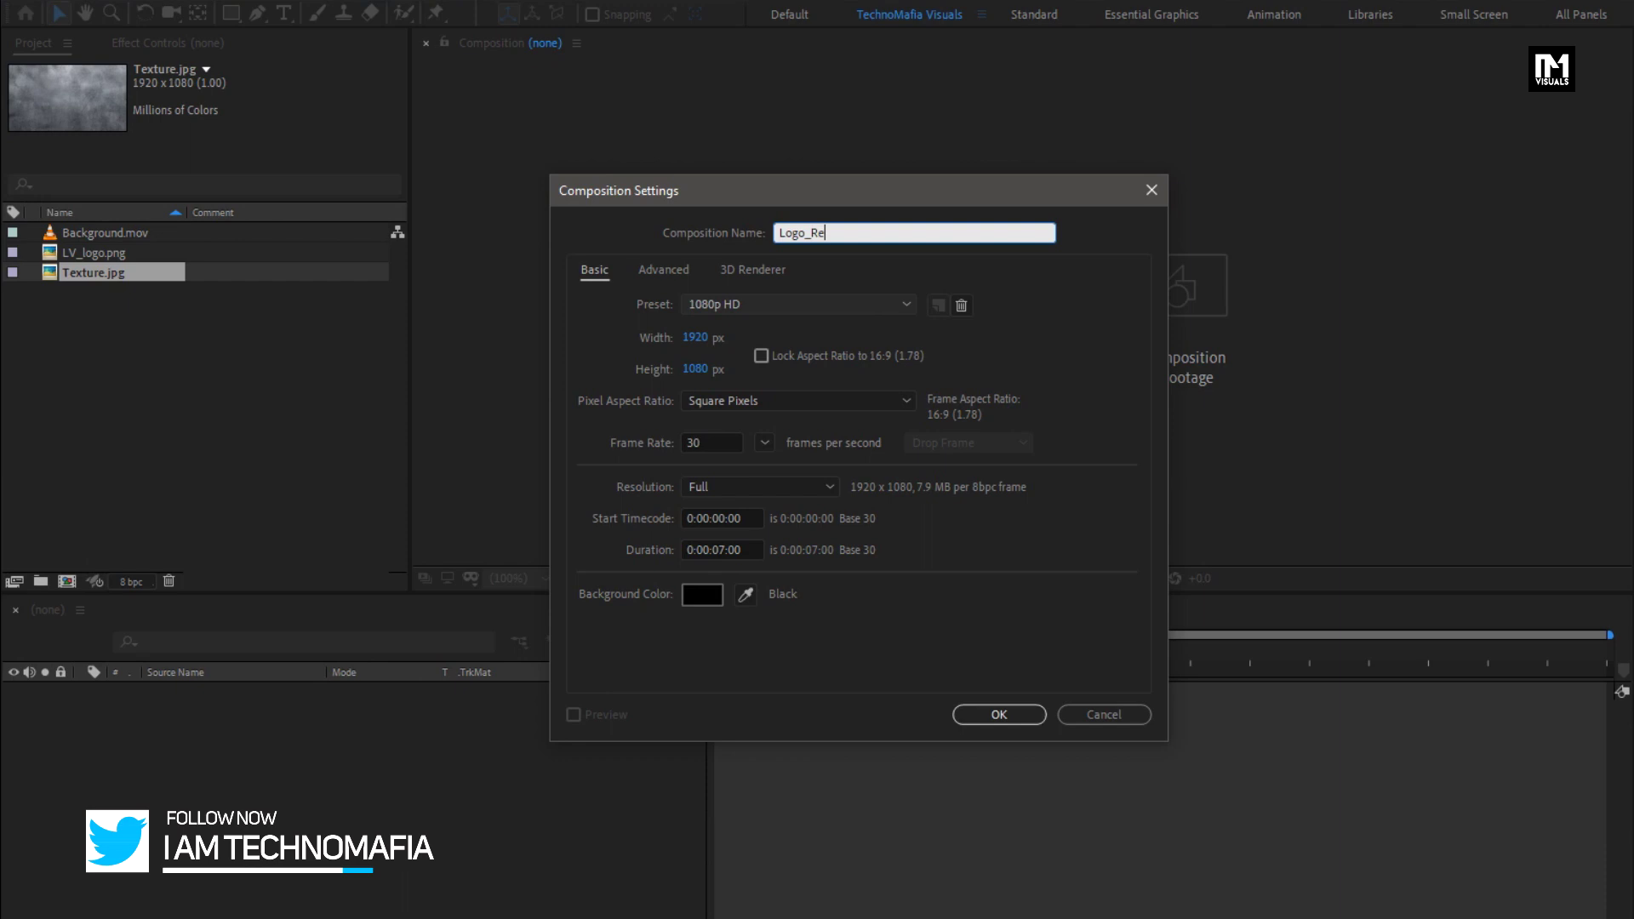
text(veal)
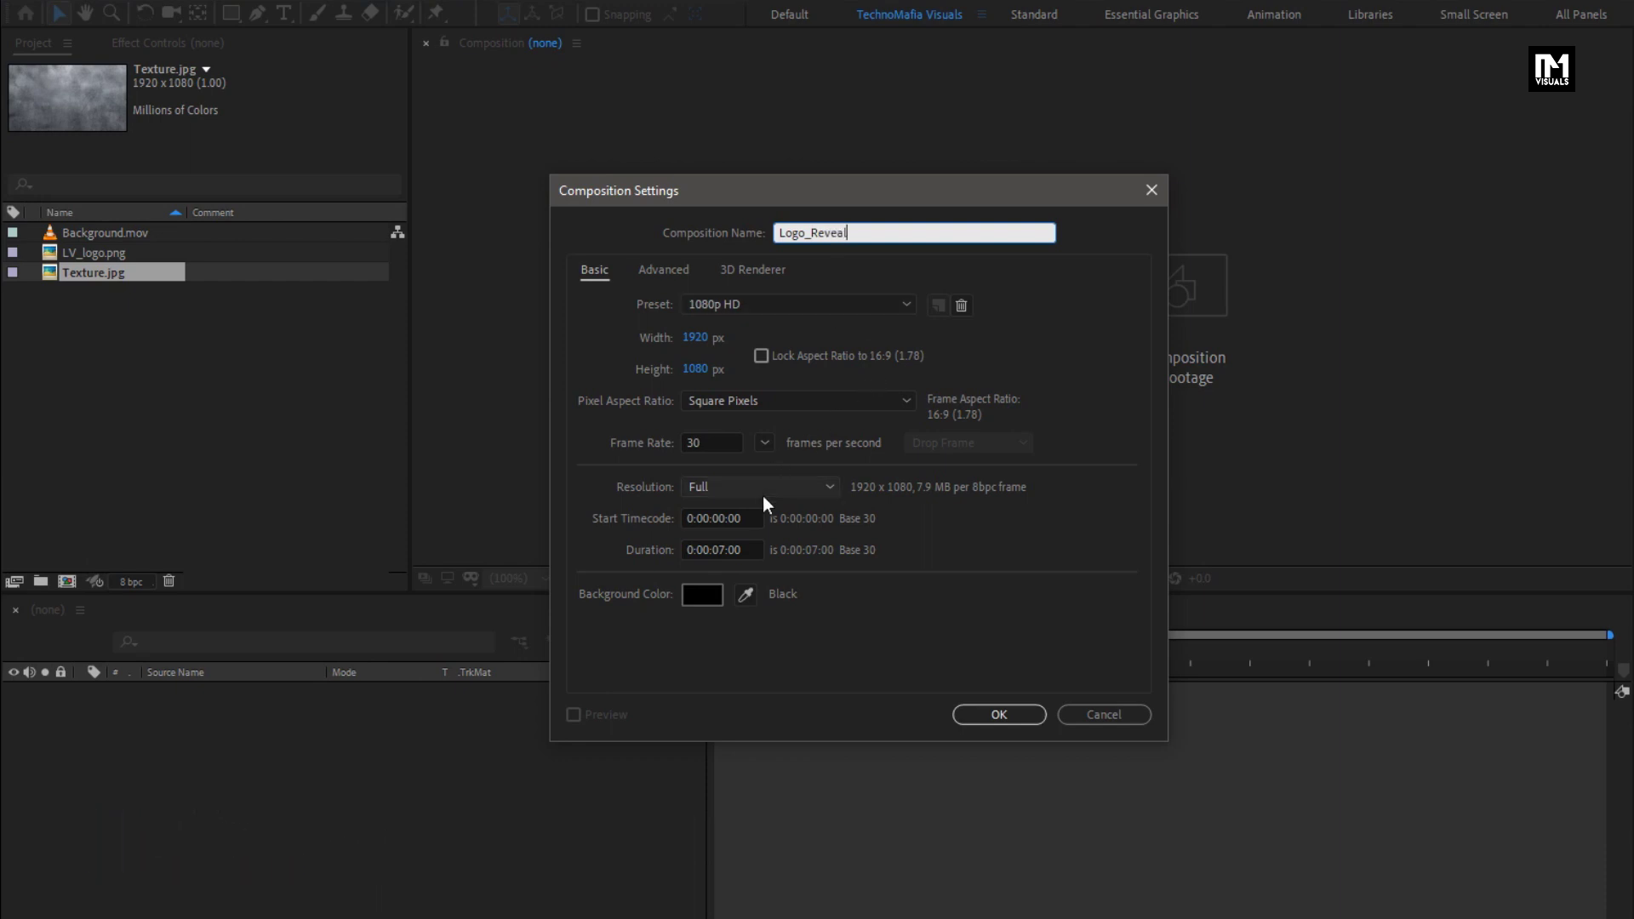
click(726, 550)
key(BackSpace)
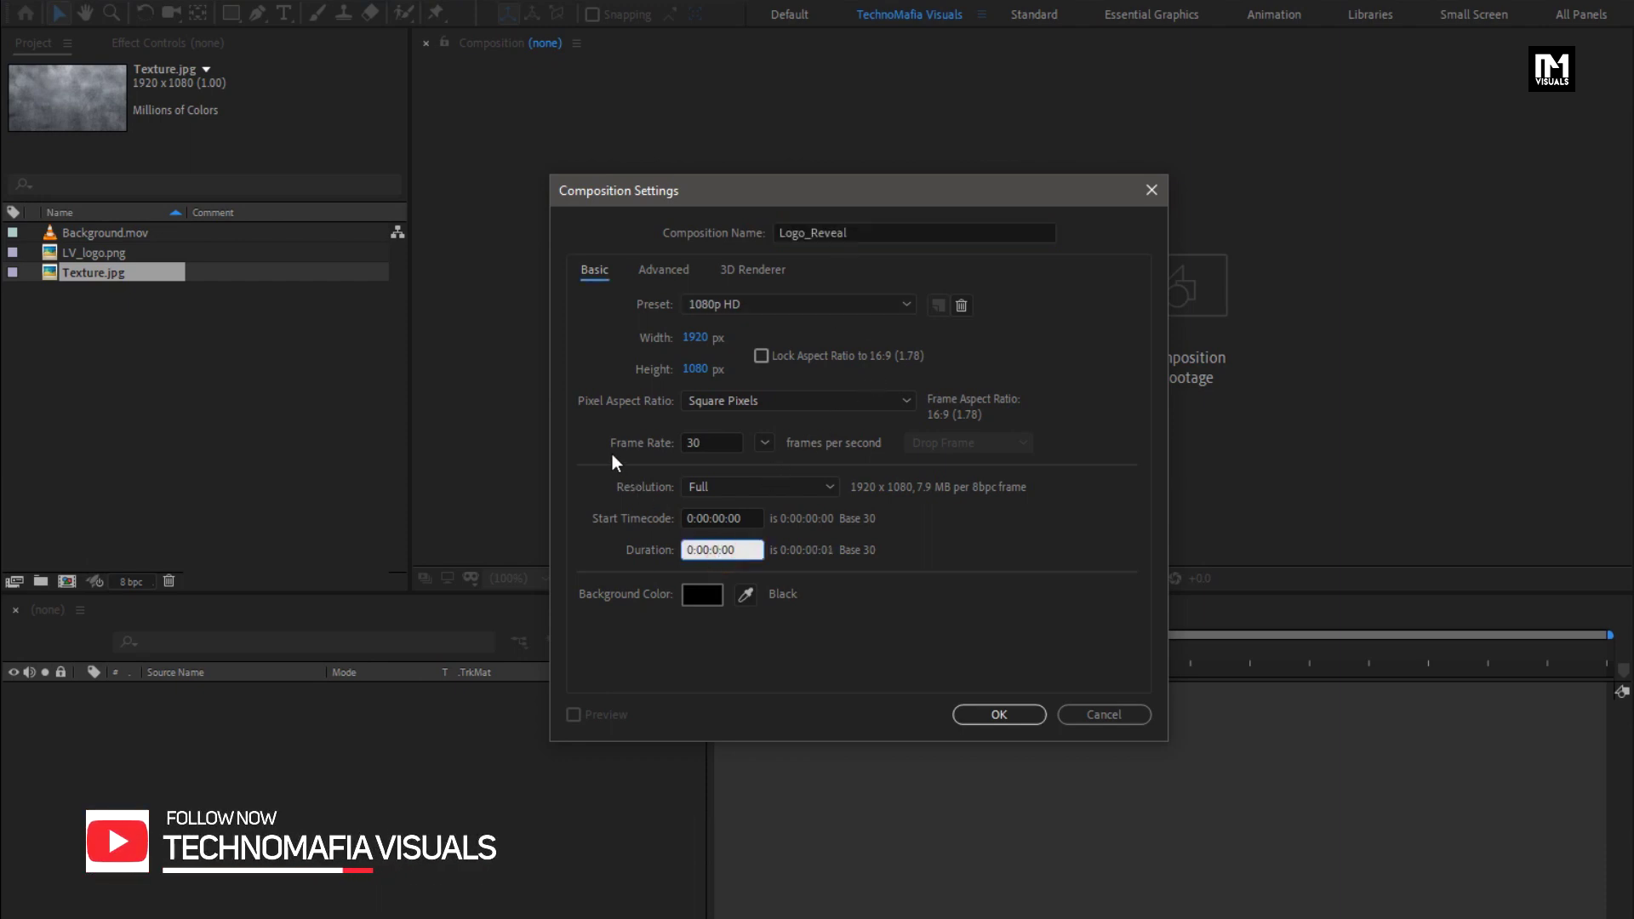
text(5)
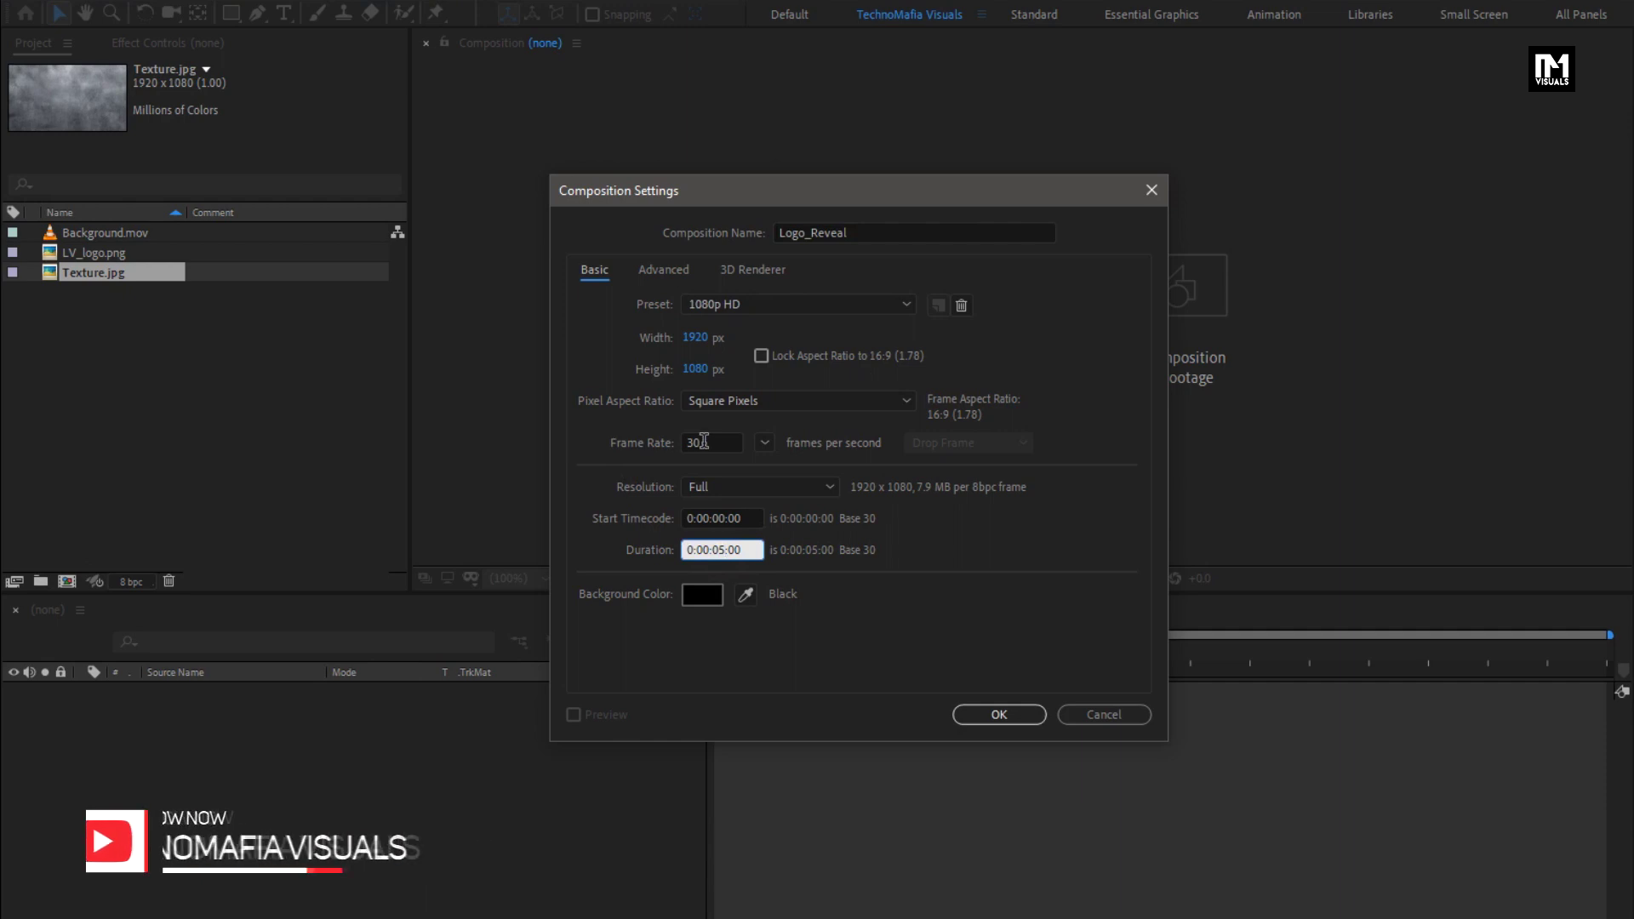
click(967, 715)
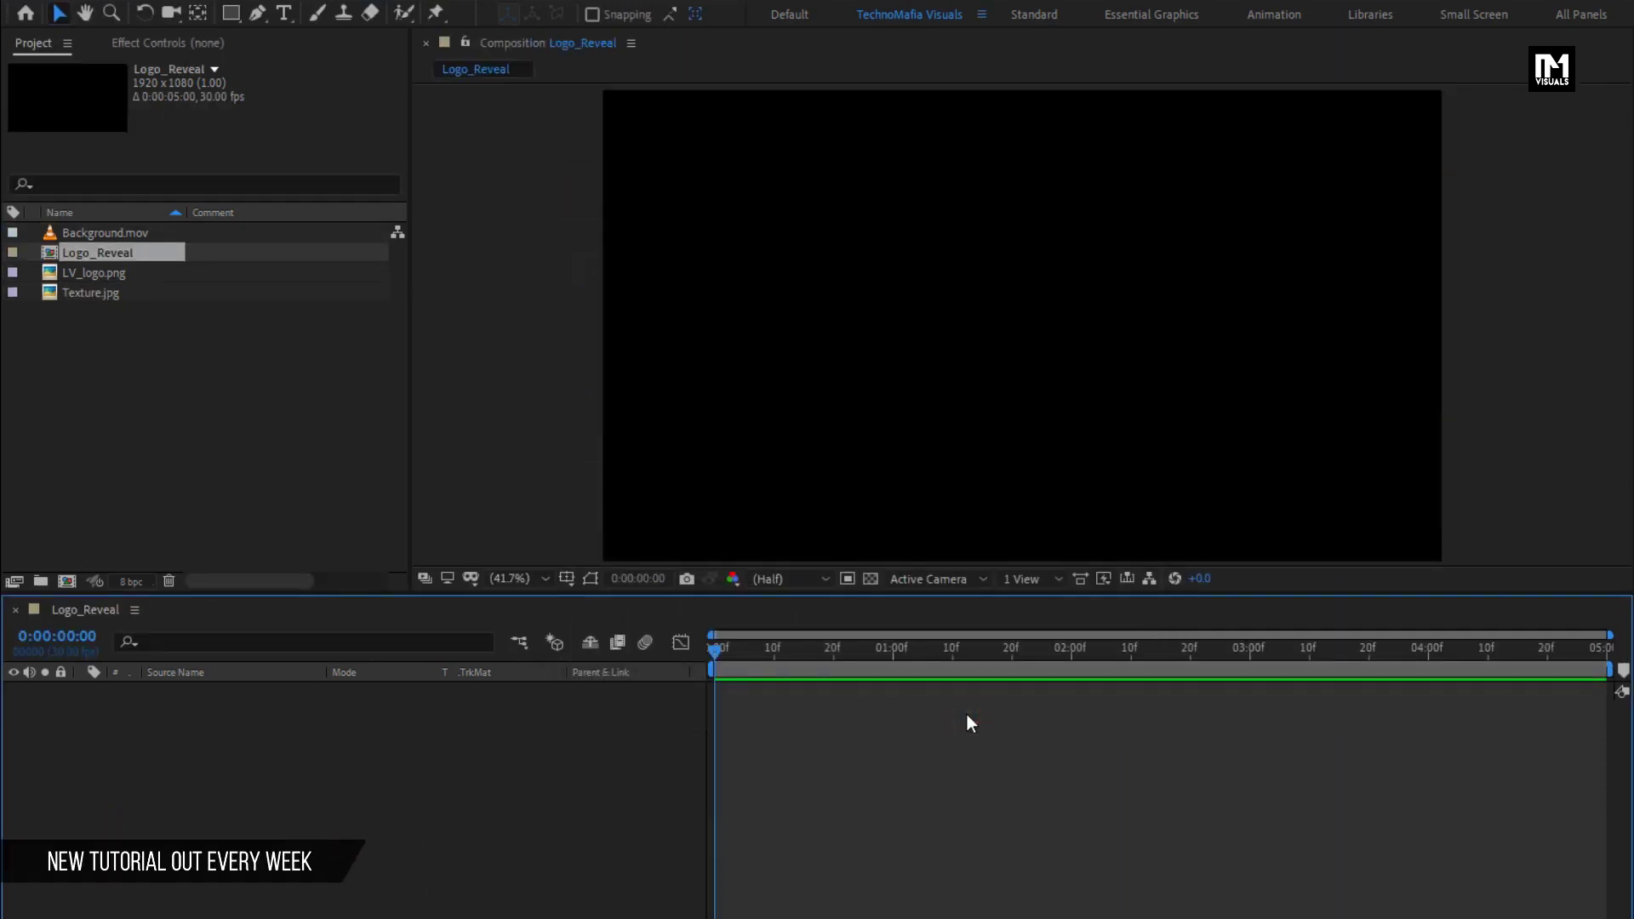
- Add LV_logo.png to the Logo_Reveal timeline and scale it down to 45%
click(94, 293)
click(93, 275)
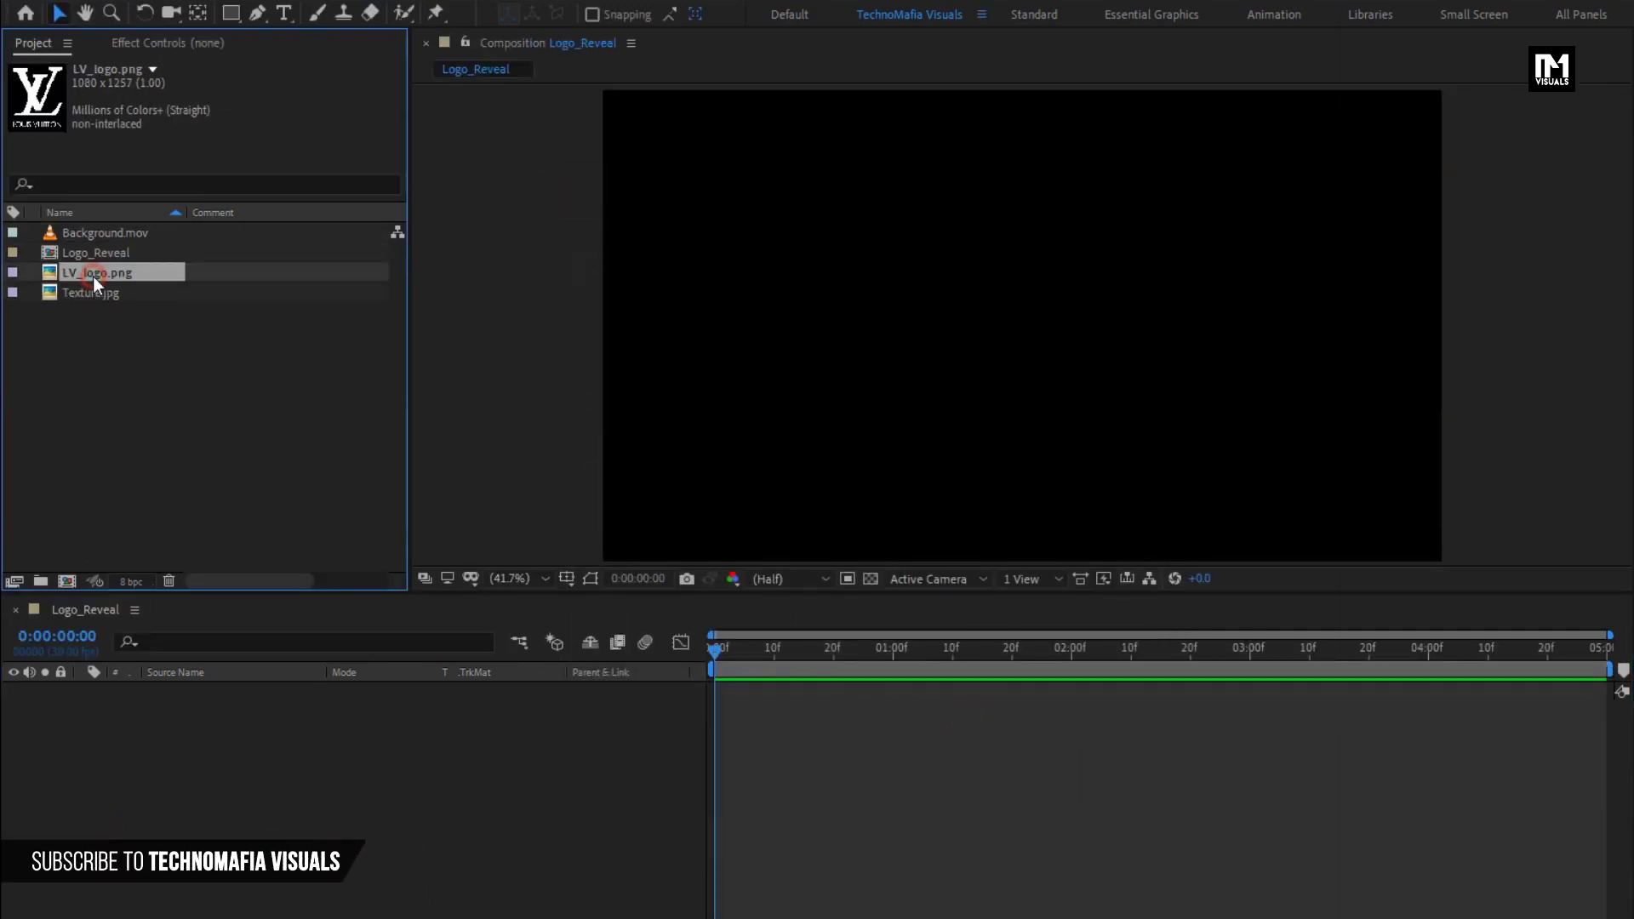
drag(86, 277, 244, 779)
key(s)
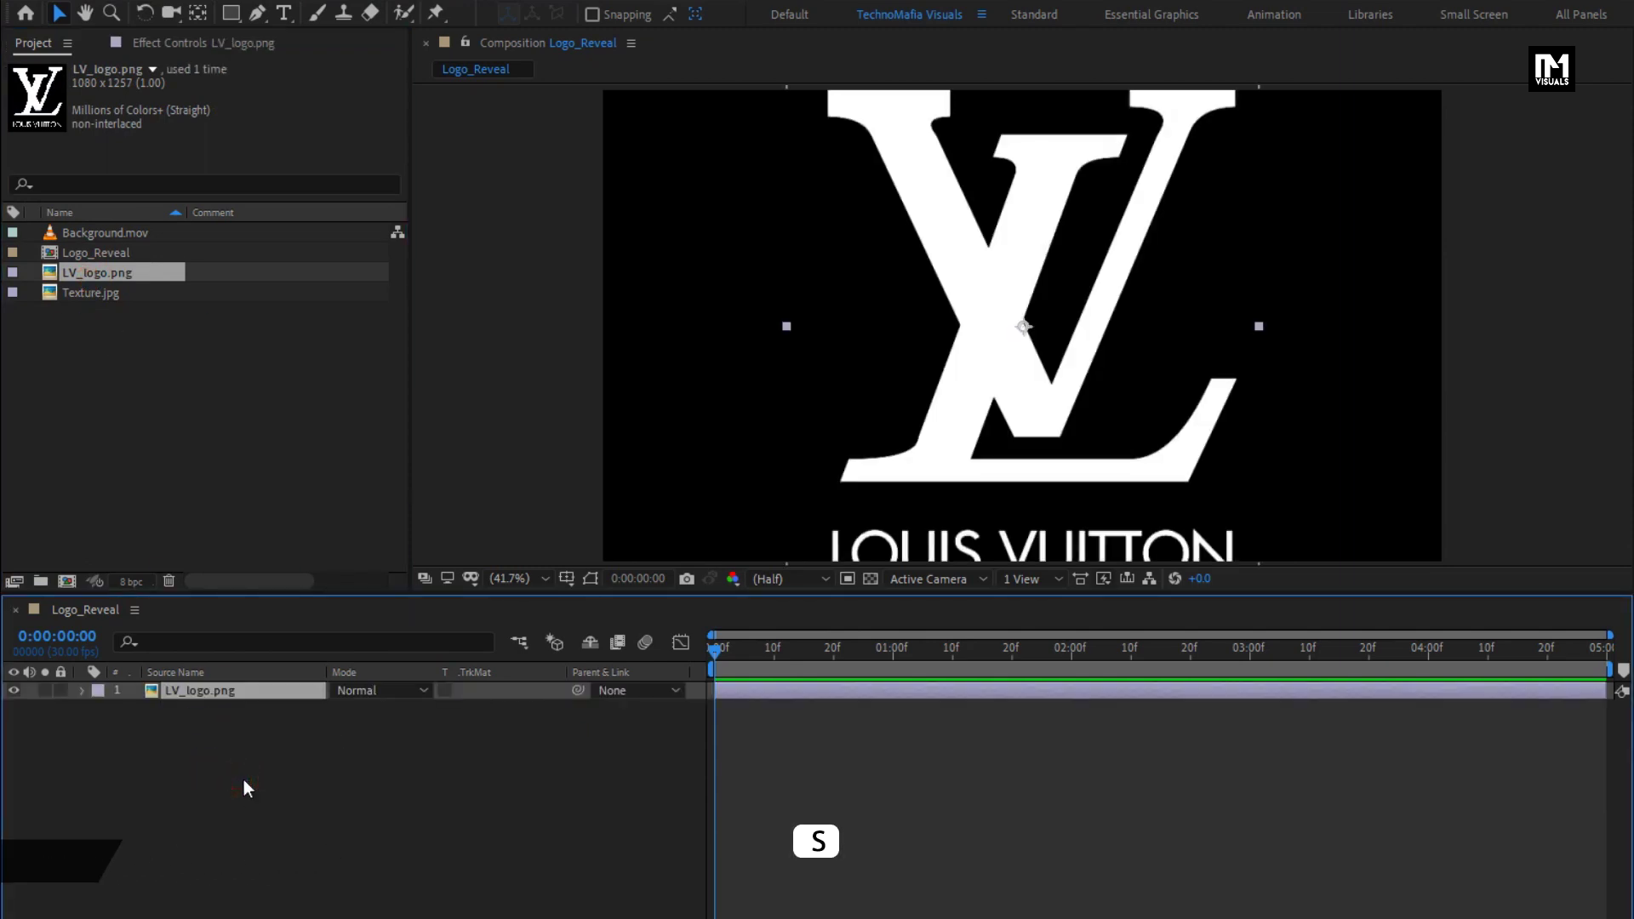
drag(394, 707, 332, 707)
click(85, 689)
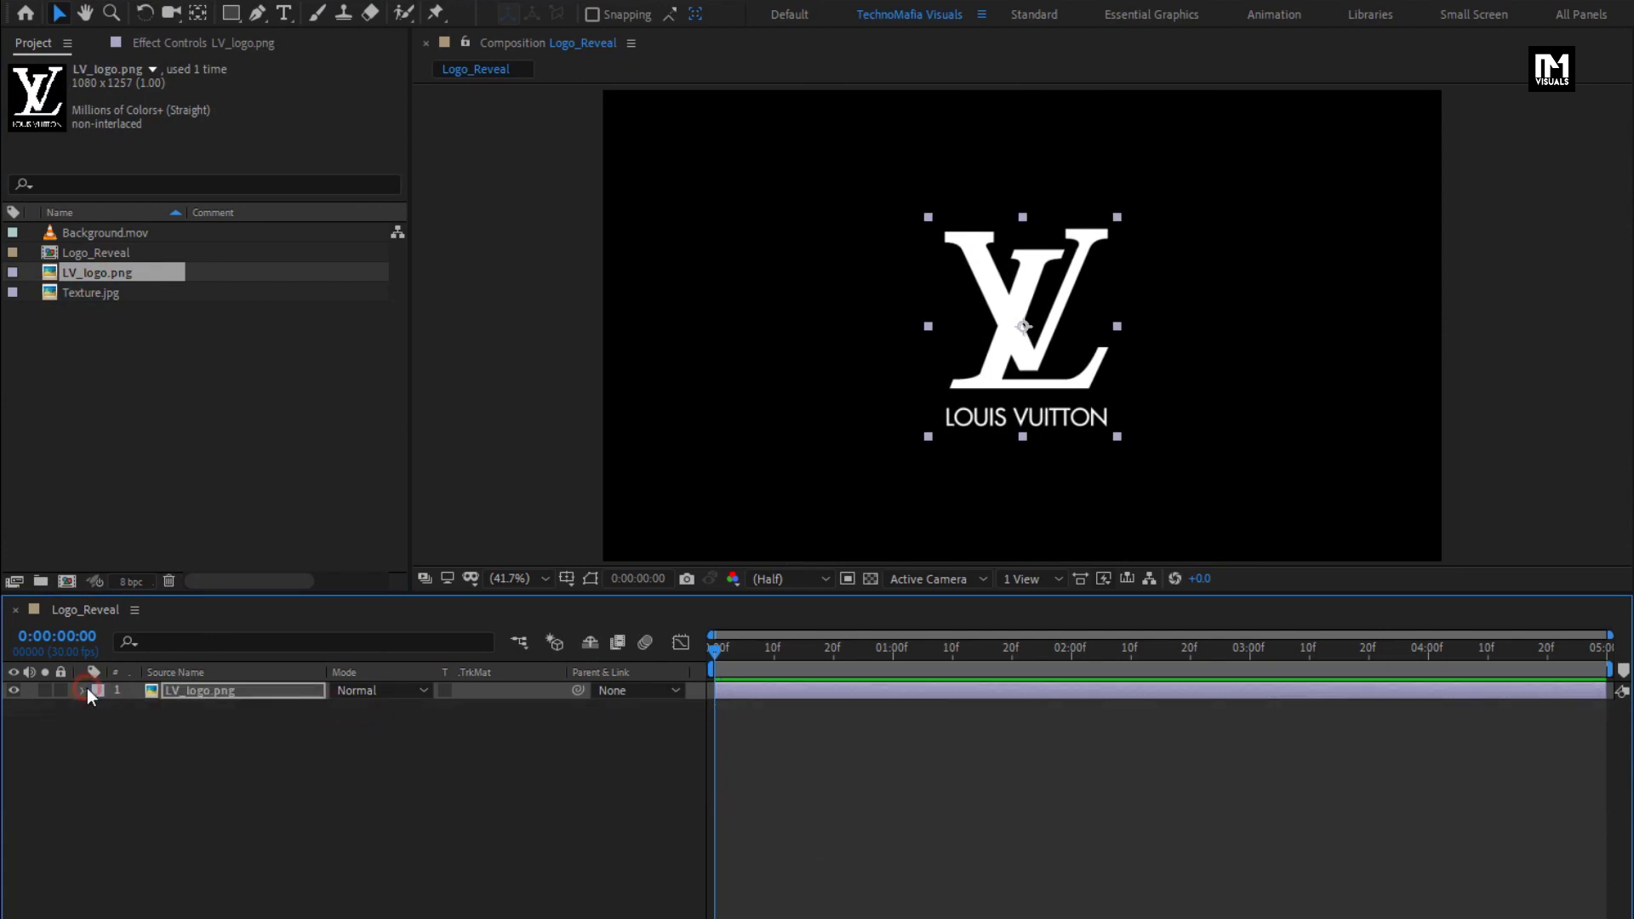
- Pre-compose the logo layer as Logo, moving all attributes into the new composition
click(198, 691)
right_click(197, 691)
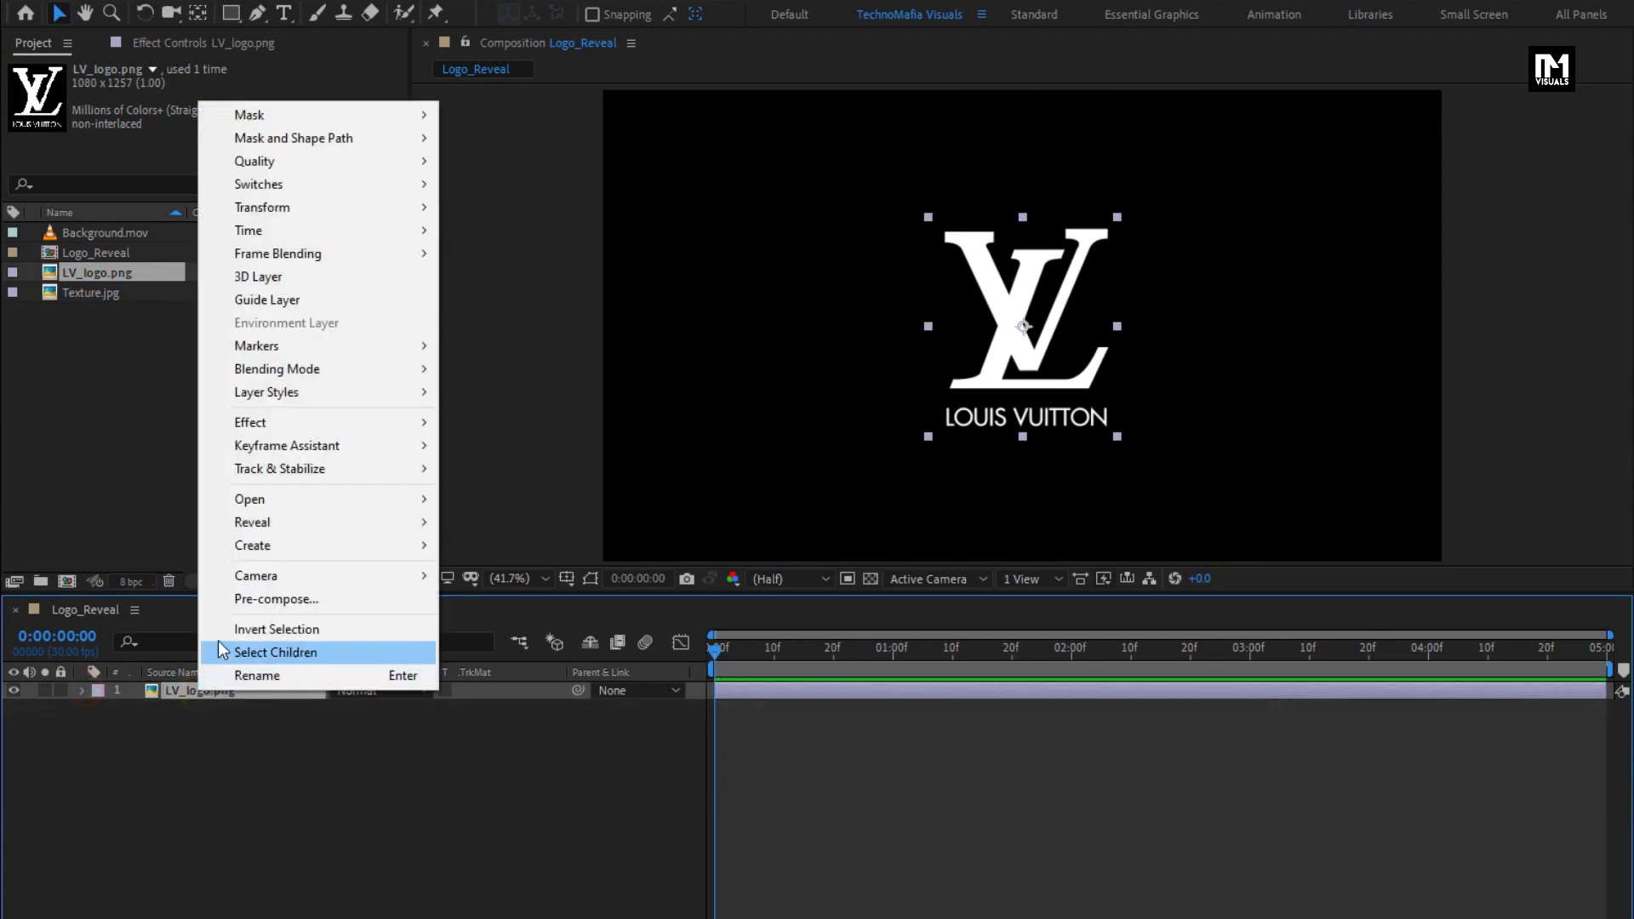
click(232, 601)
text(L)
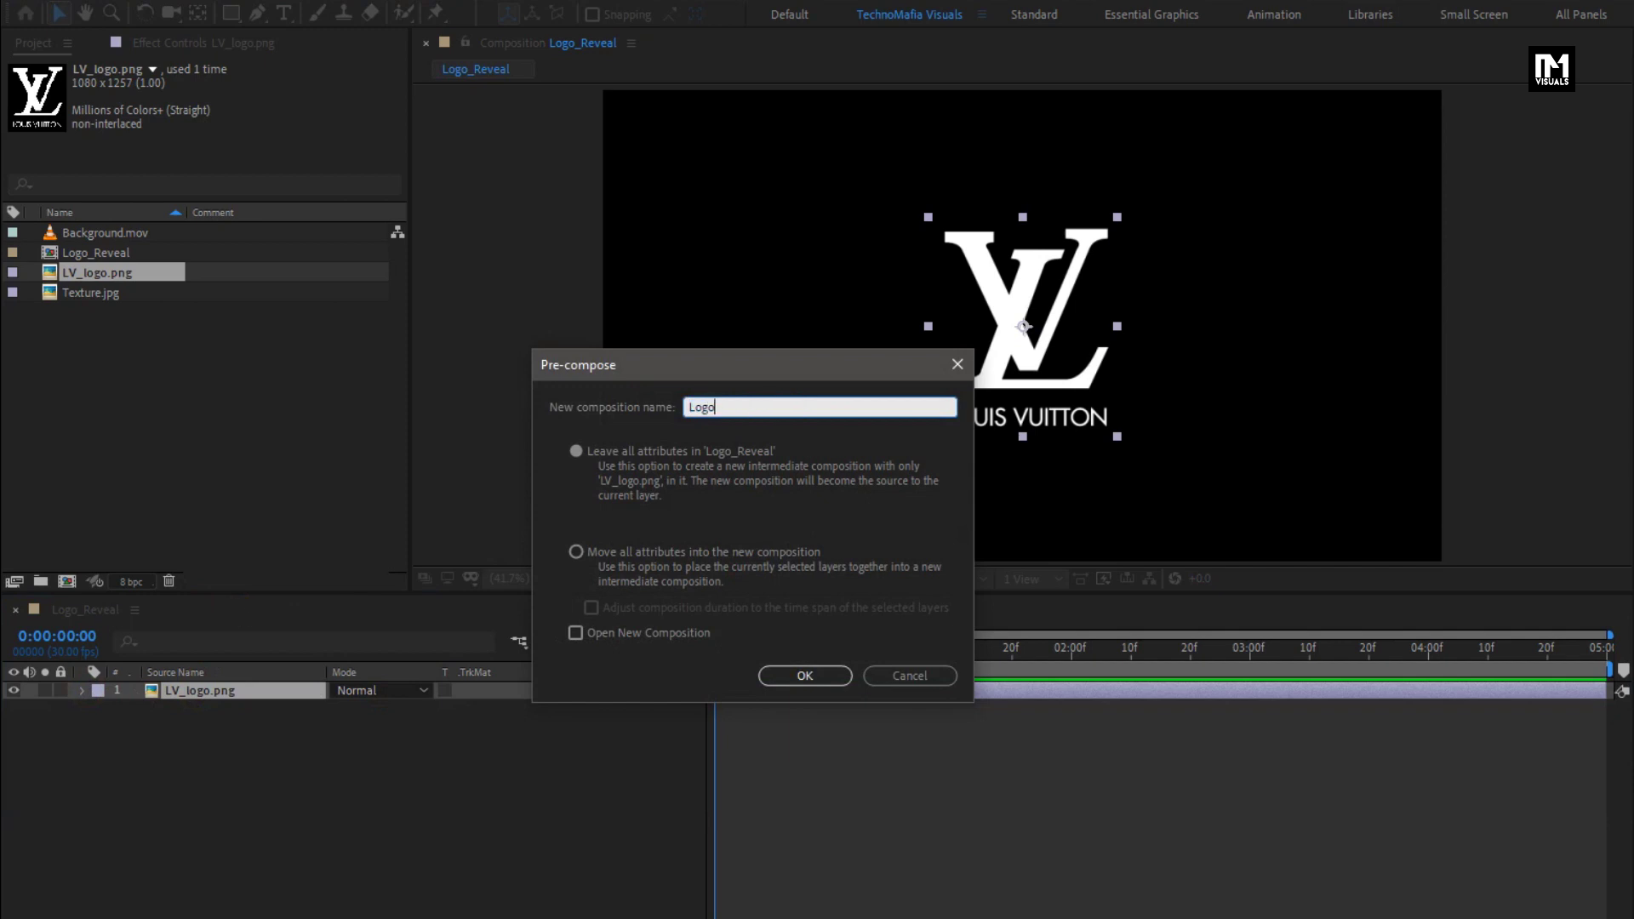
text(ogo)
click(584, 555)
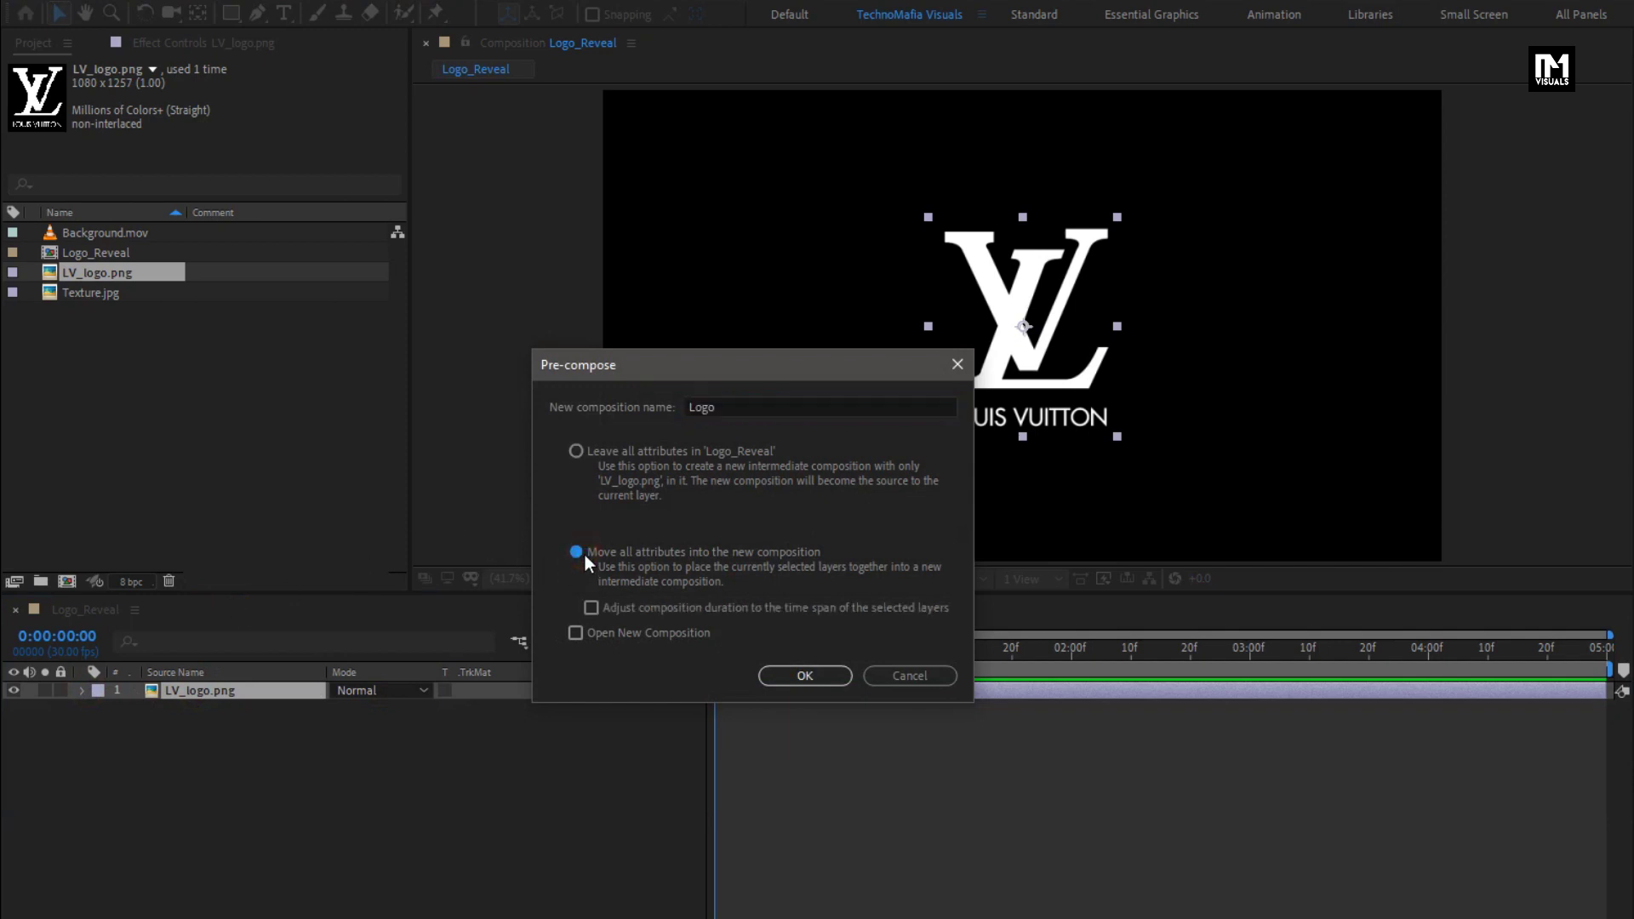
click(816, 672)
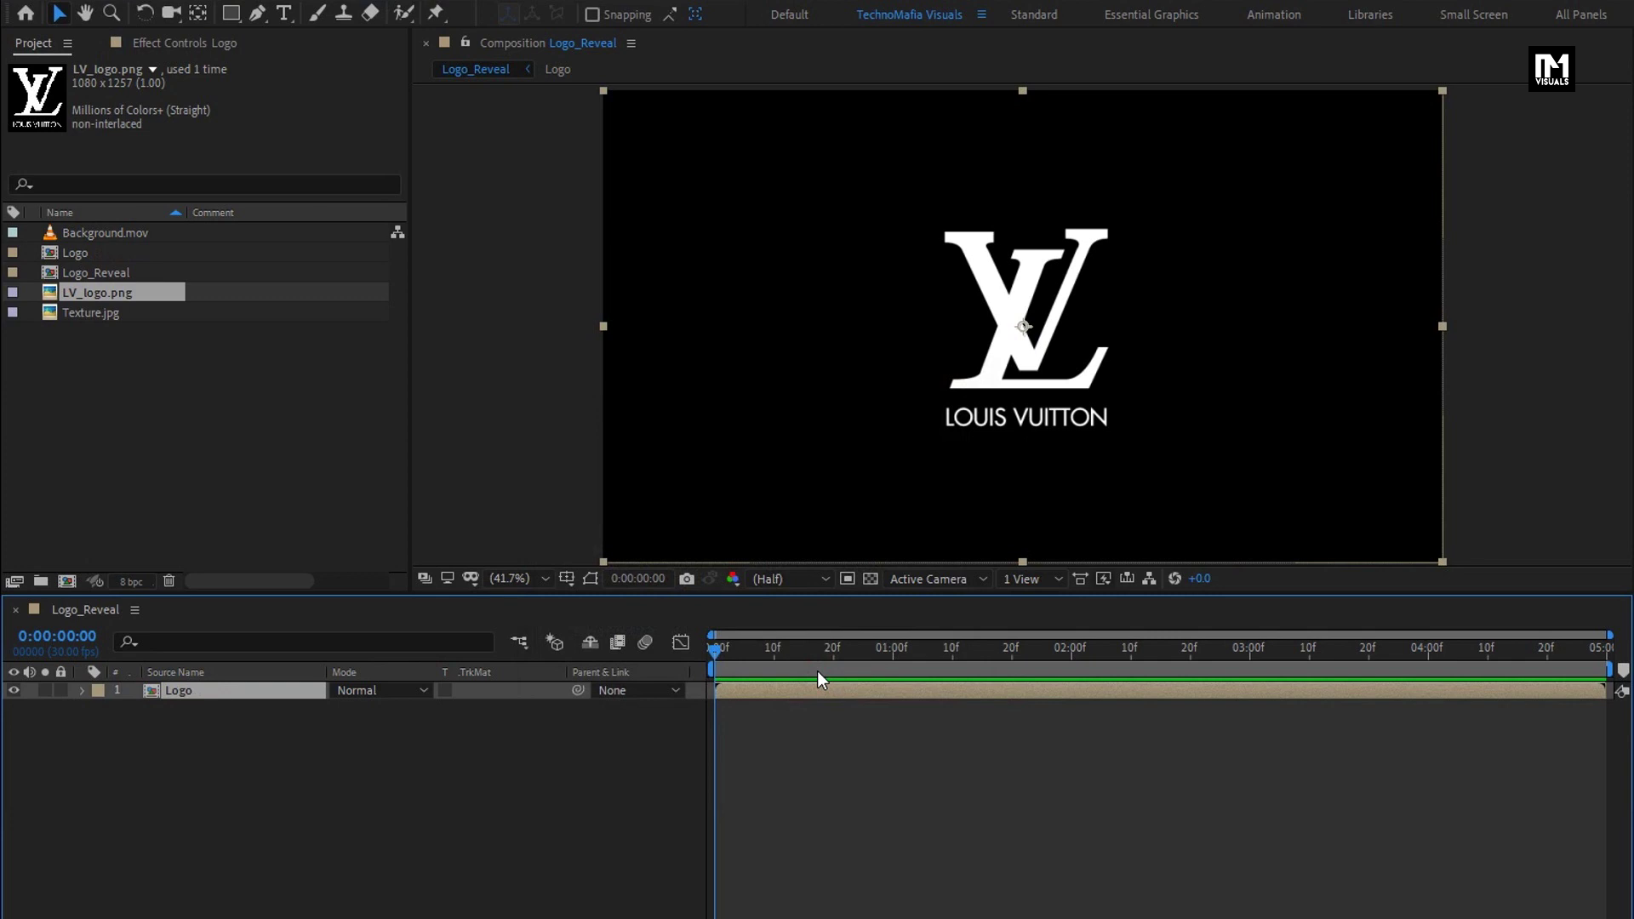
click(80, 314)
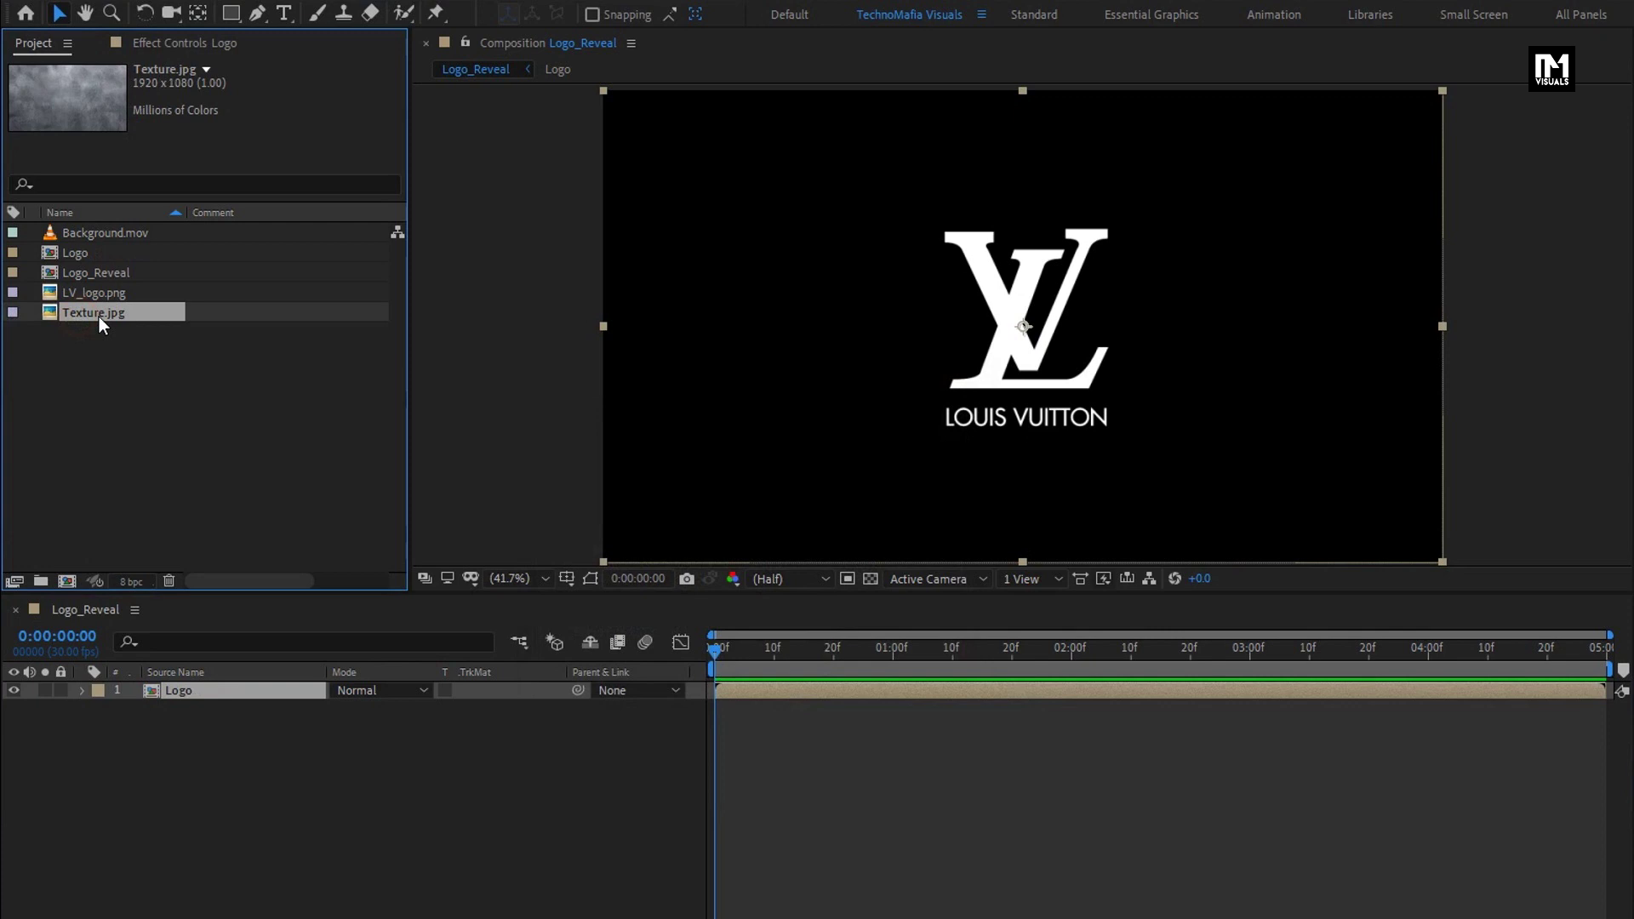
- Add Texture.jpg below Logo and set its track matte to Alpha 'Logo'
drag(99, 317, 266, 740)
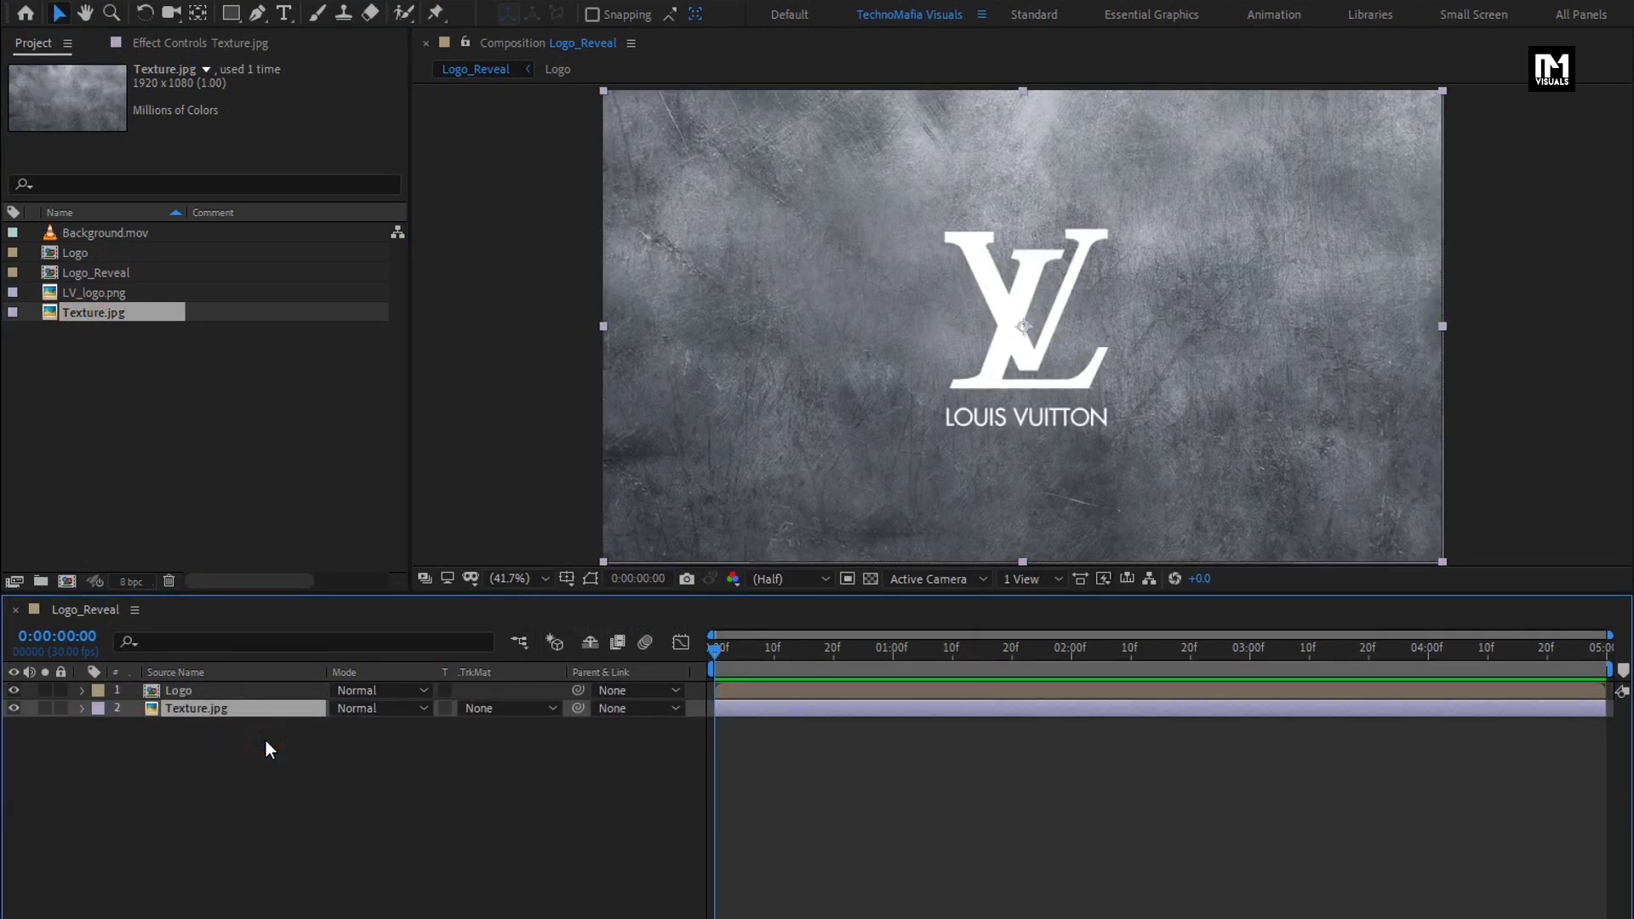
click(493, 708)
click(505, 762)
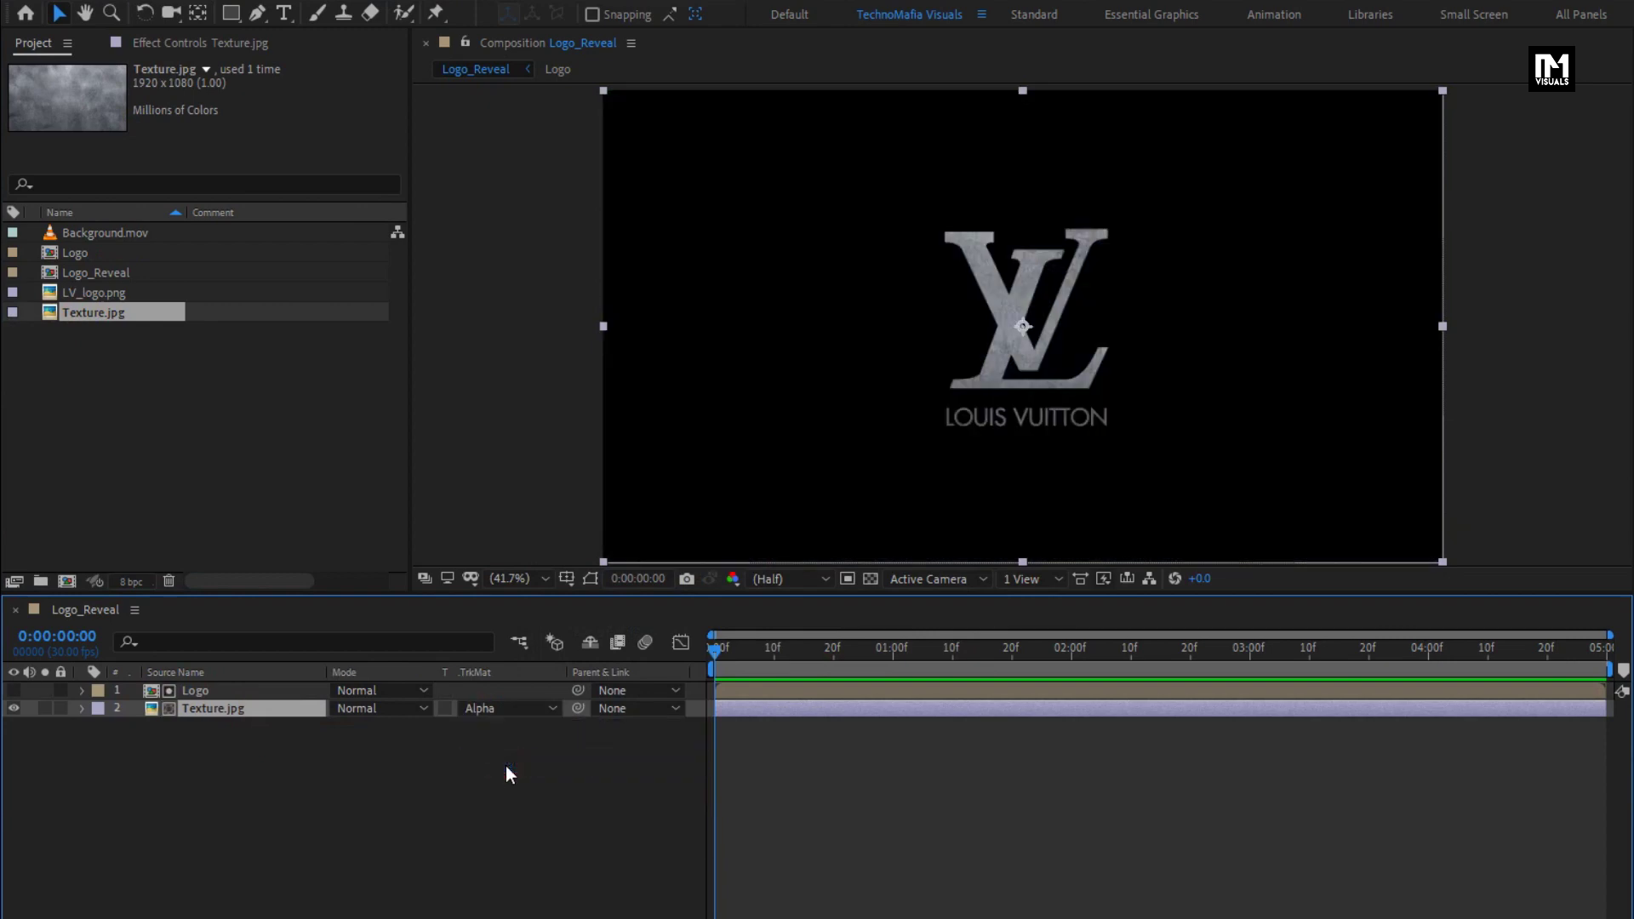
- Shrink the Texture.jpg layer's scale to 54%
click(322, 758)
key(s)
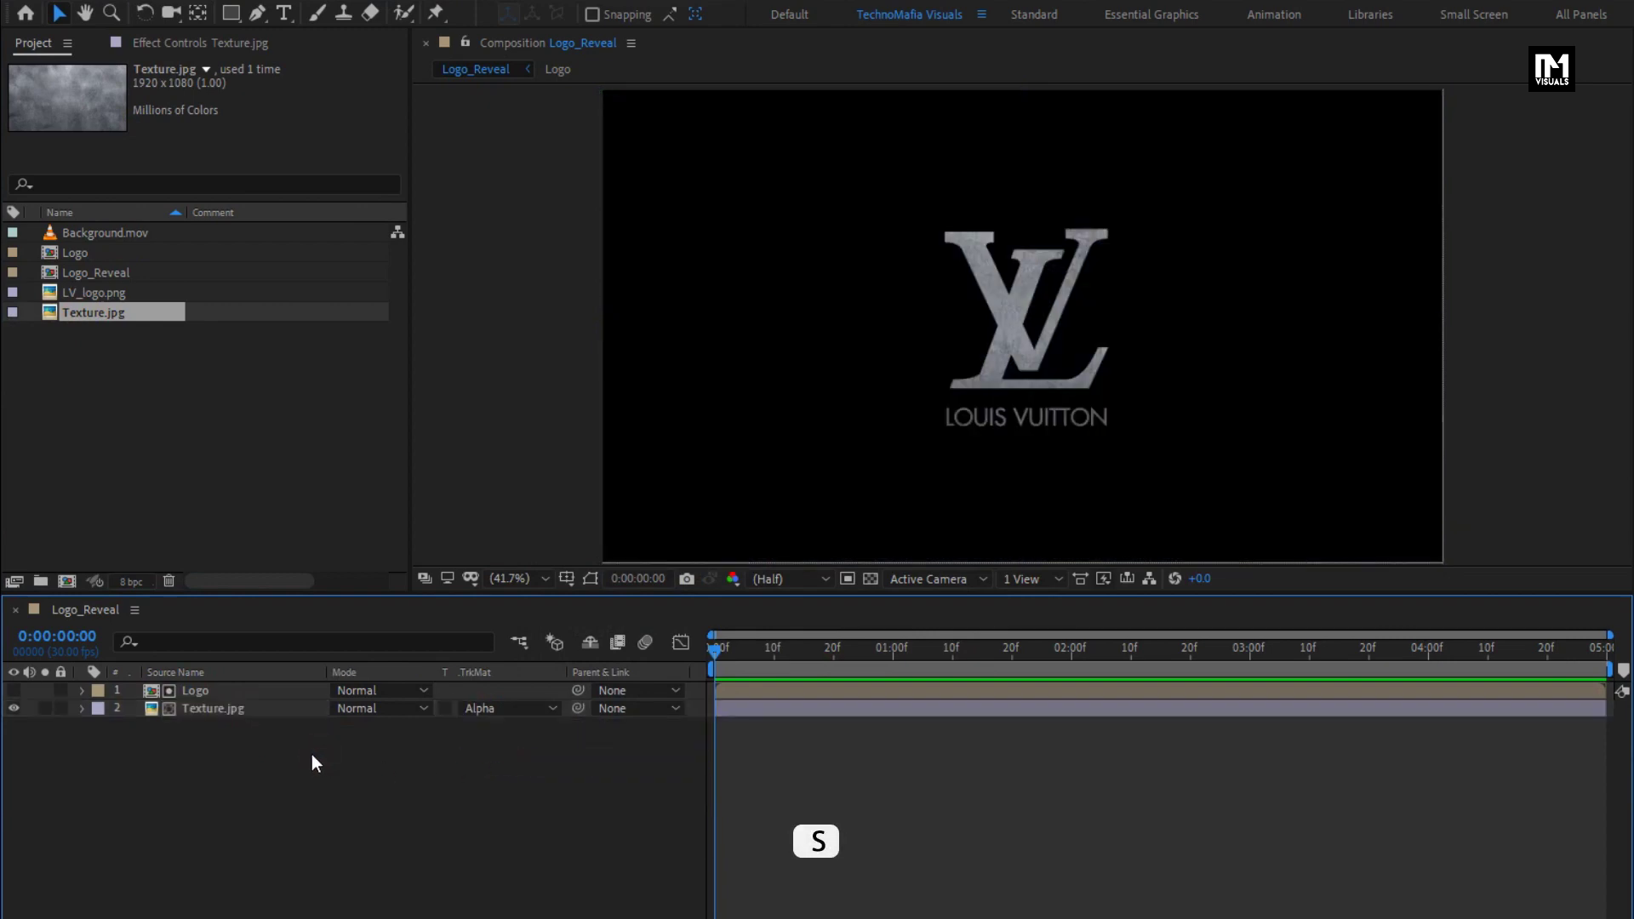
click(195, 713)
key(s)
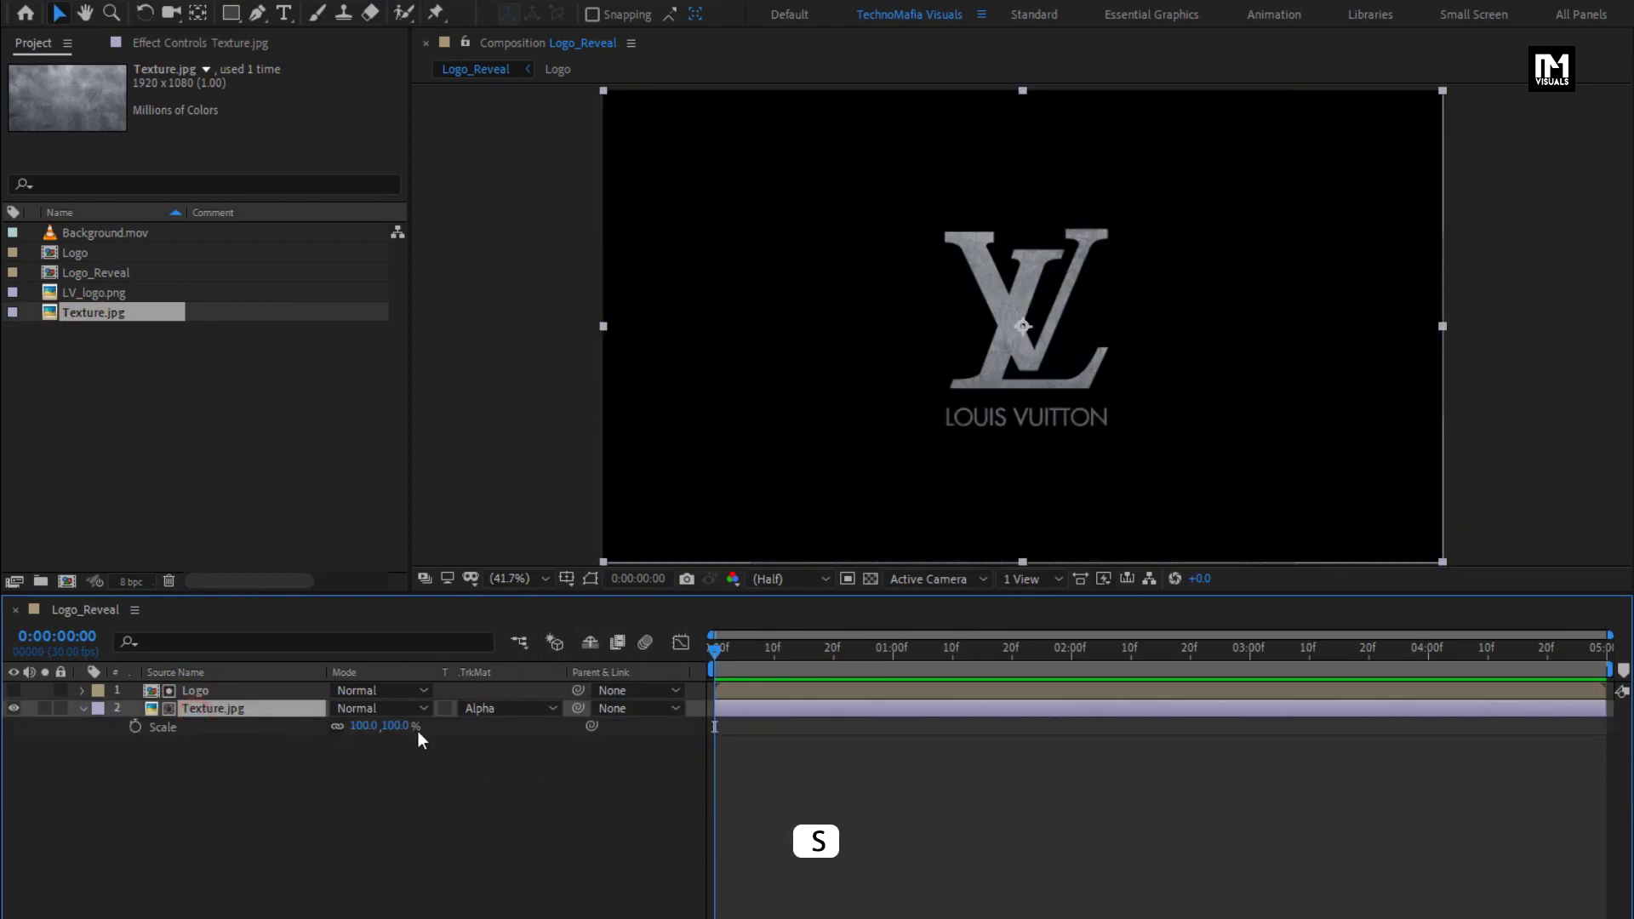
drag(400, 727, 359, 737)
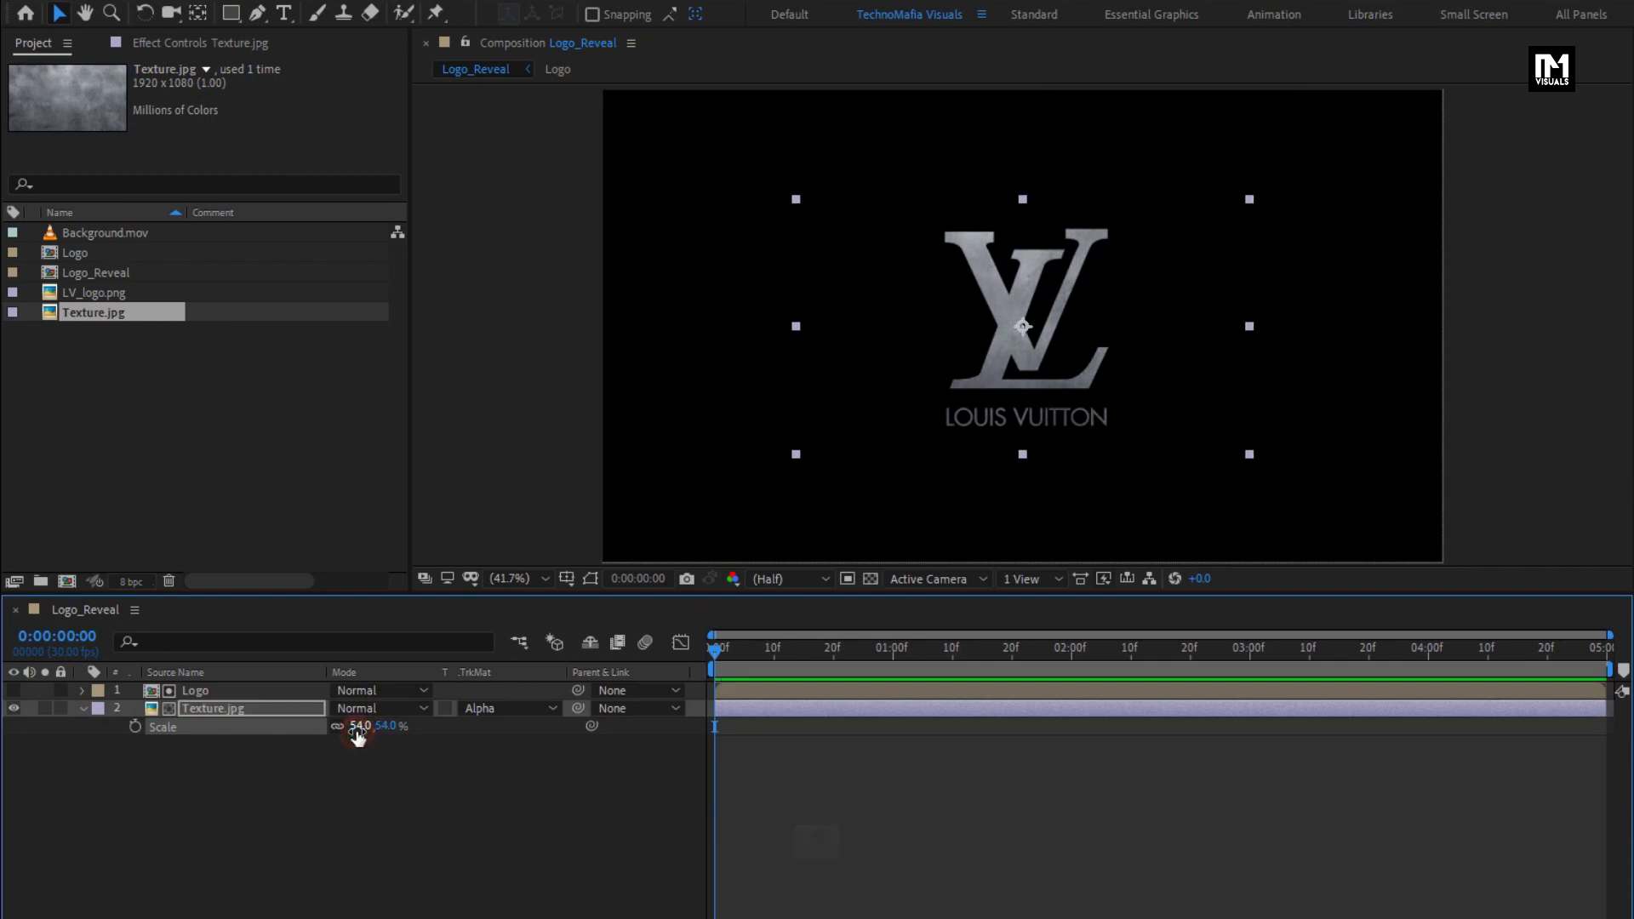
click(85, 711)
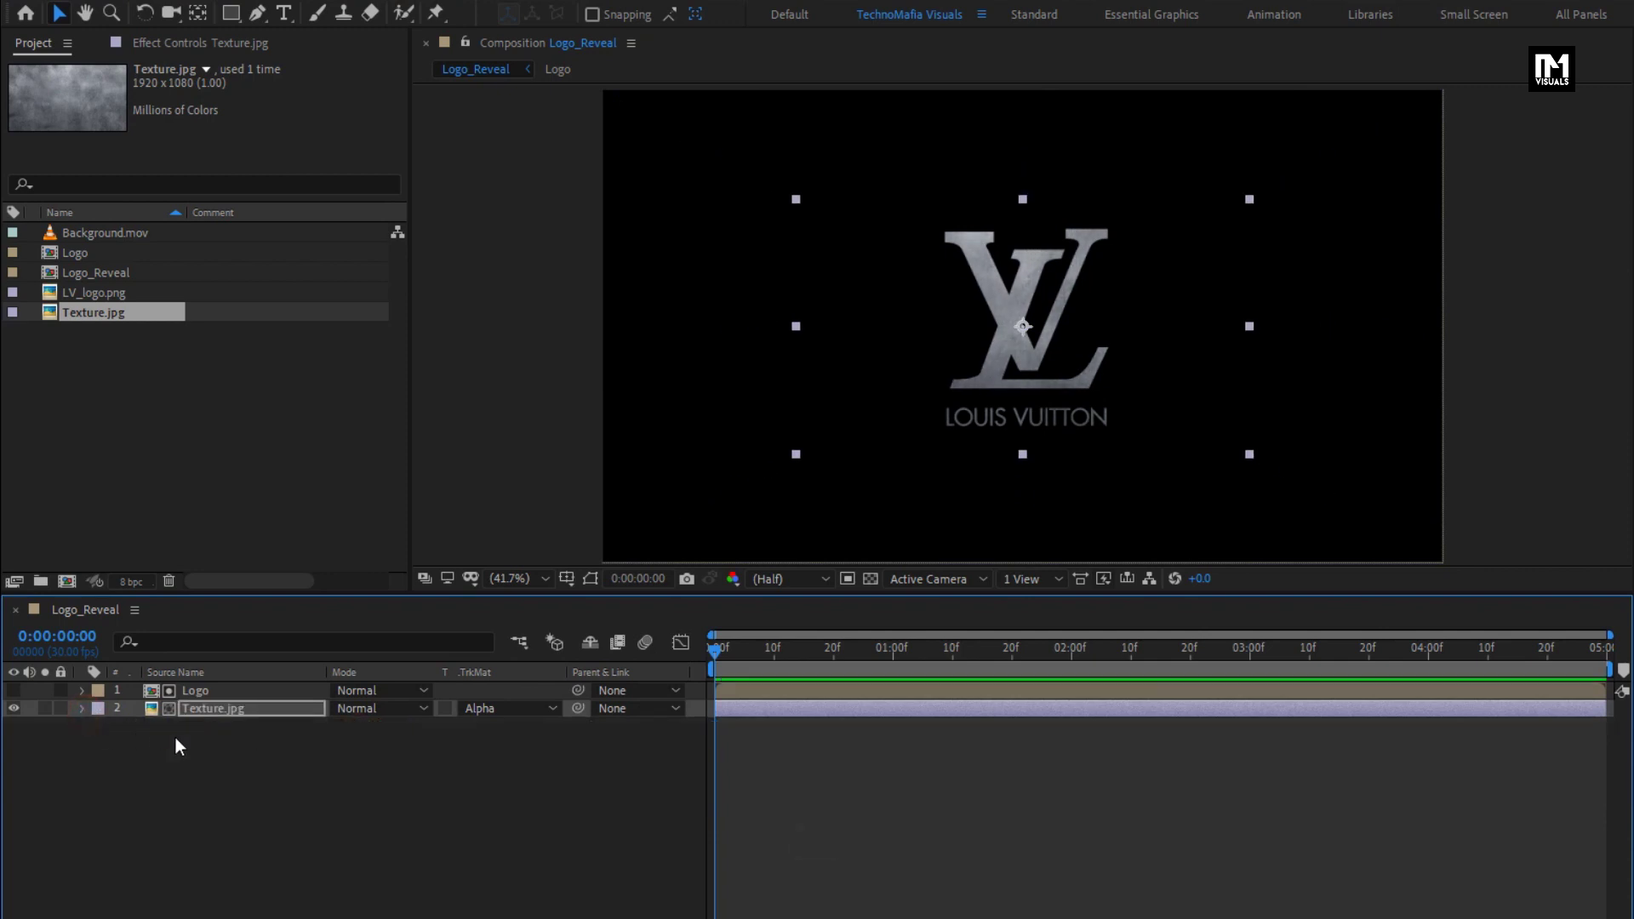
- Pre-compose the Logo and texture layers together as Logo_Texture
click(195, 737)
right_click(192, 690)
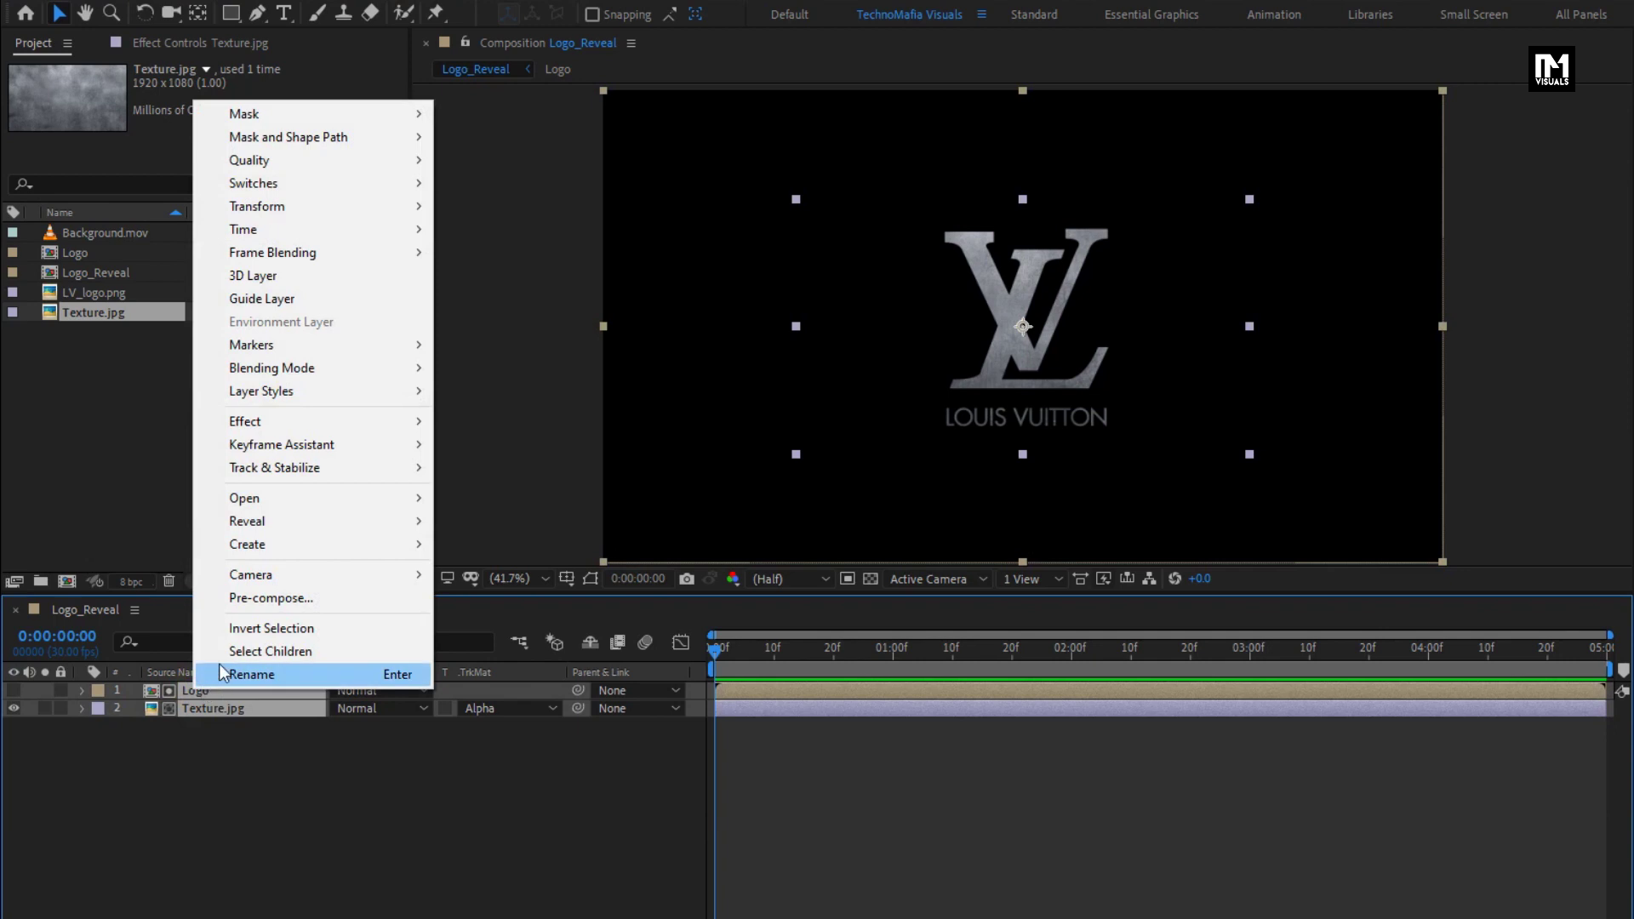
click(256, 598)
text(Lo)
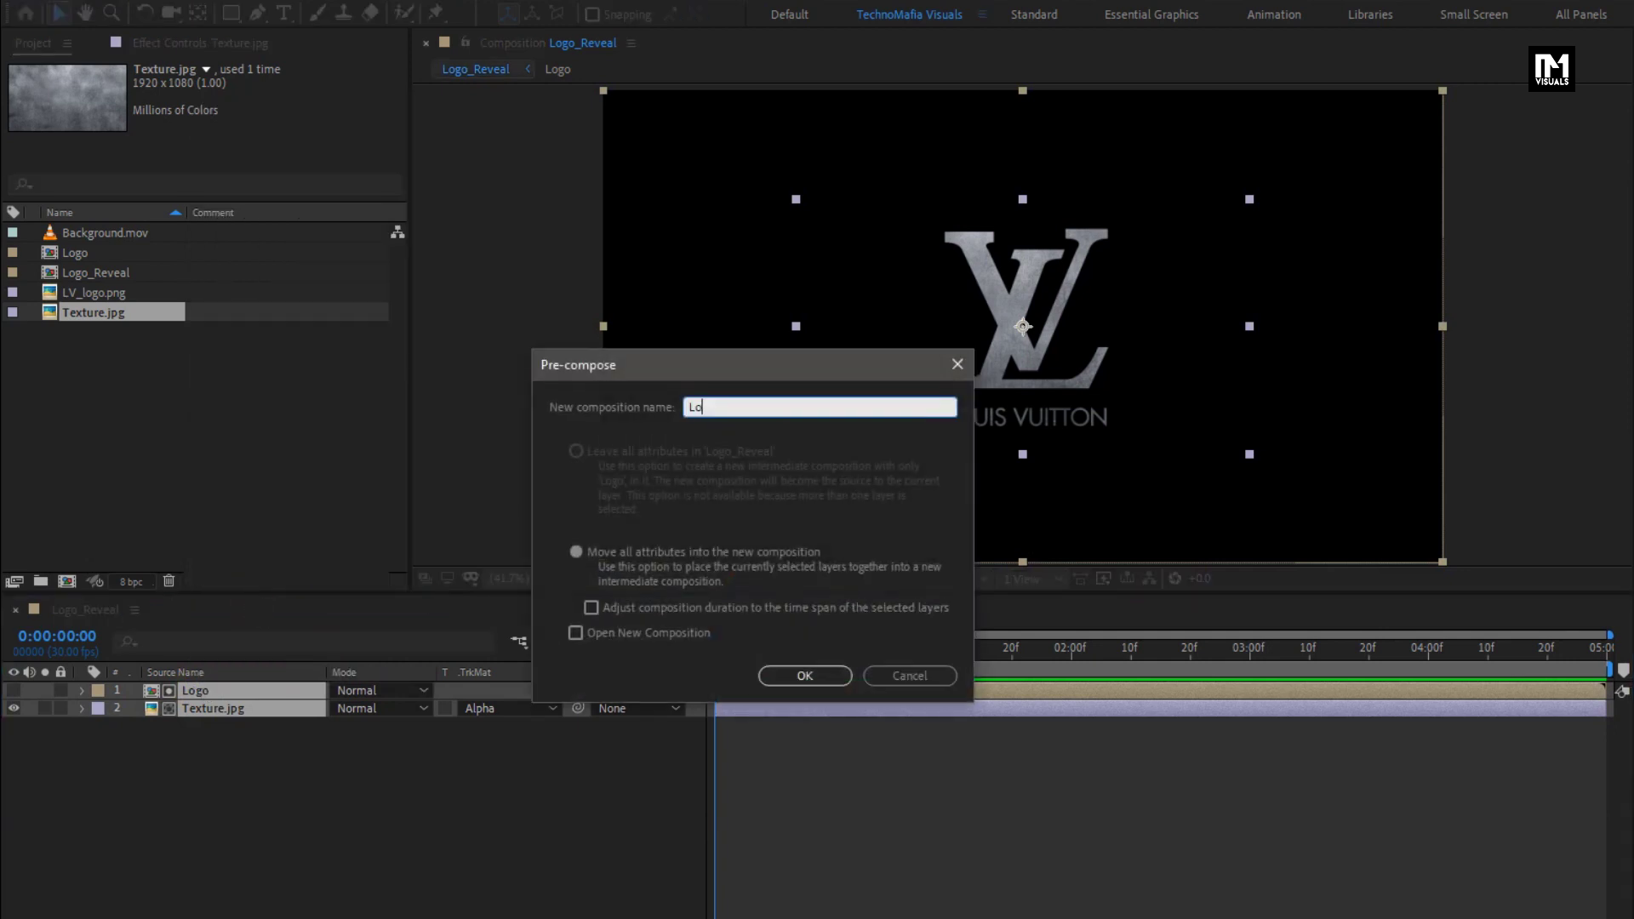
text(go_Texture)
click(798, 676)
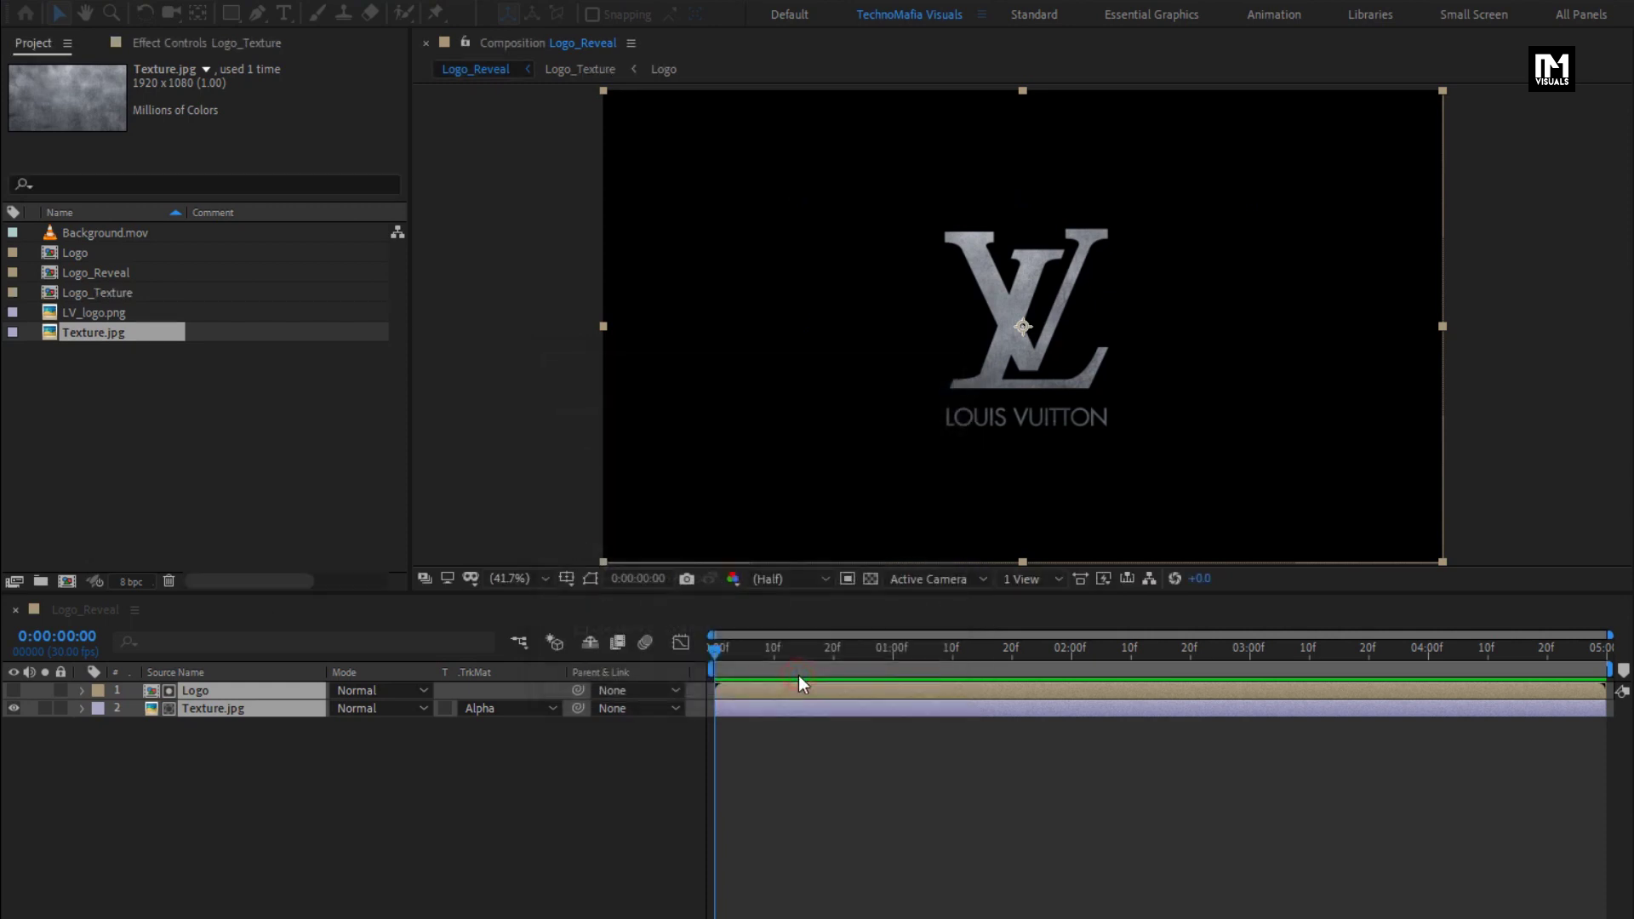
- Create a new solid layer named Noise in Logo_Reveal
click(331, 754)
right_click(288, 748)
mouse_move(379, 762)
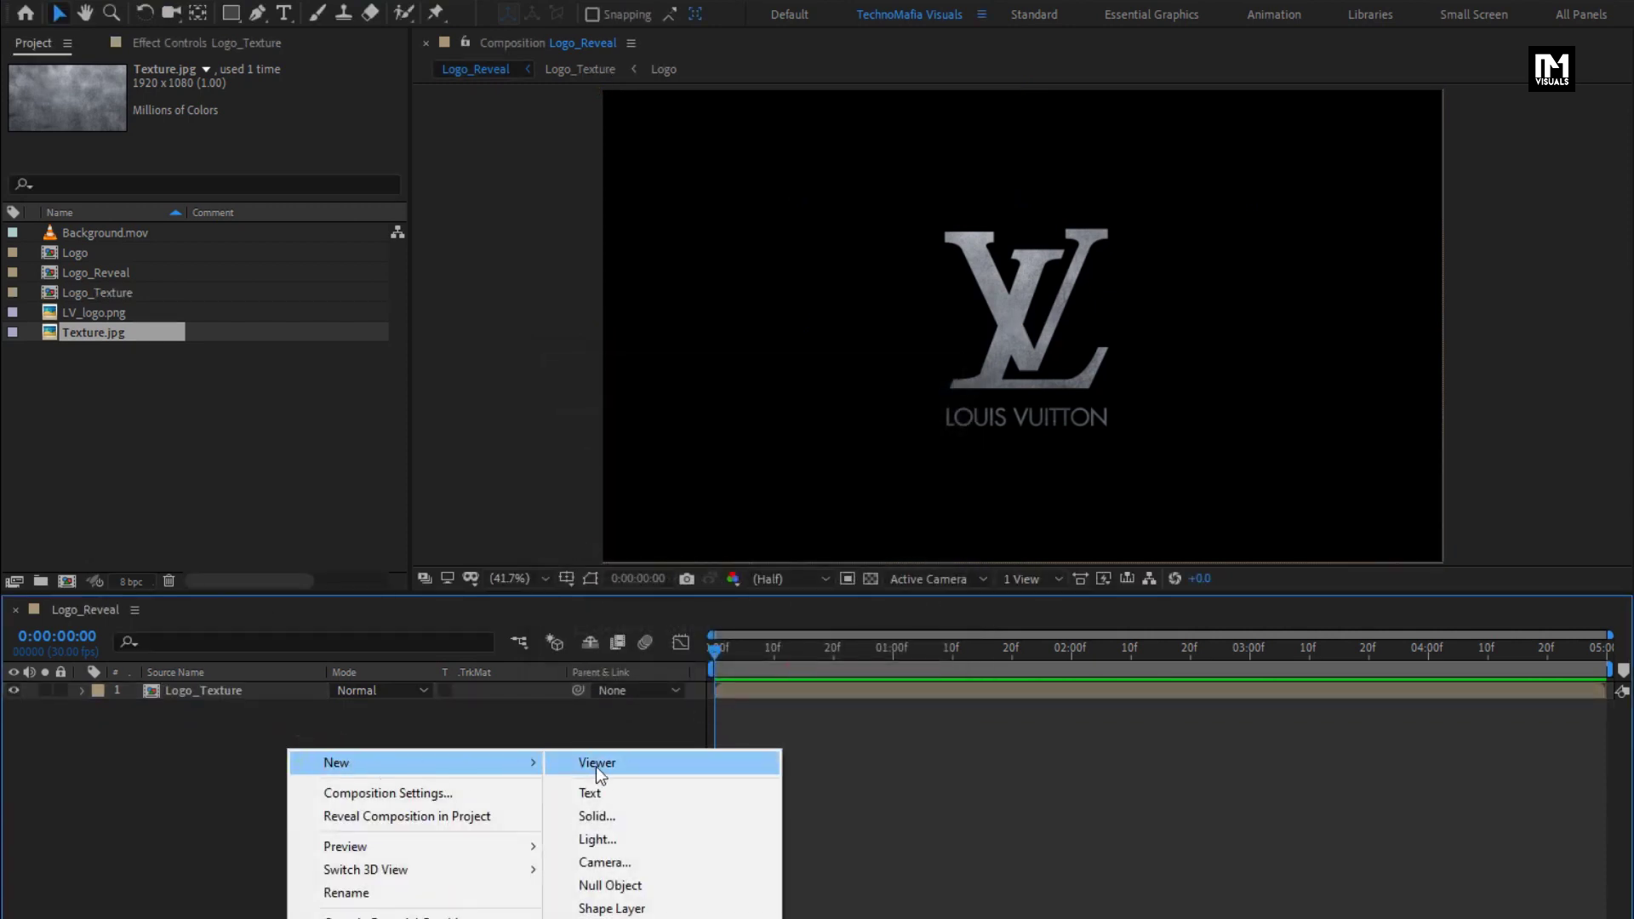
click(604, 814)
text(Noise)
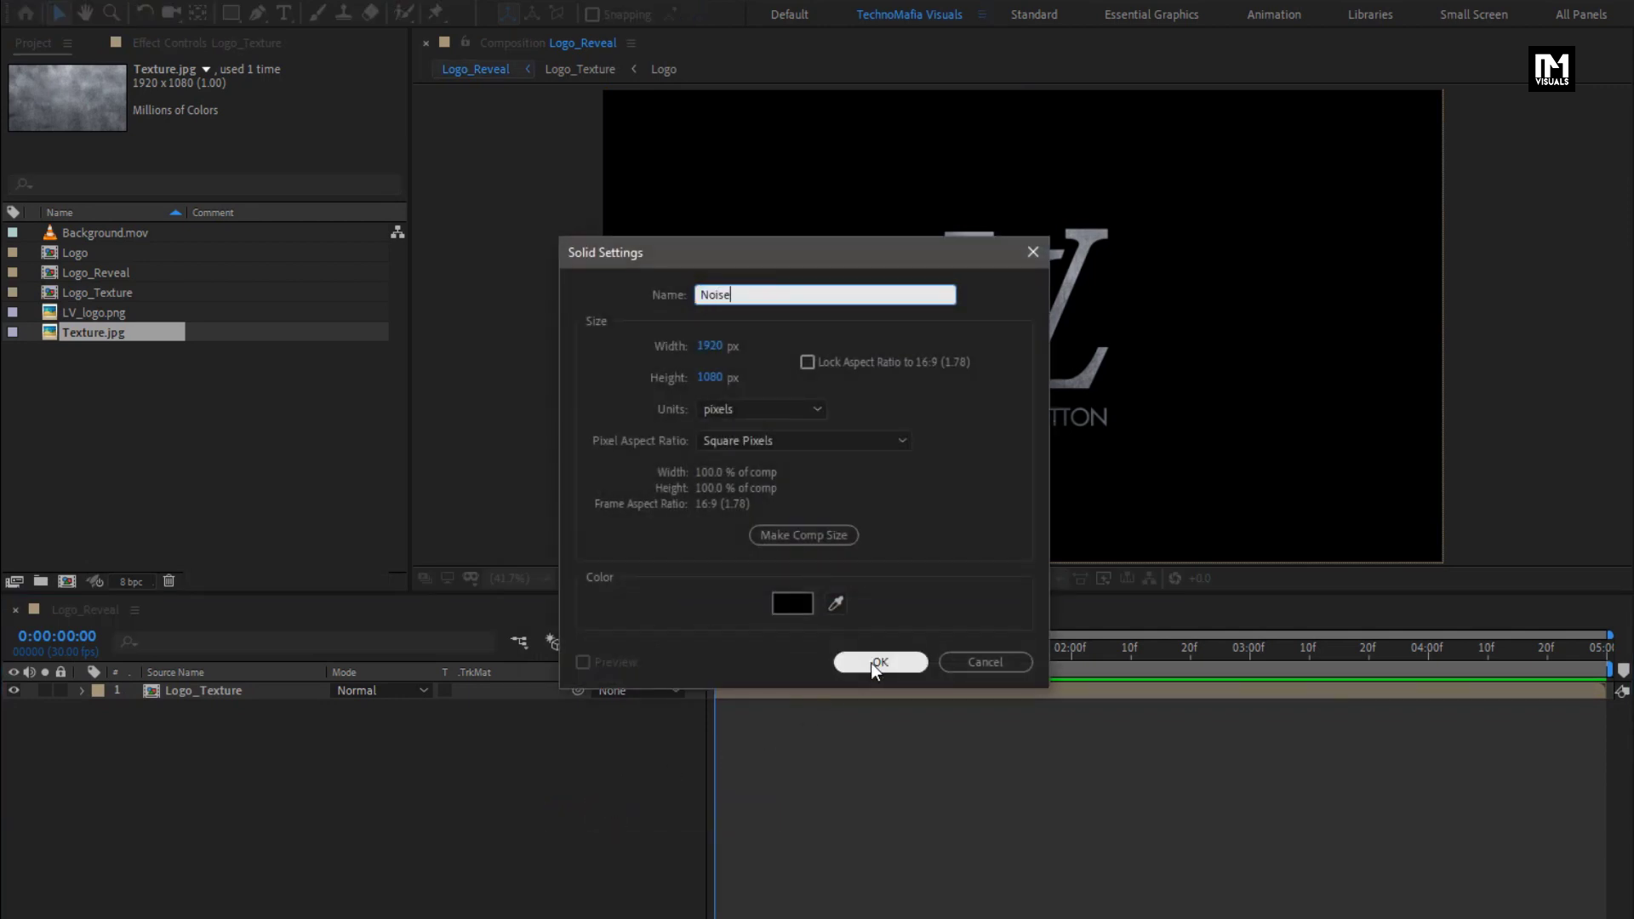
click(875, 661)
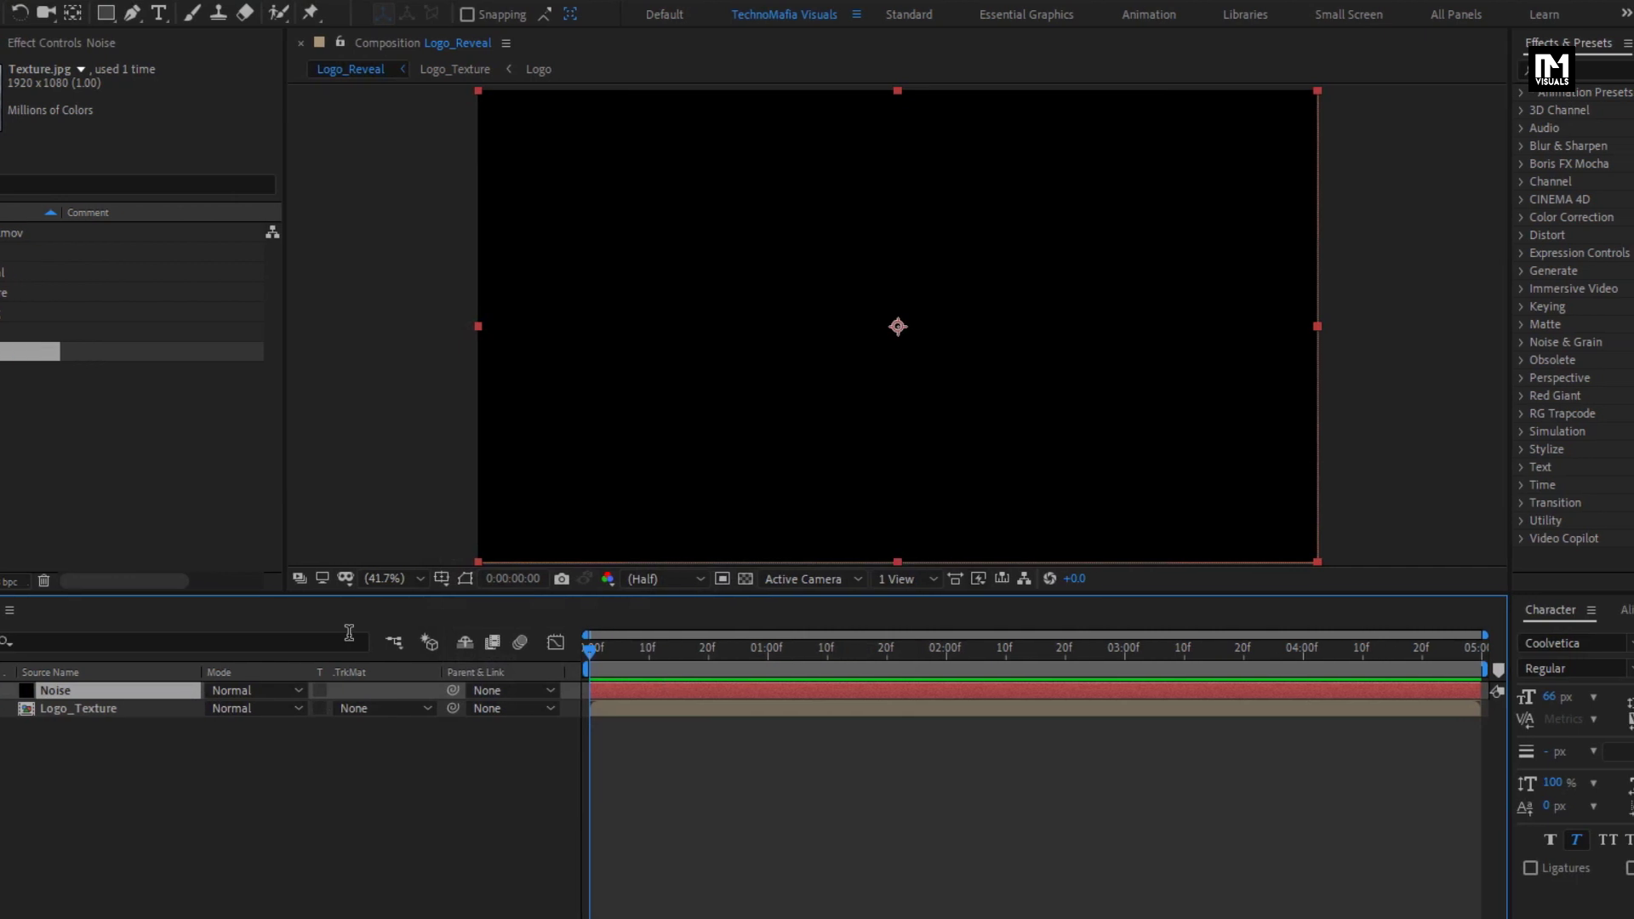
- Apply Noise & Grain > Fractal Noise to the Noise layer
click(1430, 70)
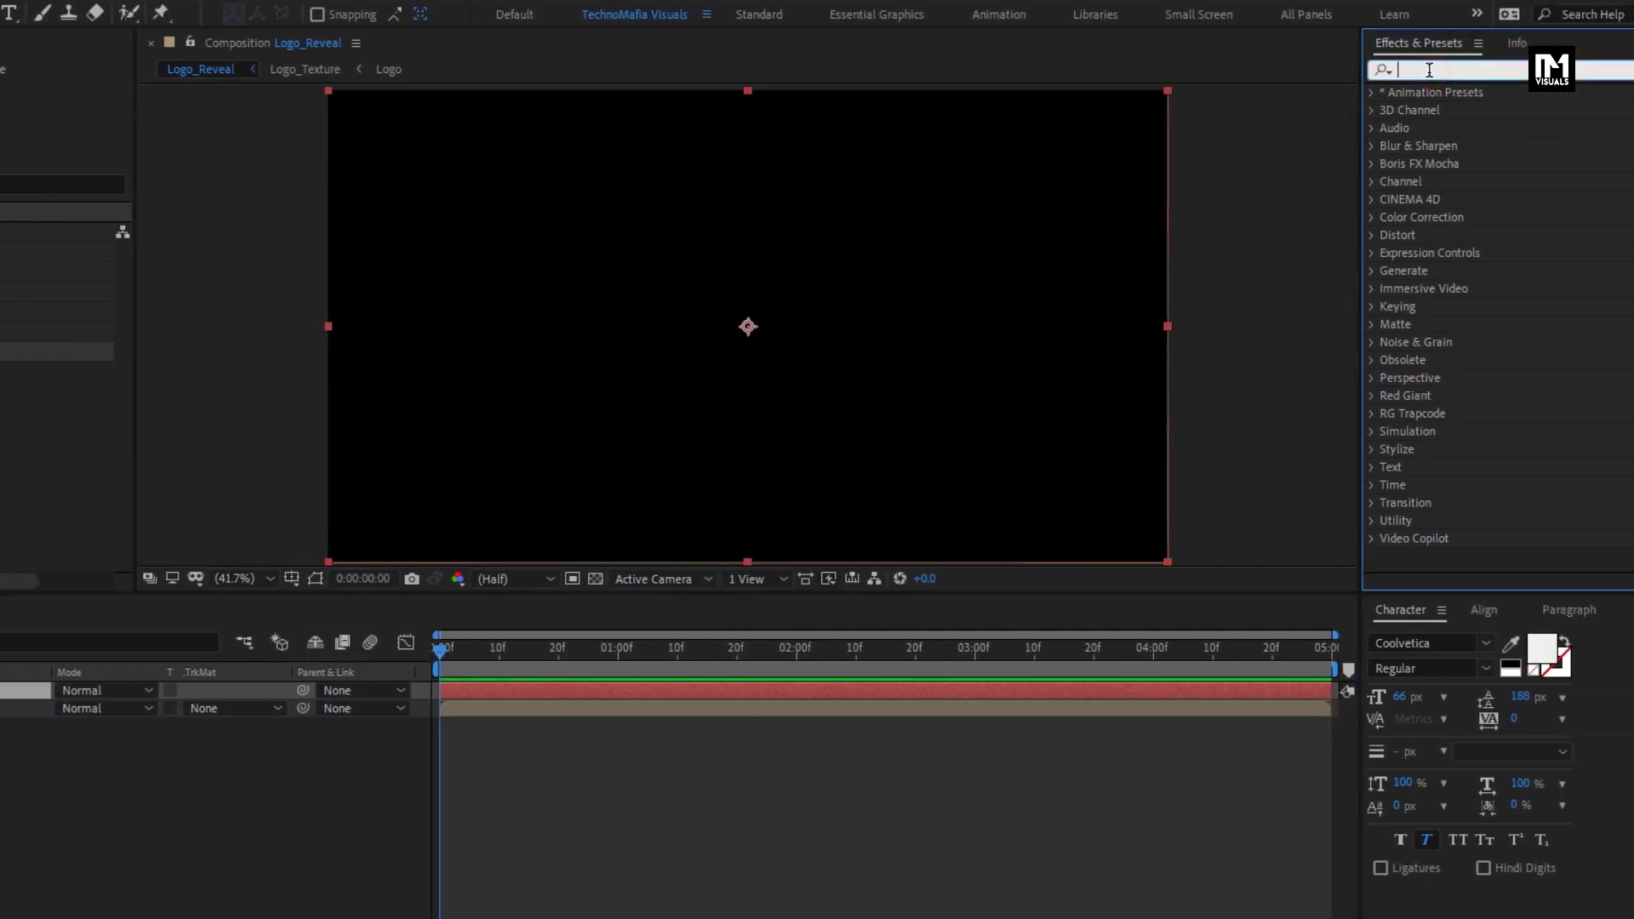
text(fractal)
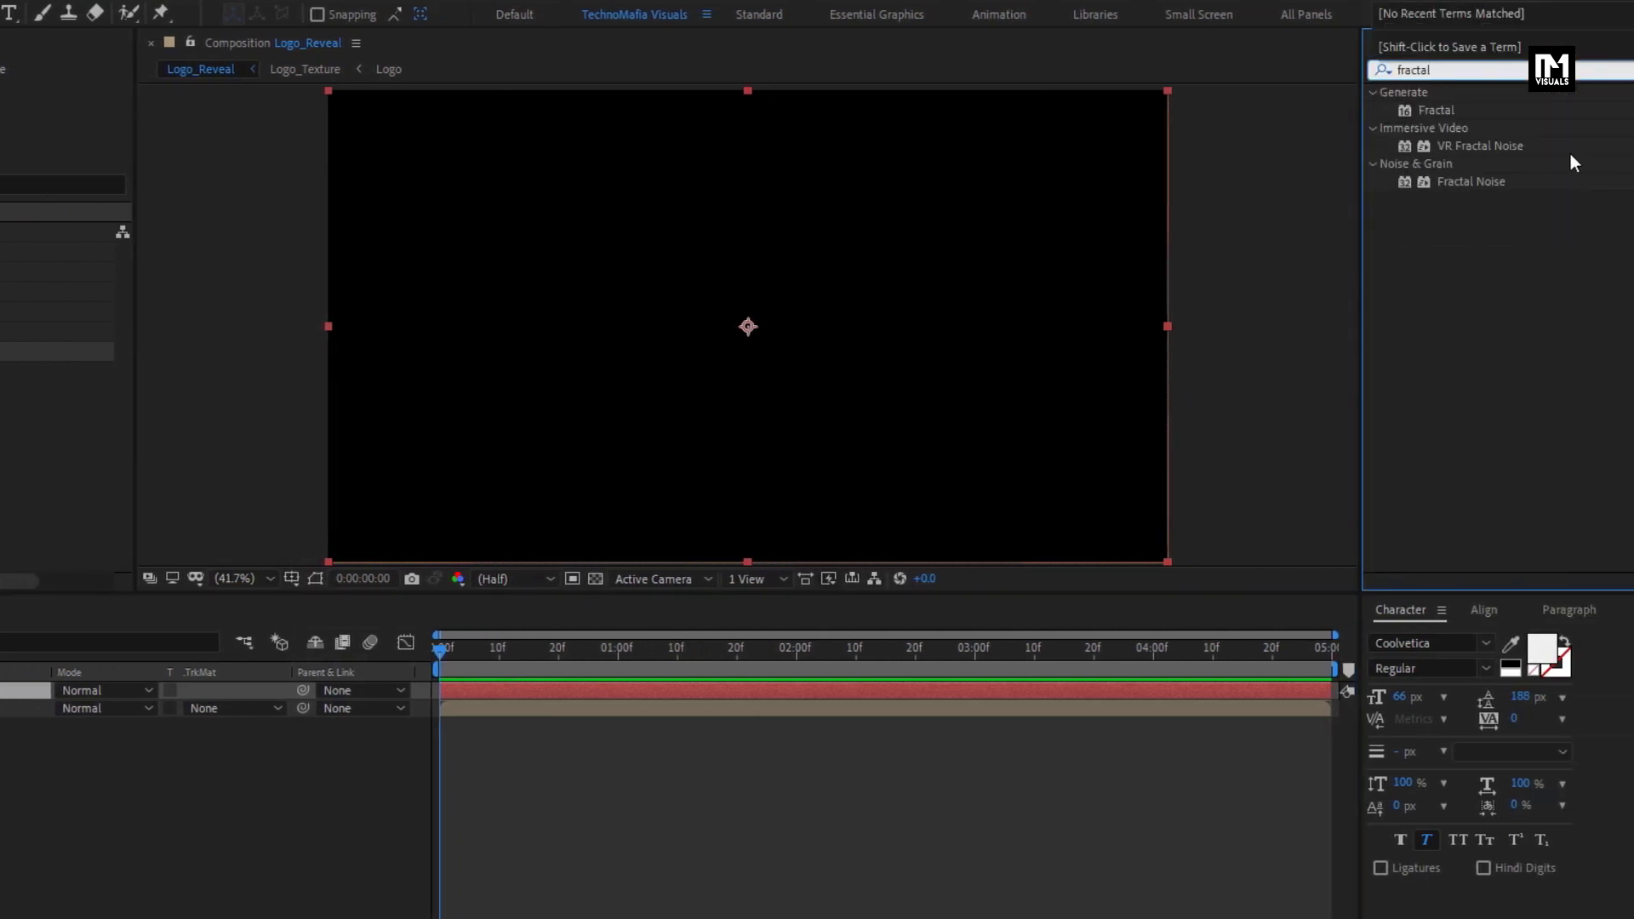
drag(1450, 184, 837, 300)
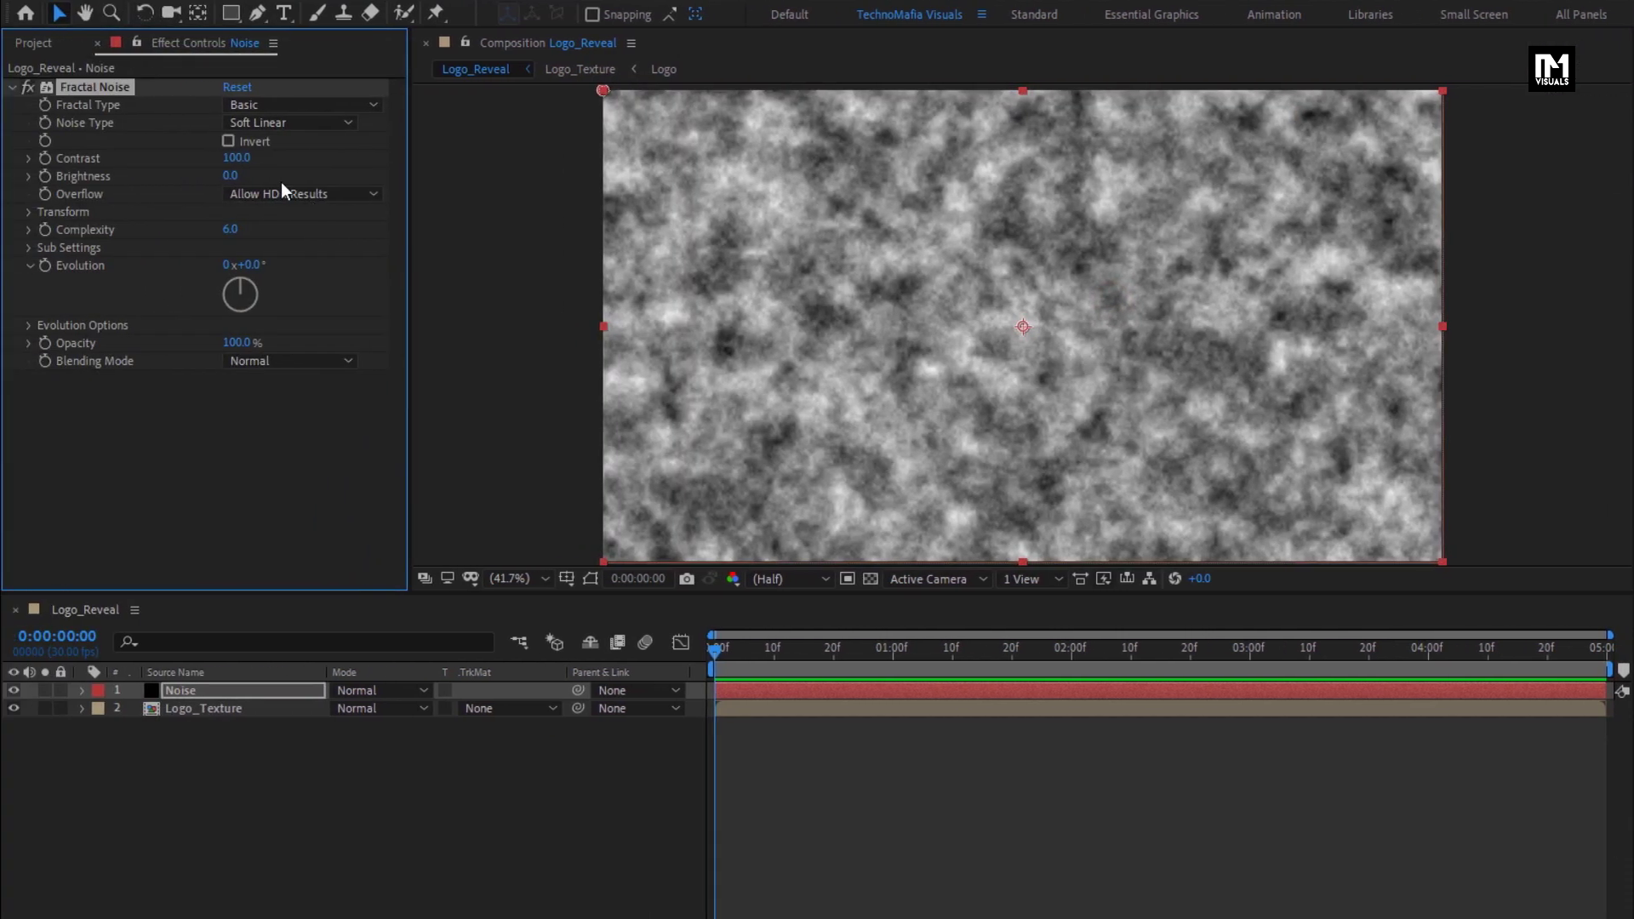
- Set Fractal Noise Contrast to 700, Brightness to -30 and Complexity to 10
click(240, 159)
text(700)
key(Return)
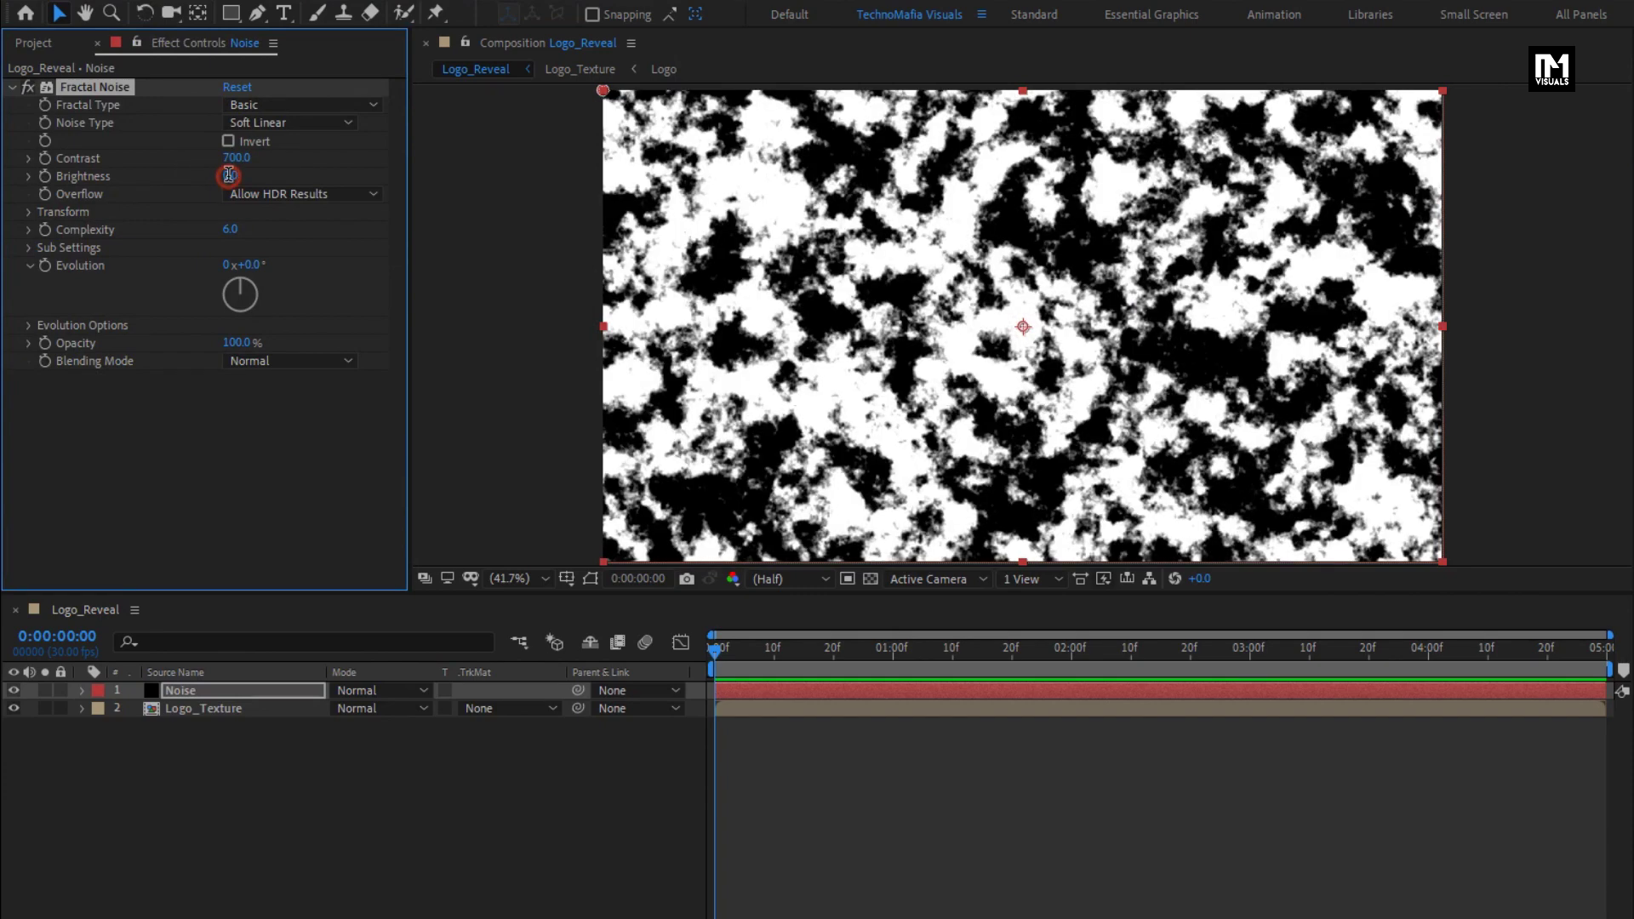
click(229, 176)
text(-30)
key(Return)
click(227, 229)
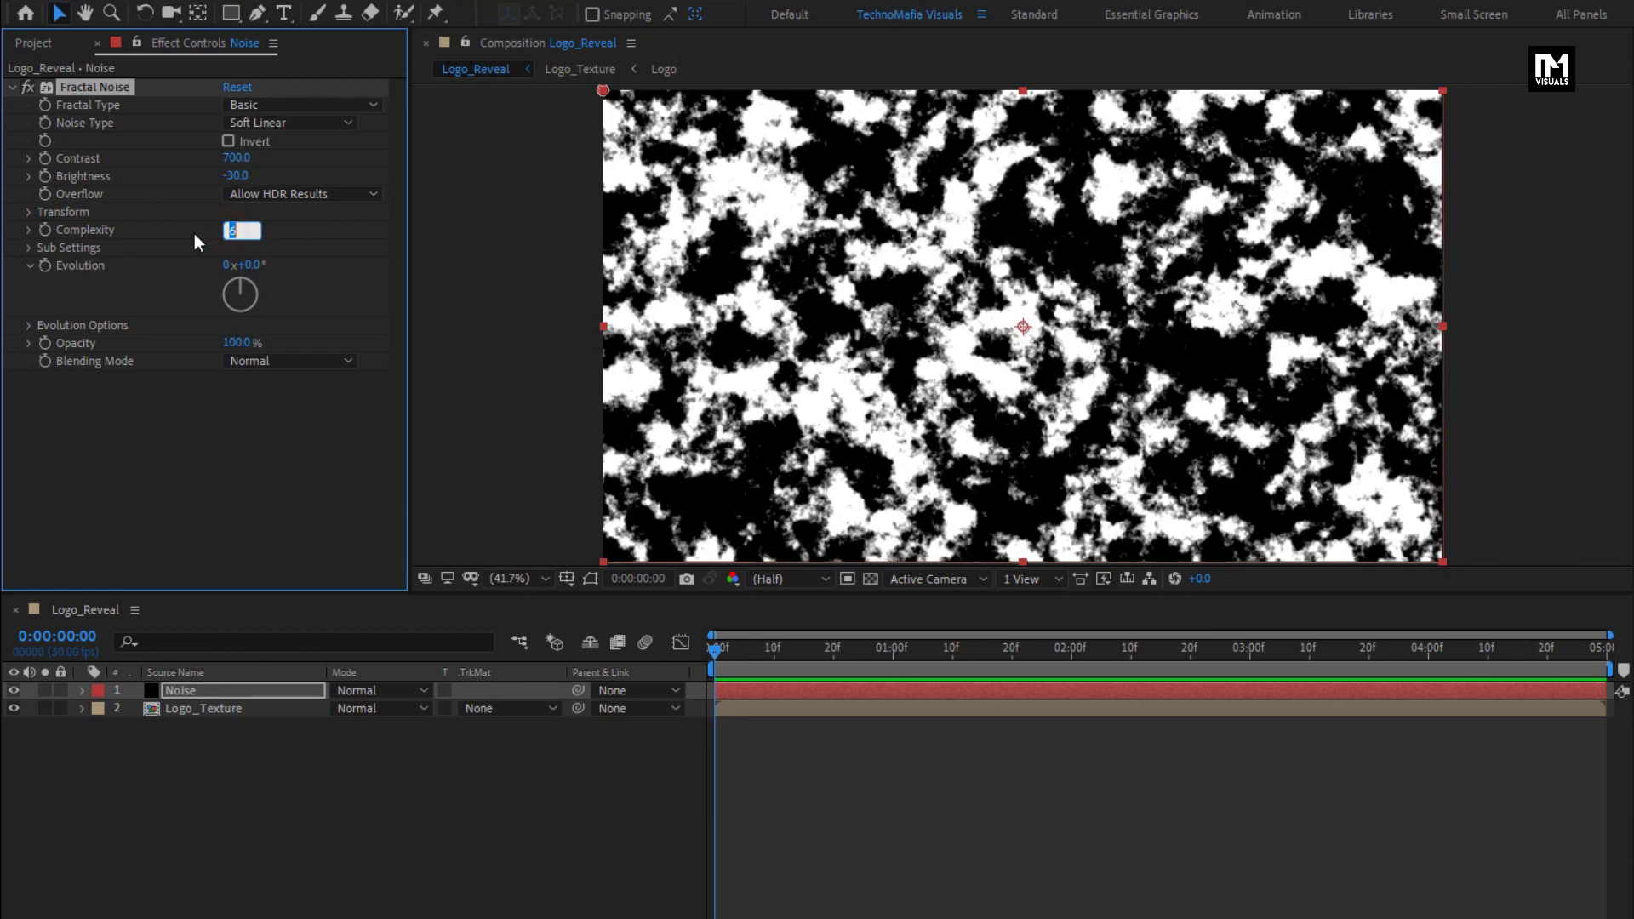
text(10)
key(Return)
- Set the Fractal Noise Transform Scale to 125
click(29, 211)
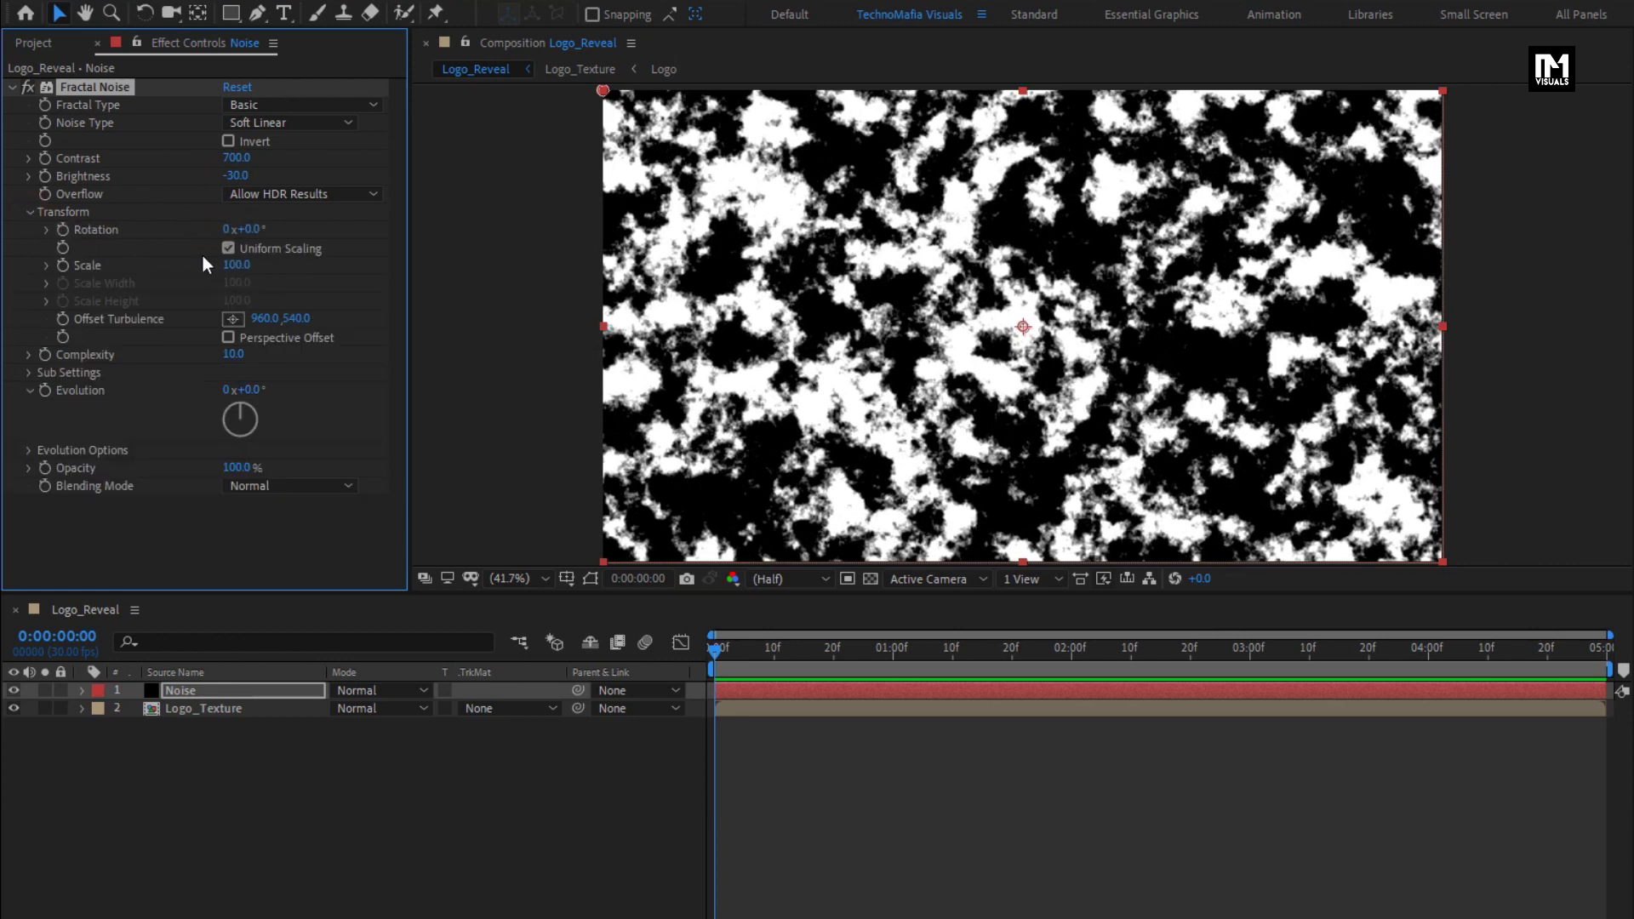
click(236, 265)
text(125)
click(46, 265)
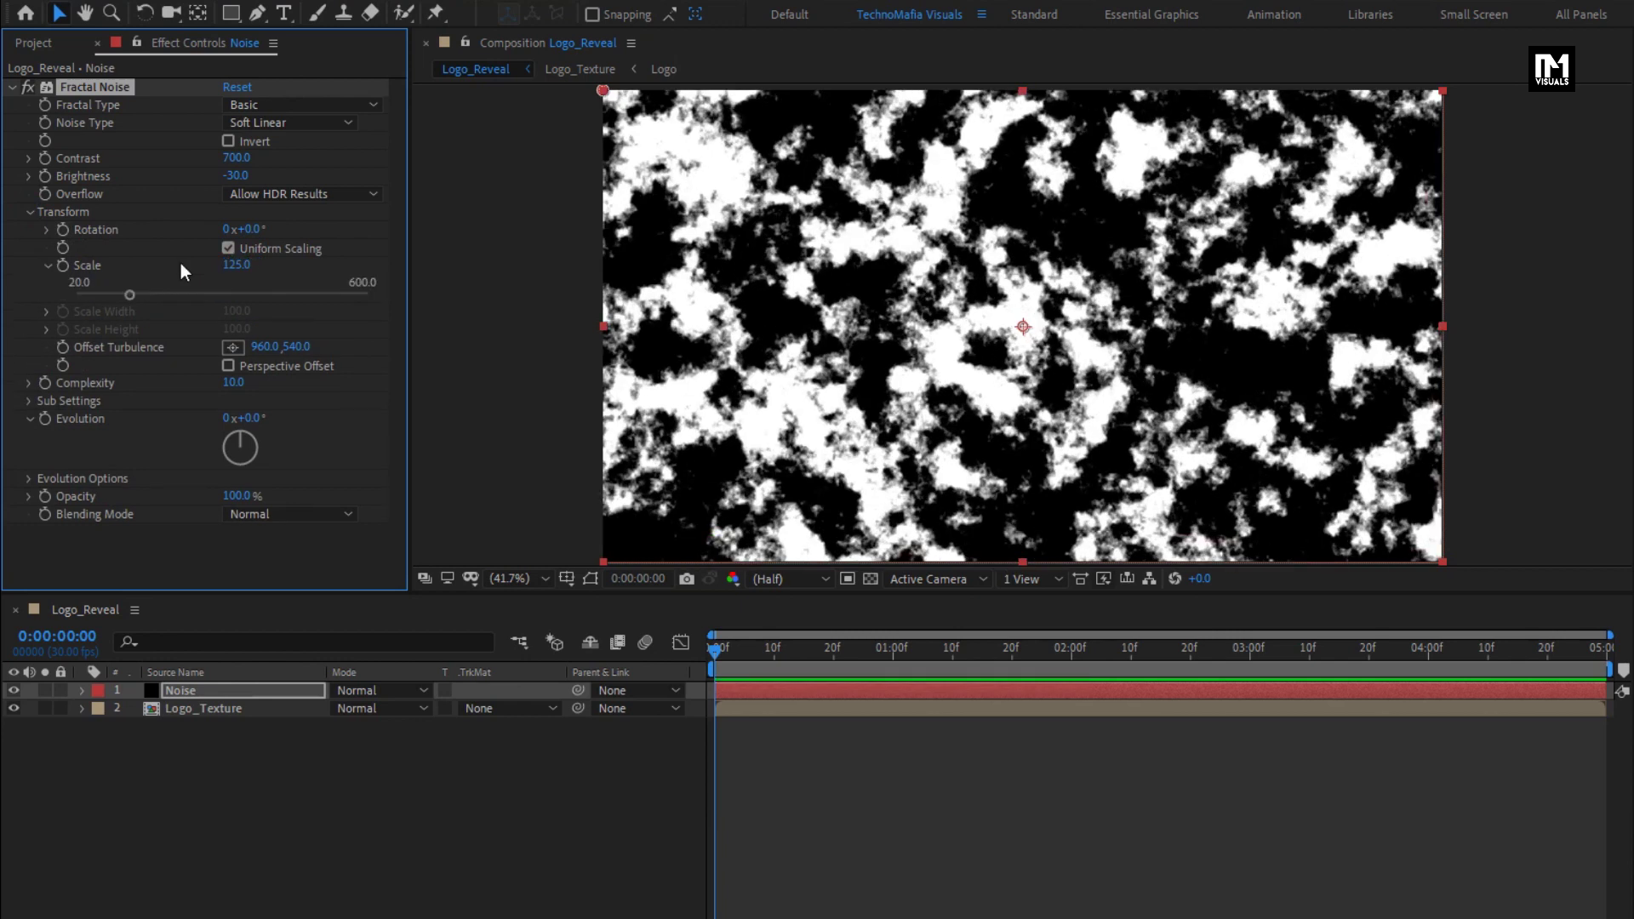
- Drive Evolution with the expression time*80 and scrub the timeline to check the animation
alt+click(46, 417)
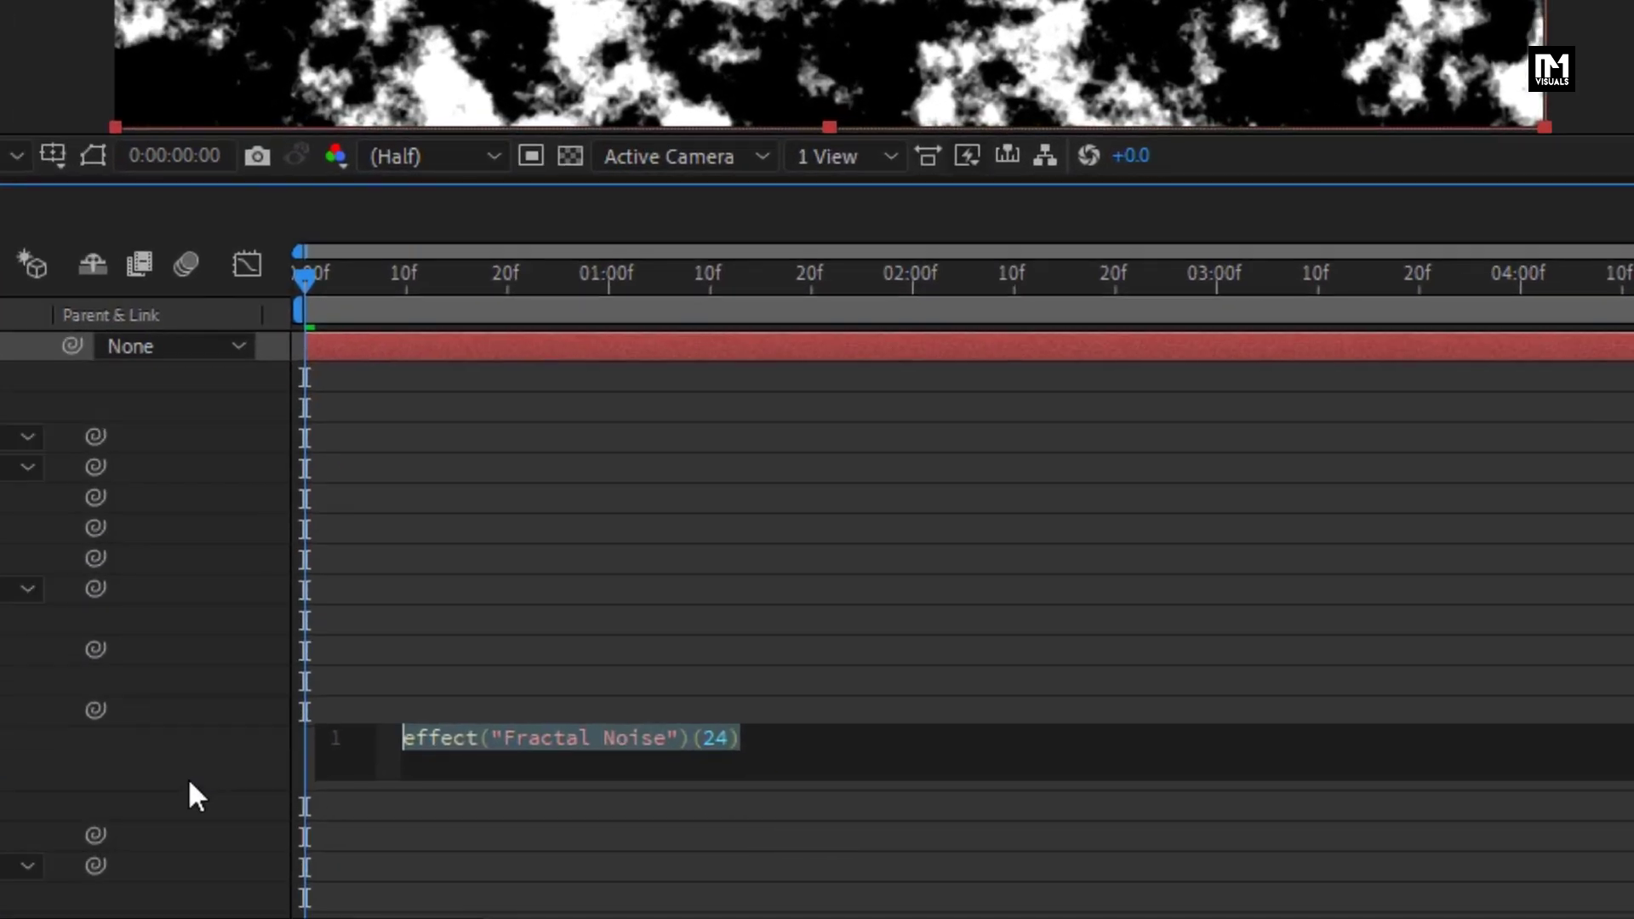
text(time*80)
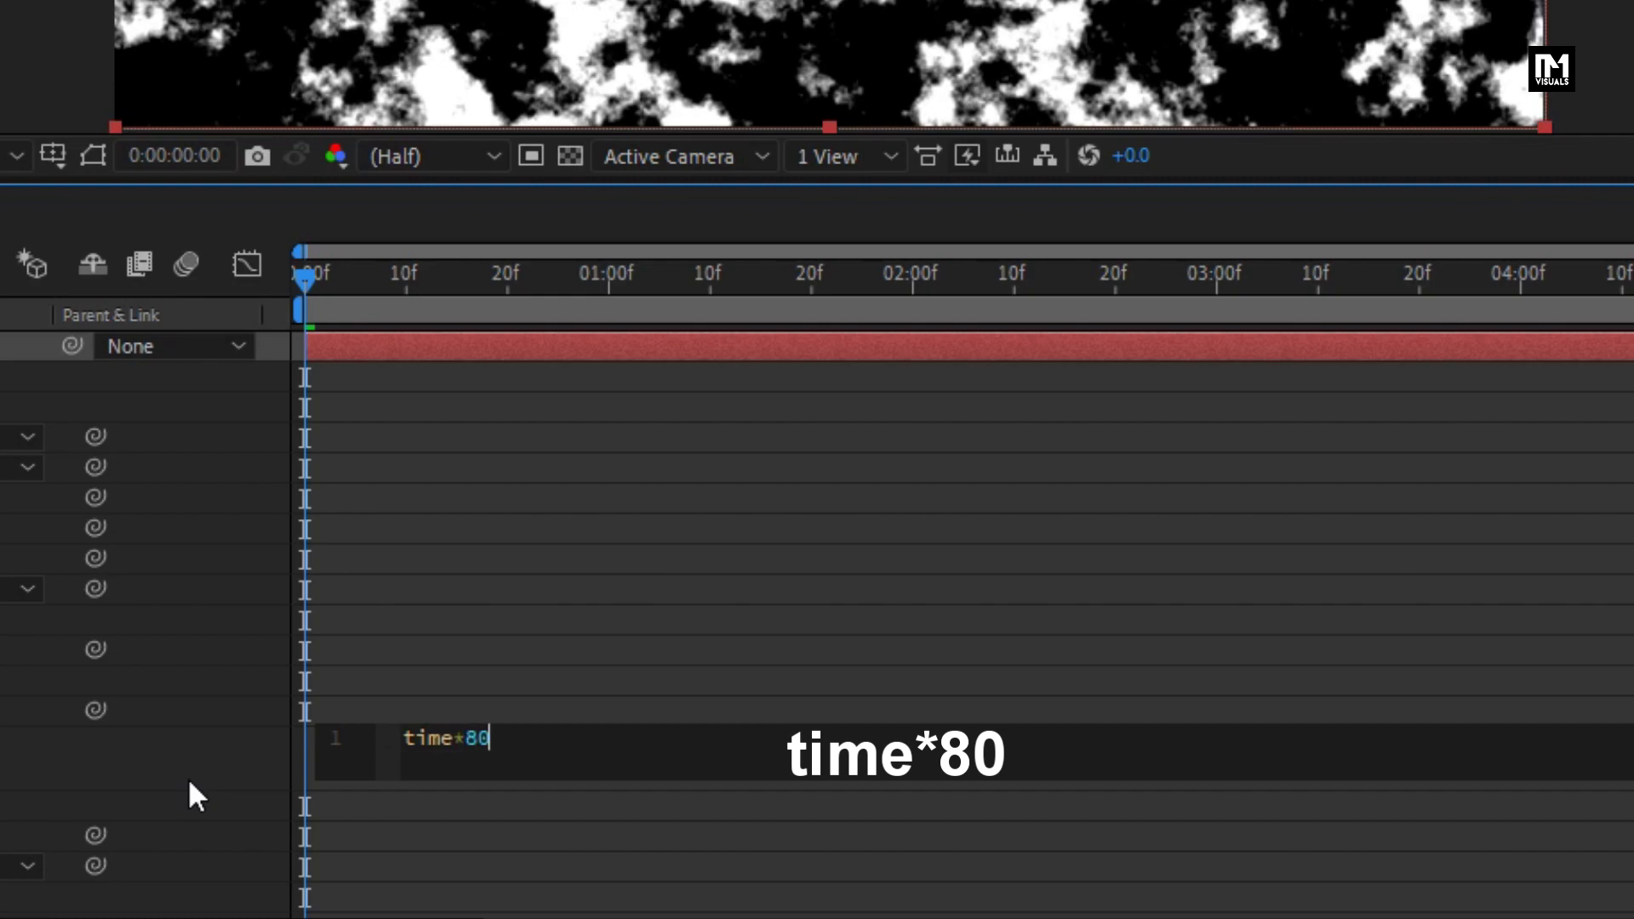
click(187, 778)
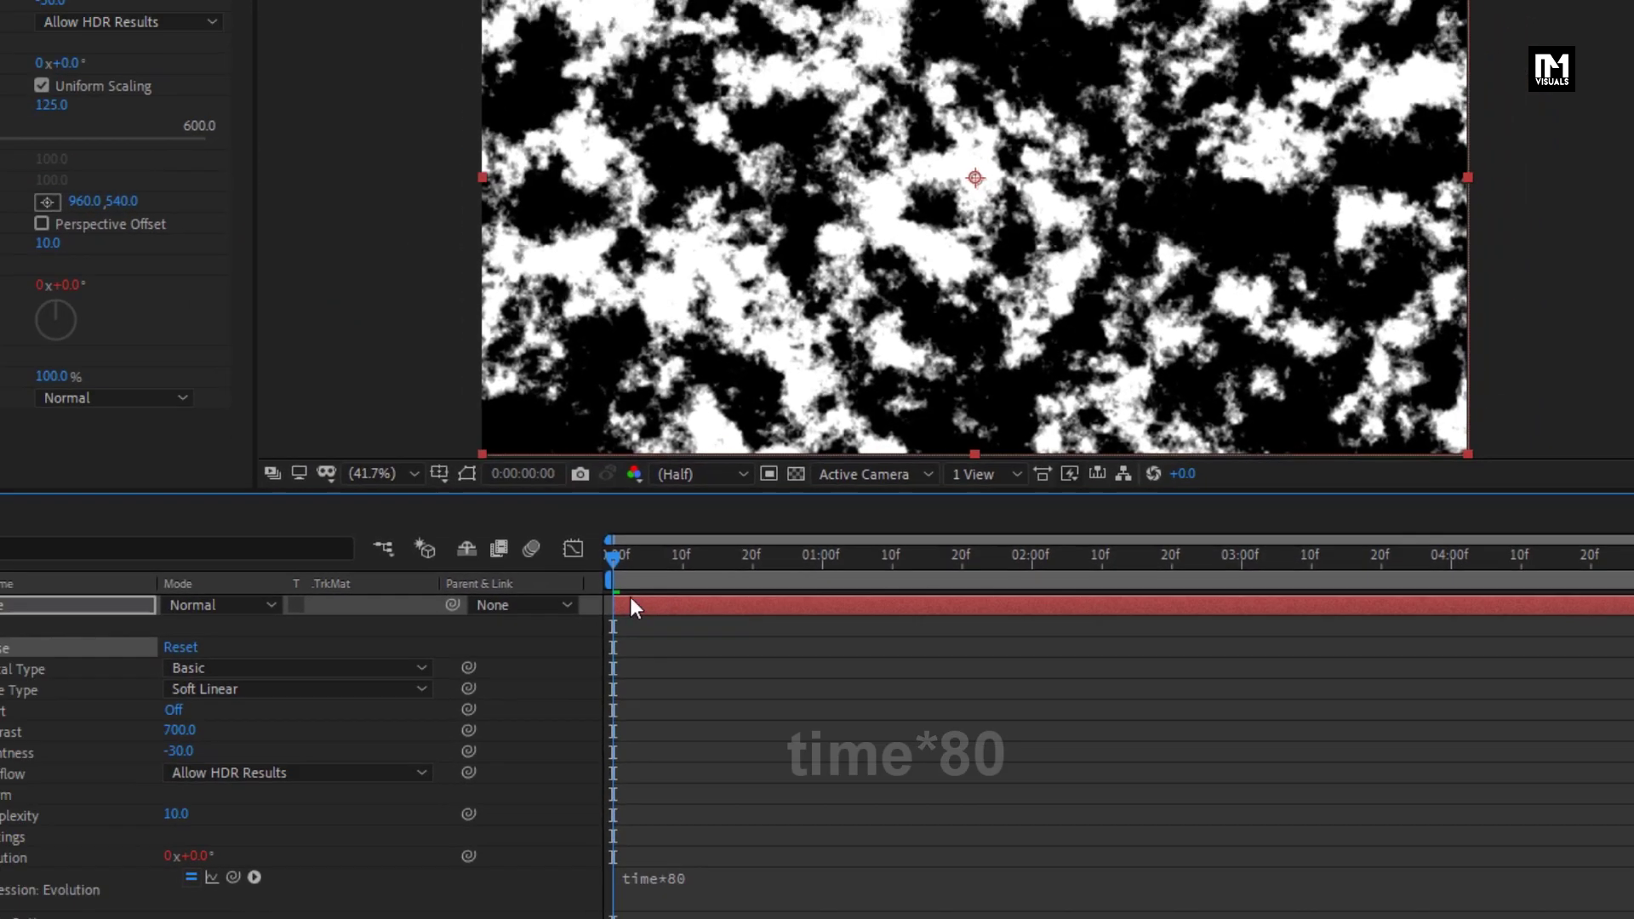
click(344, 289)
drag(737, 664, 1242, 681)
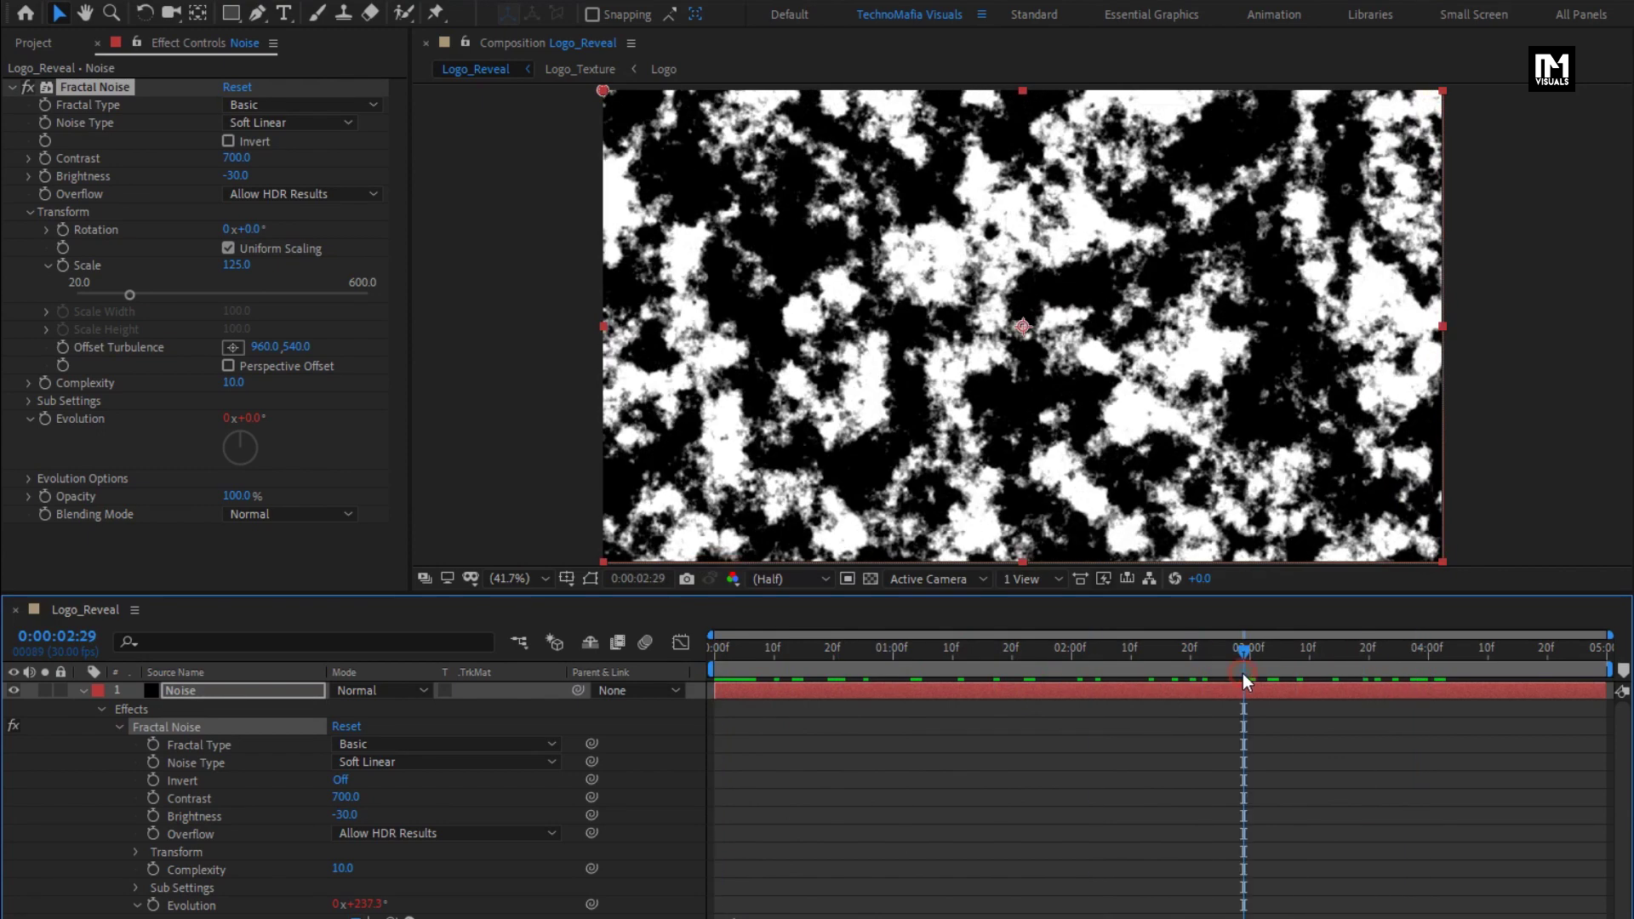
click(84, 692)
- Apply Gaussian Blur (Legacy) to the Noise layer and raise Blurriness from 50 to 80
click(181, 691)
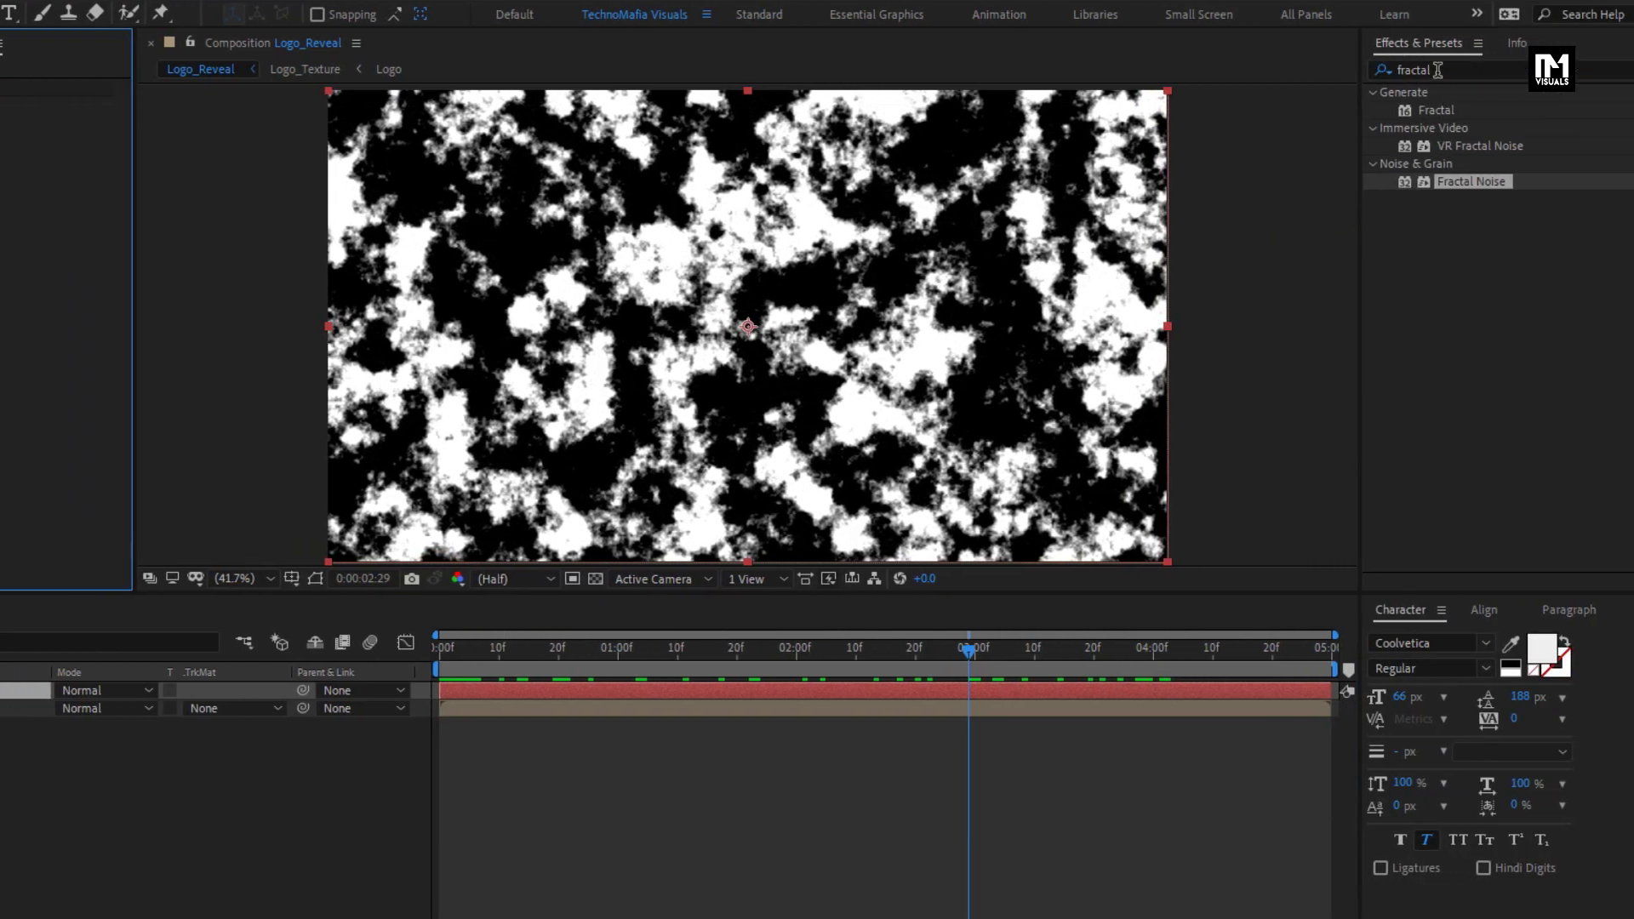
double_click(1438, 70)
text(blur)
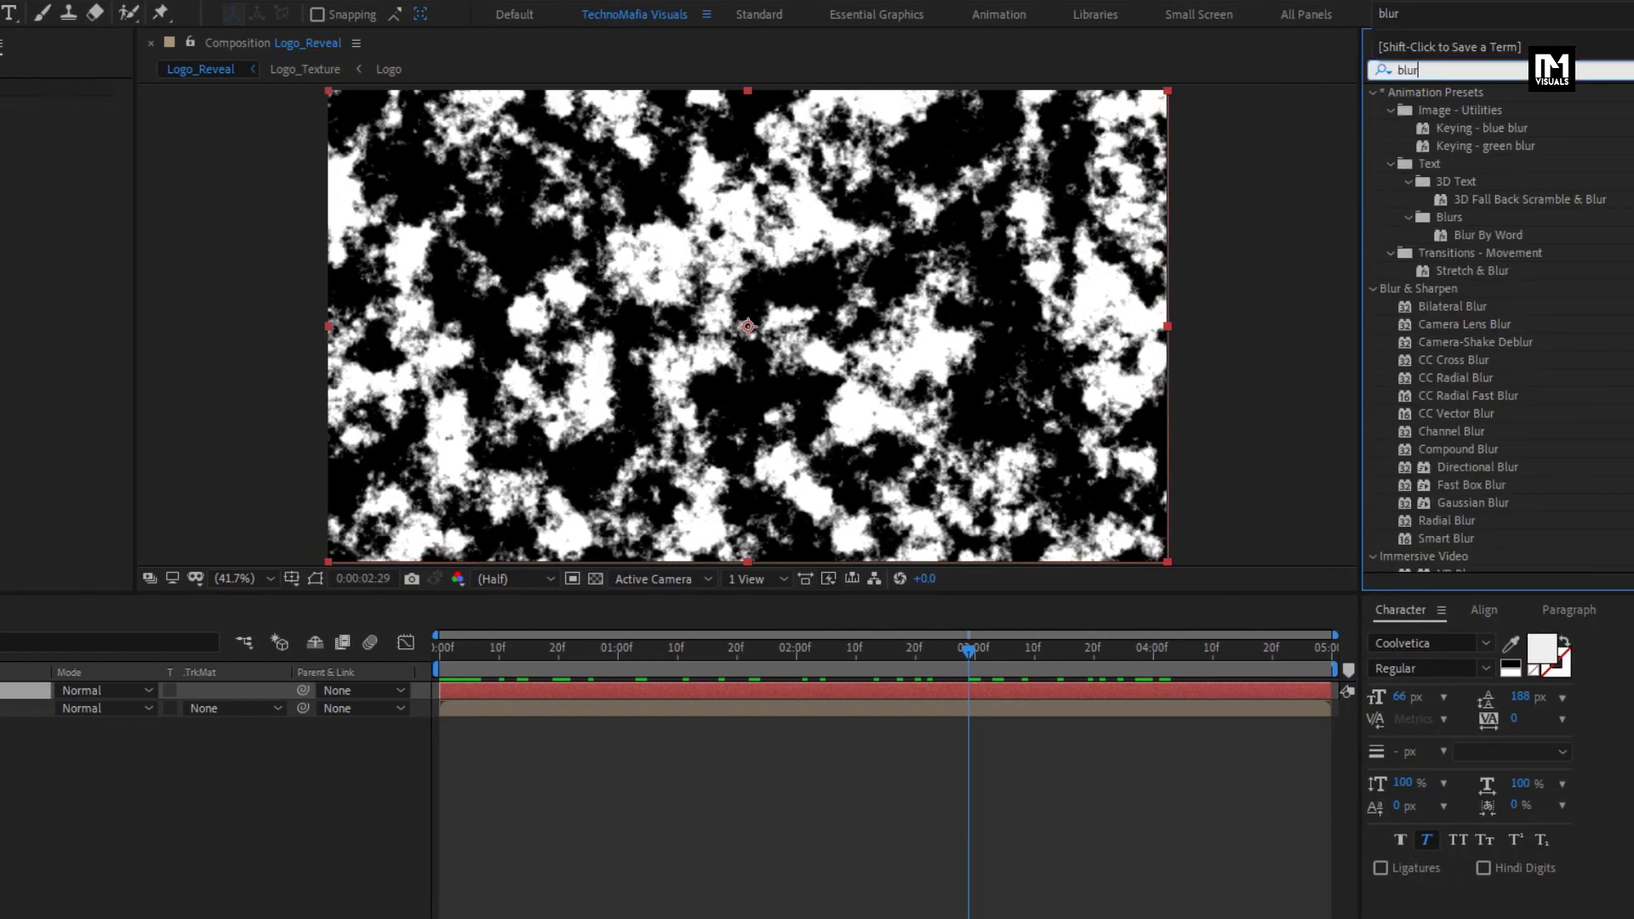
drag(1475, 185, 835, 293)
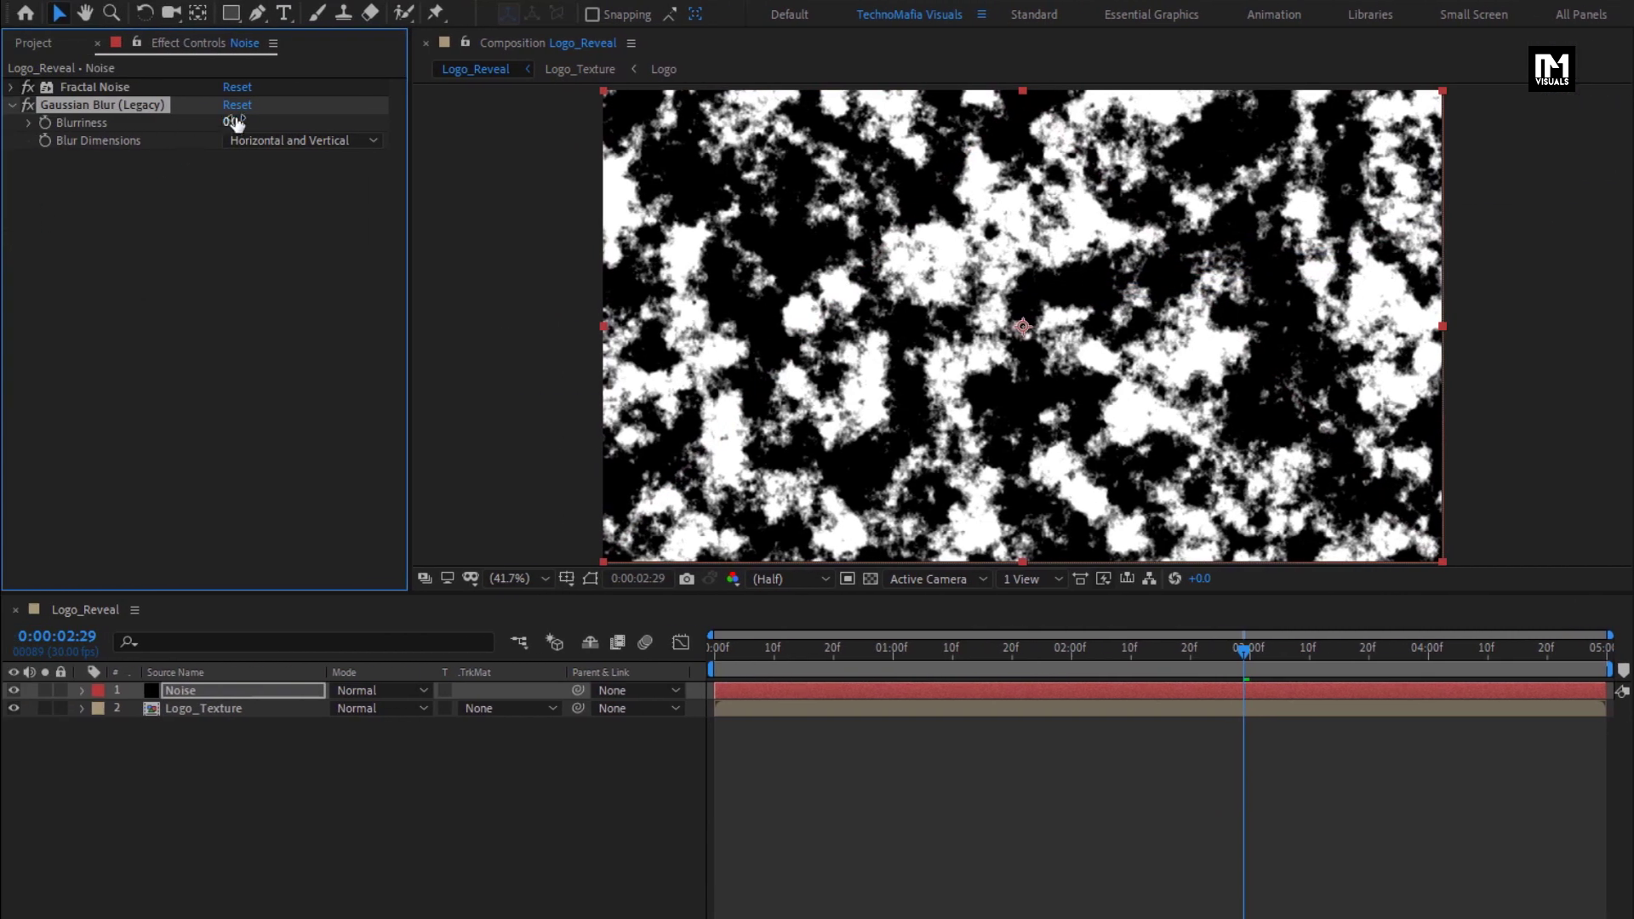
click(236, 121)
key(Return)
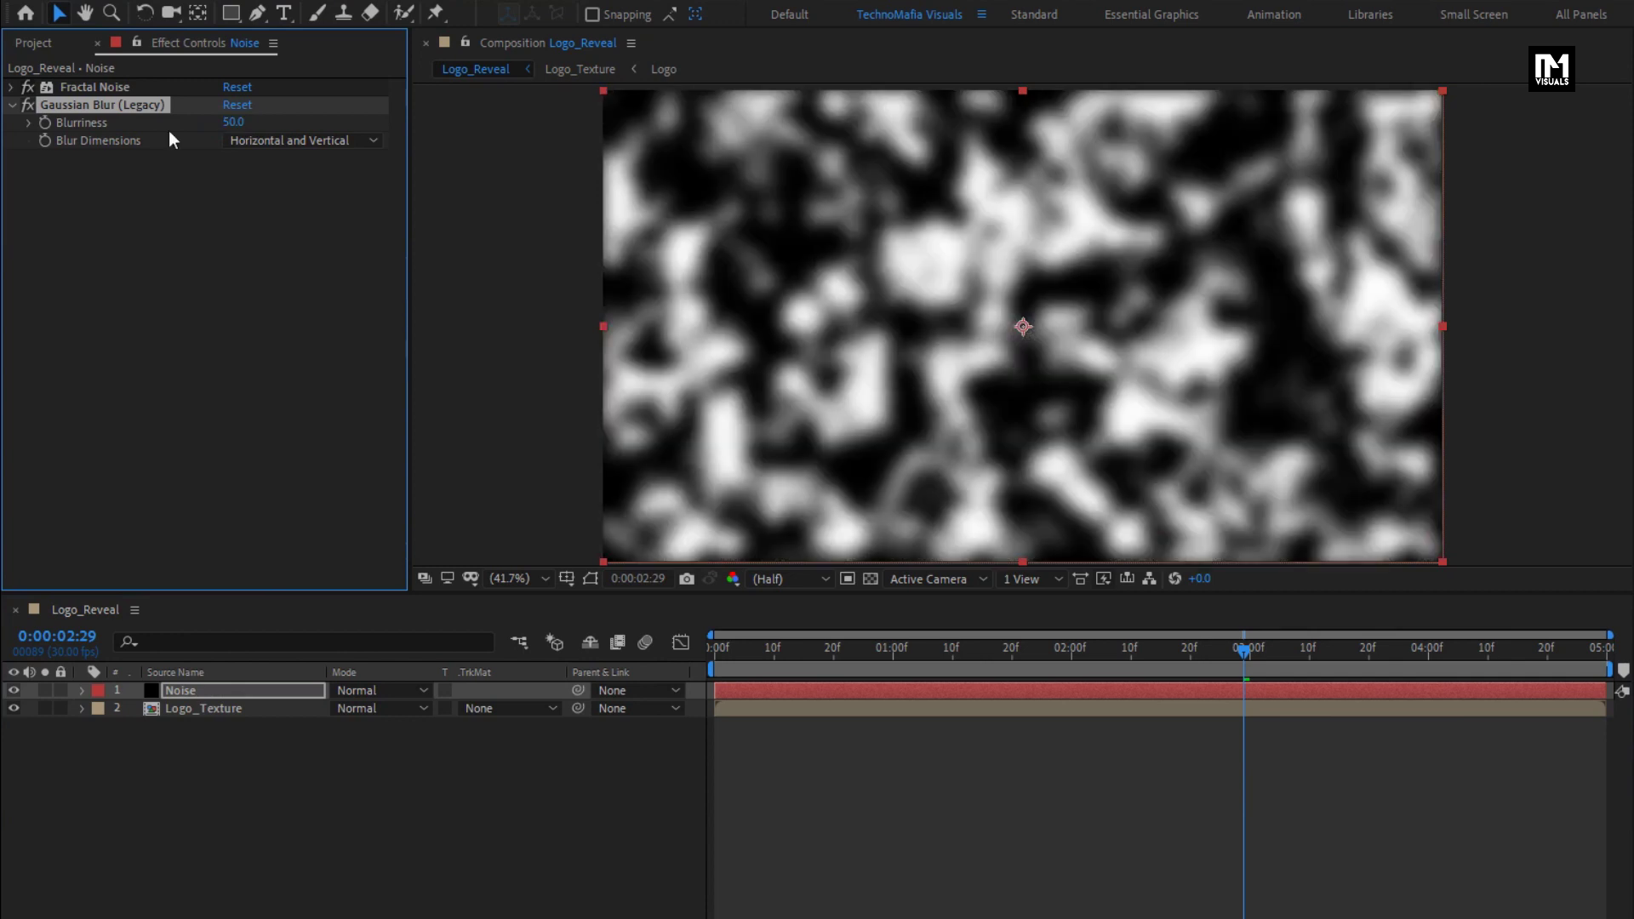
text(80)
key(Return)
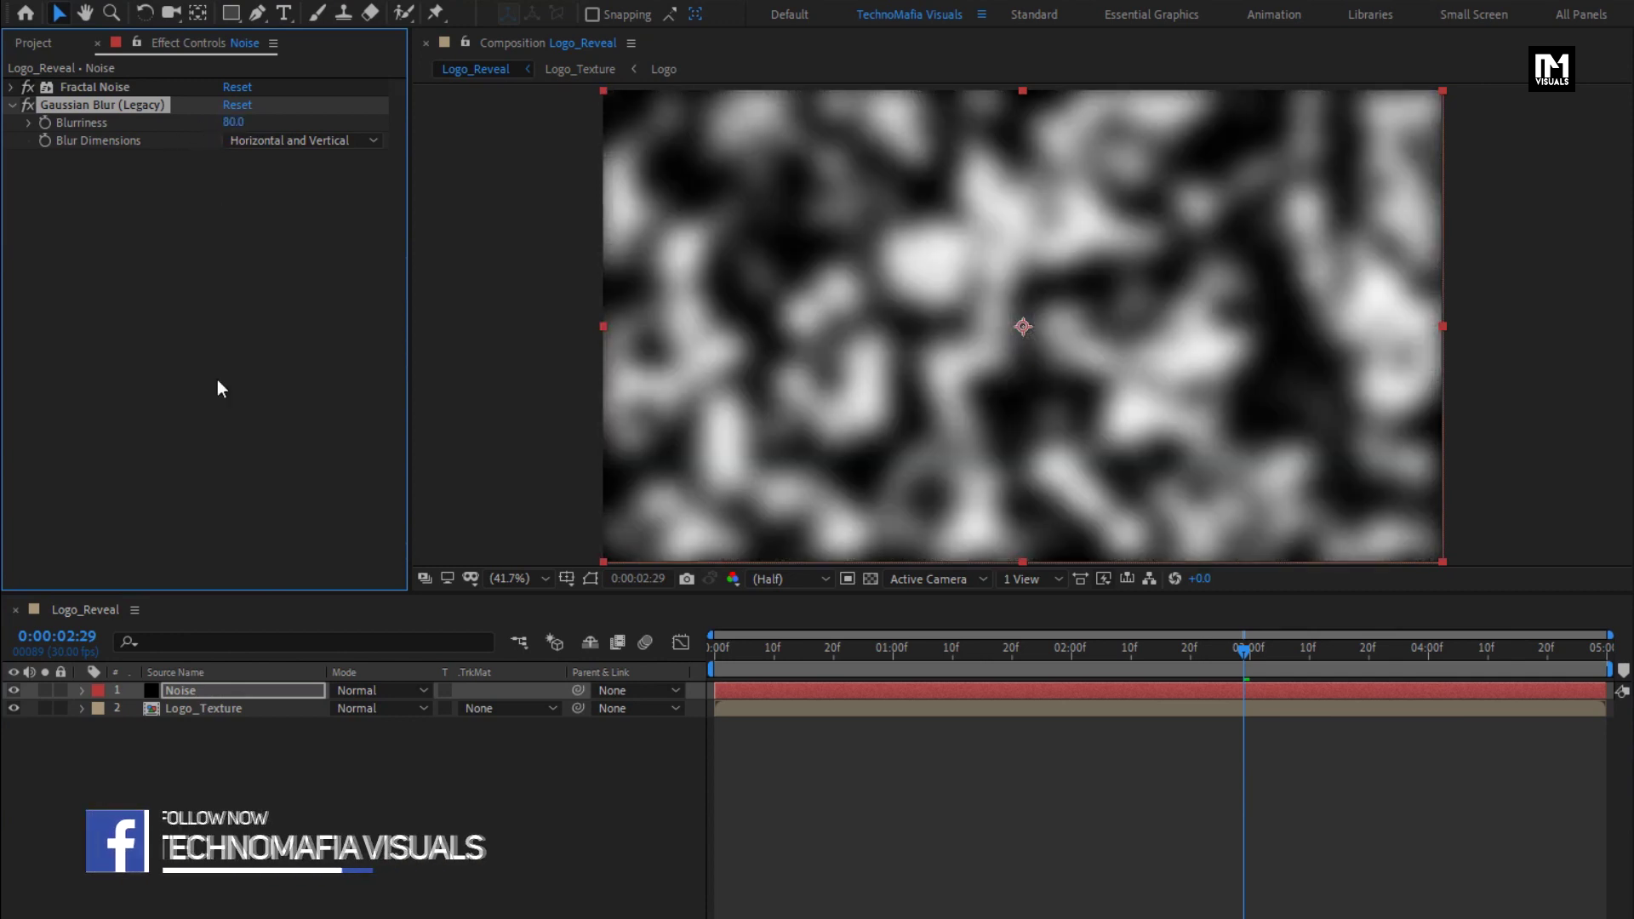
click(201, 691)
- Nest the Noise layer into a new precomposition named Reflection
right_click(201, 691)
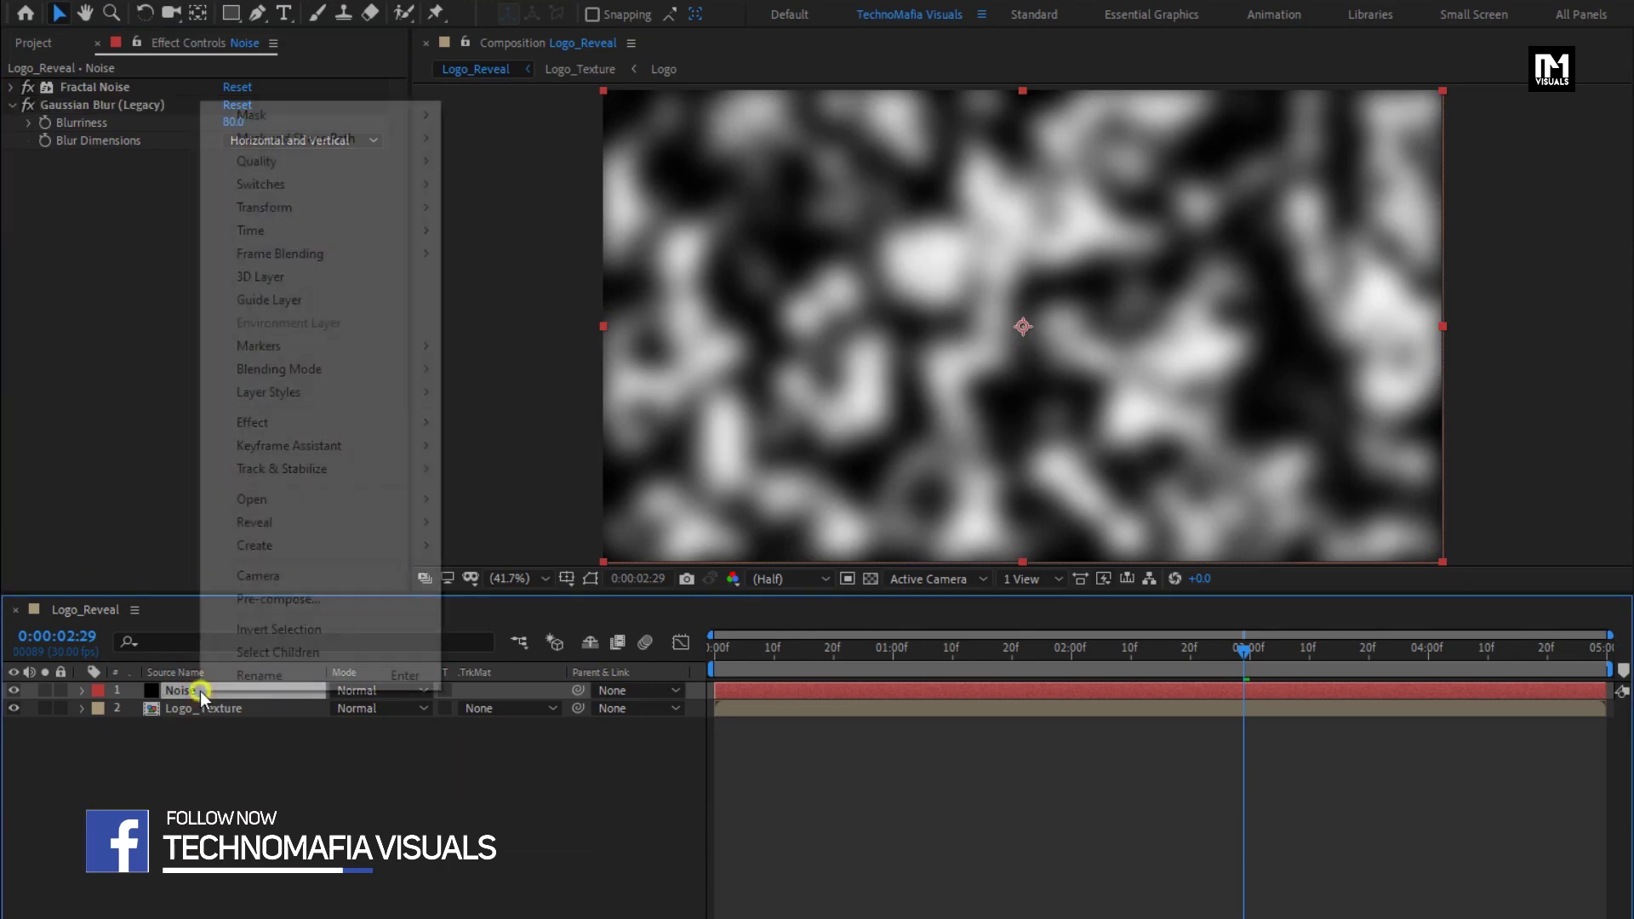
click(232, 606)
text(Reflection)
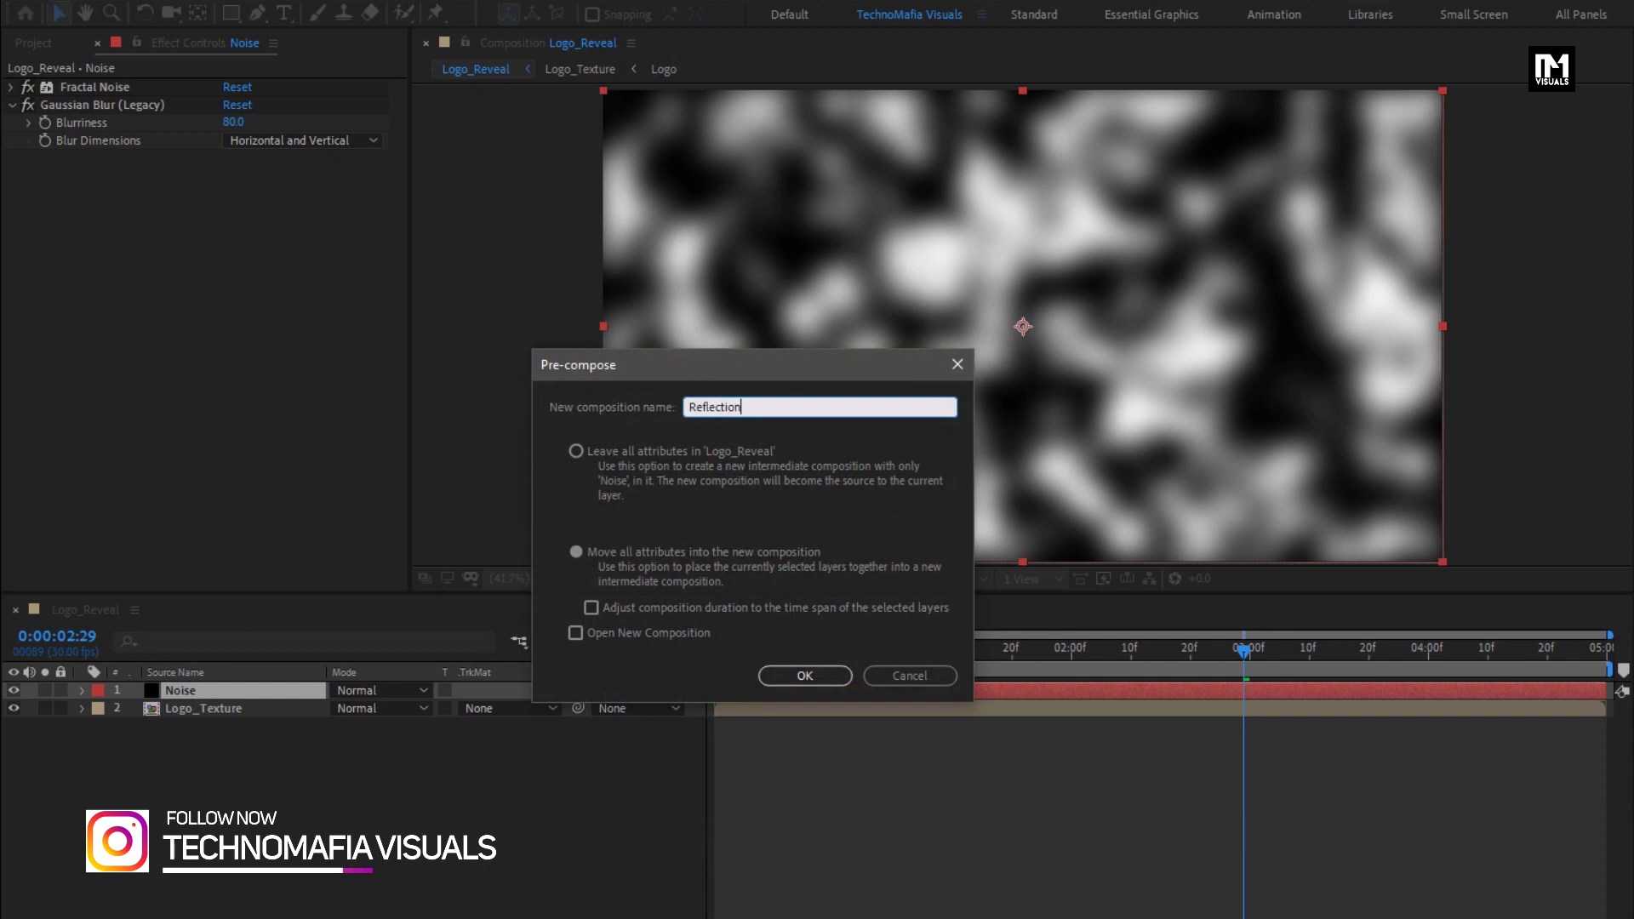
click(791, 675)
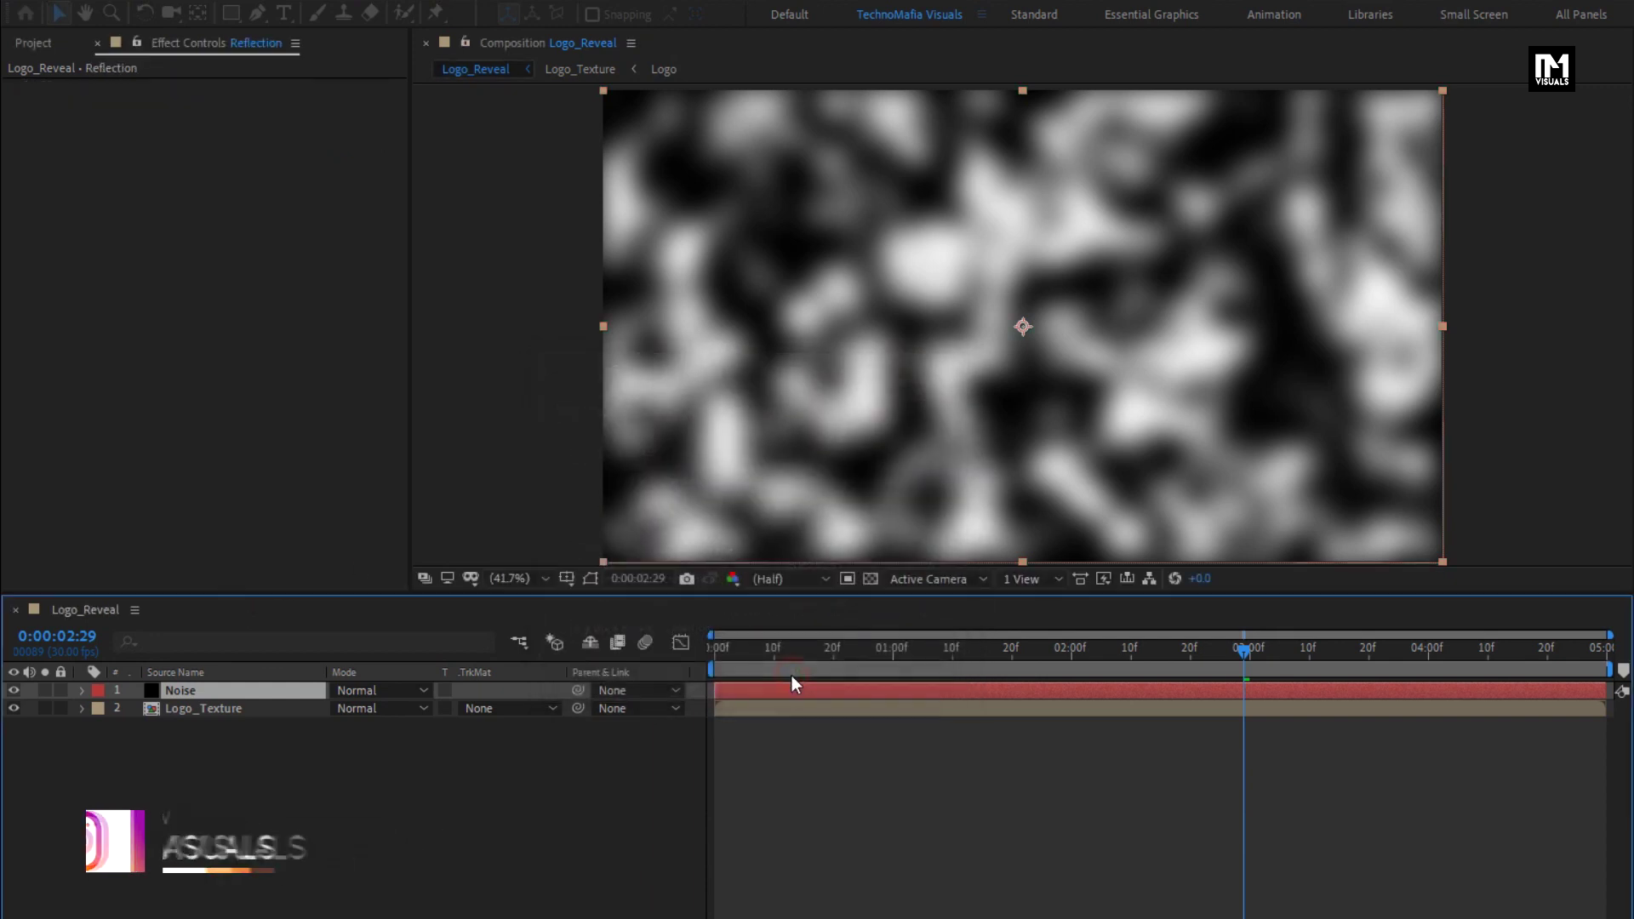
key(ctrl+d)
- Duplicate Logo_Texture, give the copy a Luma Matte 'Reflection' and Add mode, then preview from frame 0
click(233, 714)
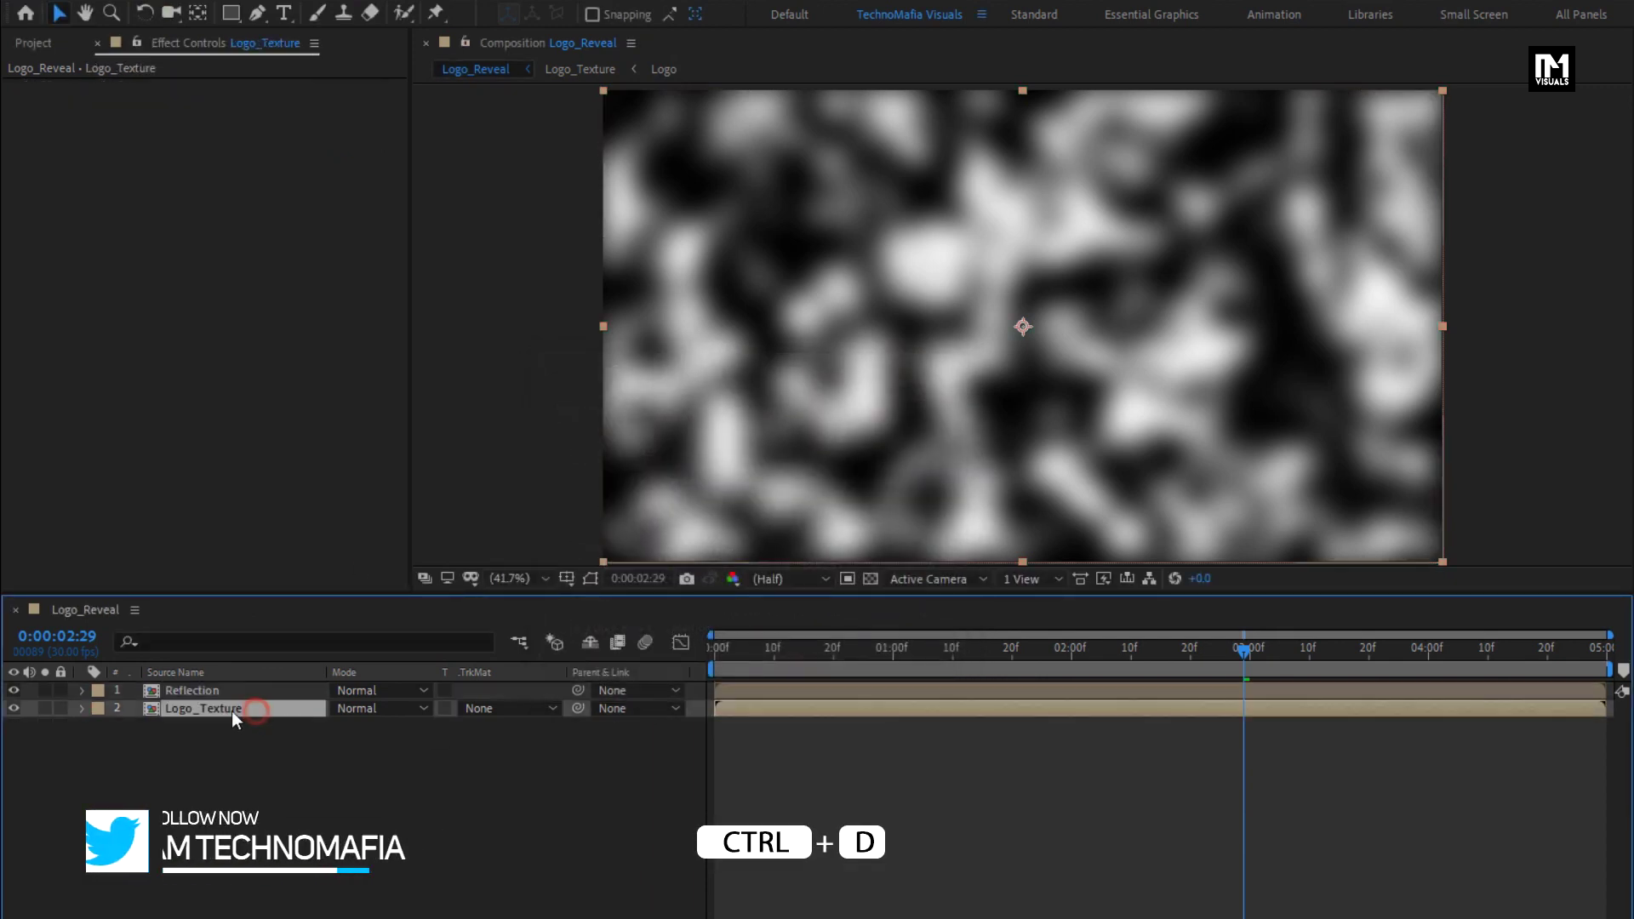
key(ctrl+d)
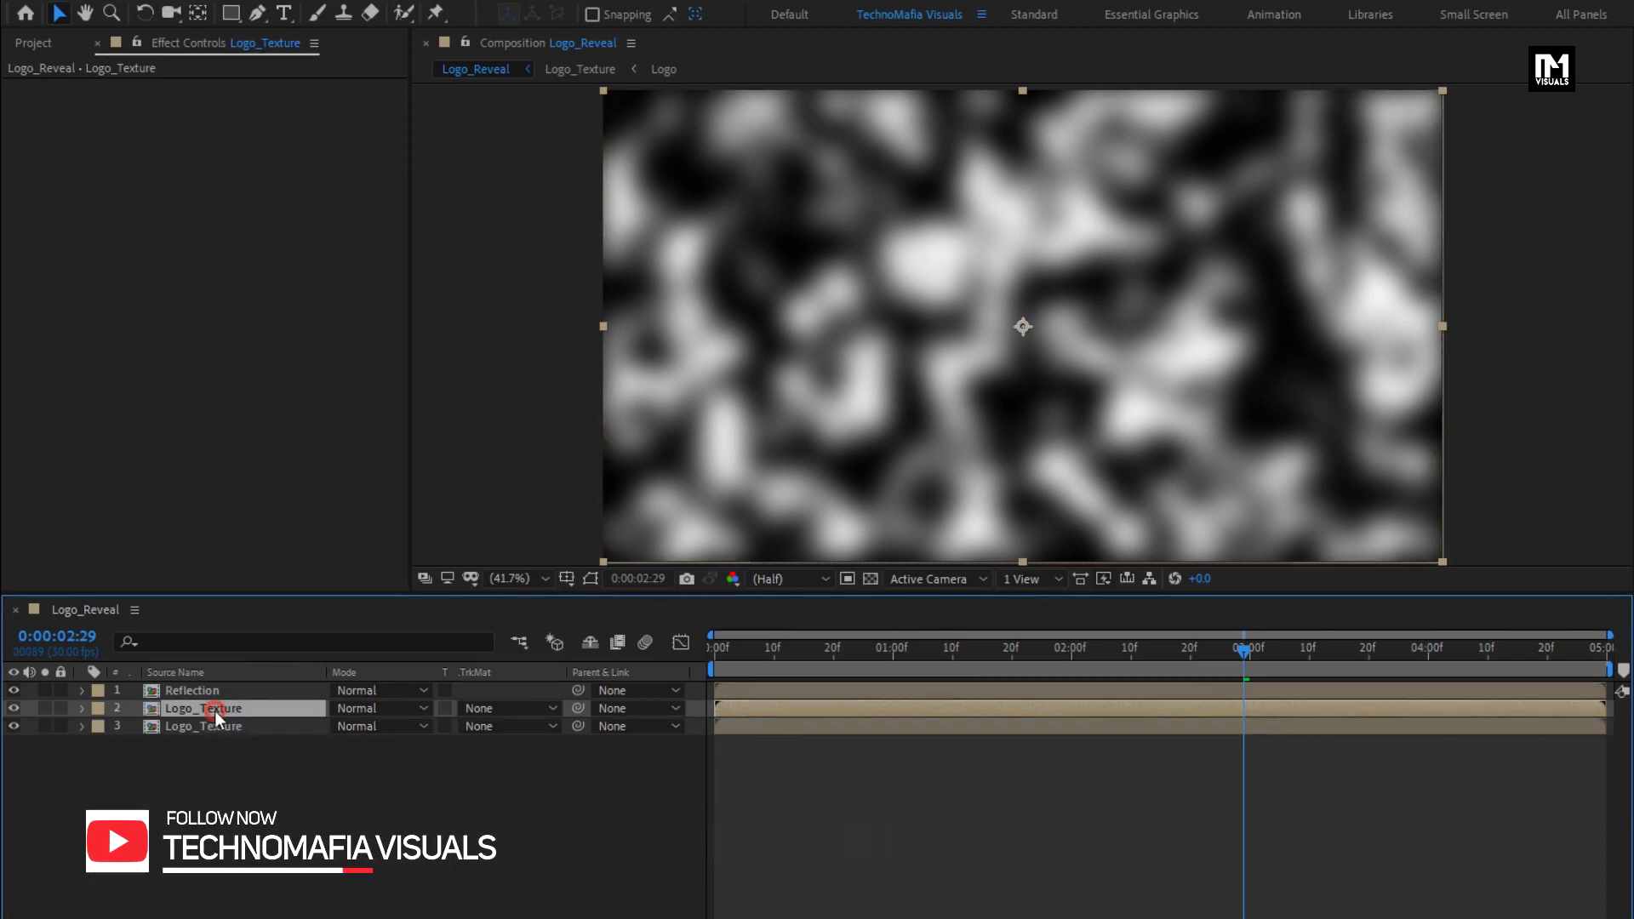
click(514, 709)
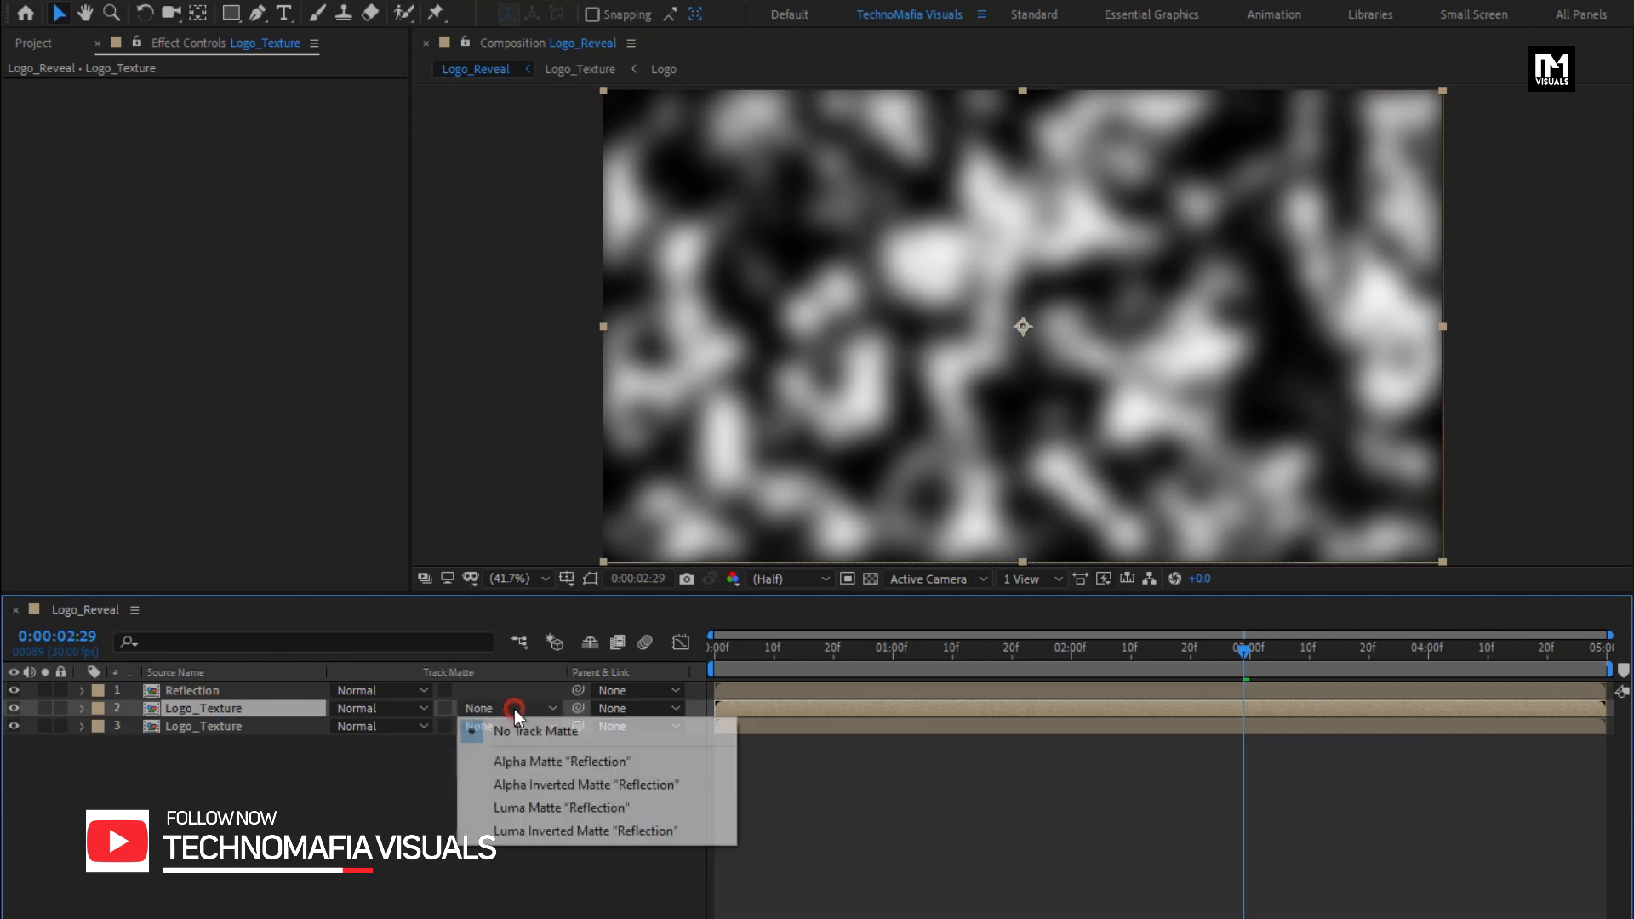
click(609, 808)
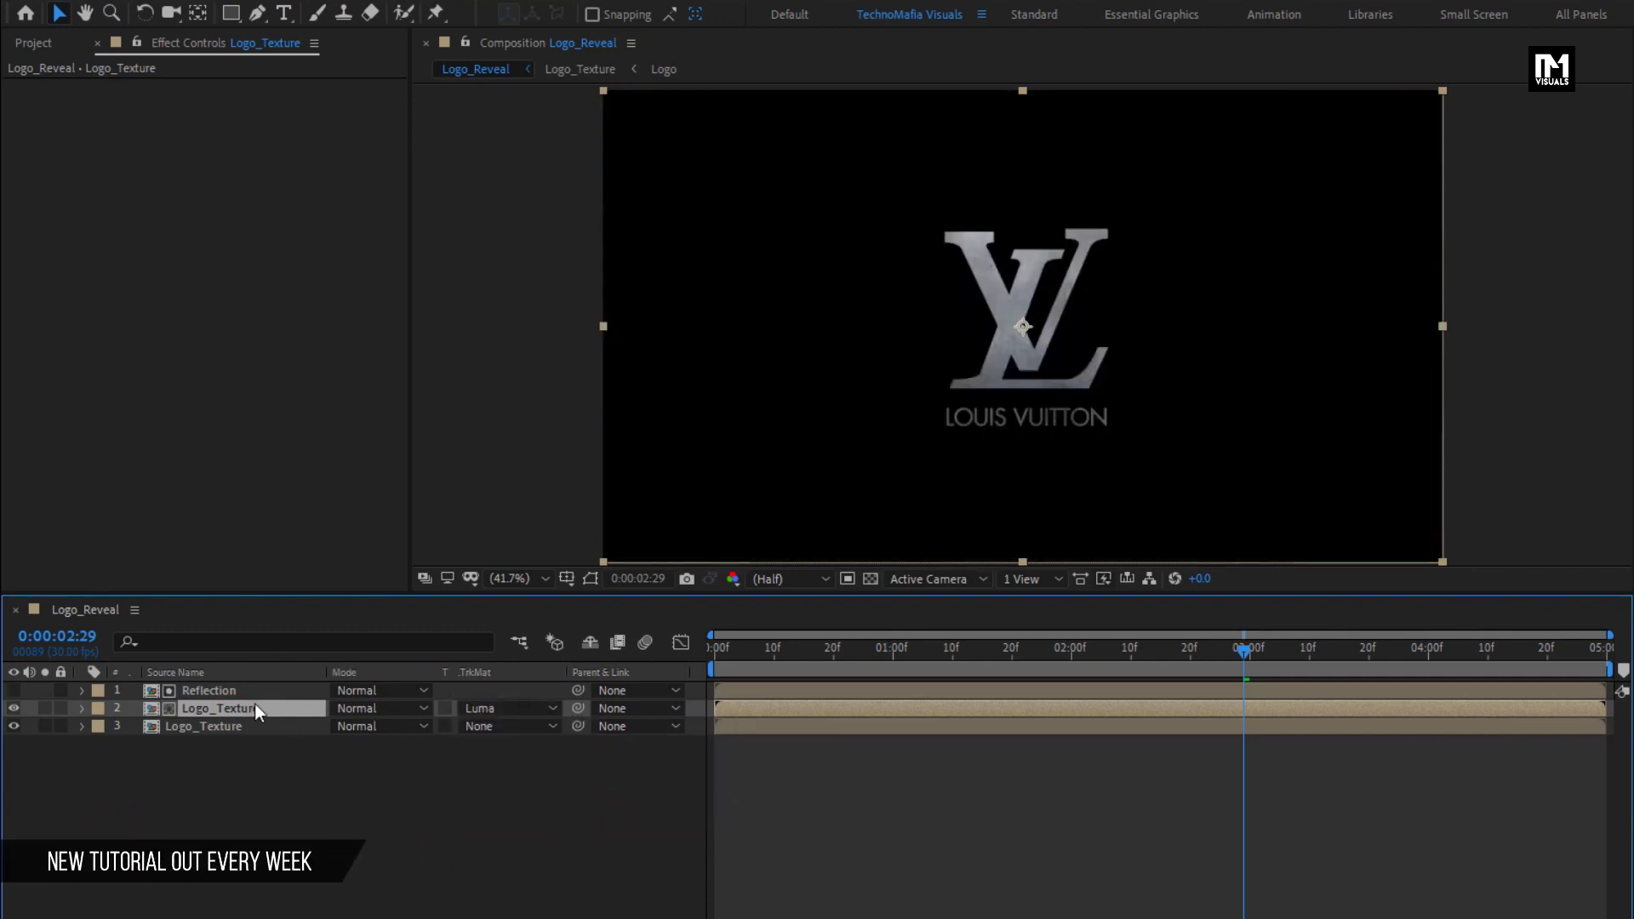
click(373, 711)
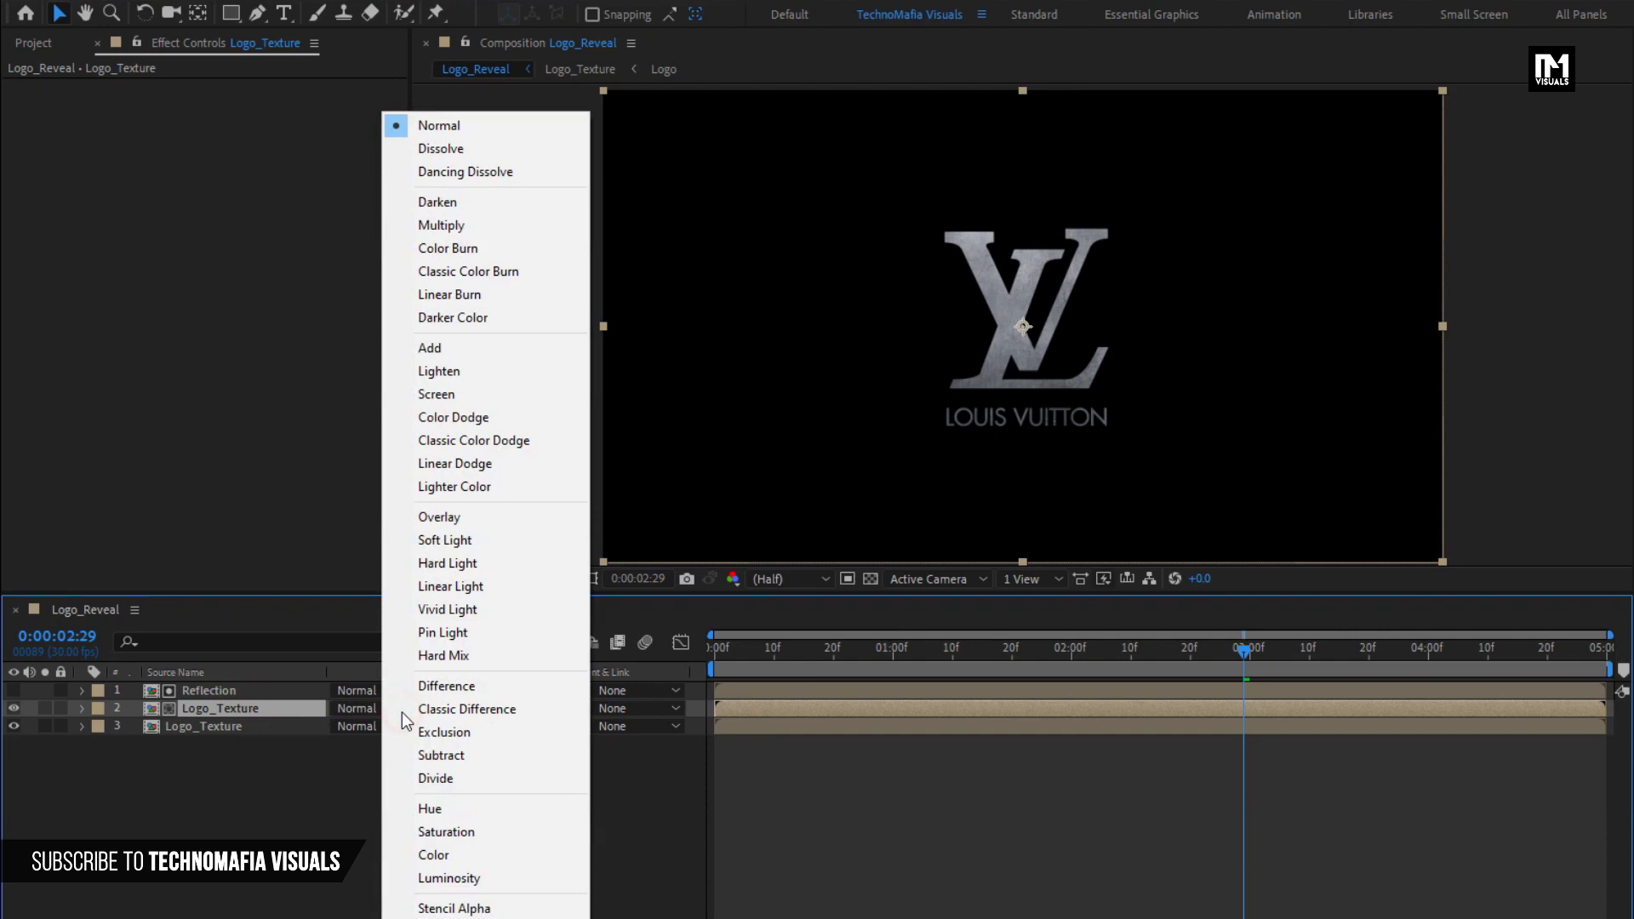
click(458, 348)
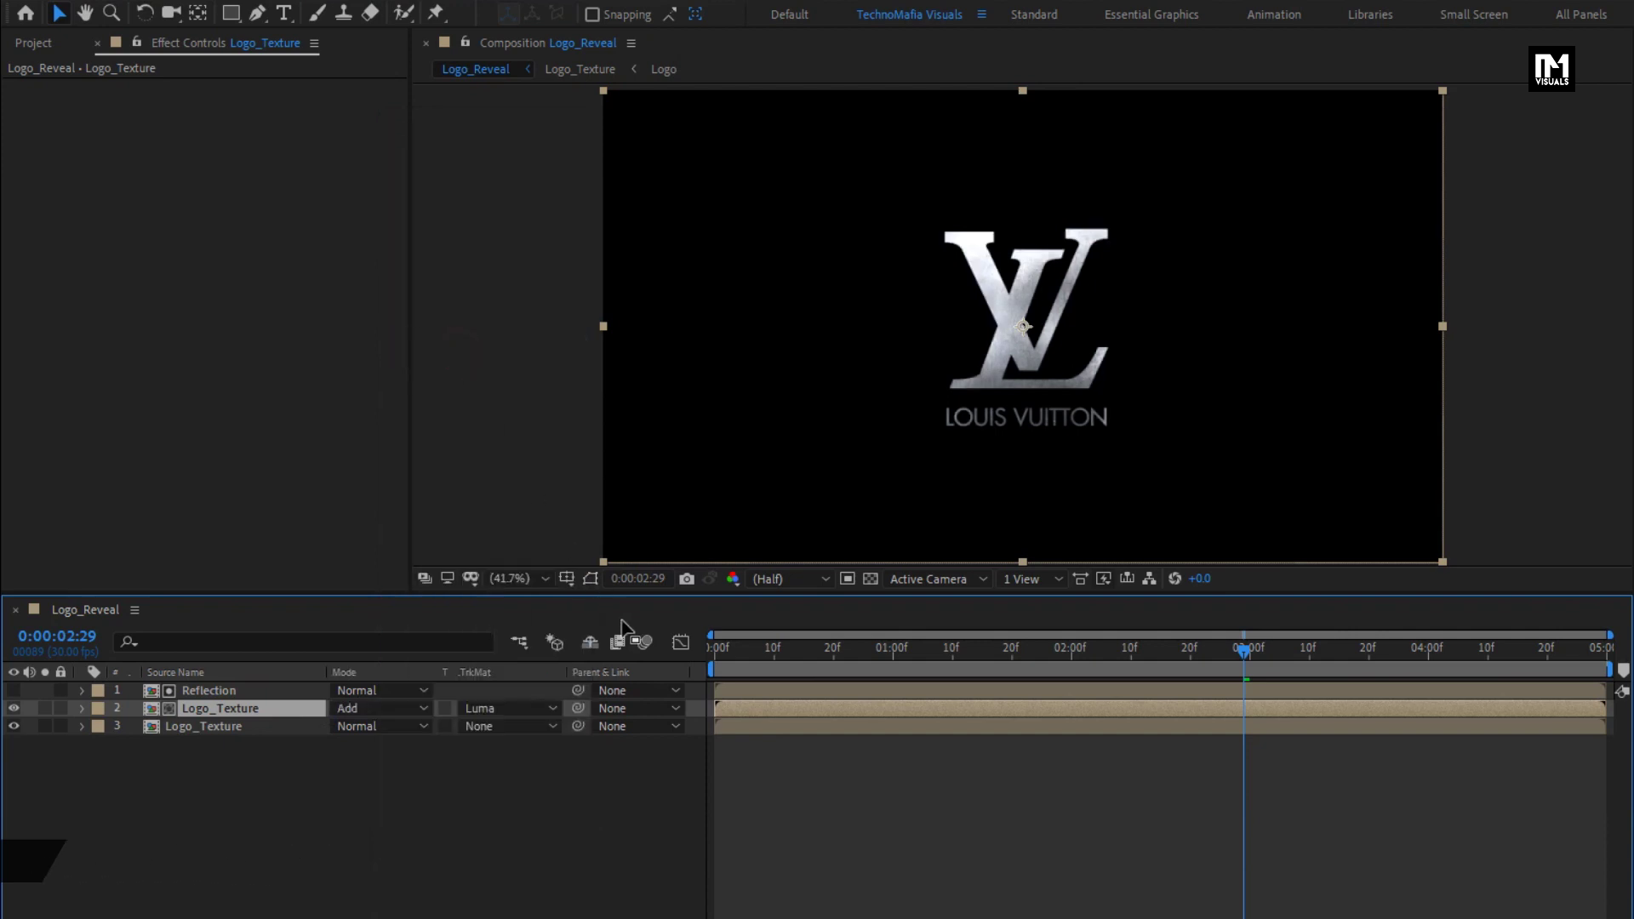
click(717, 650)
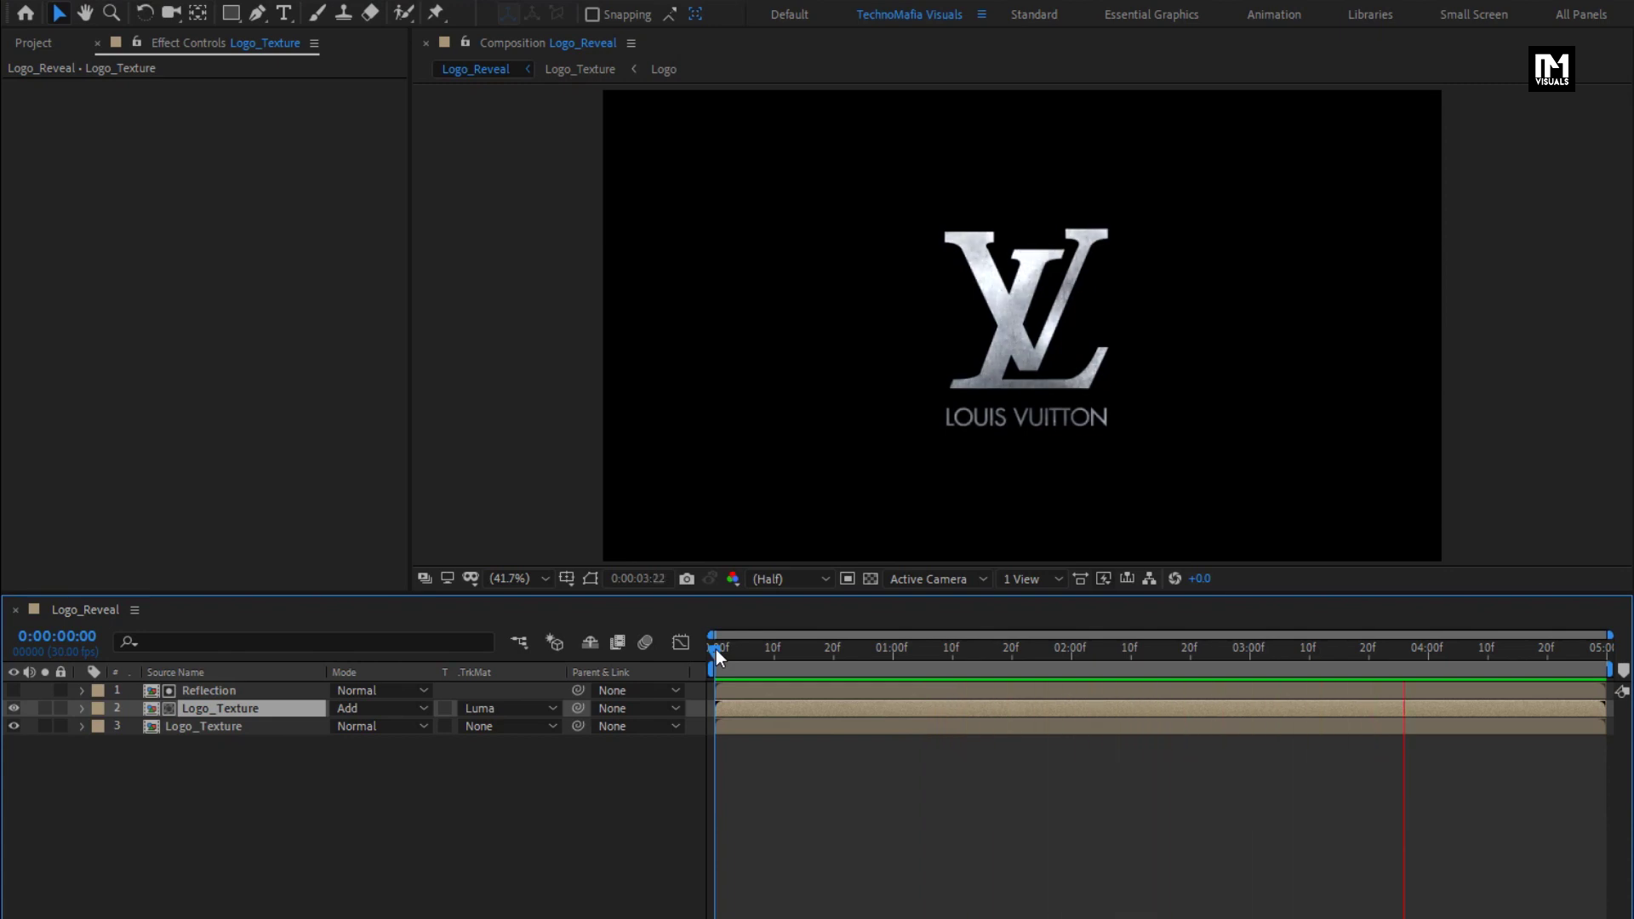
key(space)
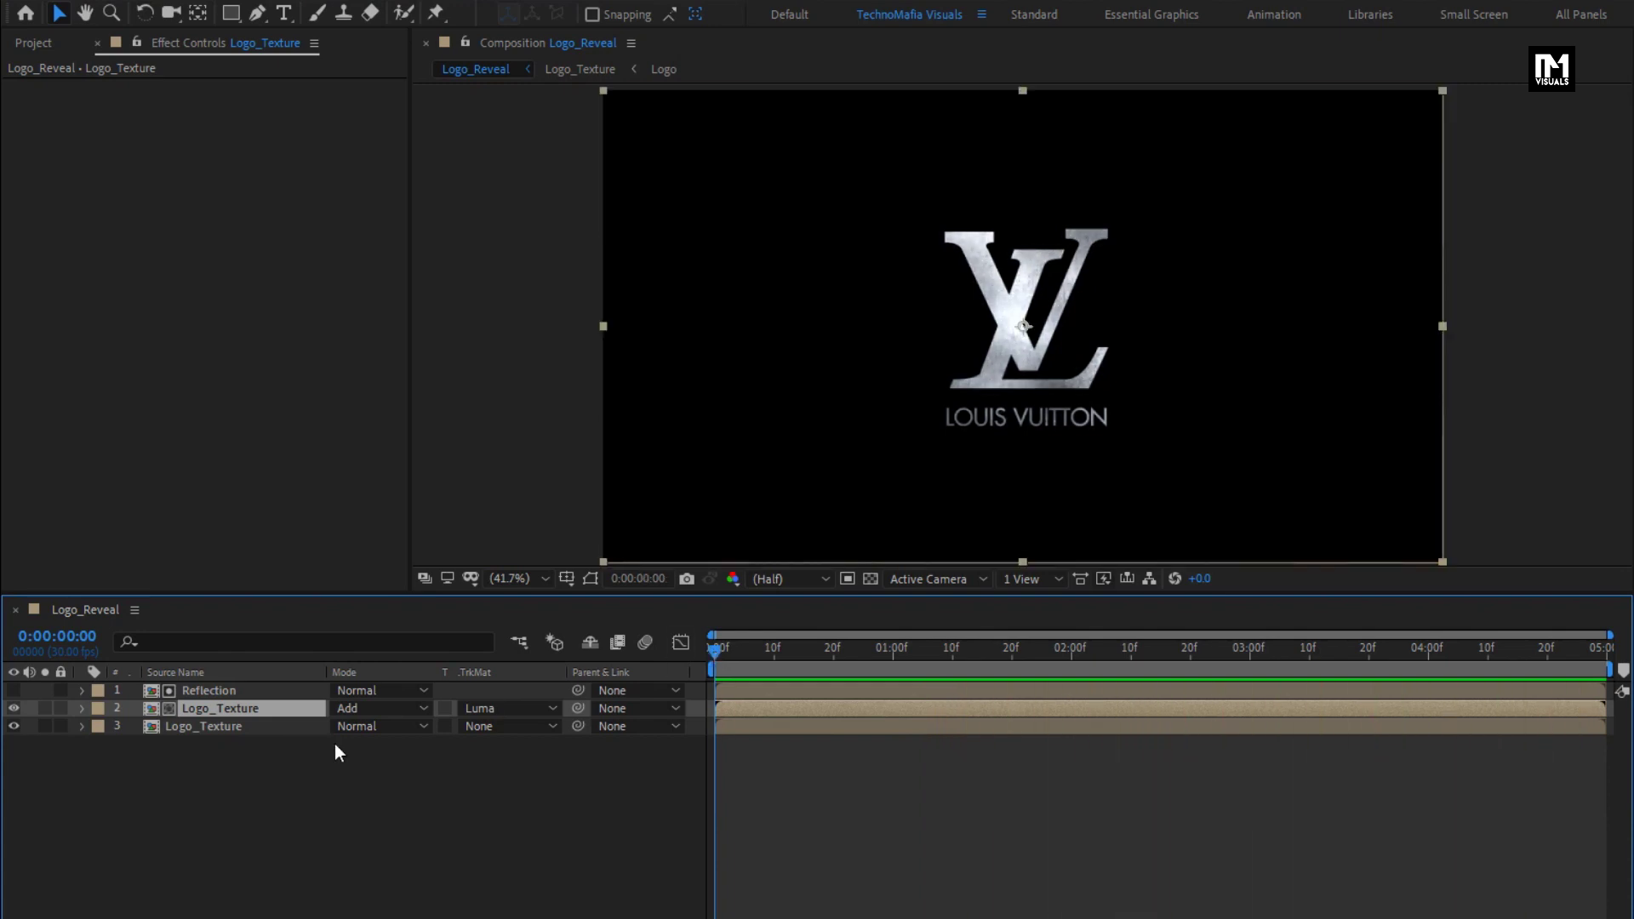
- Add a new adjustment layer and apply the Tritone effect to it
right_click(237, 775)
mouse_move(309, 790)
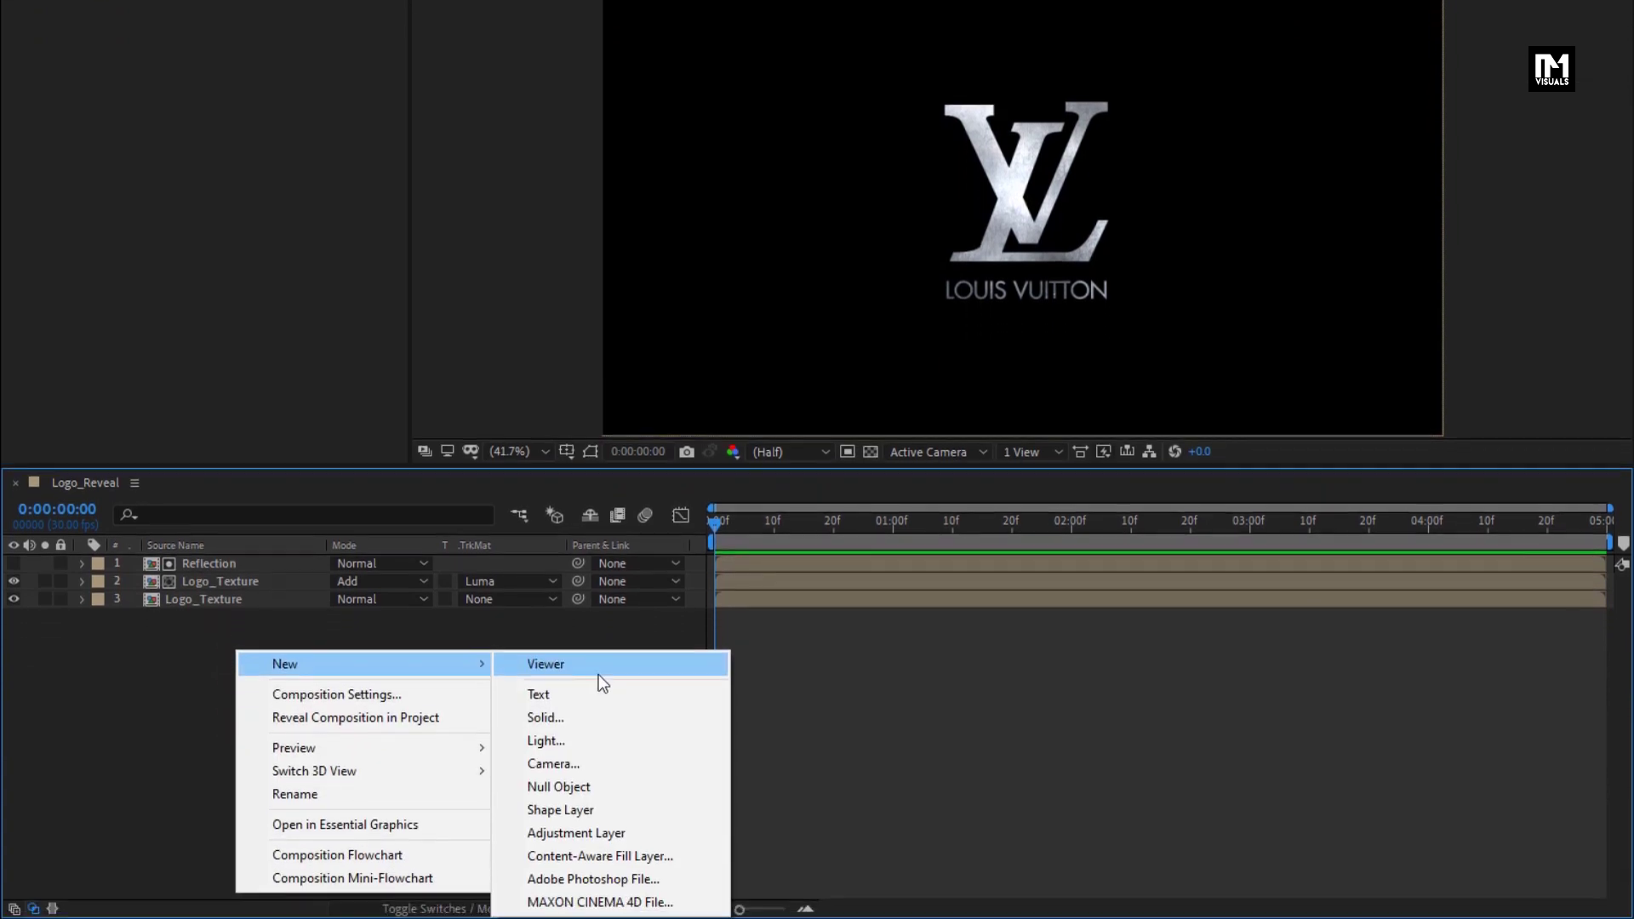
click(609, 832)
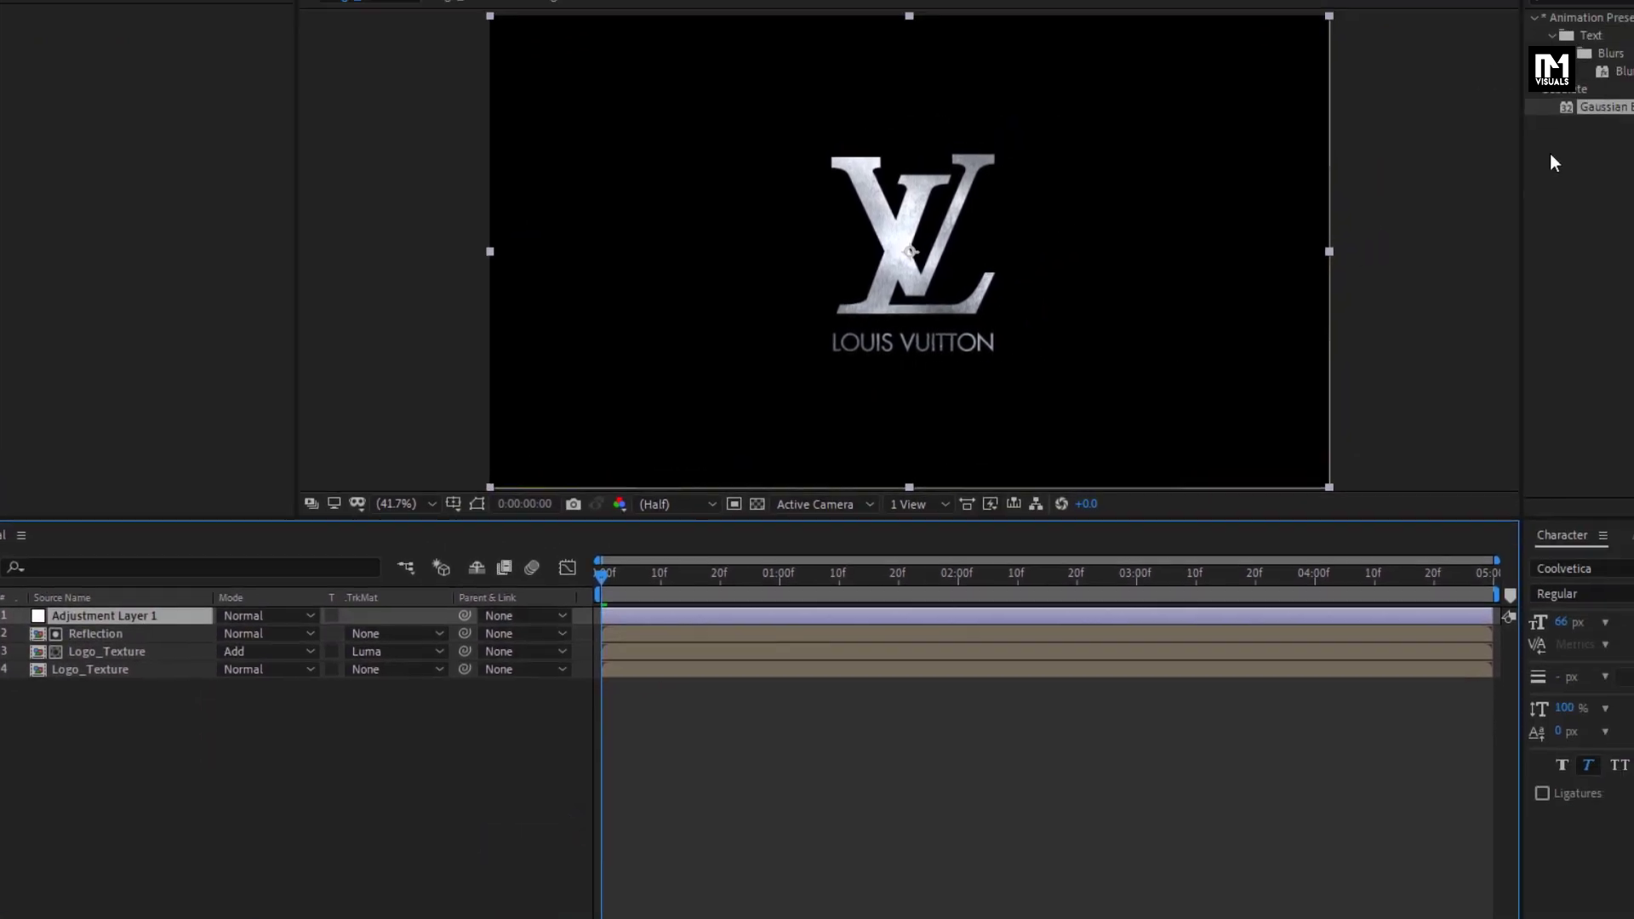
click(1491, 2)
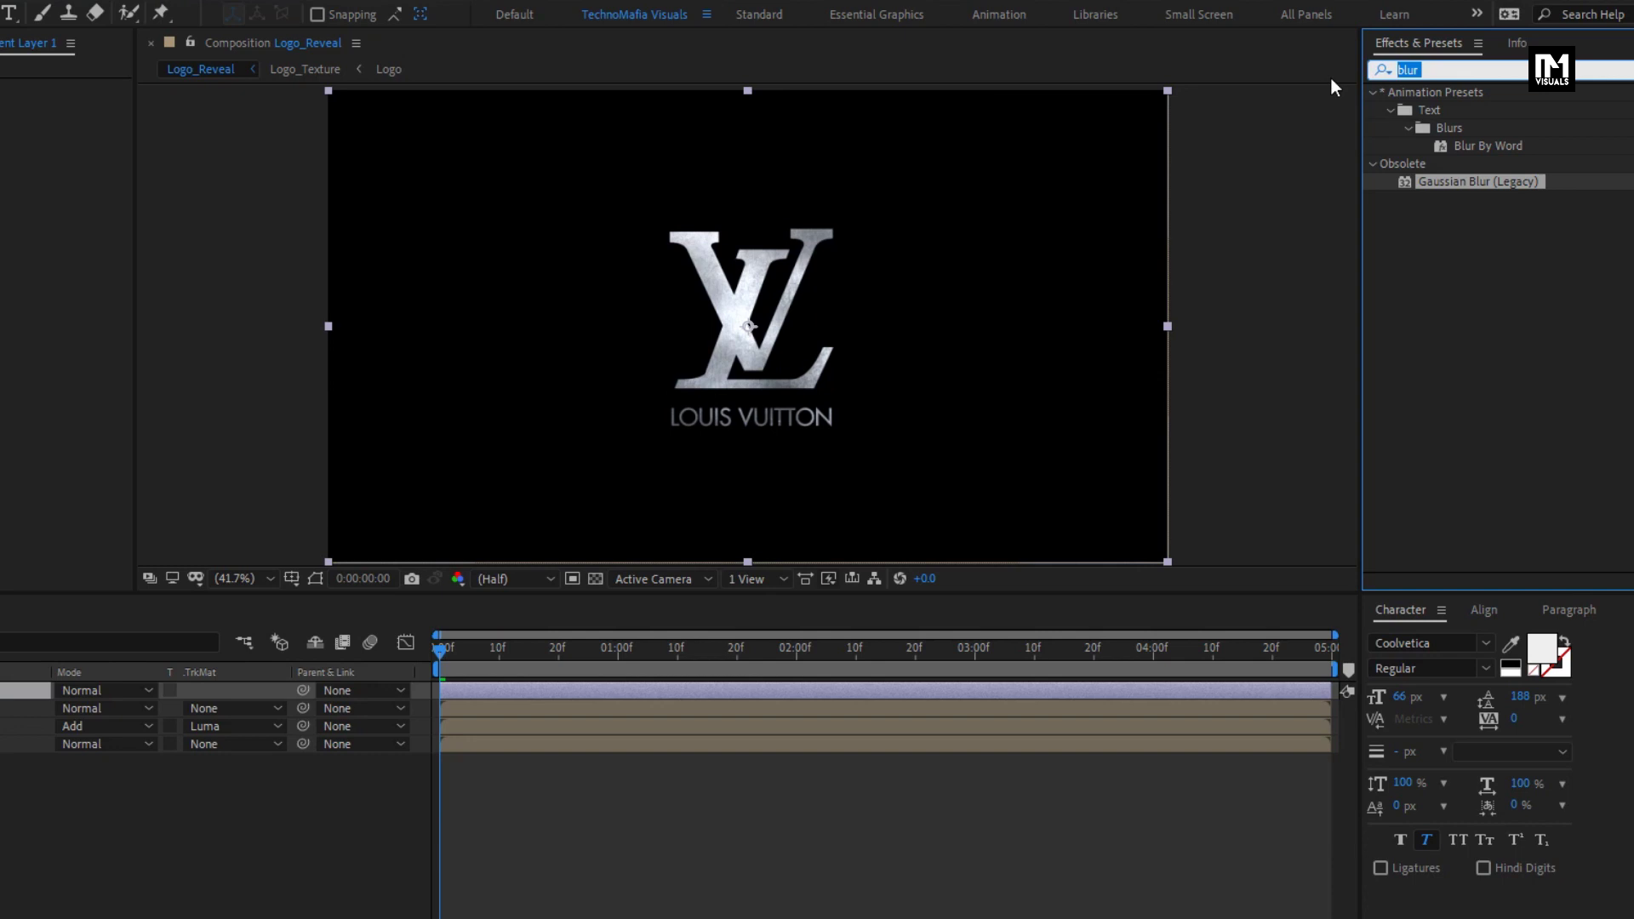
text(trit)
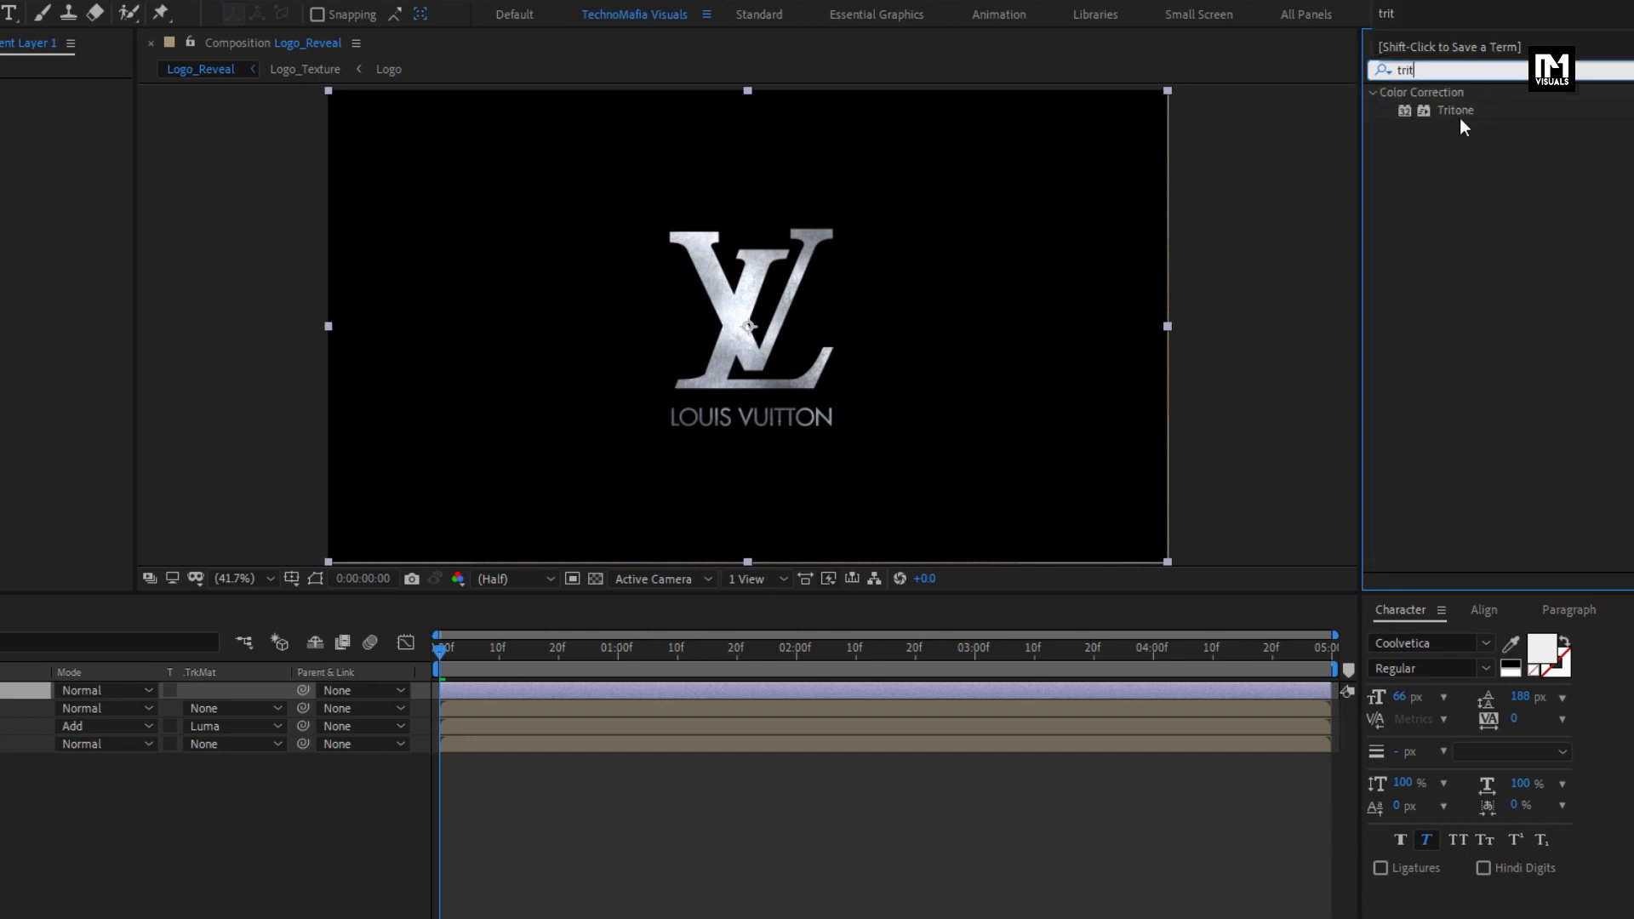
drag(1461, 120, 708, 391)
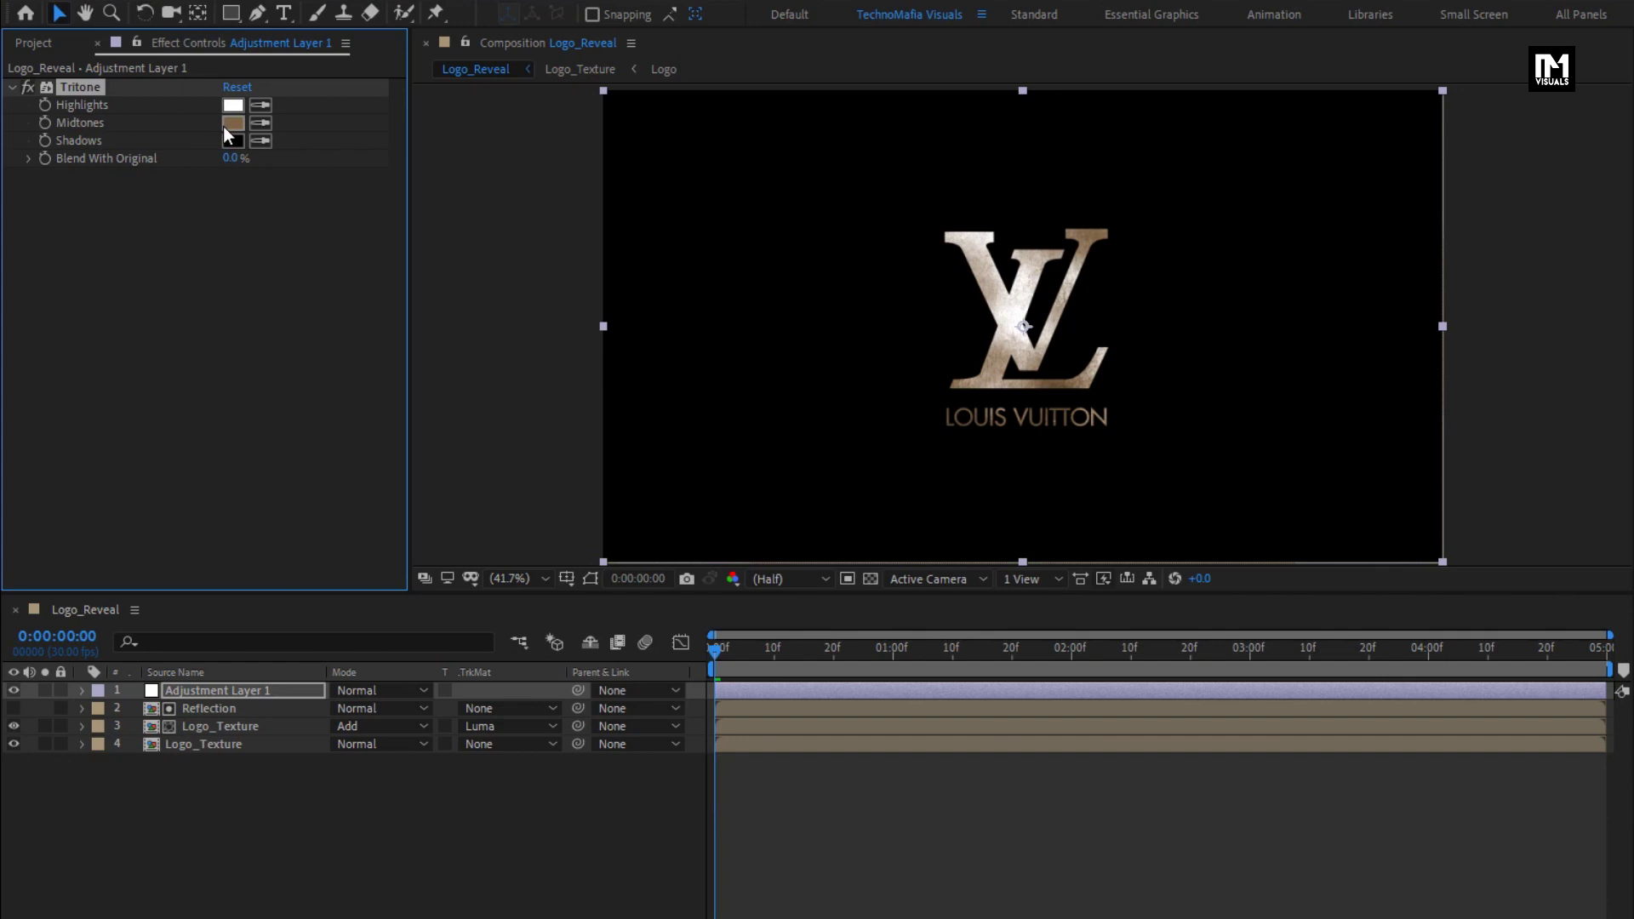
- Set the Tritone Midtones colour to a warm brown, 8E663A
click(230, 123)
drag(417, 354, 373, 393)
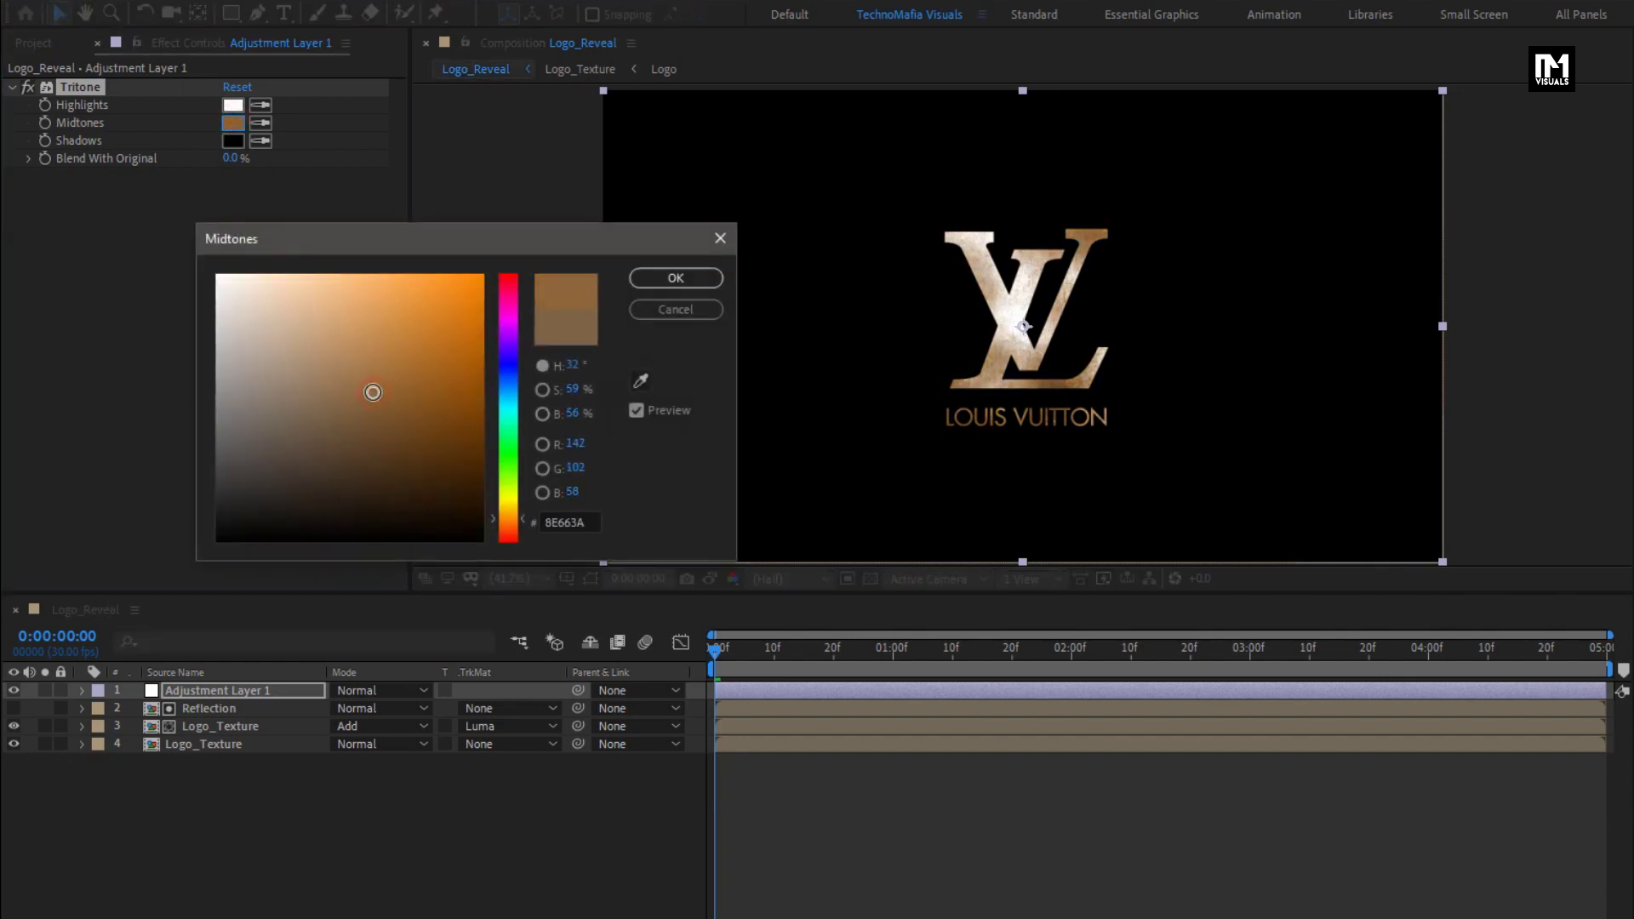
click(655, 280)
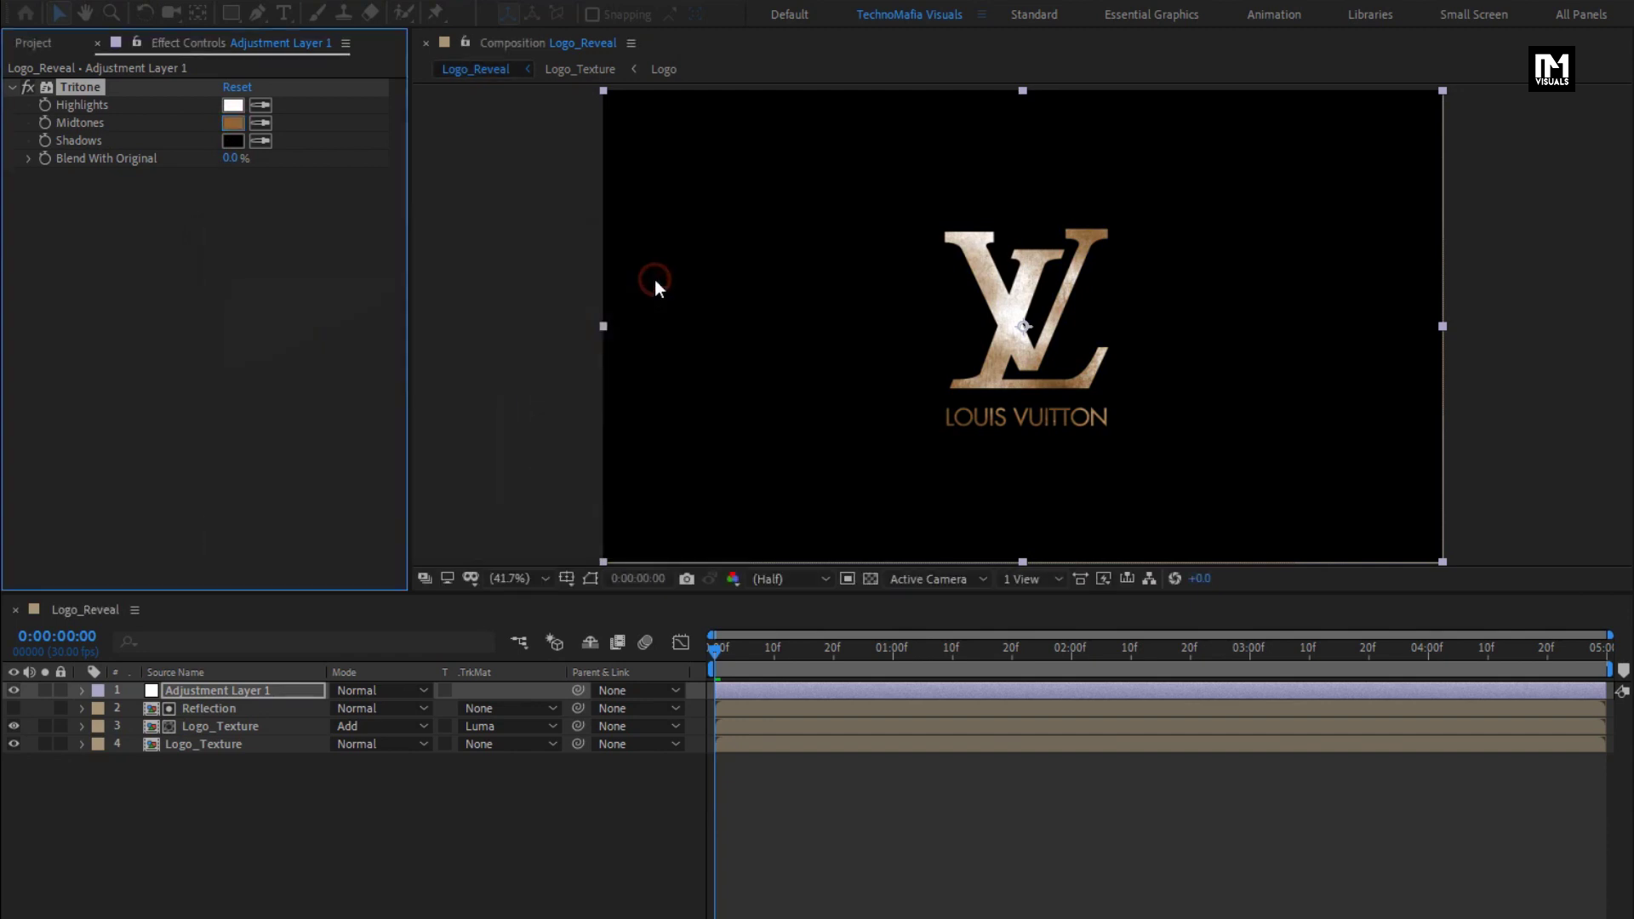
drag(265, 783, 221, 691)
- Pre-compose the four selected layers into one composition named Metal_logo_texture
right_click(221, 691)
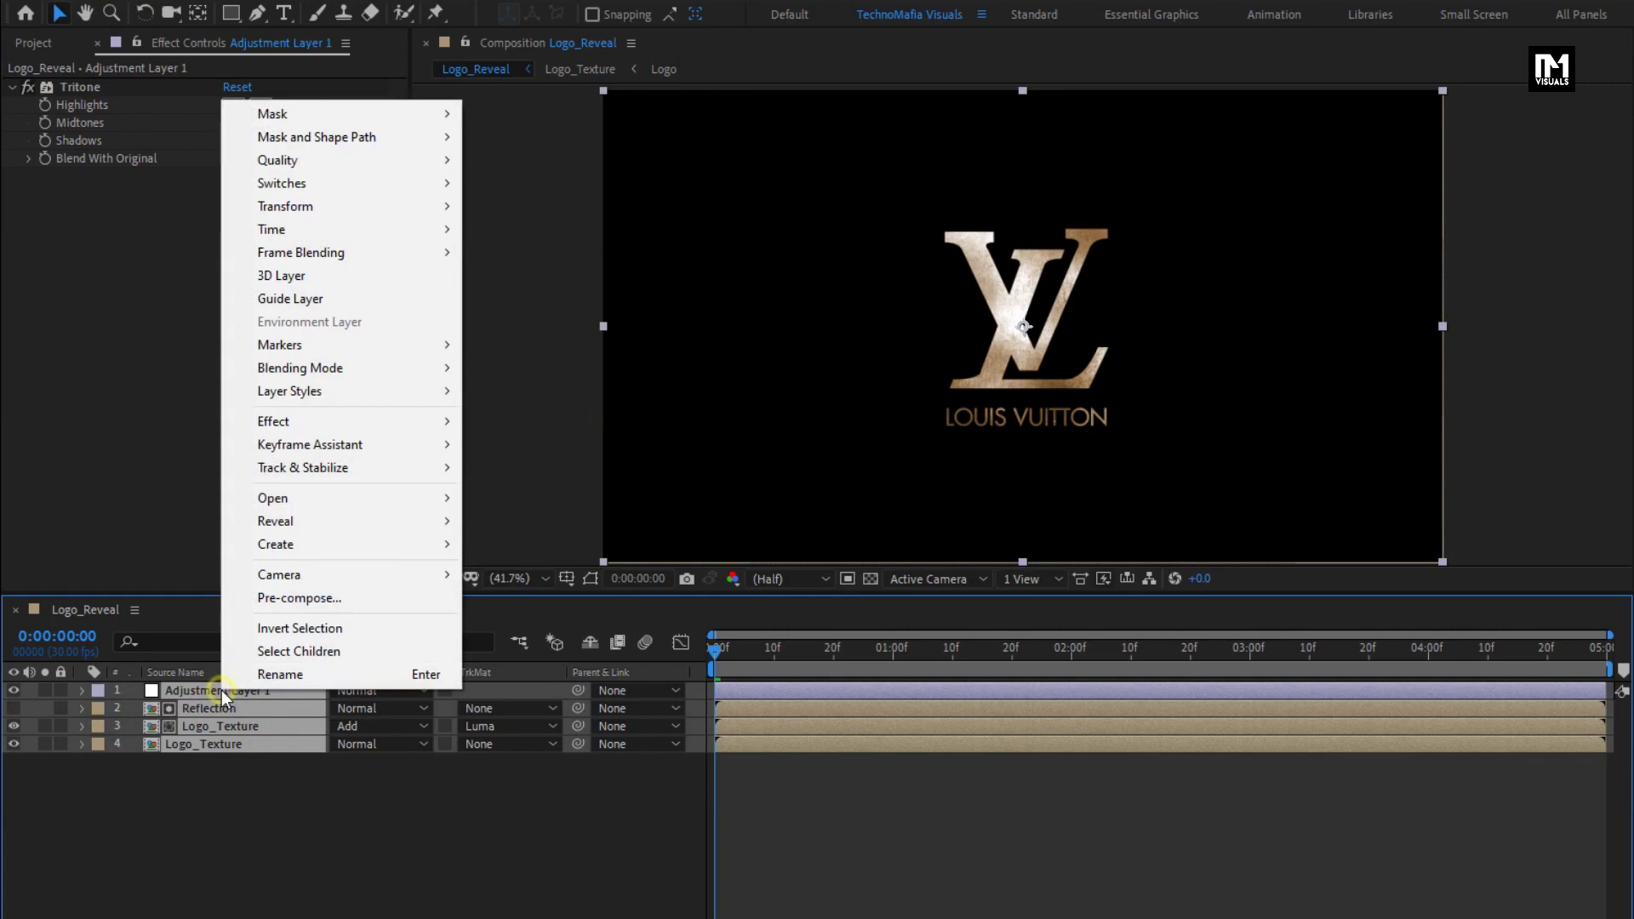
click(274, 603)
text(Metal)
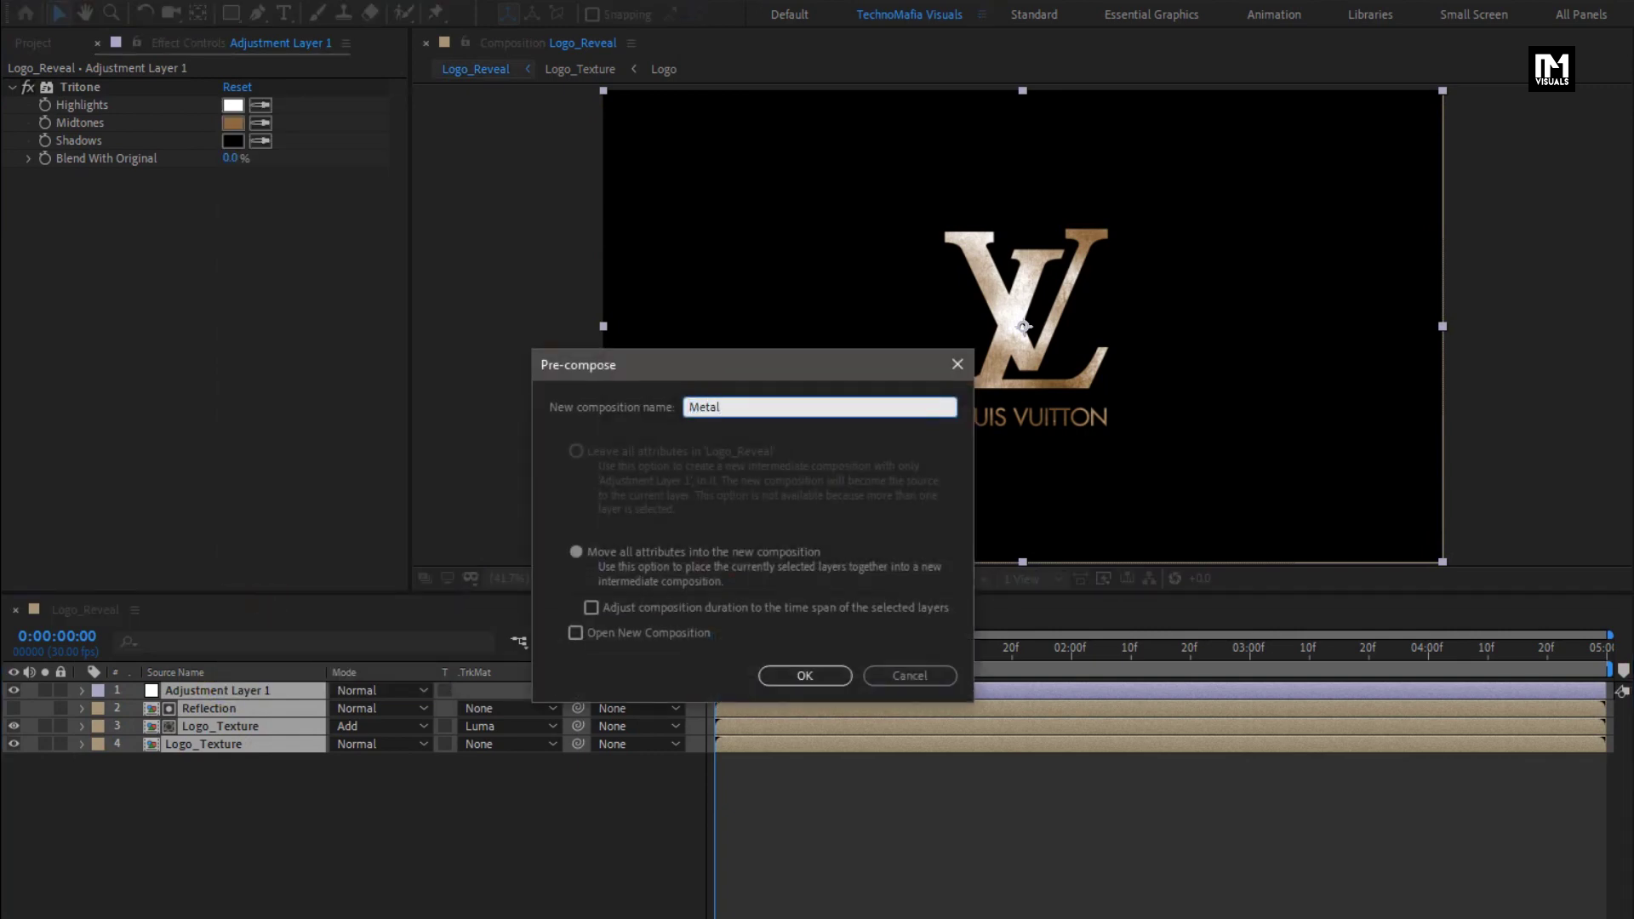
text(_logo_texture)
click(800, 676)
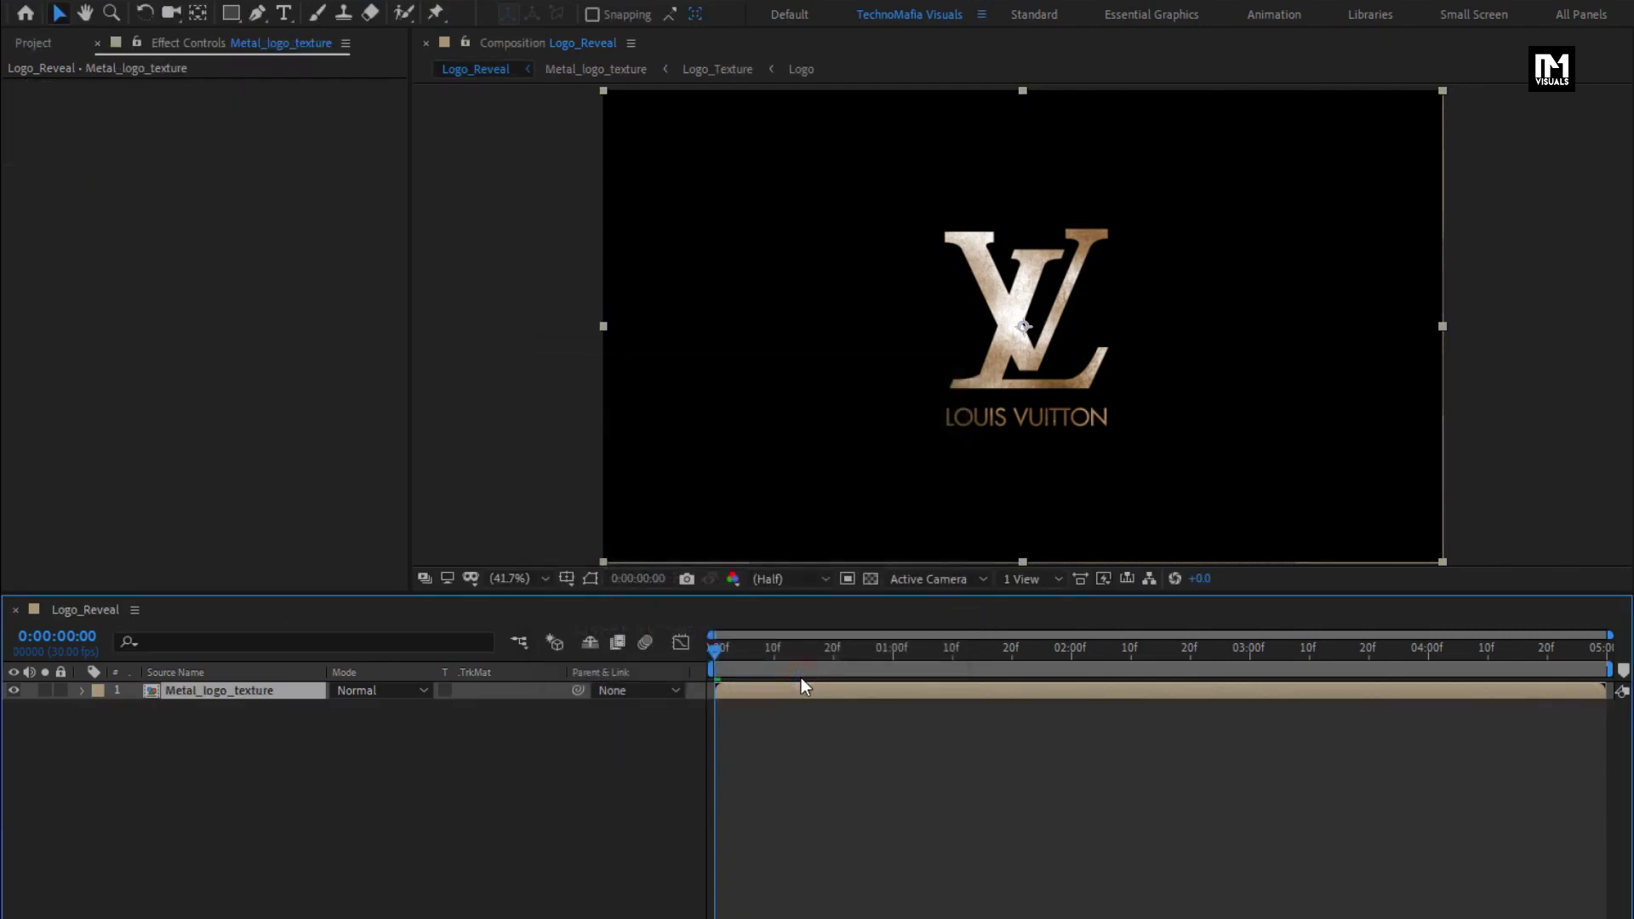
- Put Background.mov under Metal_logo_texture and apply Tritone to tint it warm brown
click(46, 46)
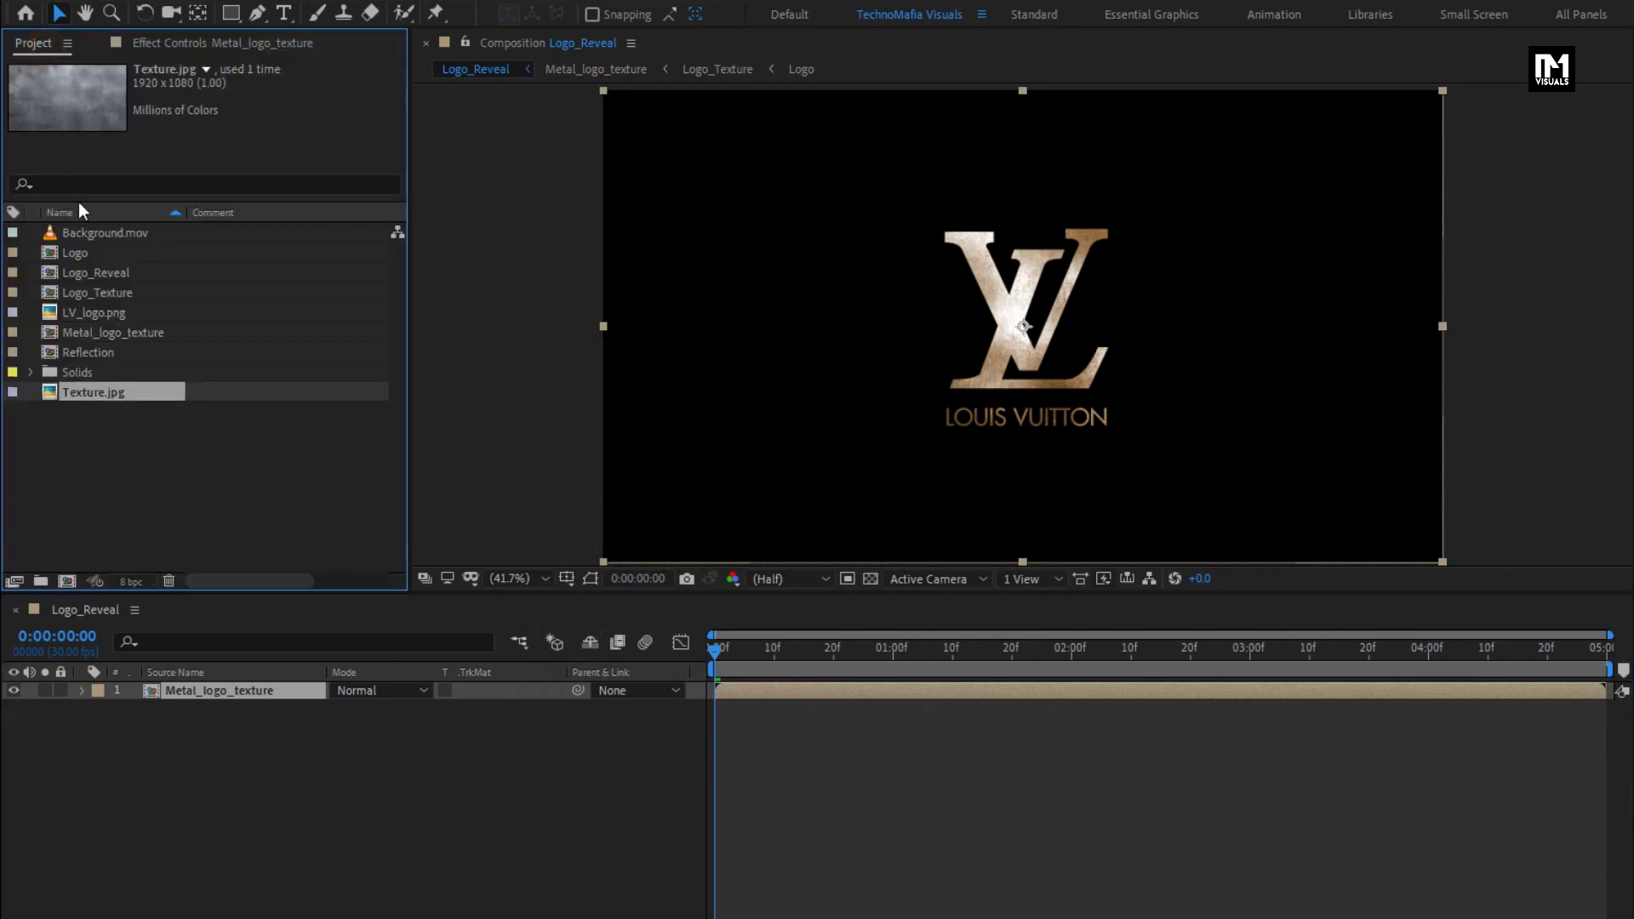
drag(101, 233, 241, 735)
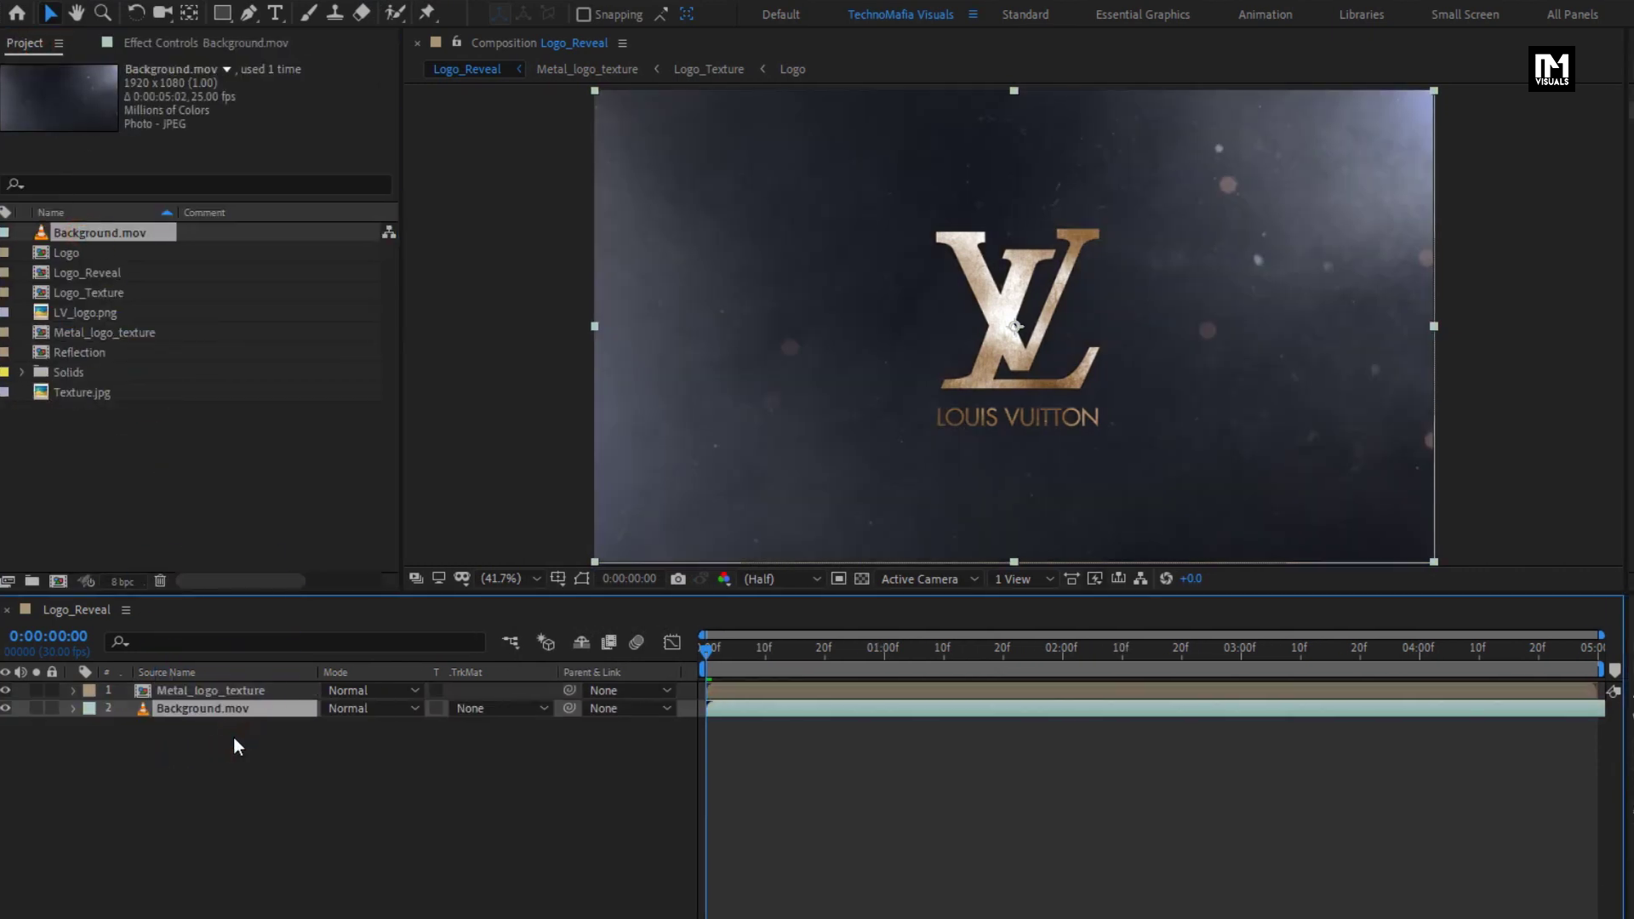
click(1459, 109)
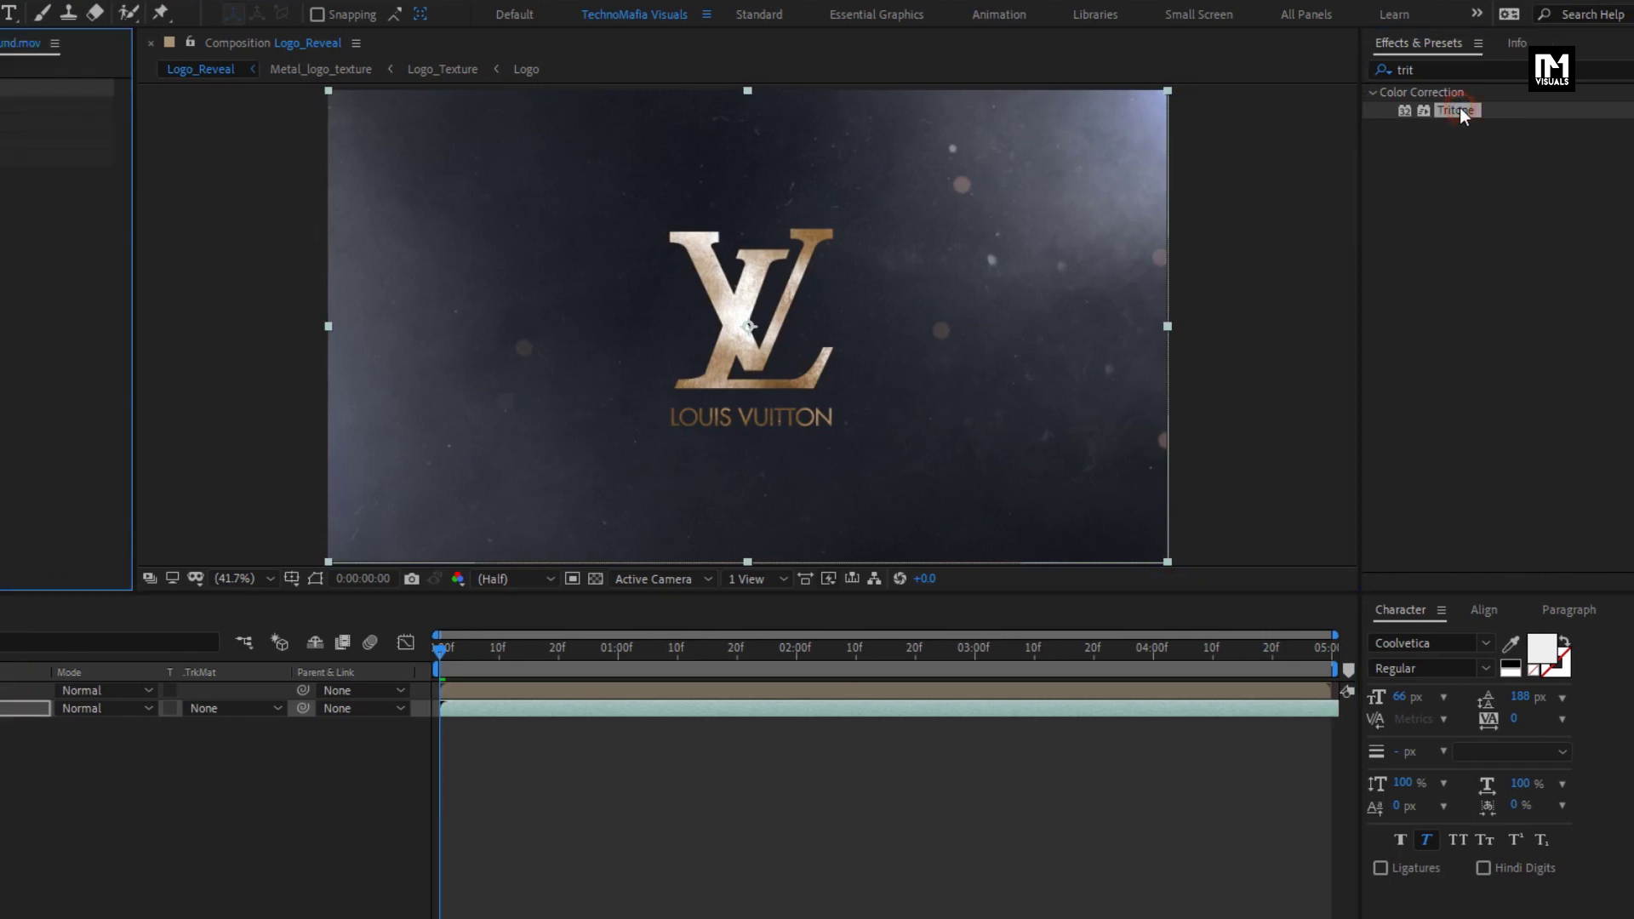
double_click(1459, 109)
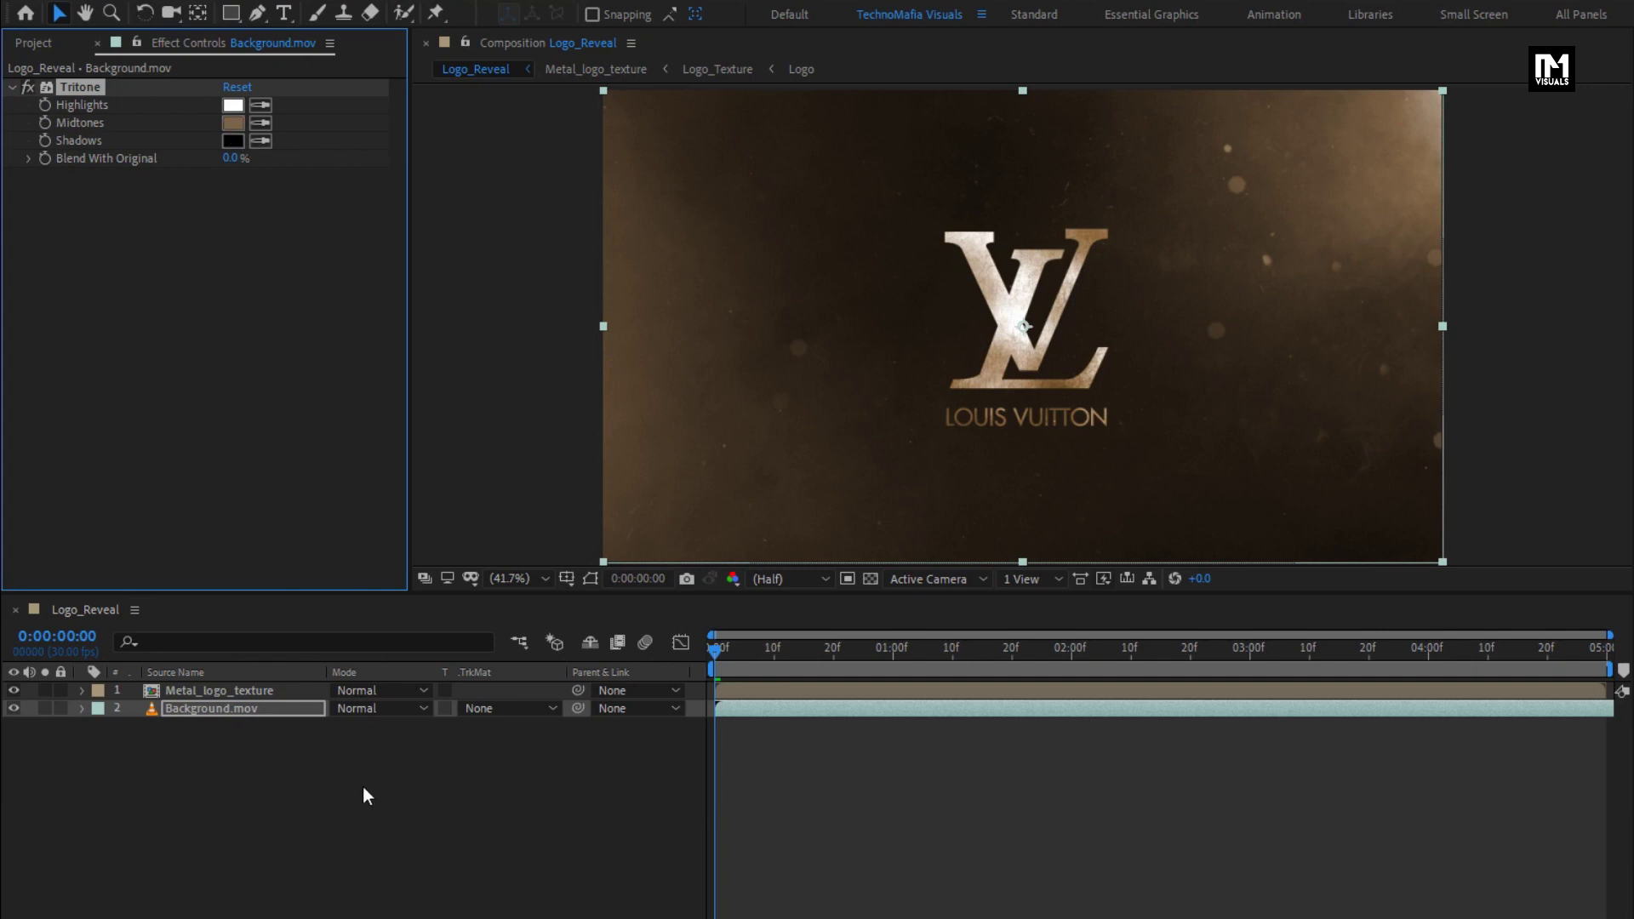
key(s)
click(223, 689)
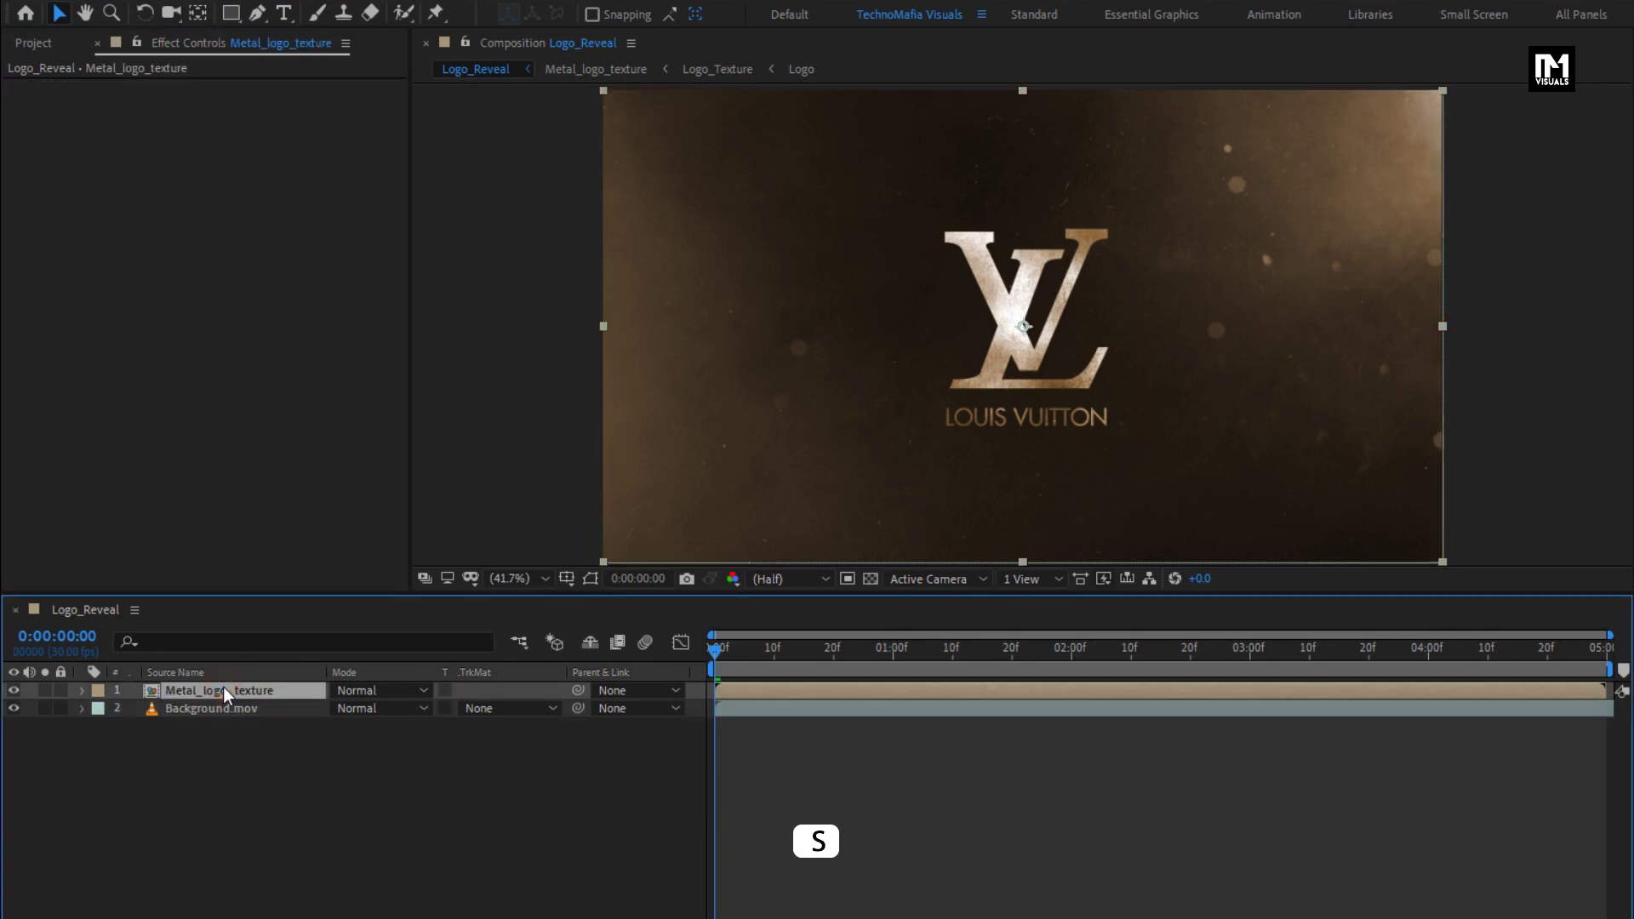
- Keyframe Metal_logo_texture's Scale from 100% at frame 0 to 90% at 0:00:04:29
key(s)
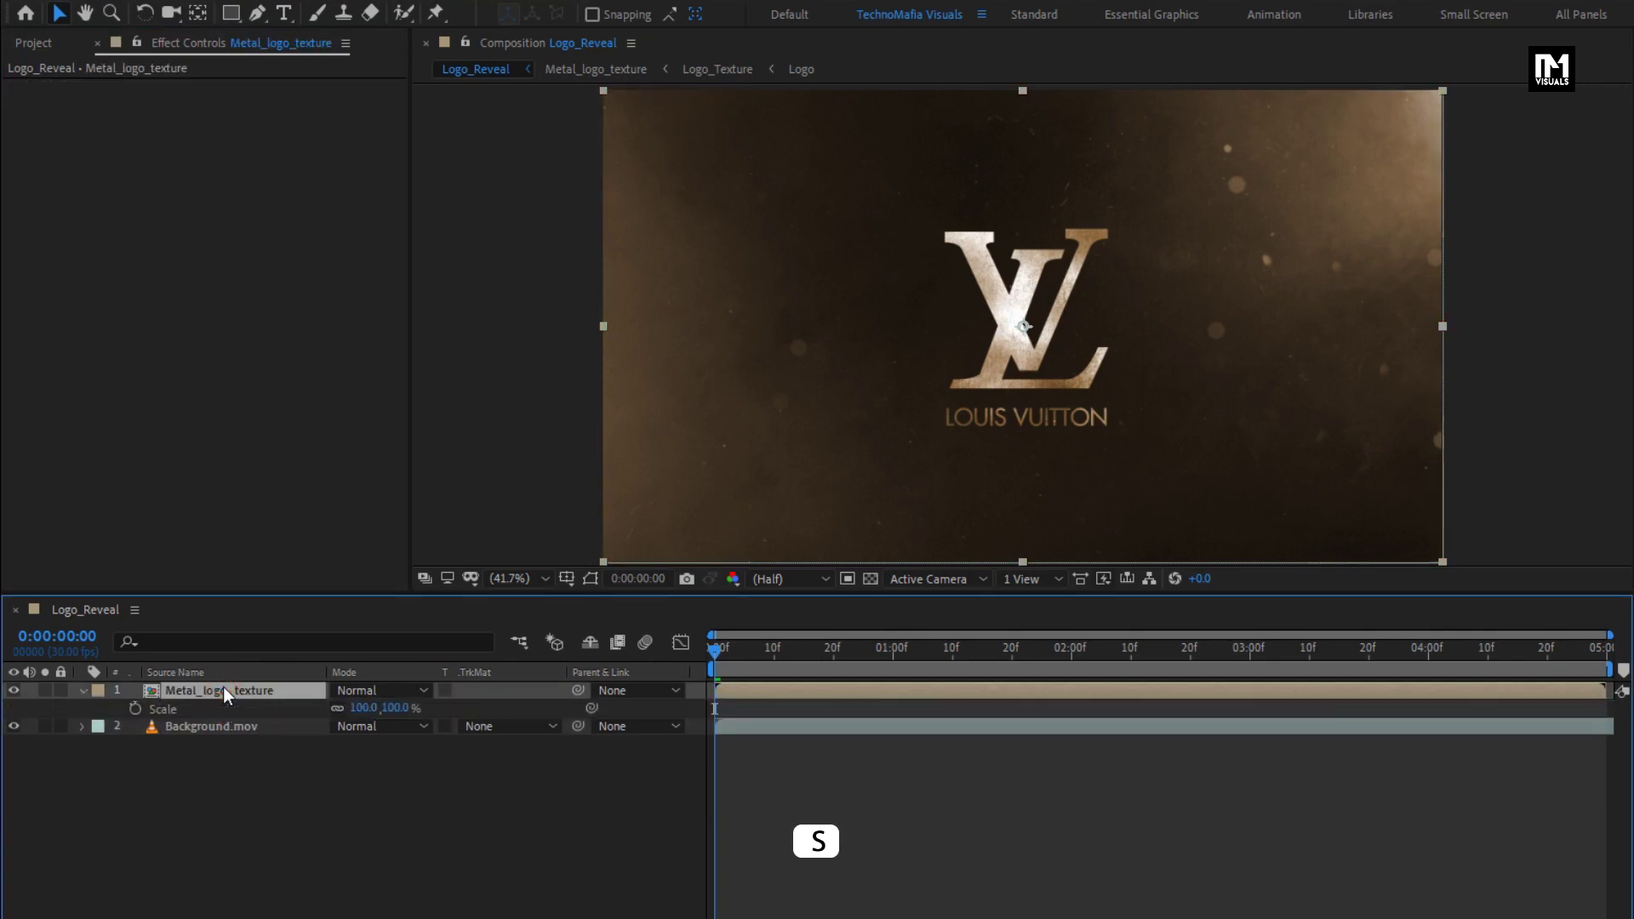
click(712, 653)
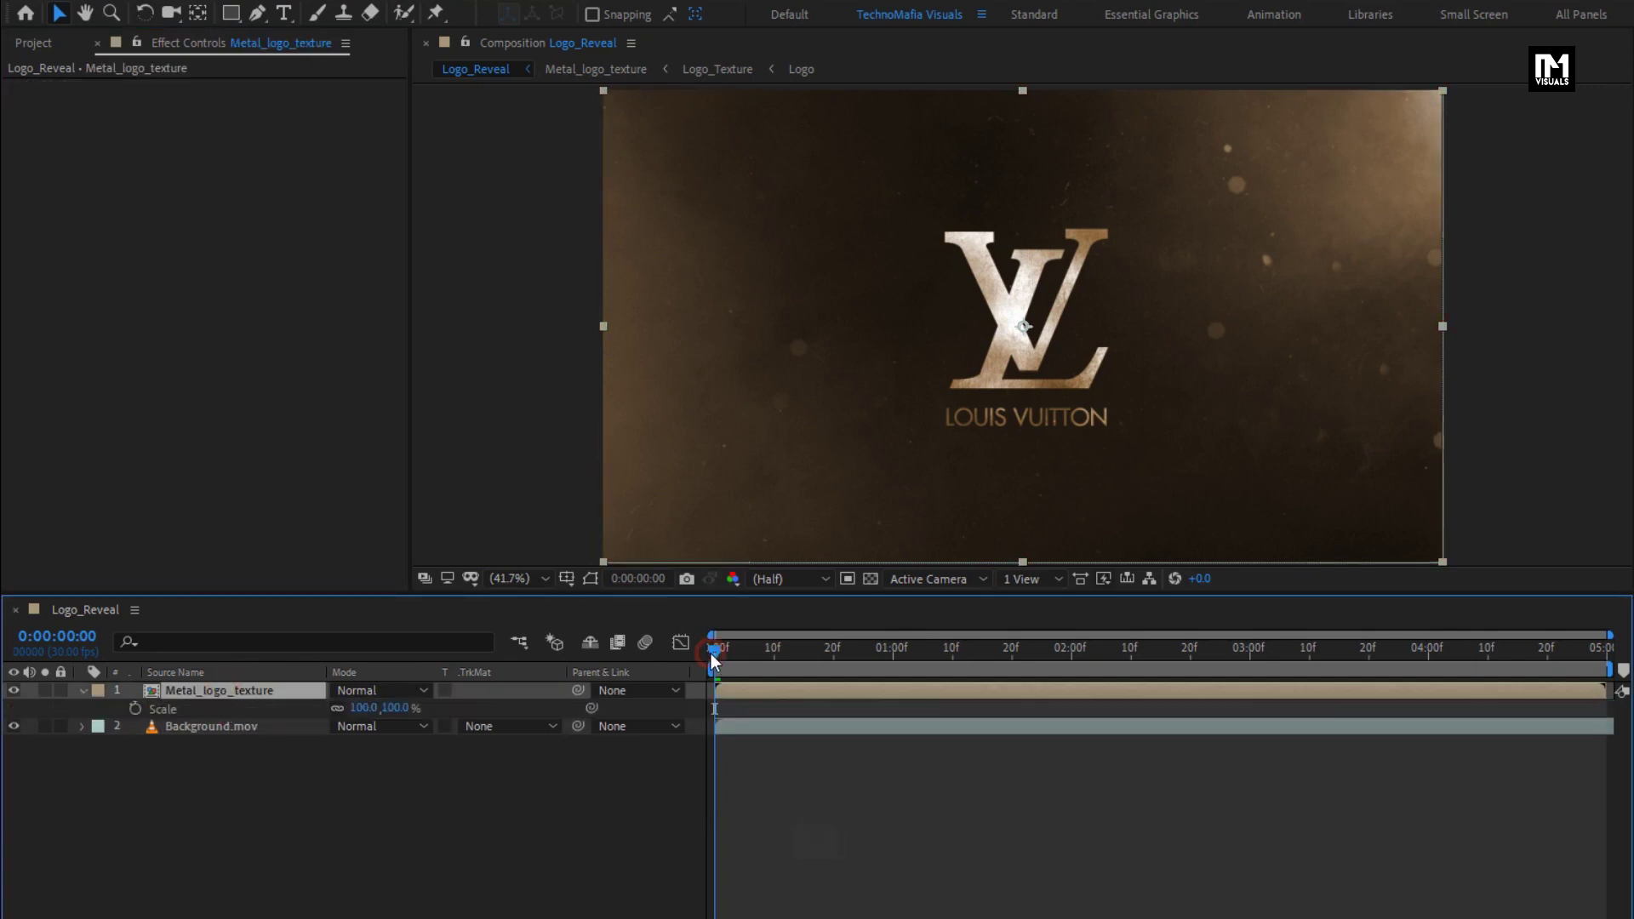
click(134, 709)
drag(845, 645, 1612, 645)
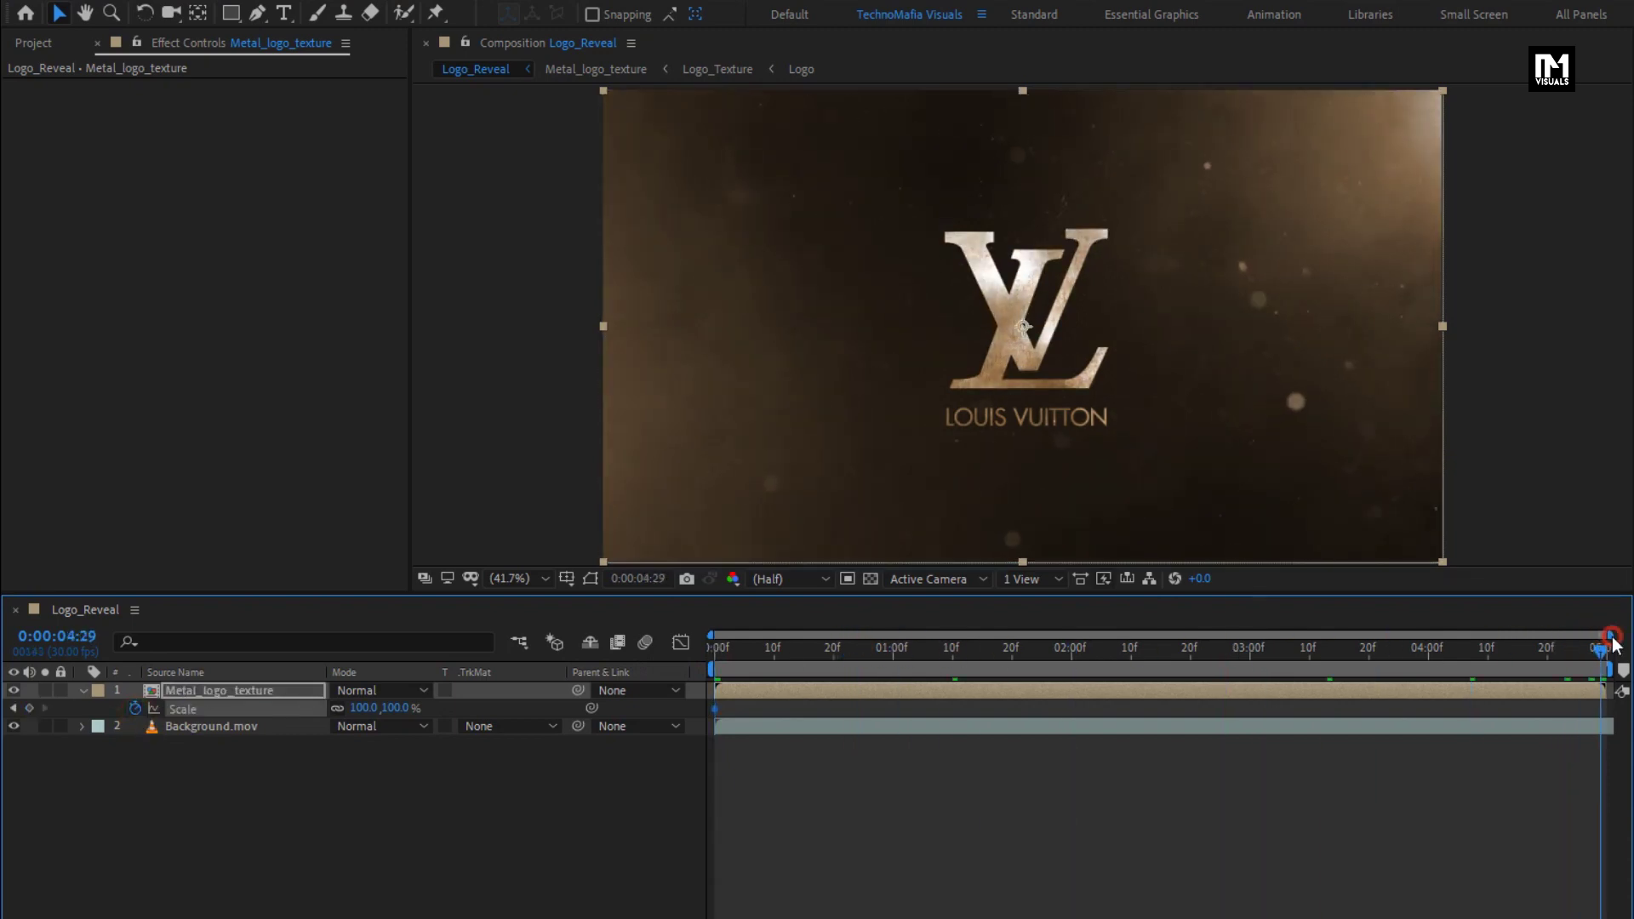
click(398, 708)
text(90)
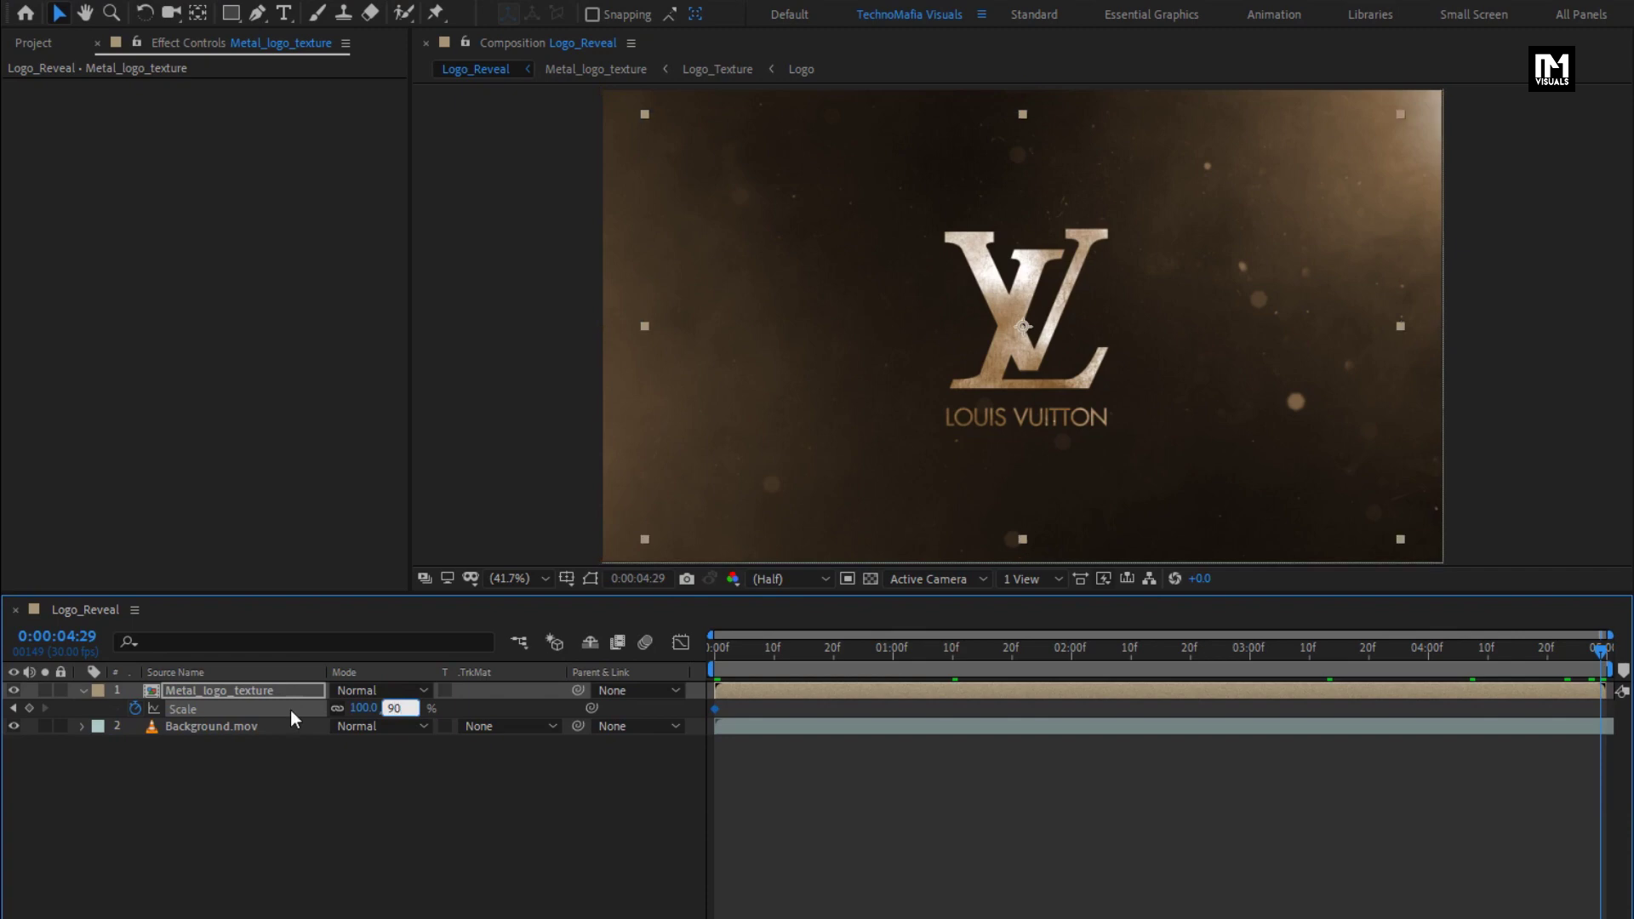
key(Return)
click(84, 692)
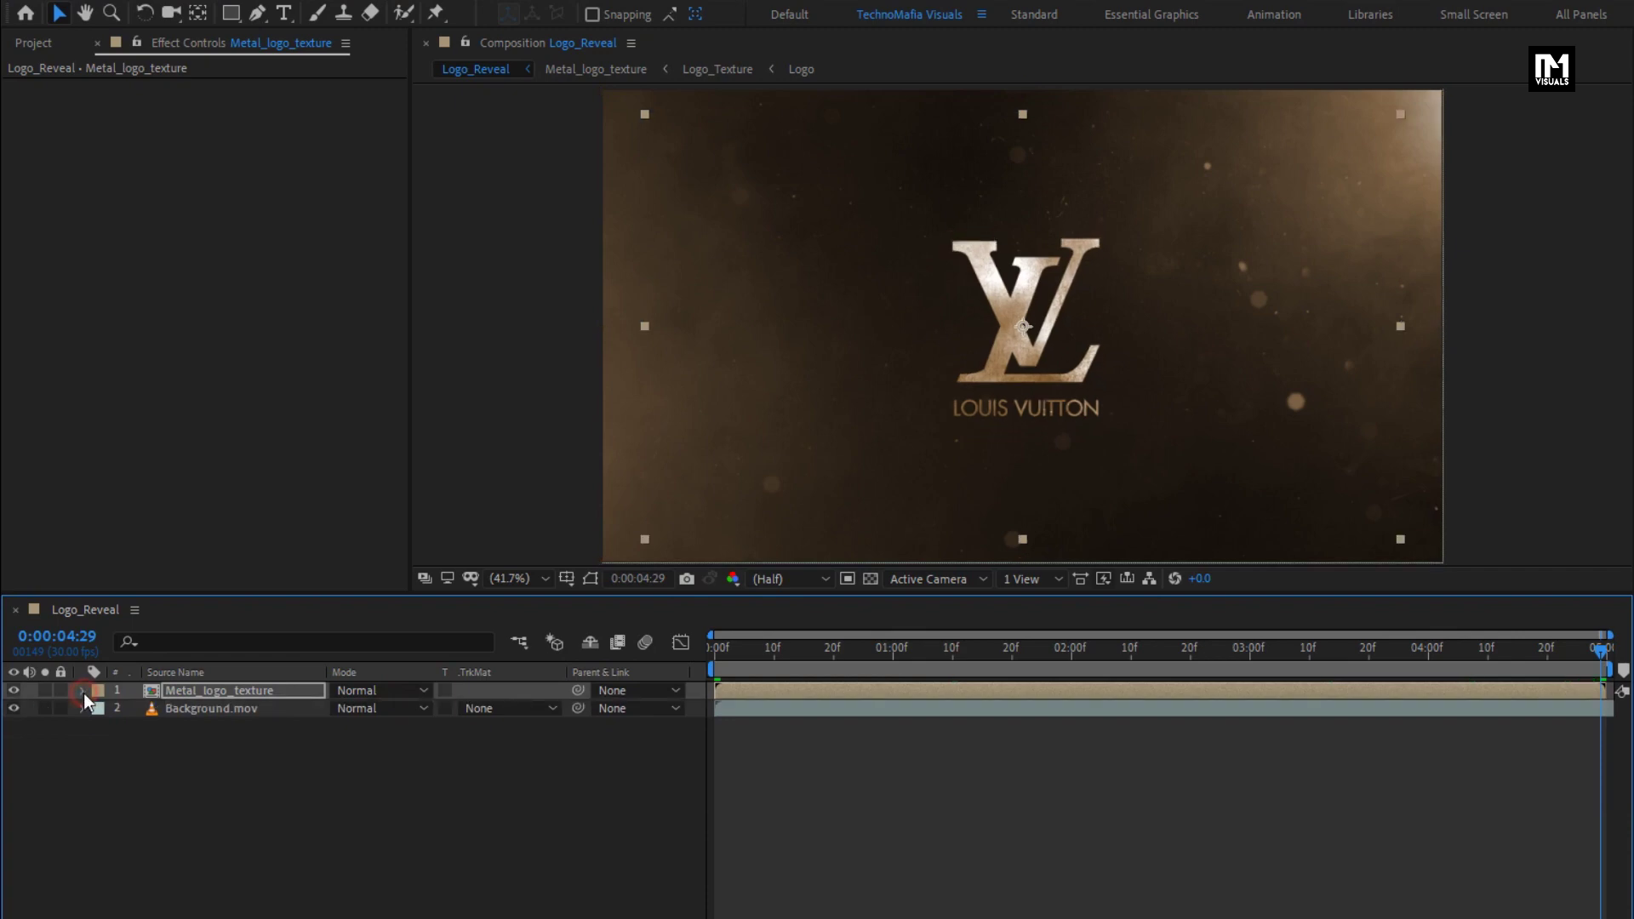
click(238, 760)
- Create a new adjustment layer with Gaussian Blur (Legacy) at Blurriness 1.0
right_click(238, 759)
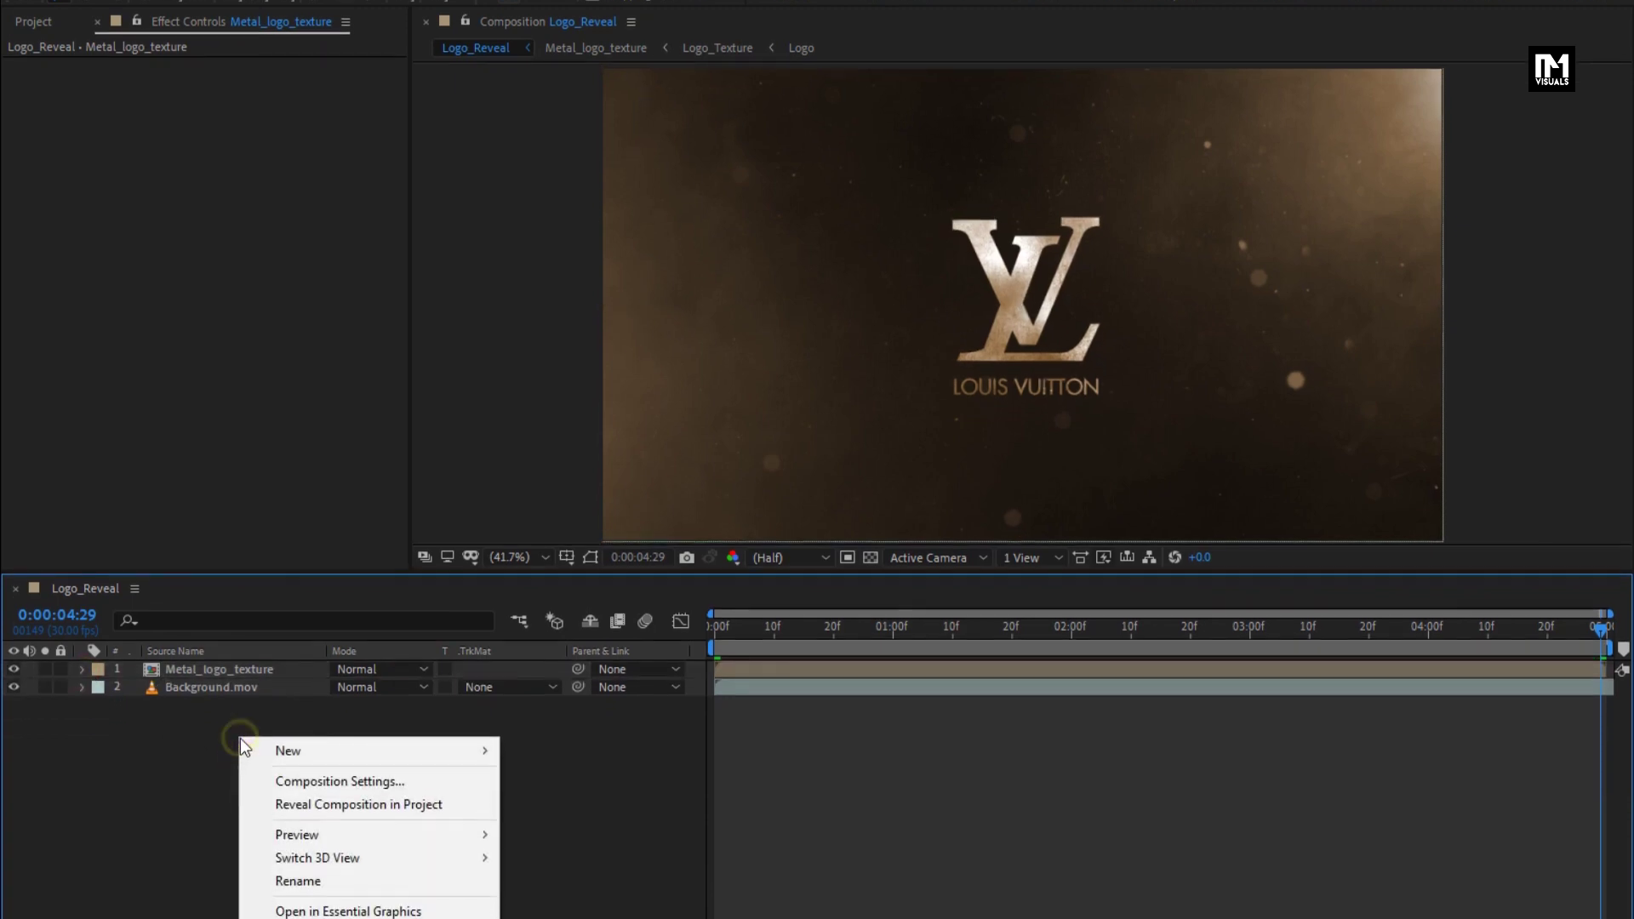
mouse_move(340, 771)
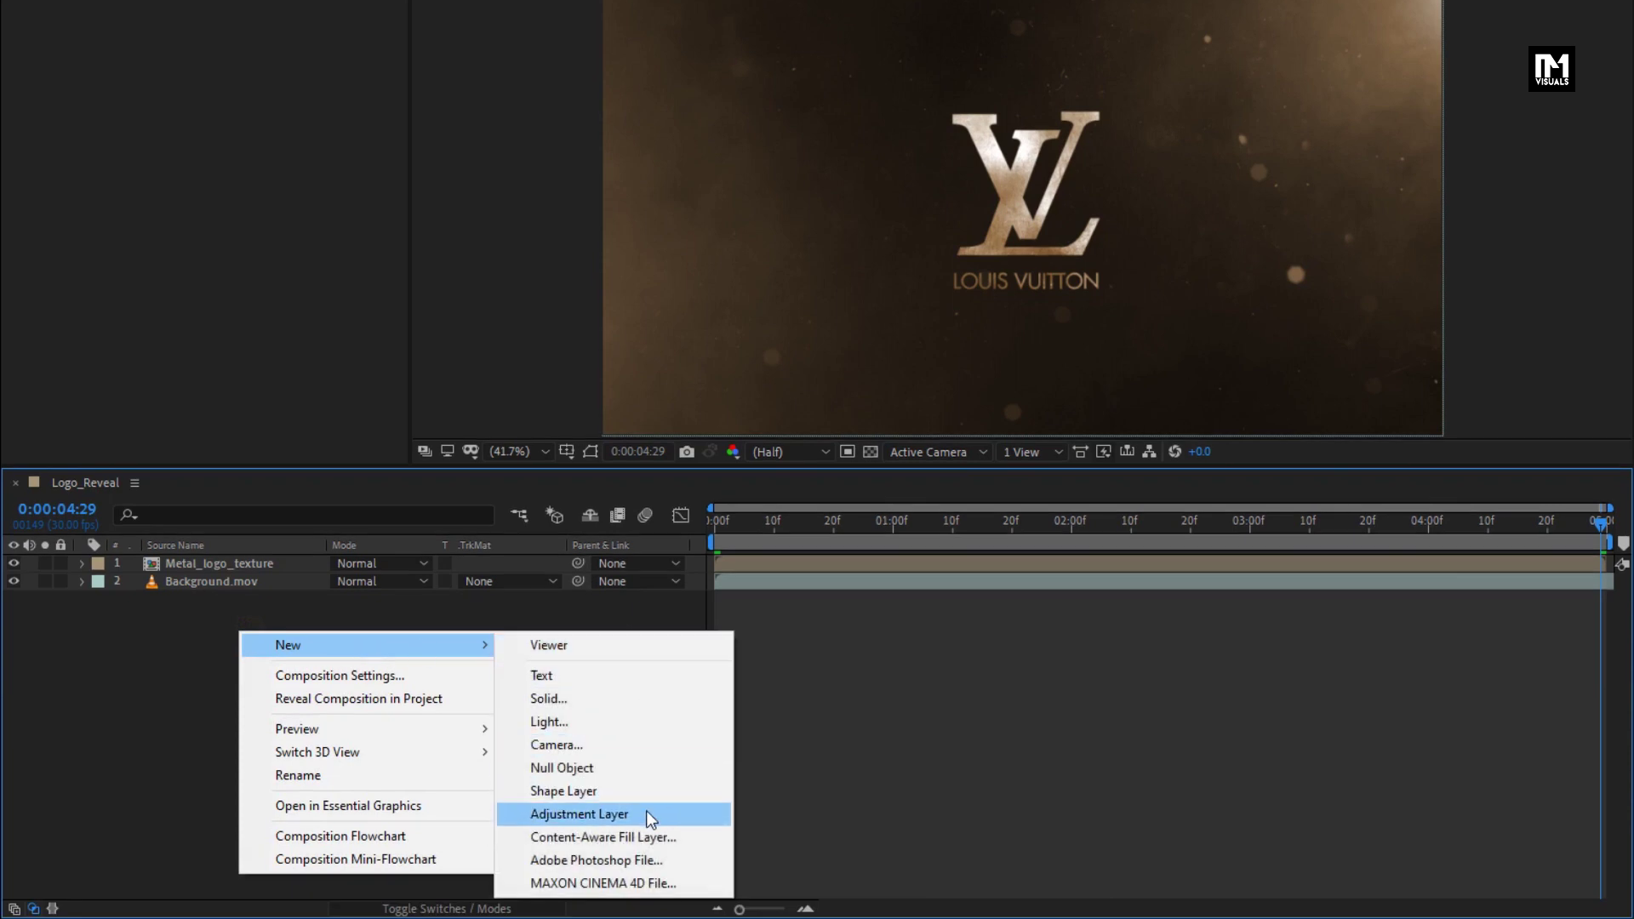
click(646, 814)
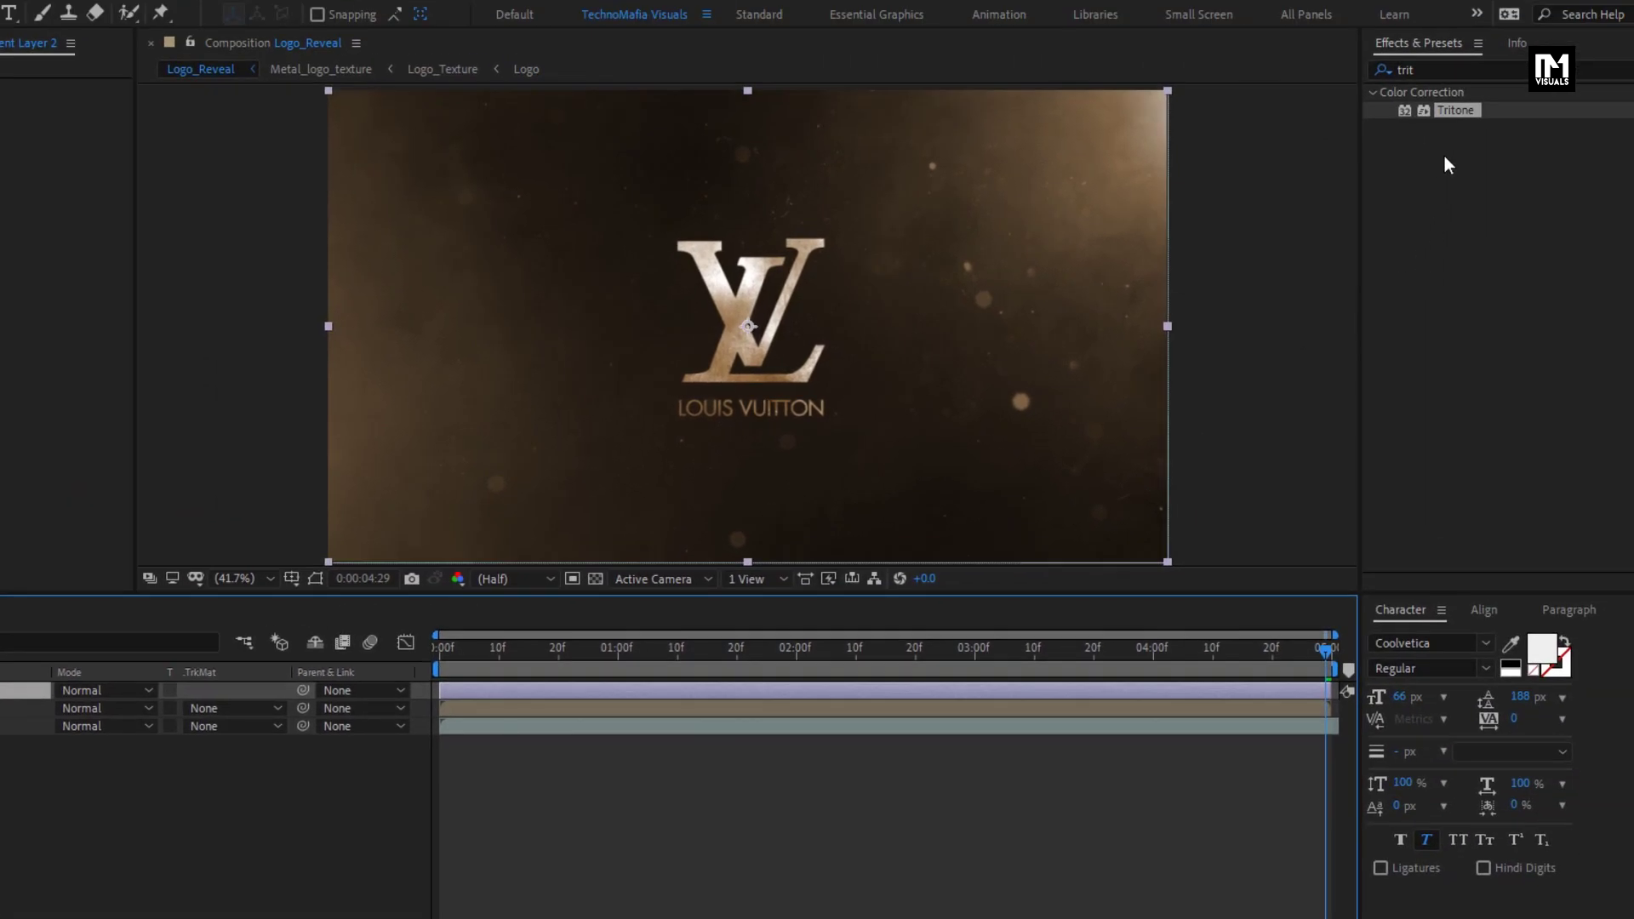
drag(1431, 74, 1328, 70)
text(blur)
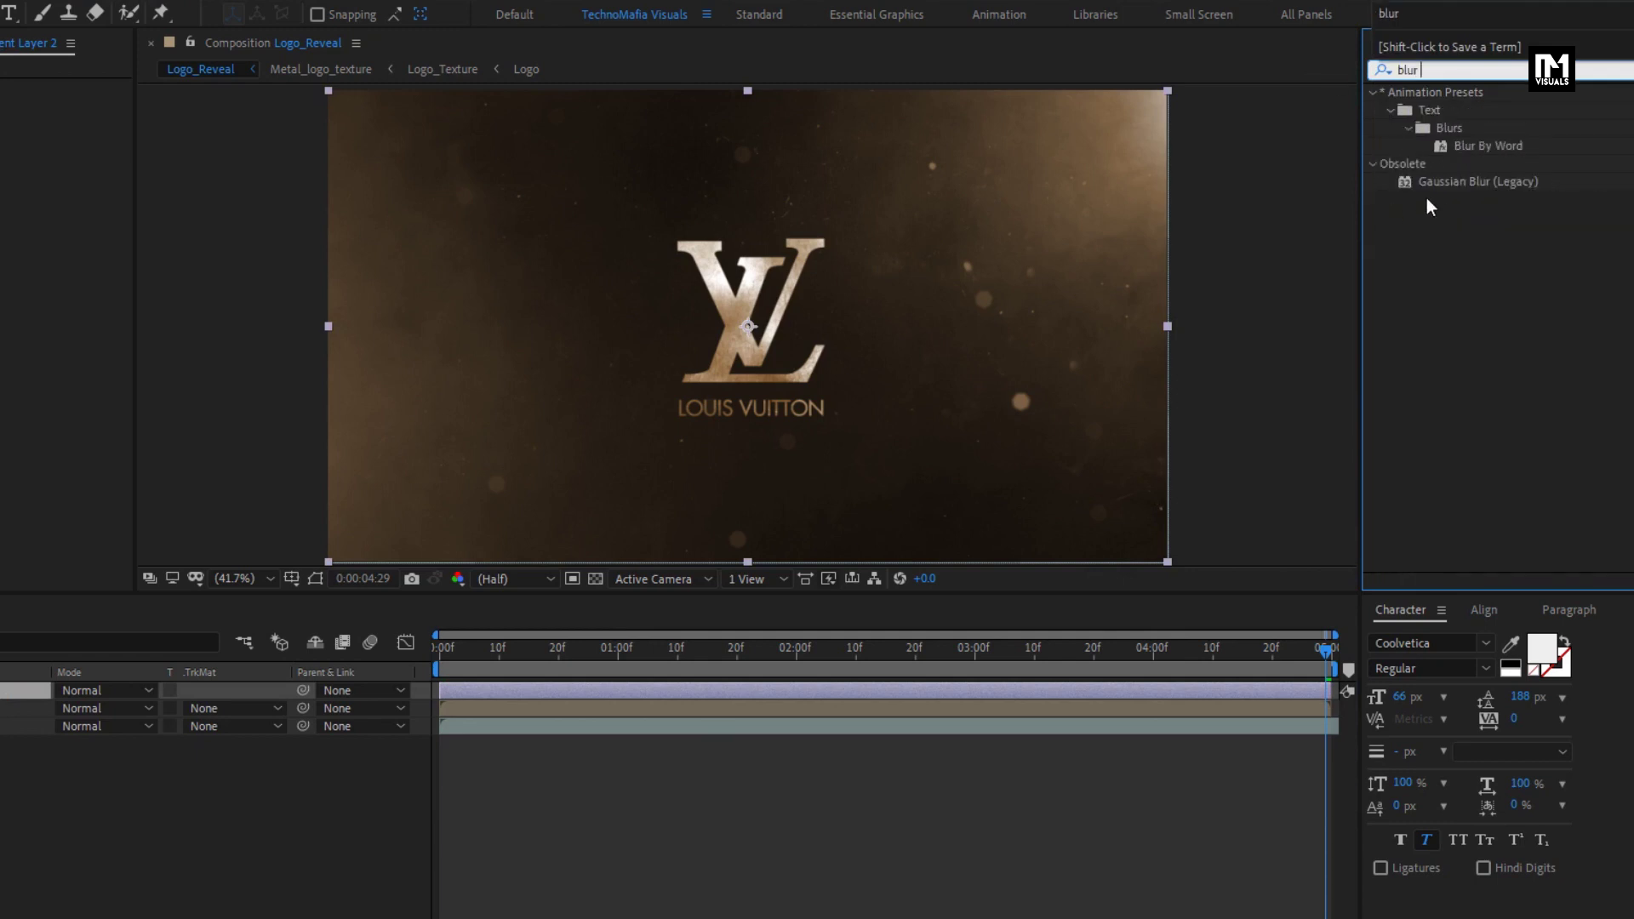
drag(1454, 191, 840, 313)
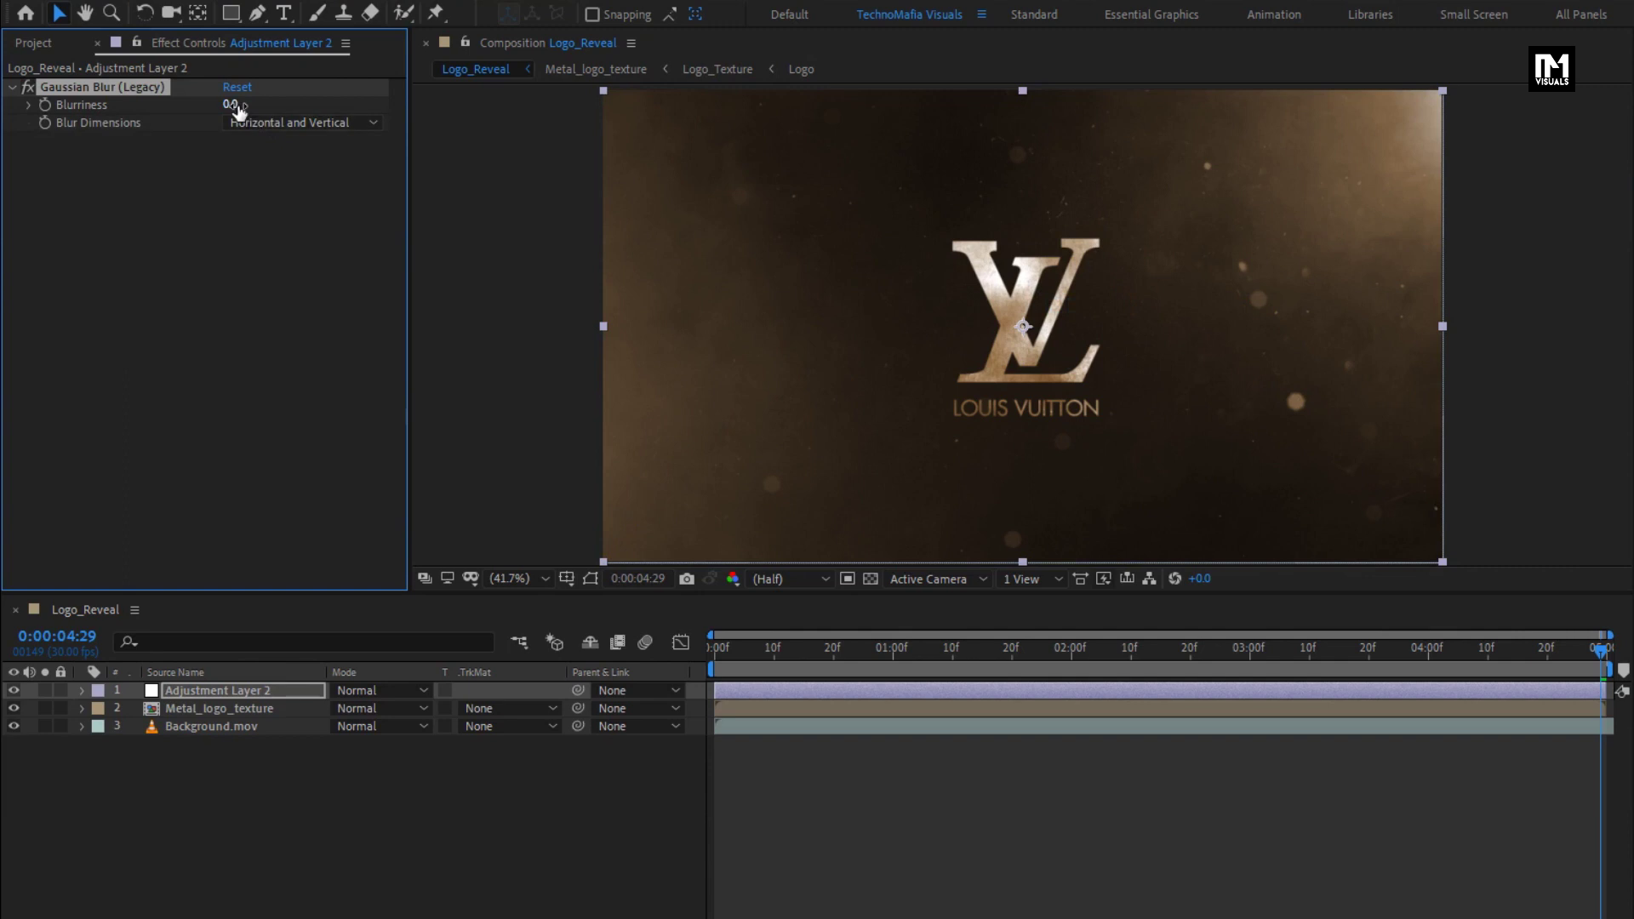
click(236, 106)
text(0.5)
key(Return)
text(1)
key(Return)
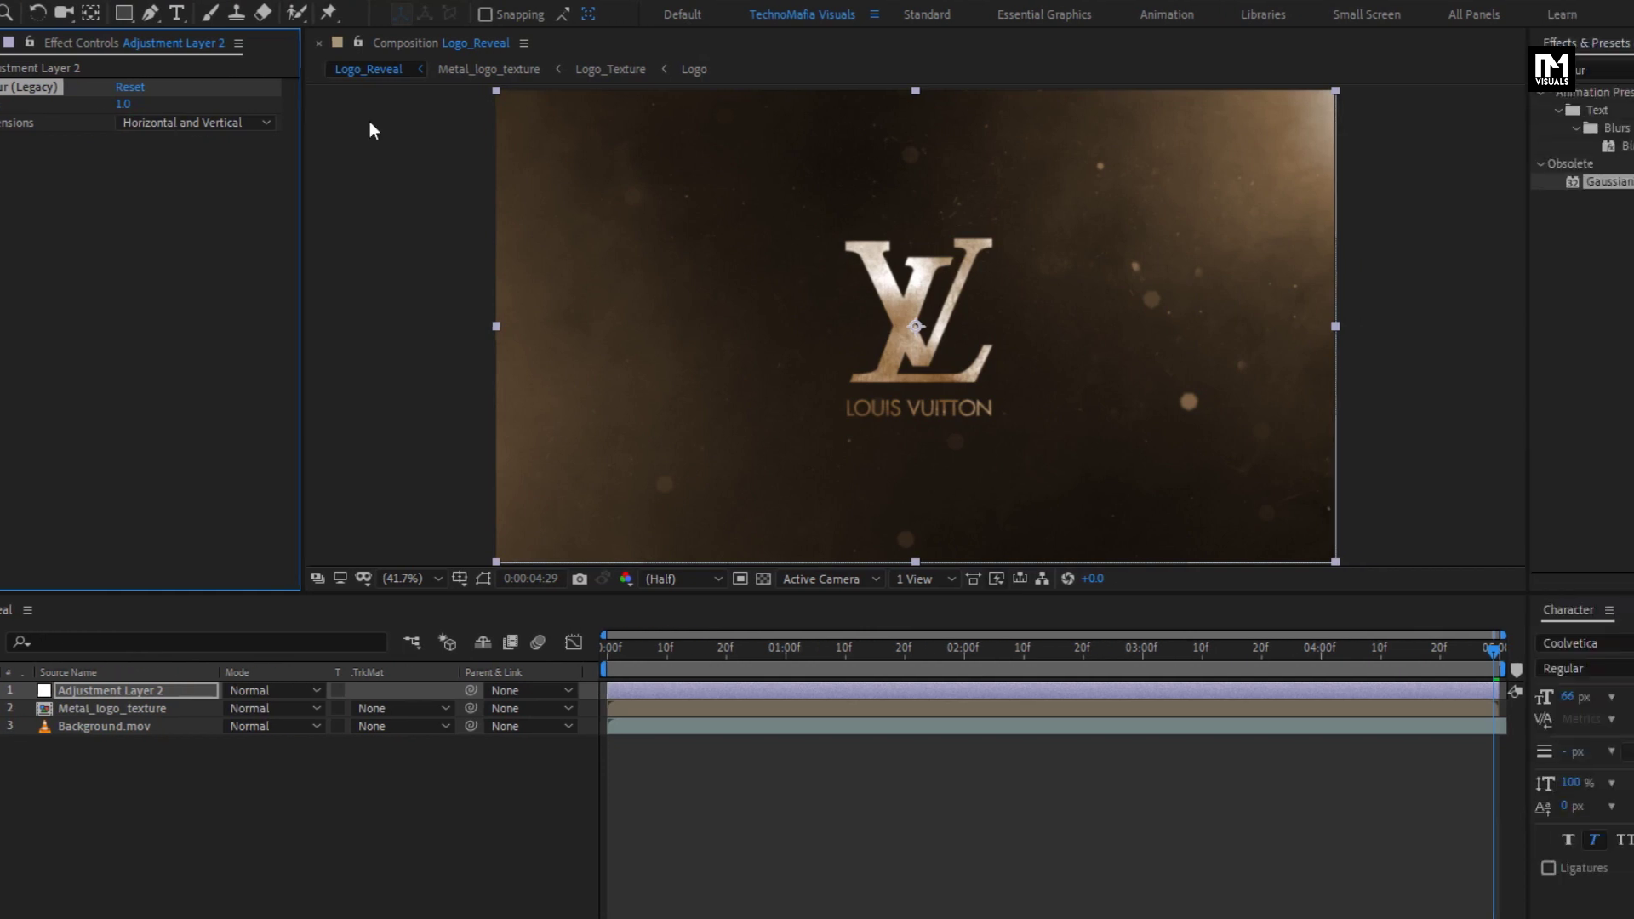
- Add Unsharp Mask to the adjustment layer with Amount 500 and Radius 0.5
click(1349, 74)
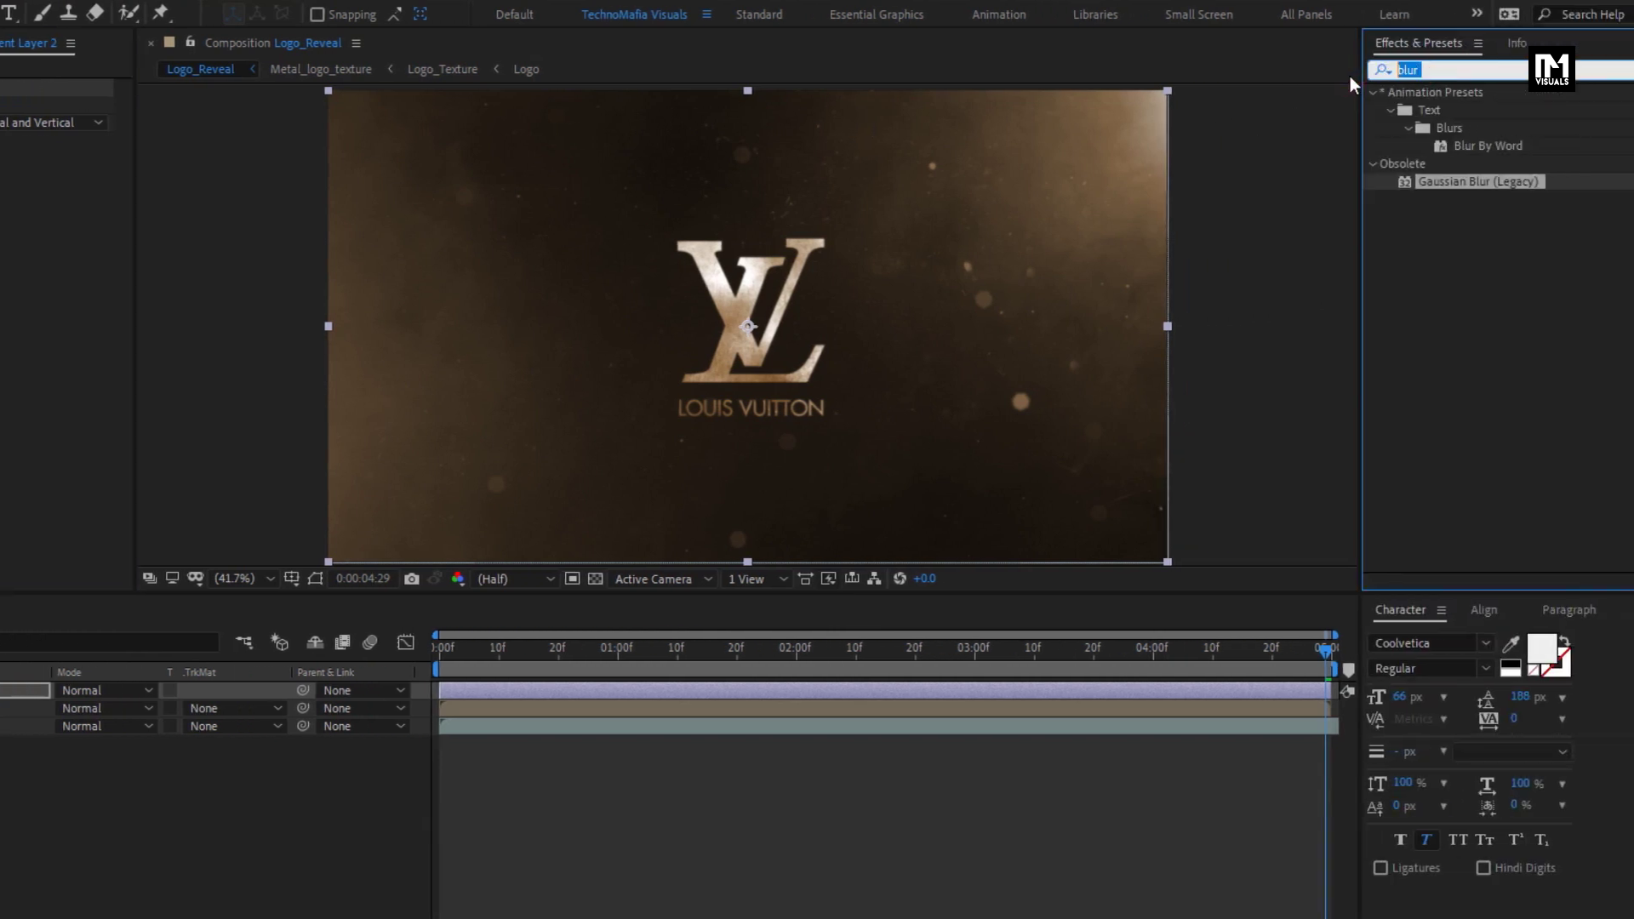
text(unshar)
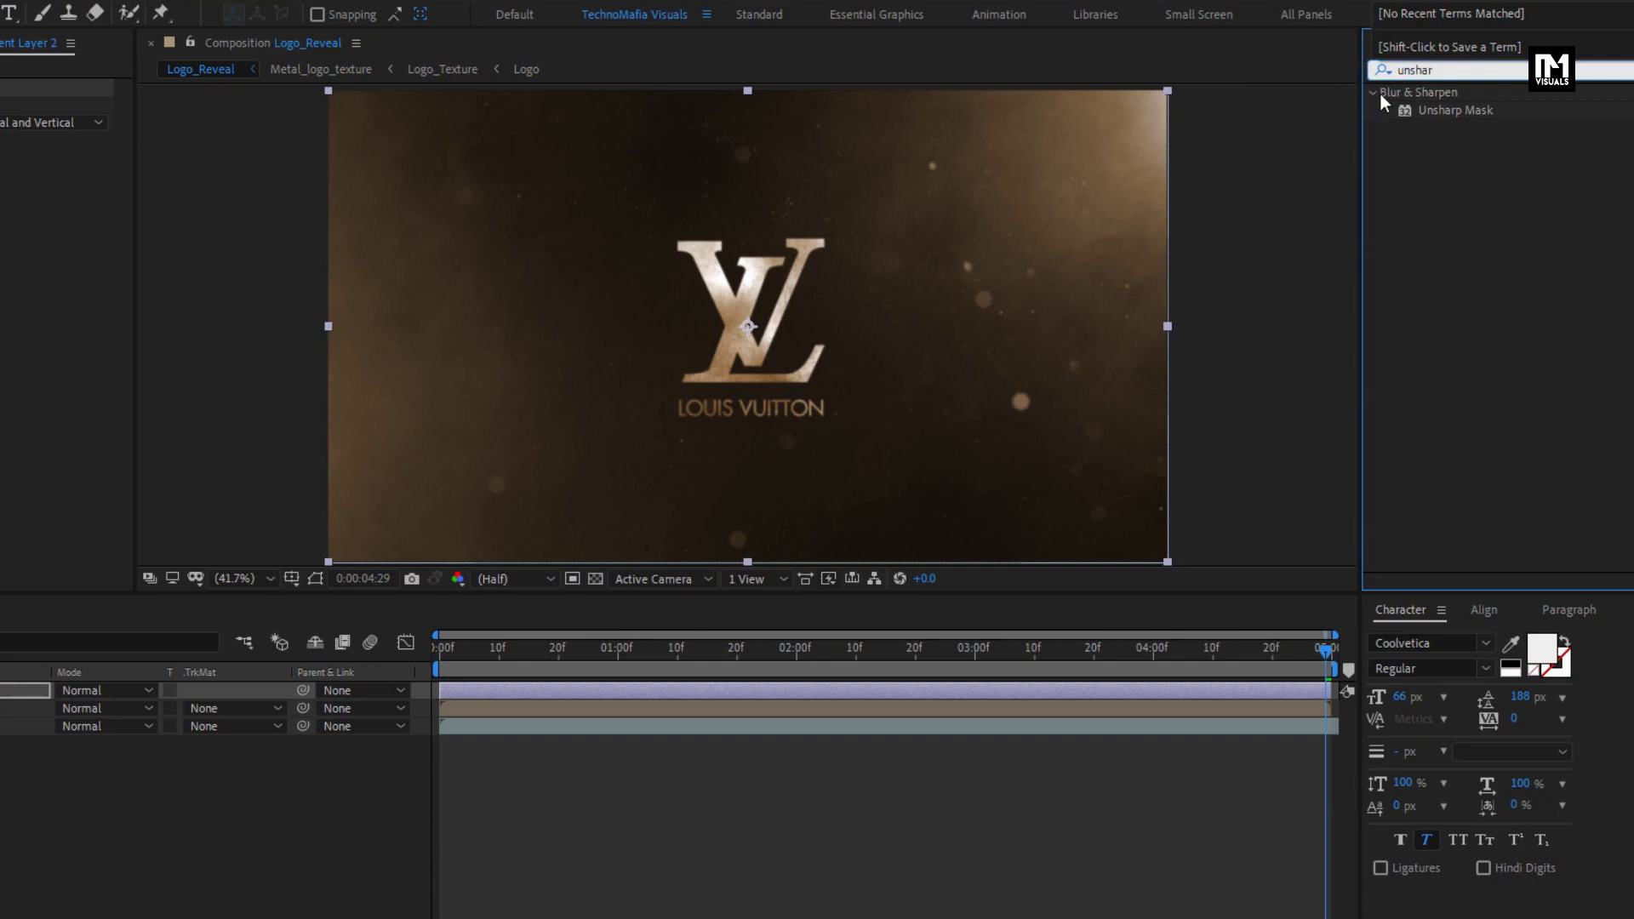
drag(1423, 110, 803, 335)
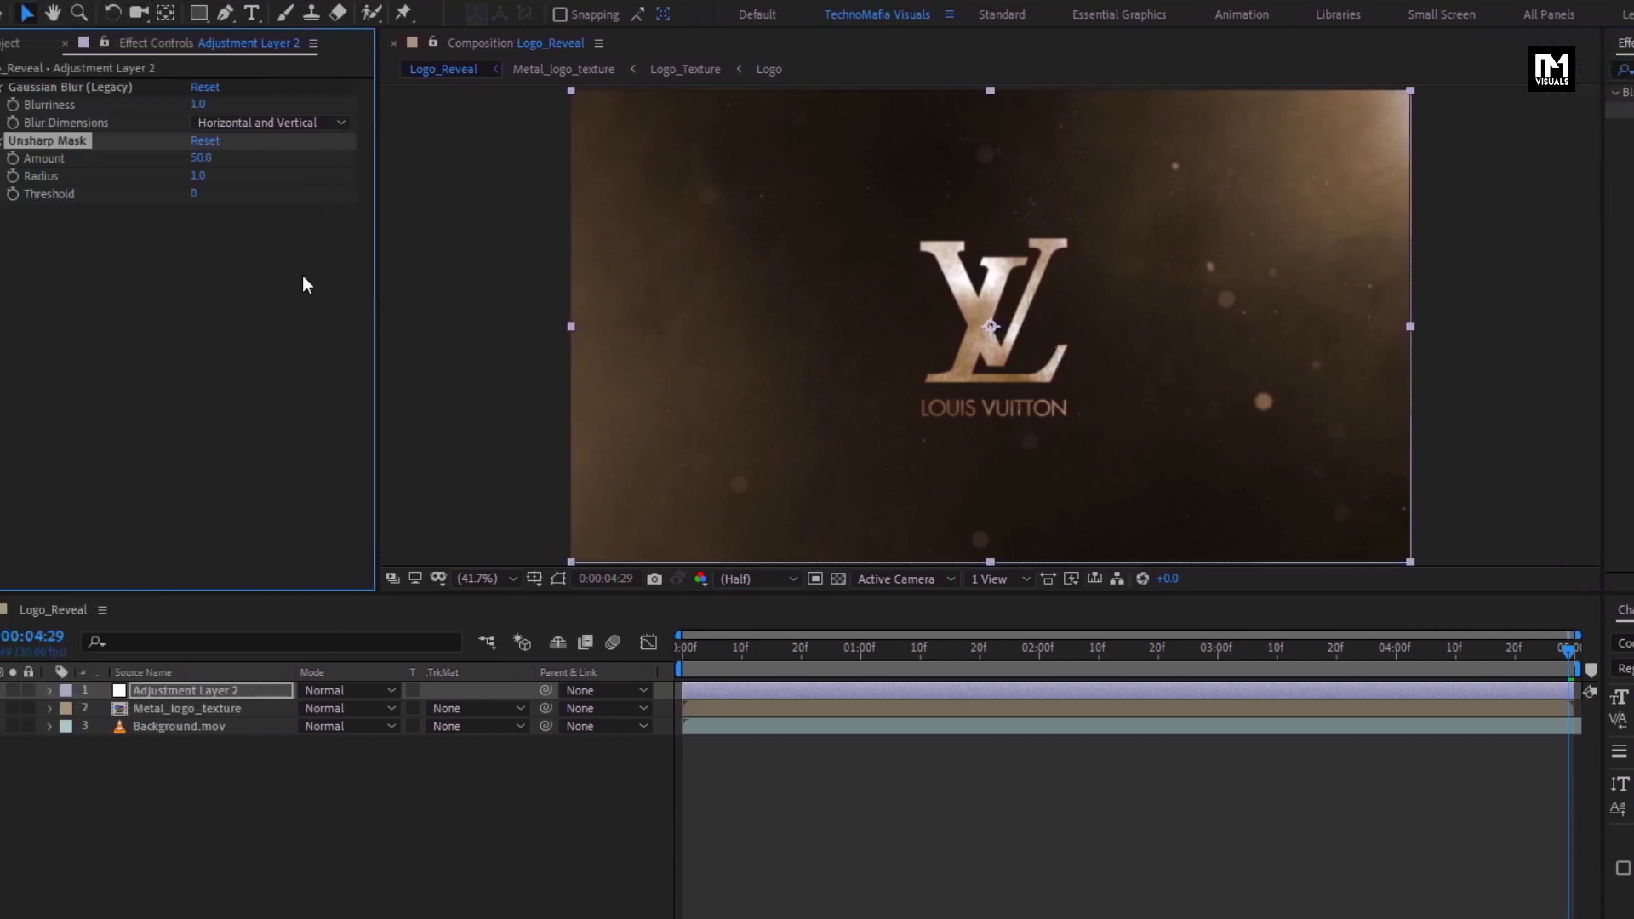
click(233, 160)
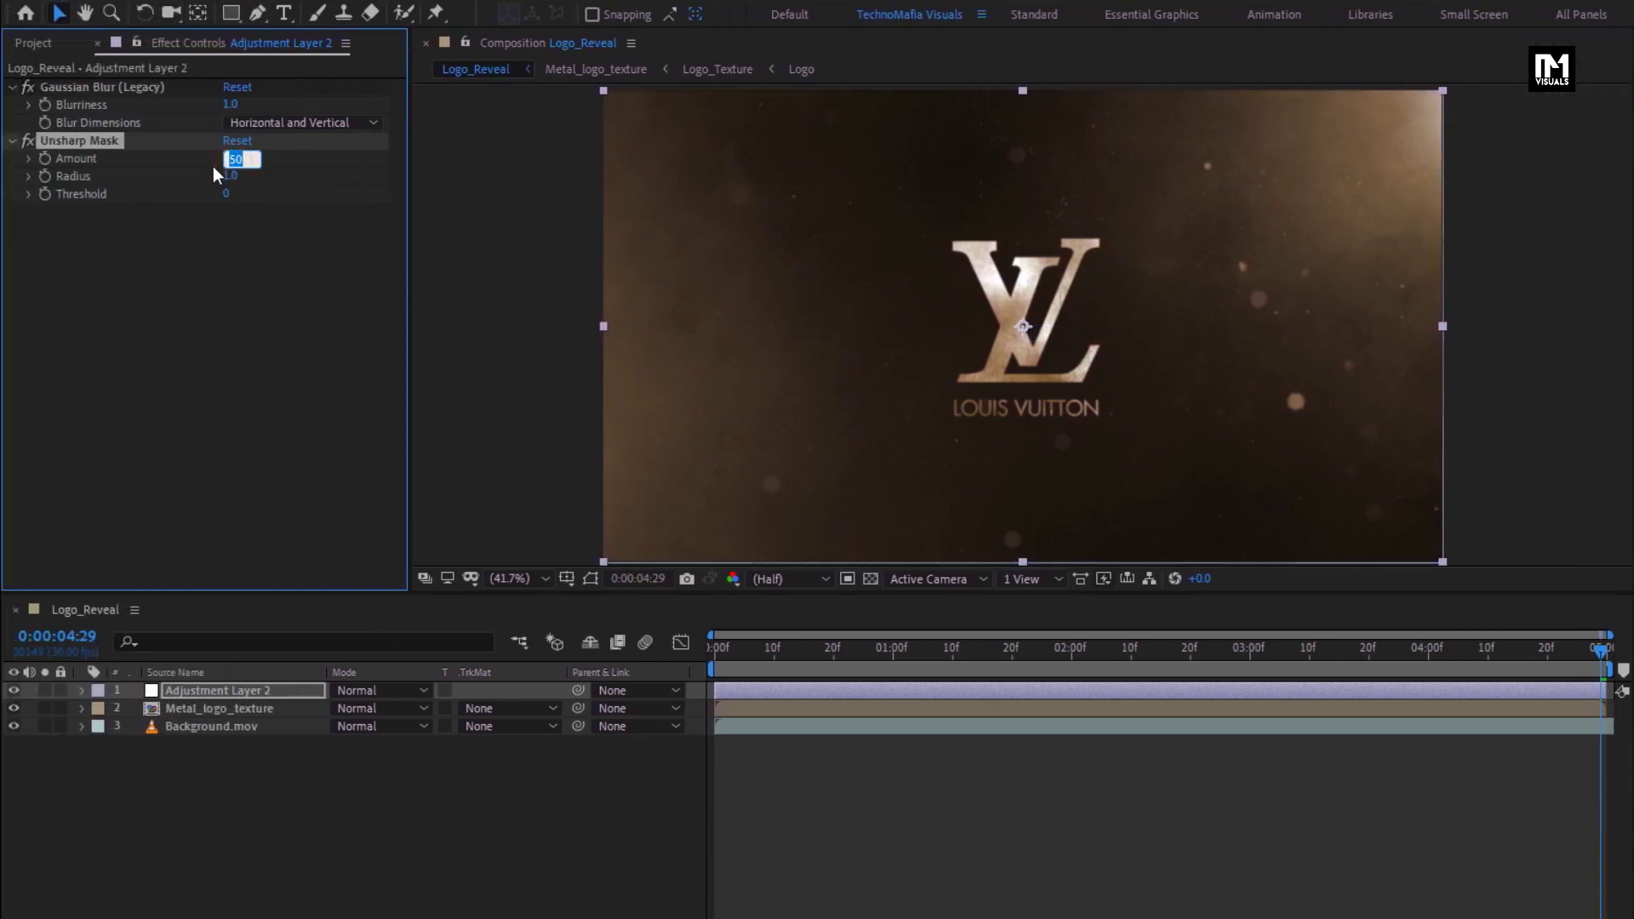
text(500)
key(Return)
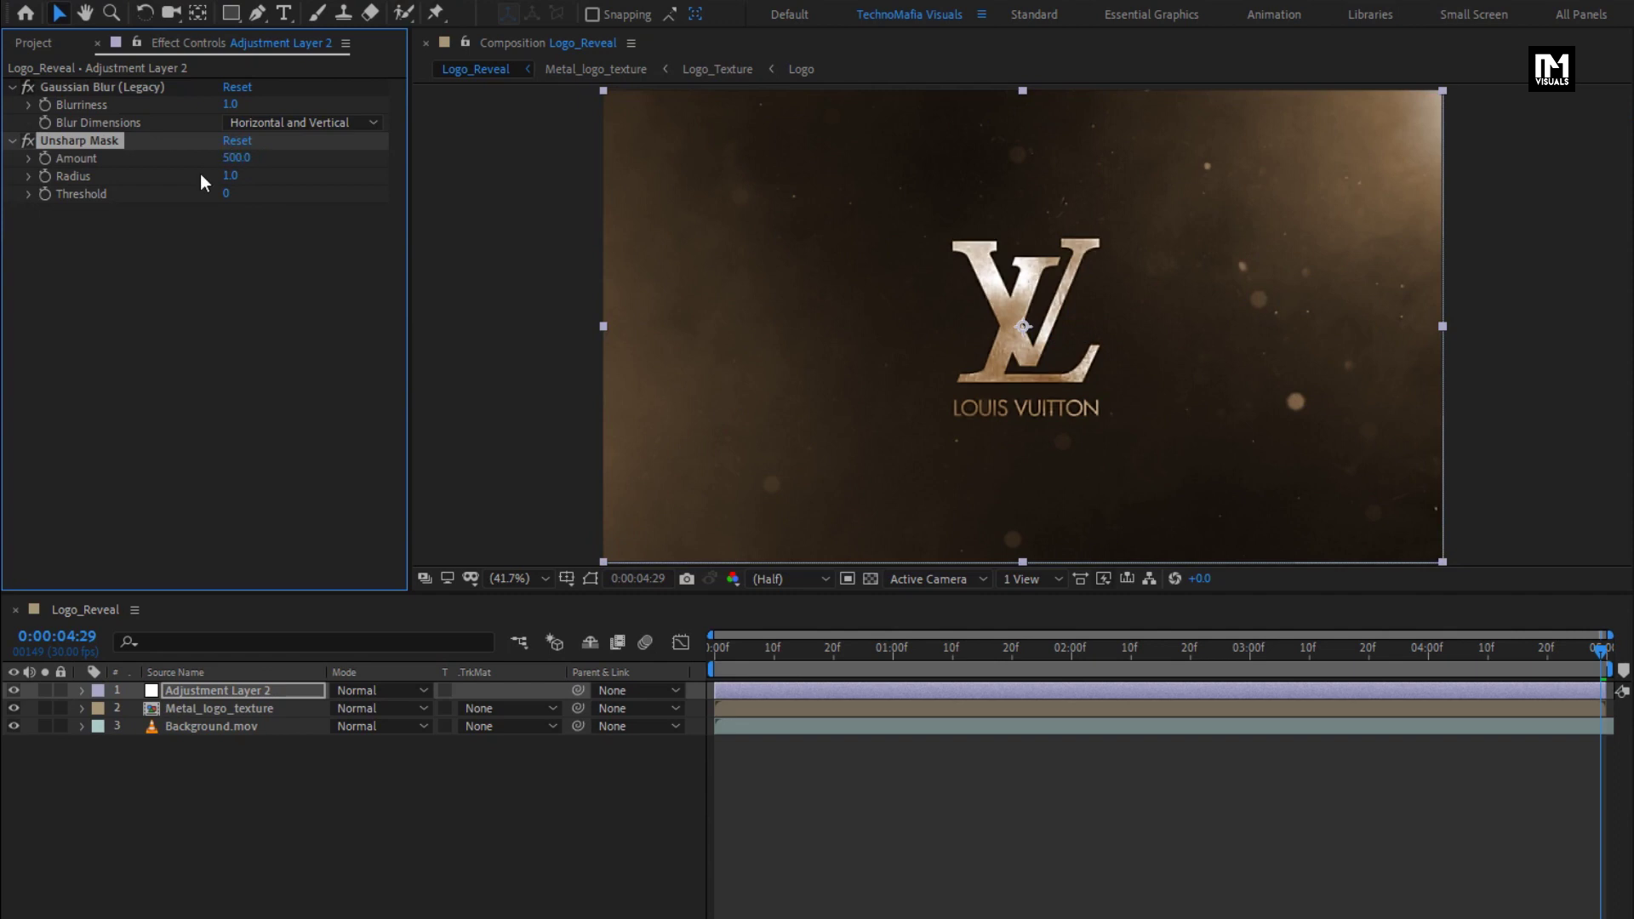
click(227, 177)
text(0.5)
key(Return)
click(223, 797)
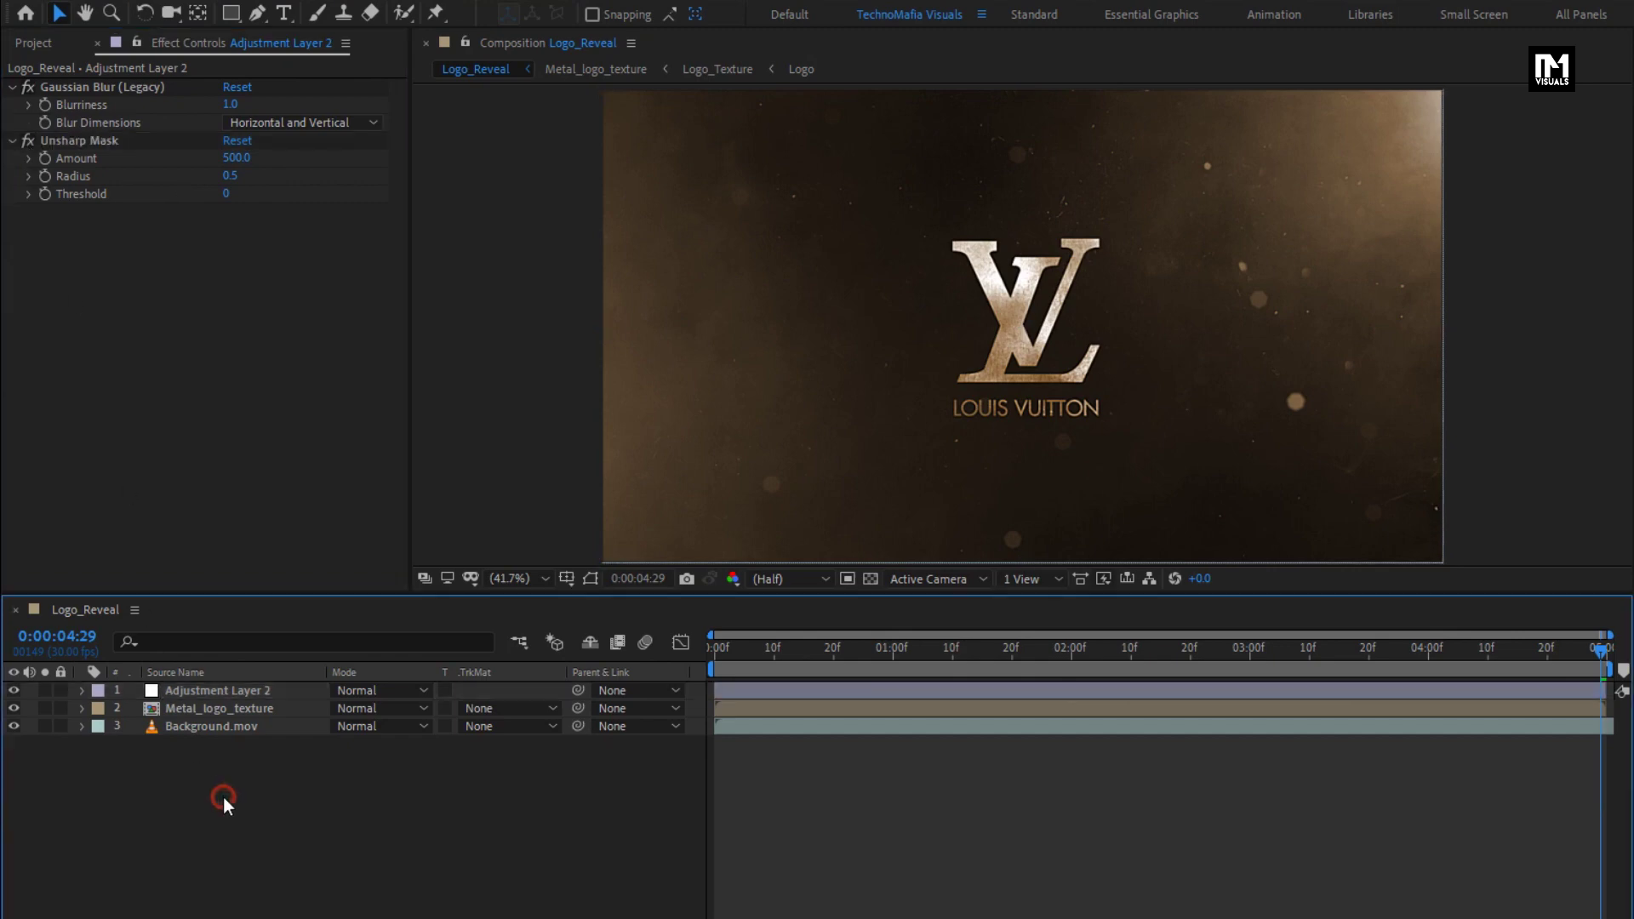
- Create Adjustment Layer 3 with Curves, pulling the lower RGB curve down to darken shadows
right_click(223, 796)
mouse_move(308, 817)
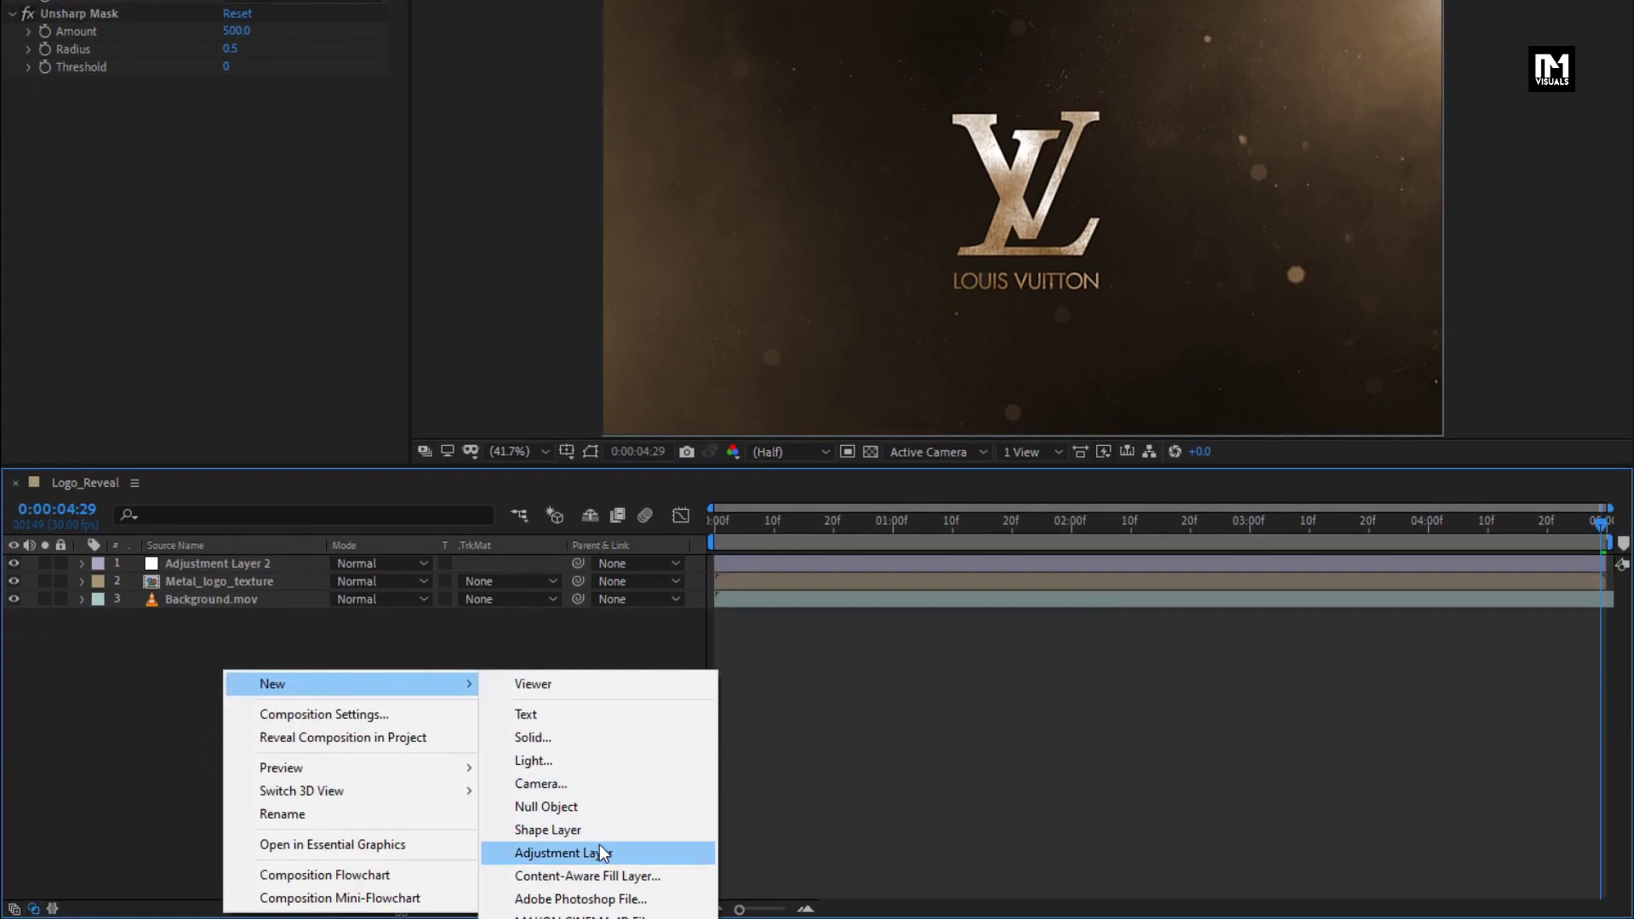
click(599, 844)
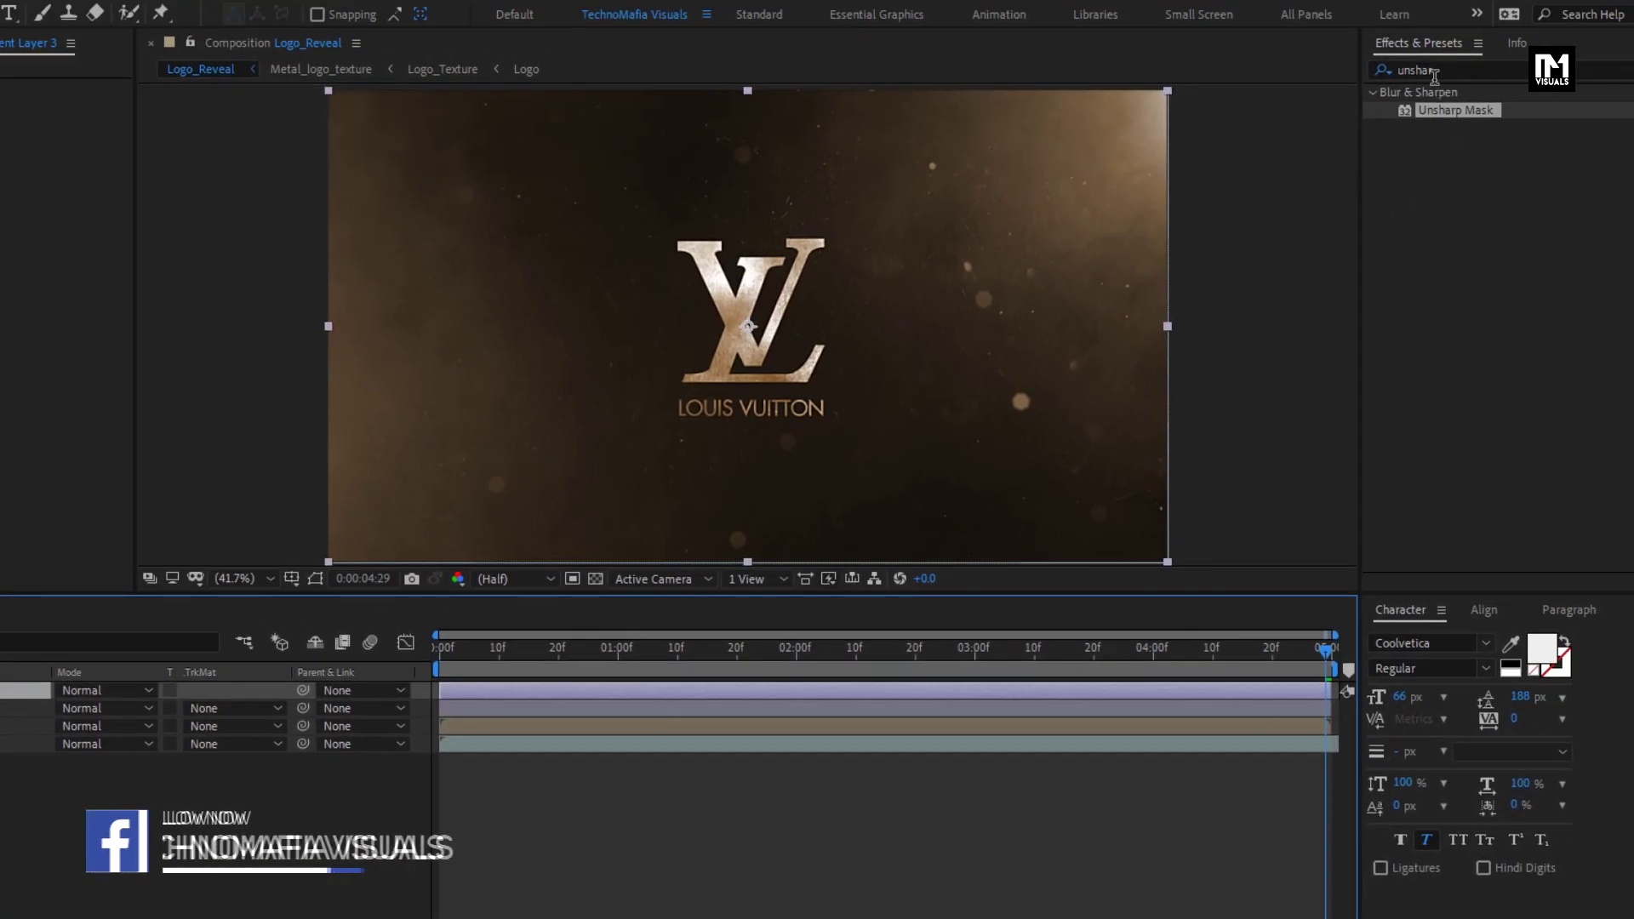
click(1395, 69)
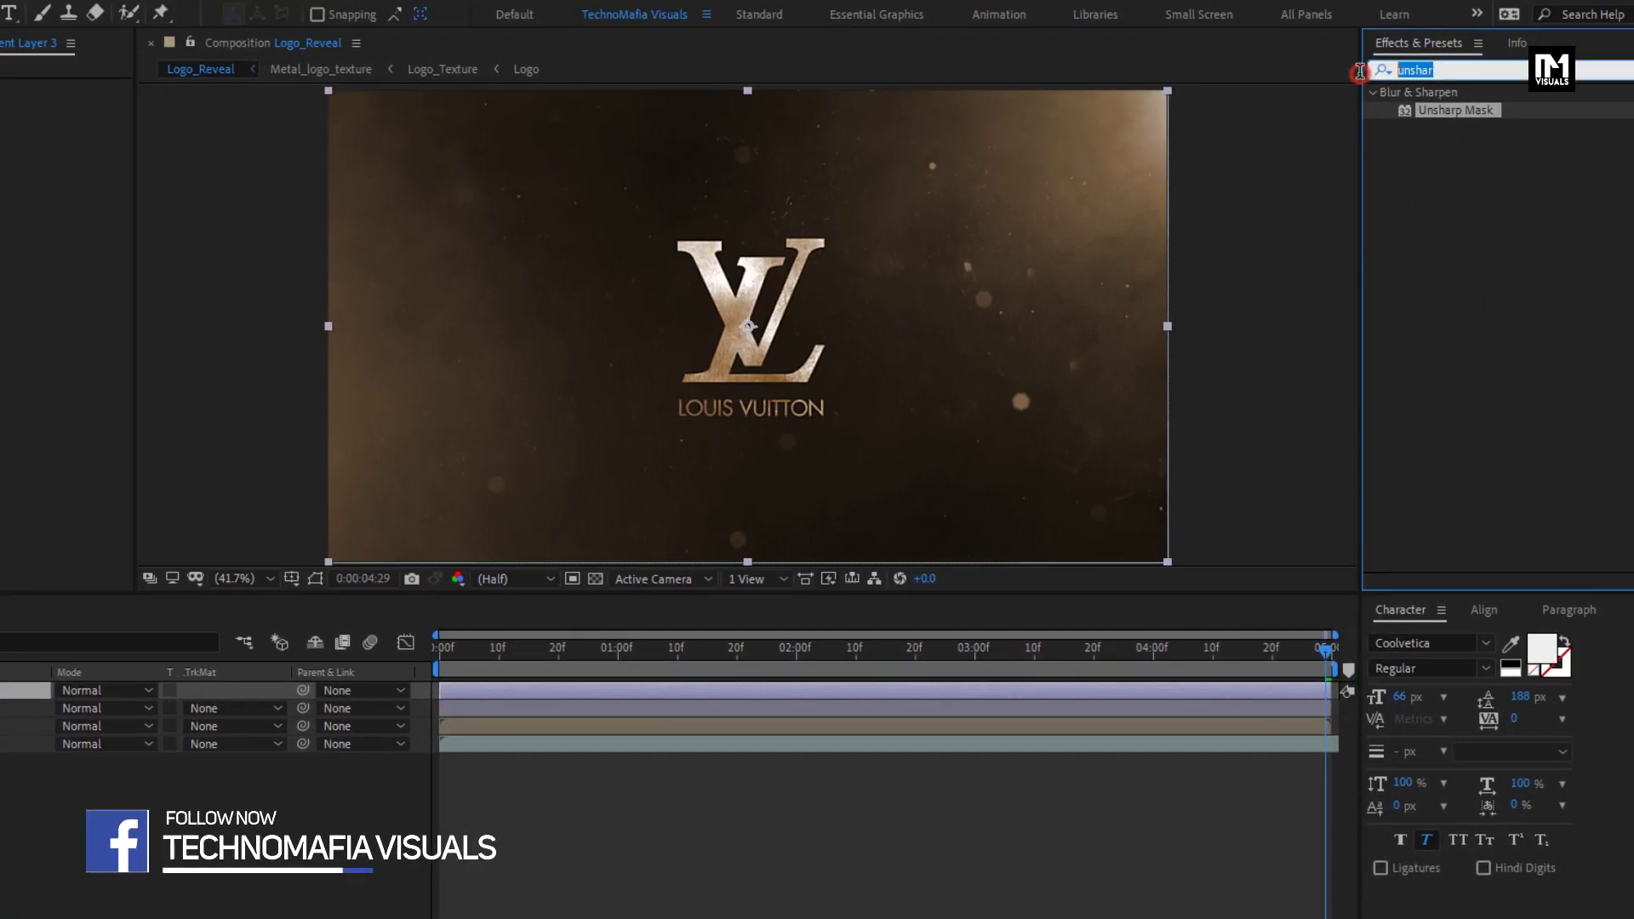
text(curv)
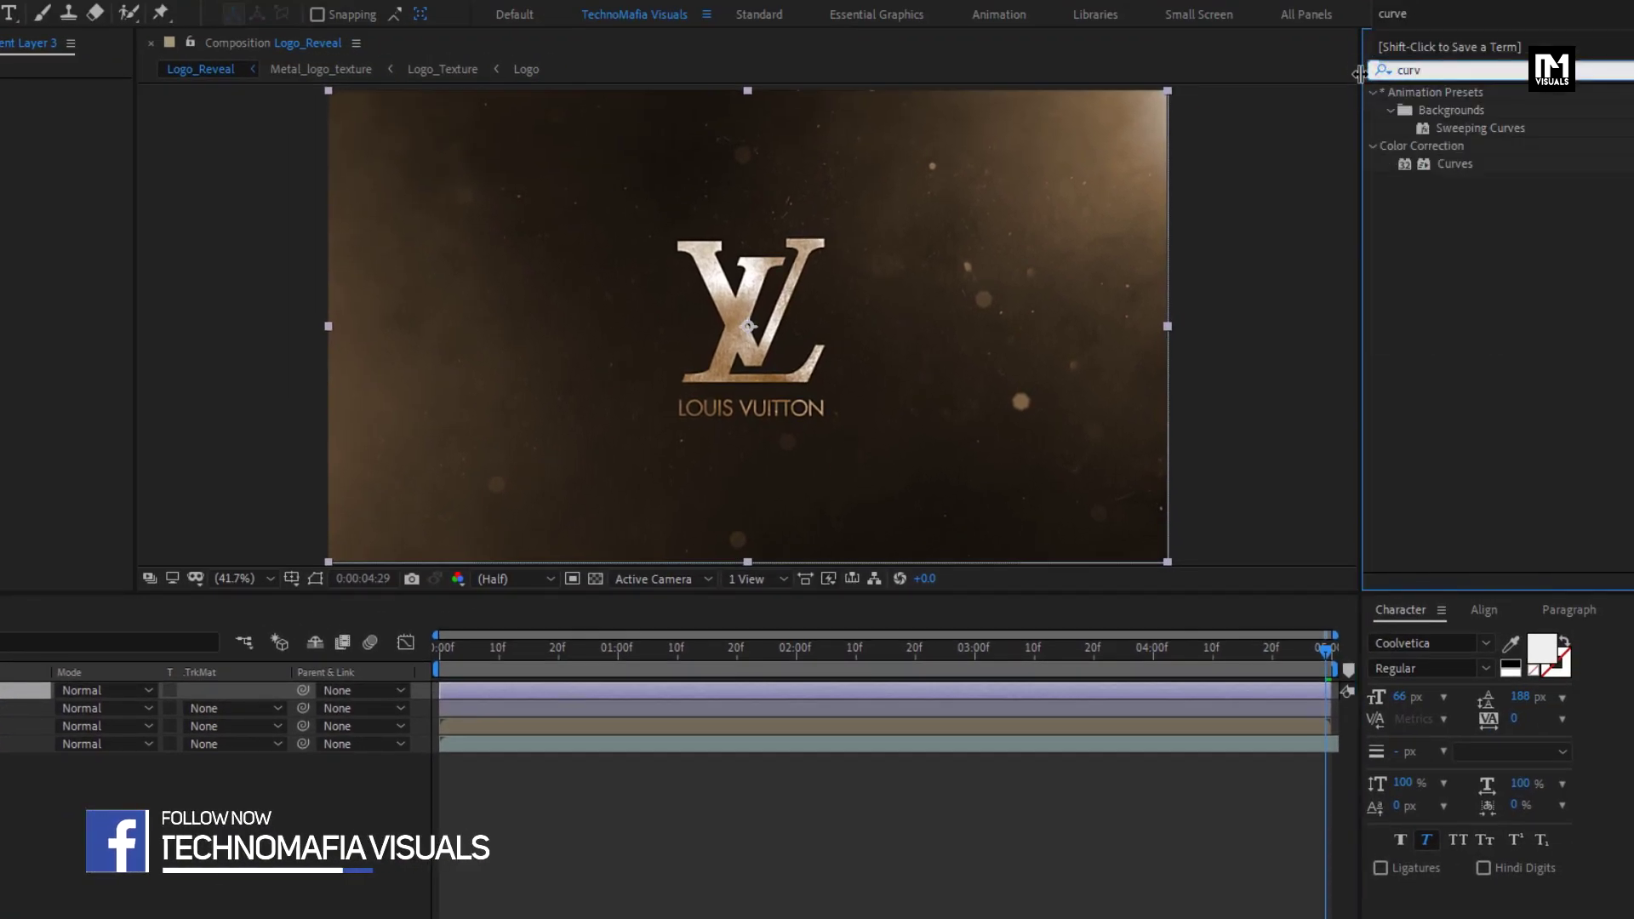
drag(1444, 168, 851, 298)
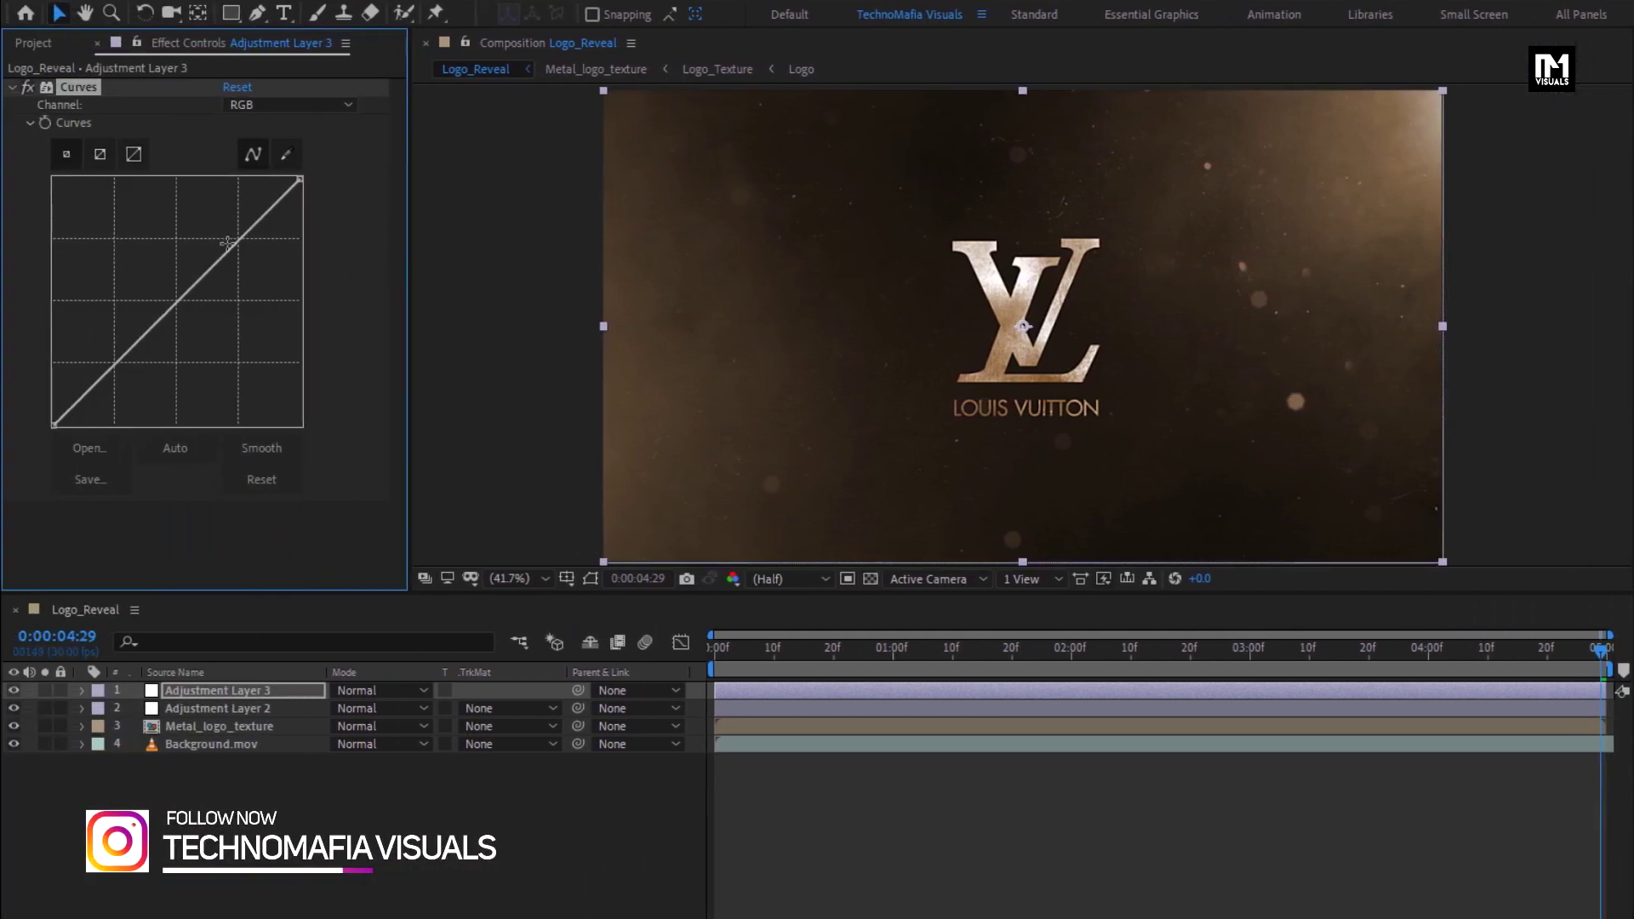
click(0, 253)
drag(109, 368, 110, 384)
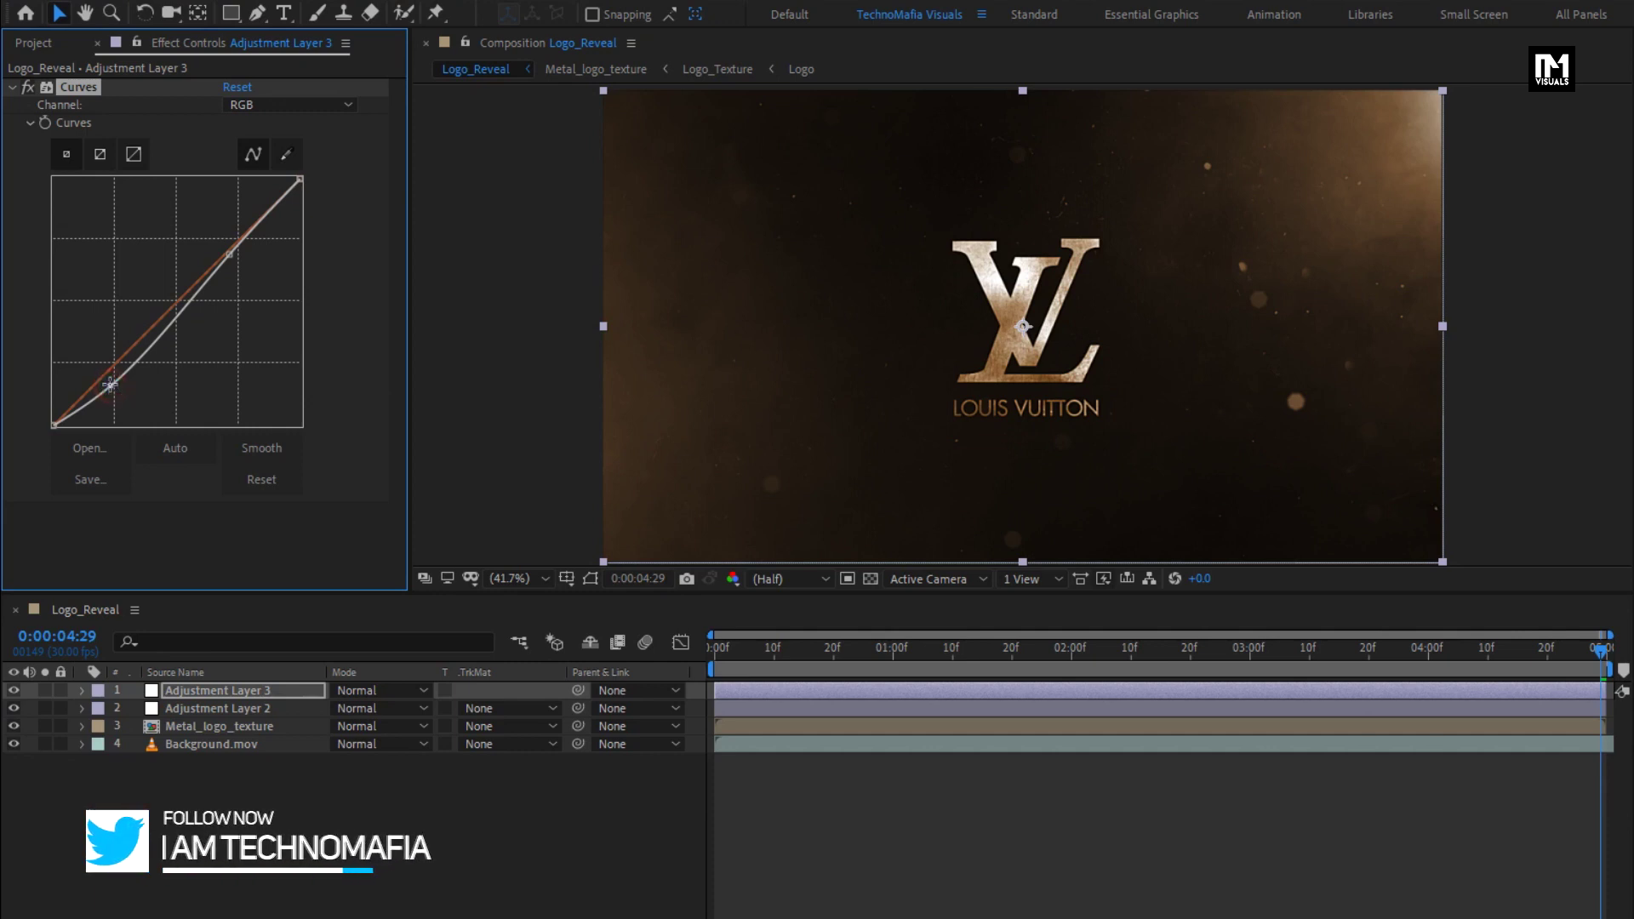
click(15, 87)
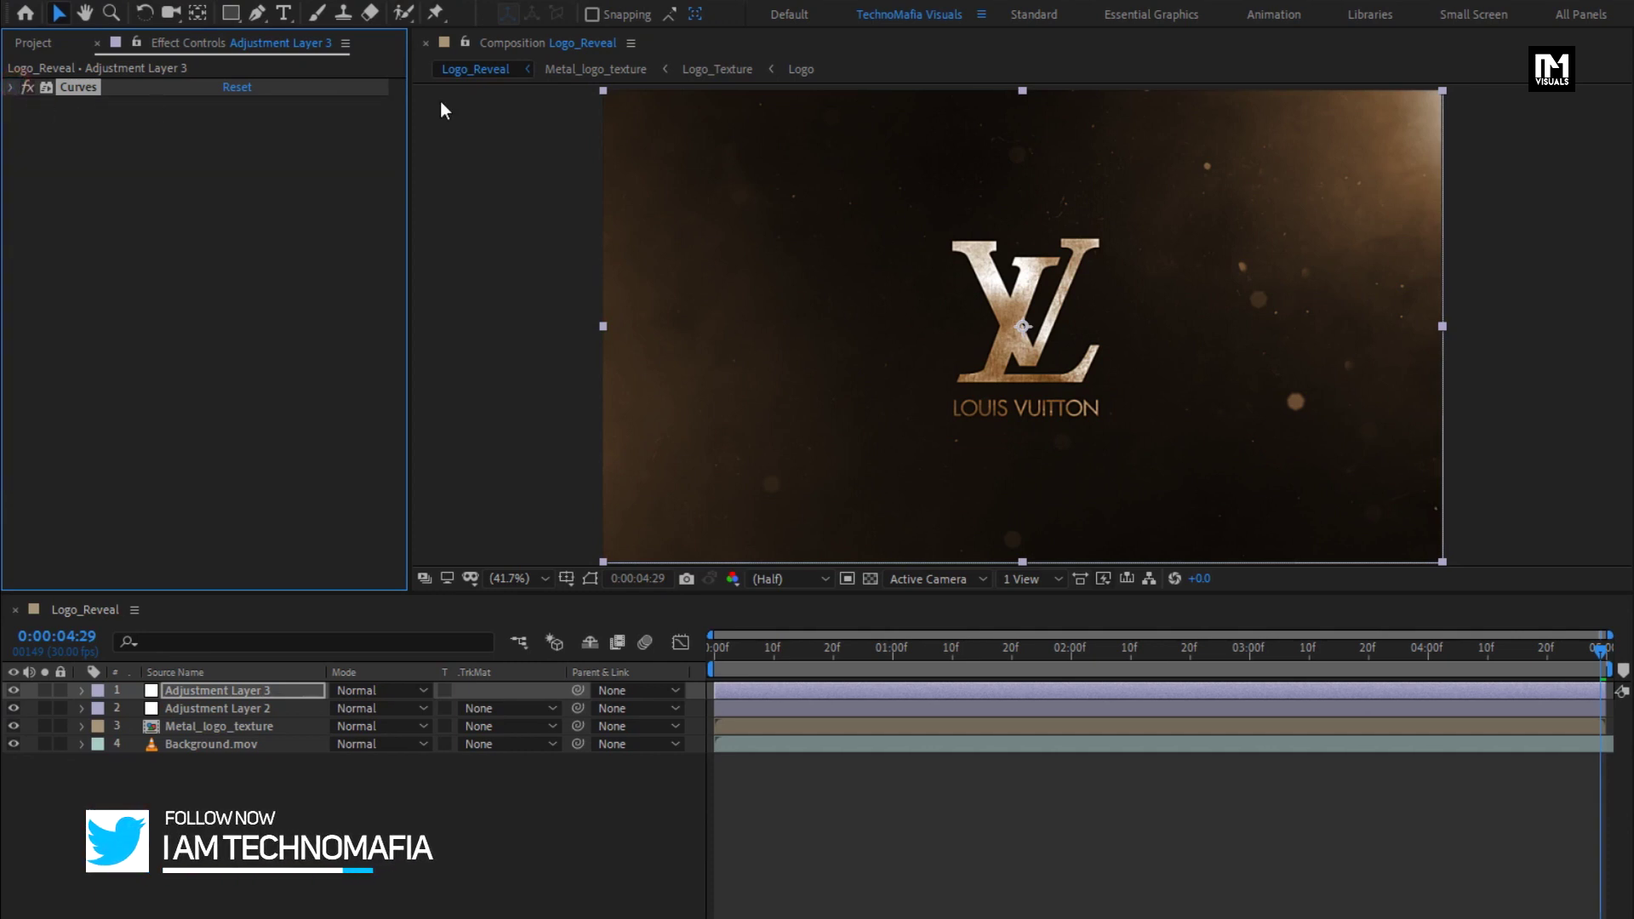
- Apply the Tint effect to Adjustment Layer 3
click(1372, 71)
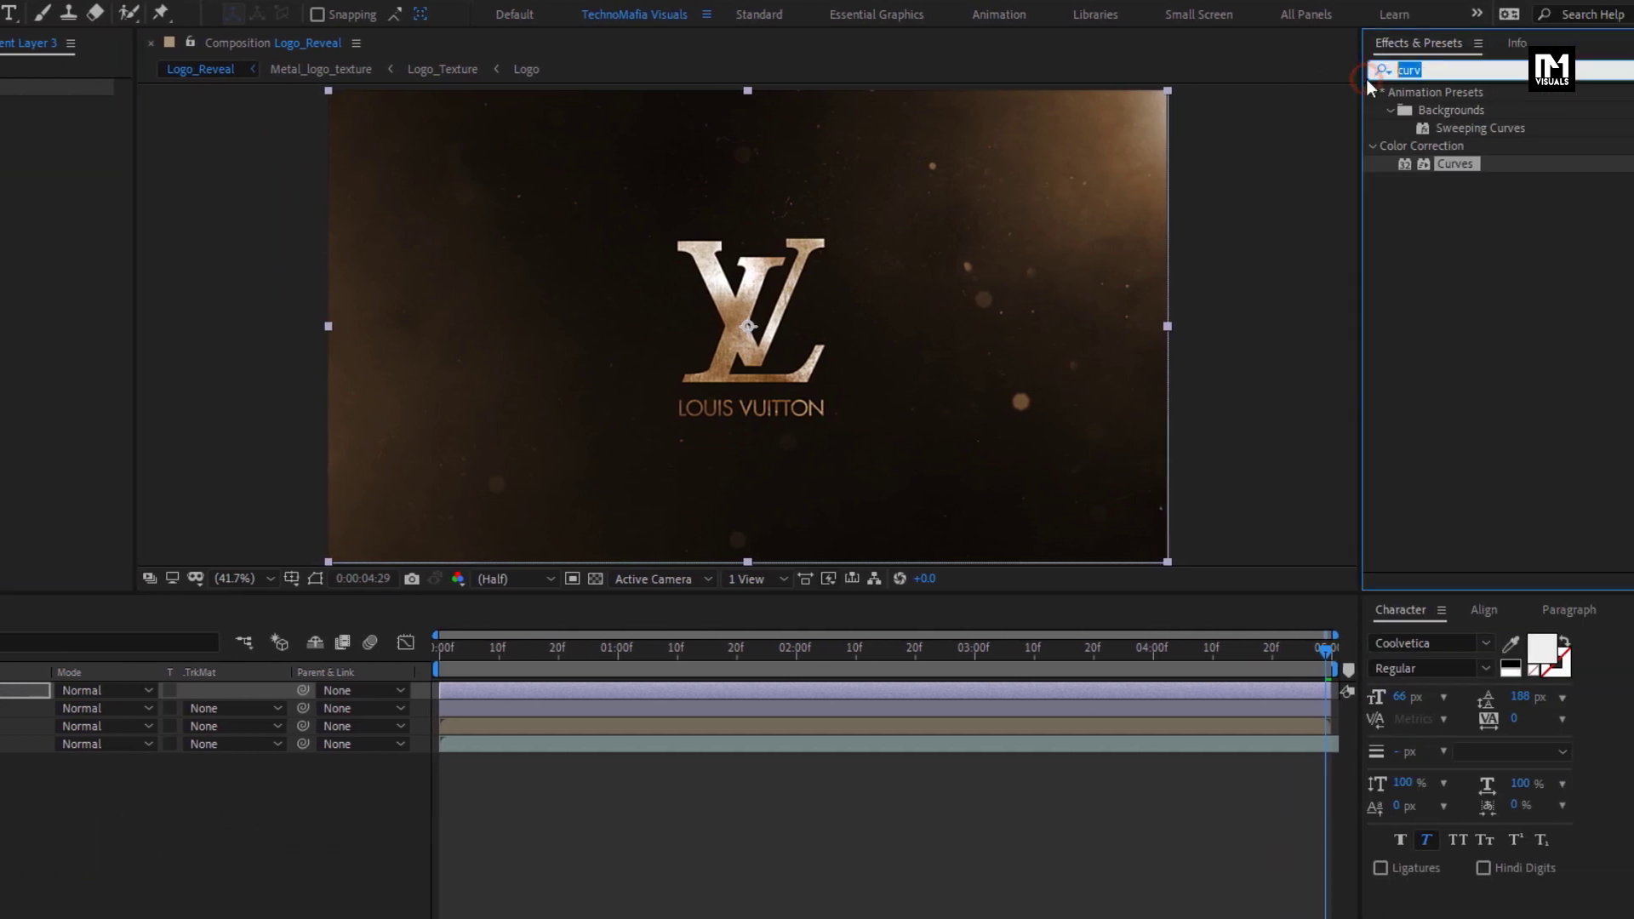
text(tint)
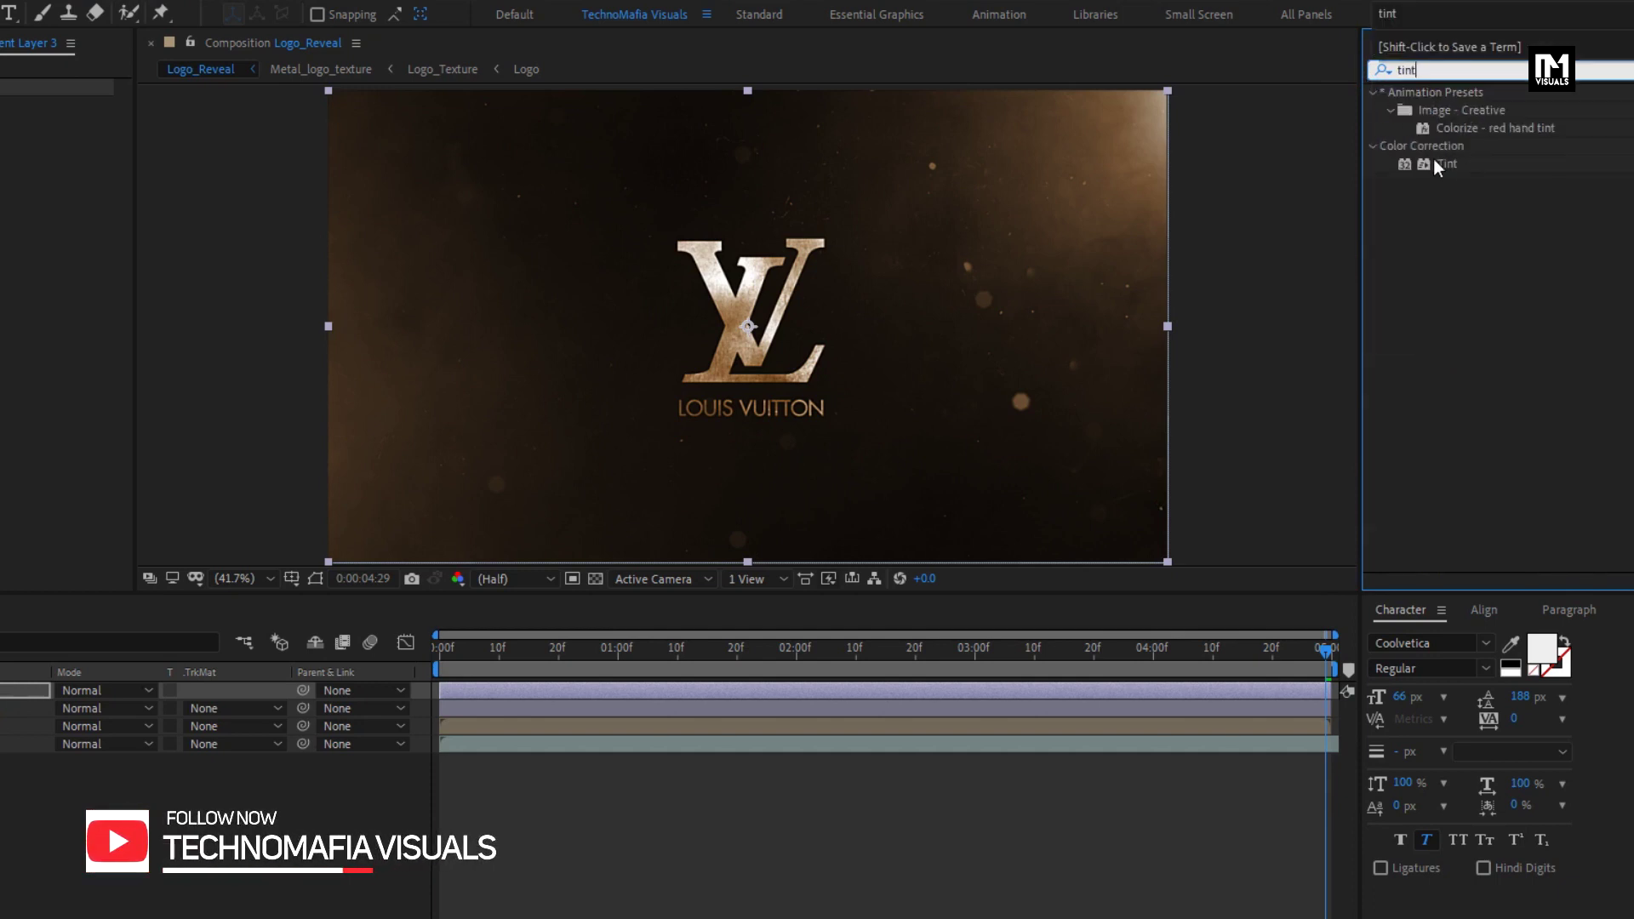
drag(1436, 166, 851, 334)
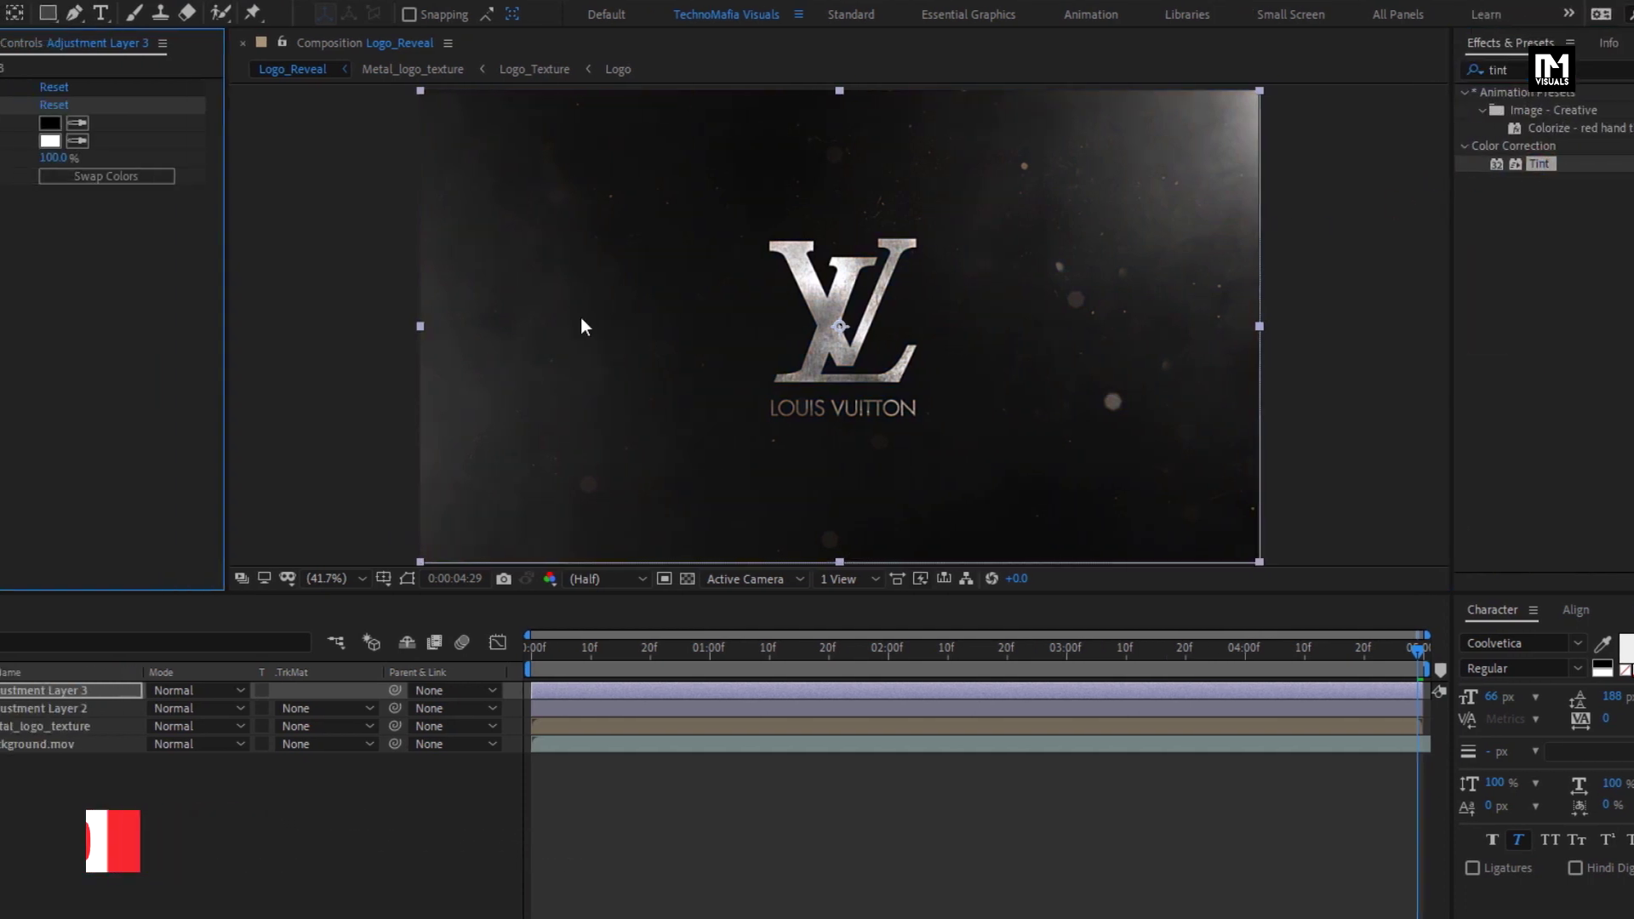
- Set the Tint effect's Amount to Tint to 50%
click(238, 160)
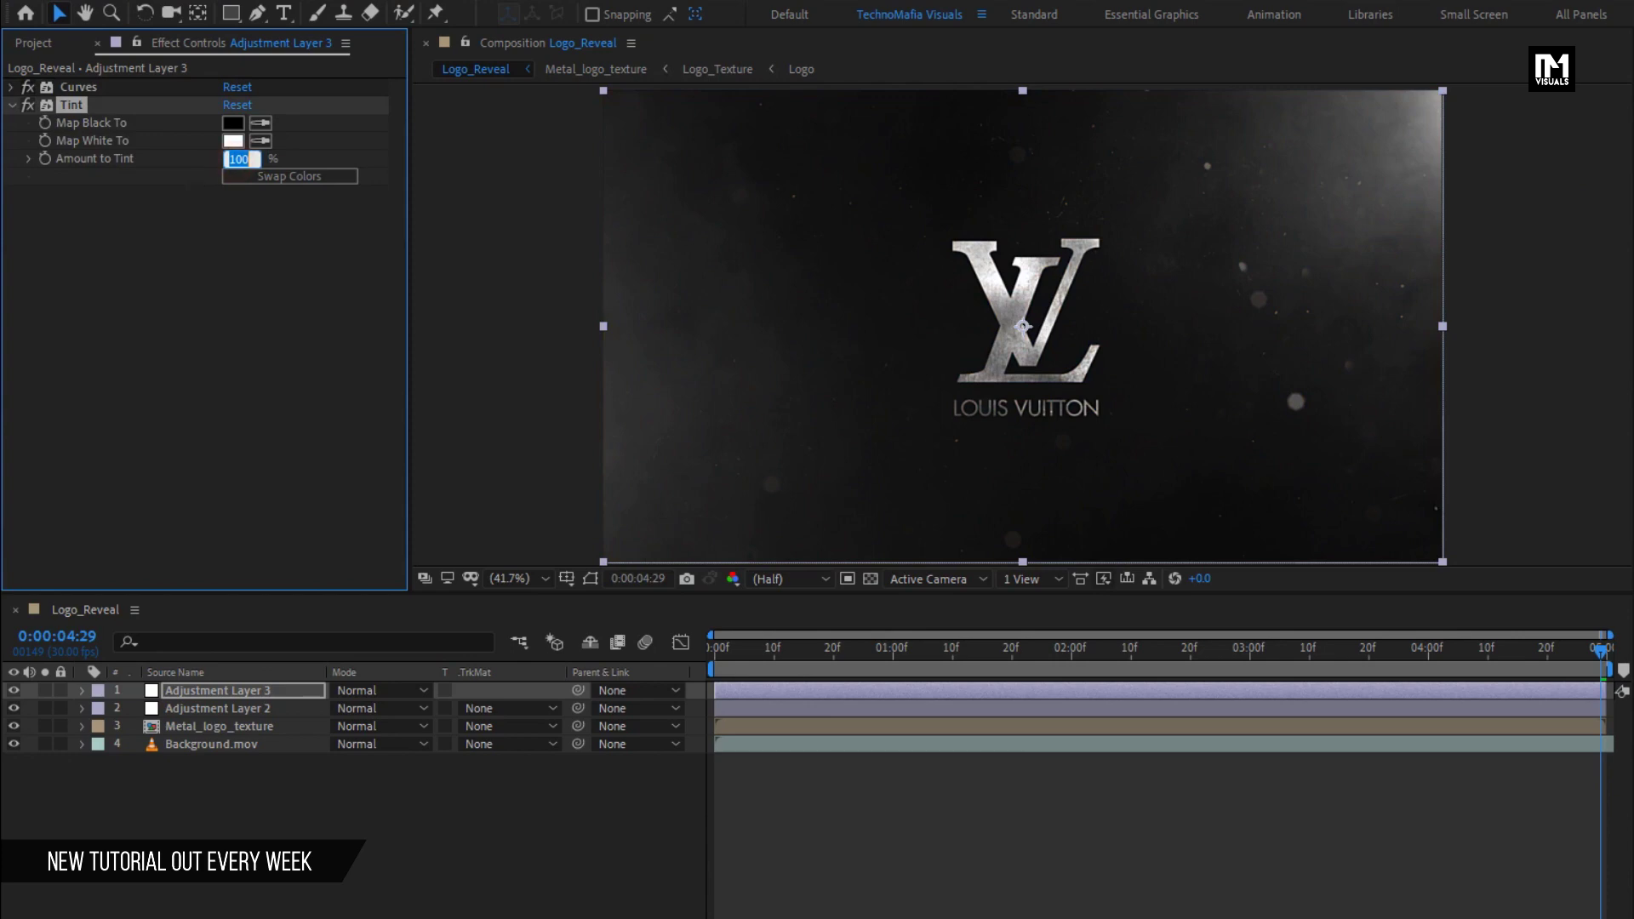
text(50)
key(Return)
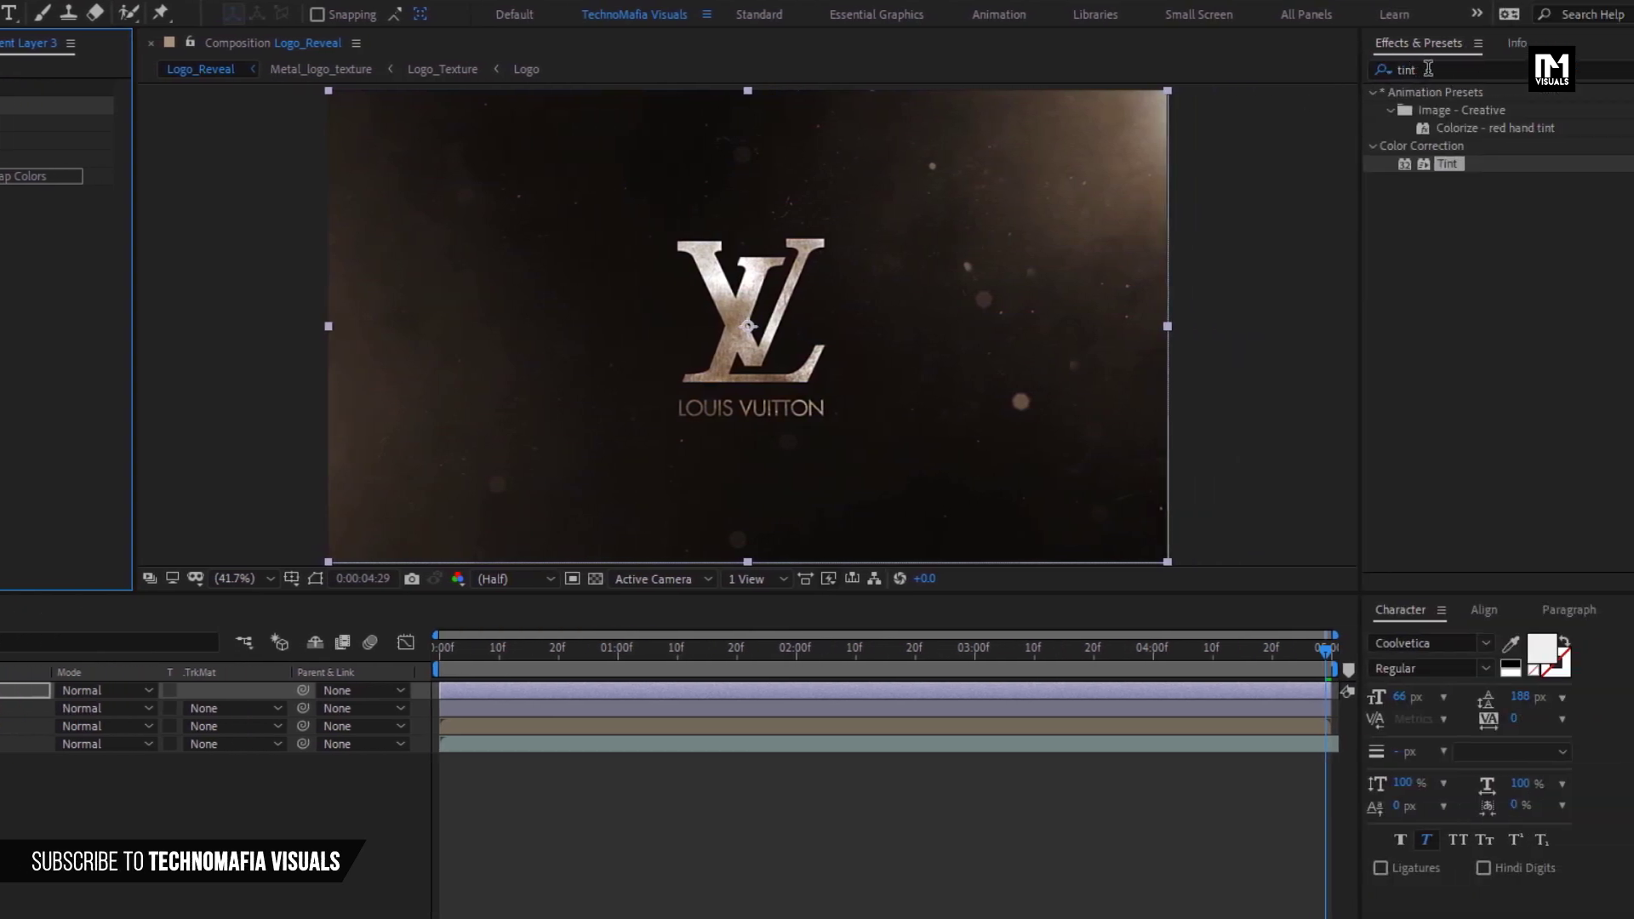
- Add Camera Lens Blur to Adjustment Layer 3
click(1426, 73)
text(camera)
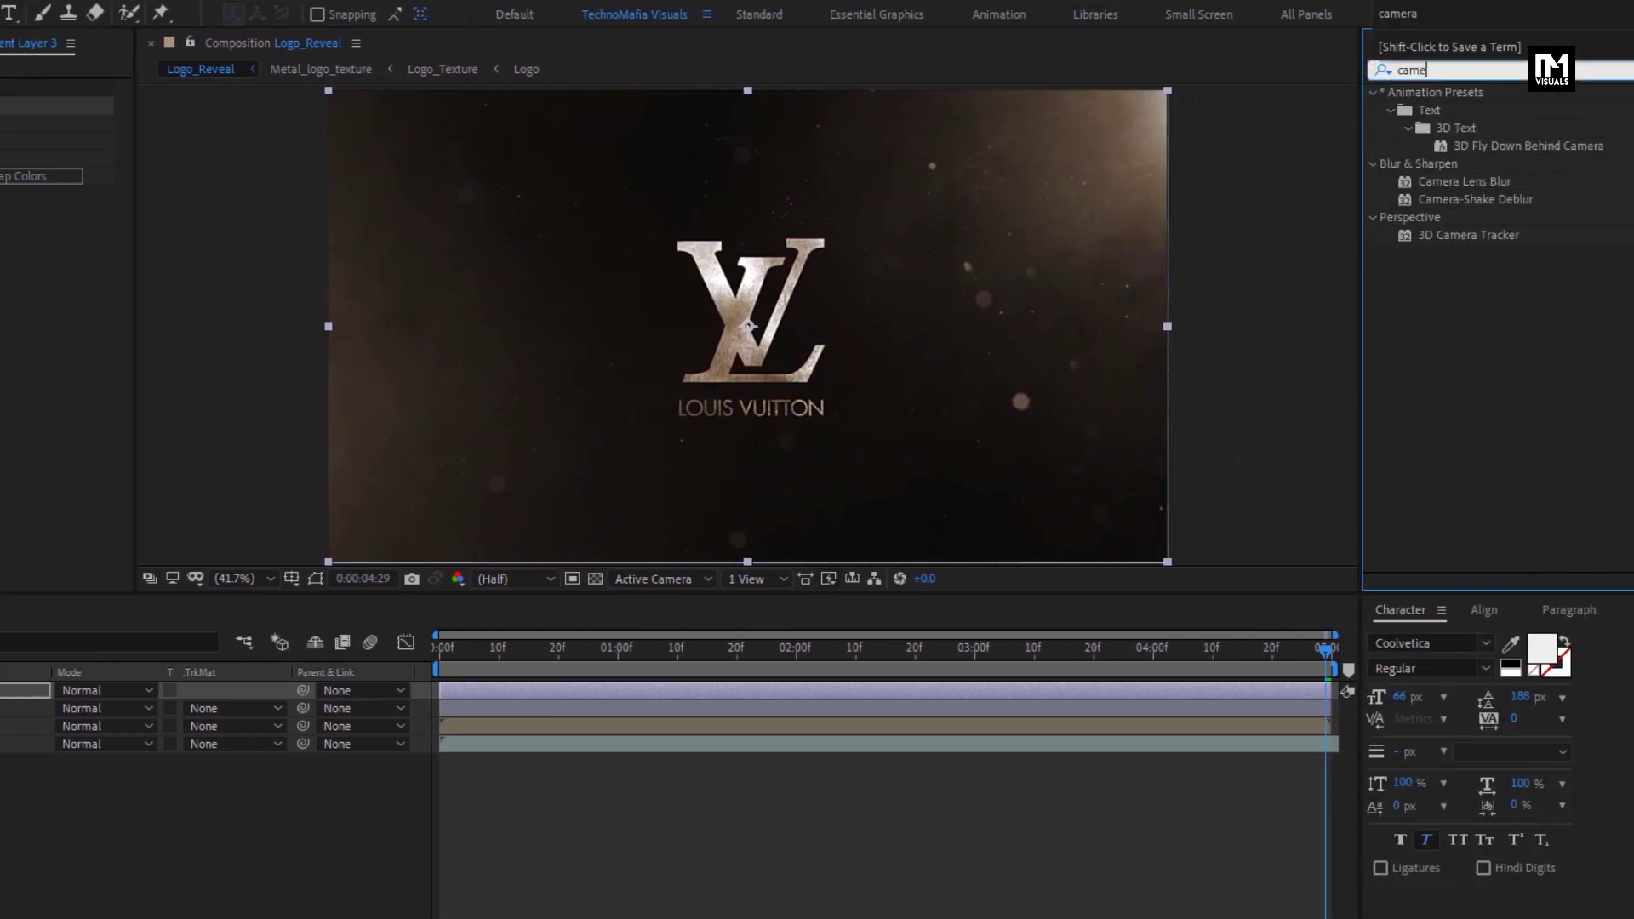
click(1471, 199)
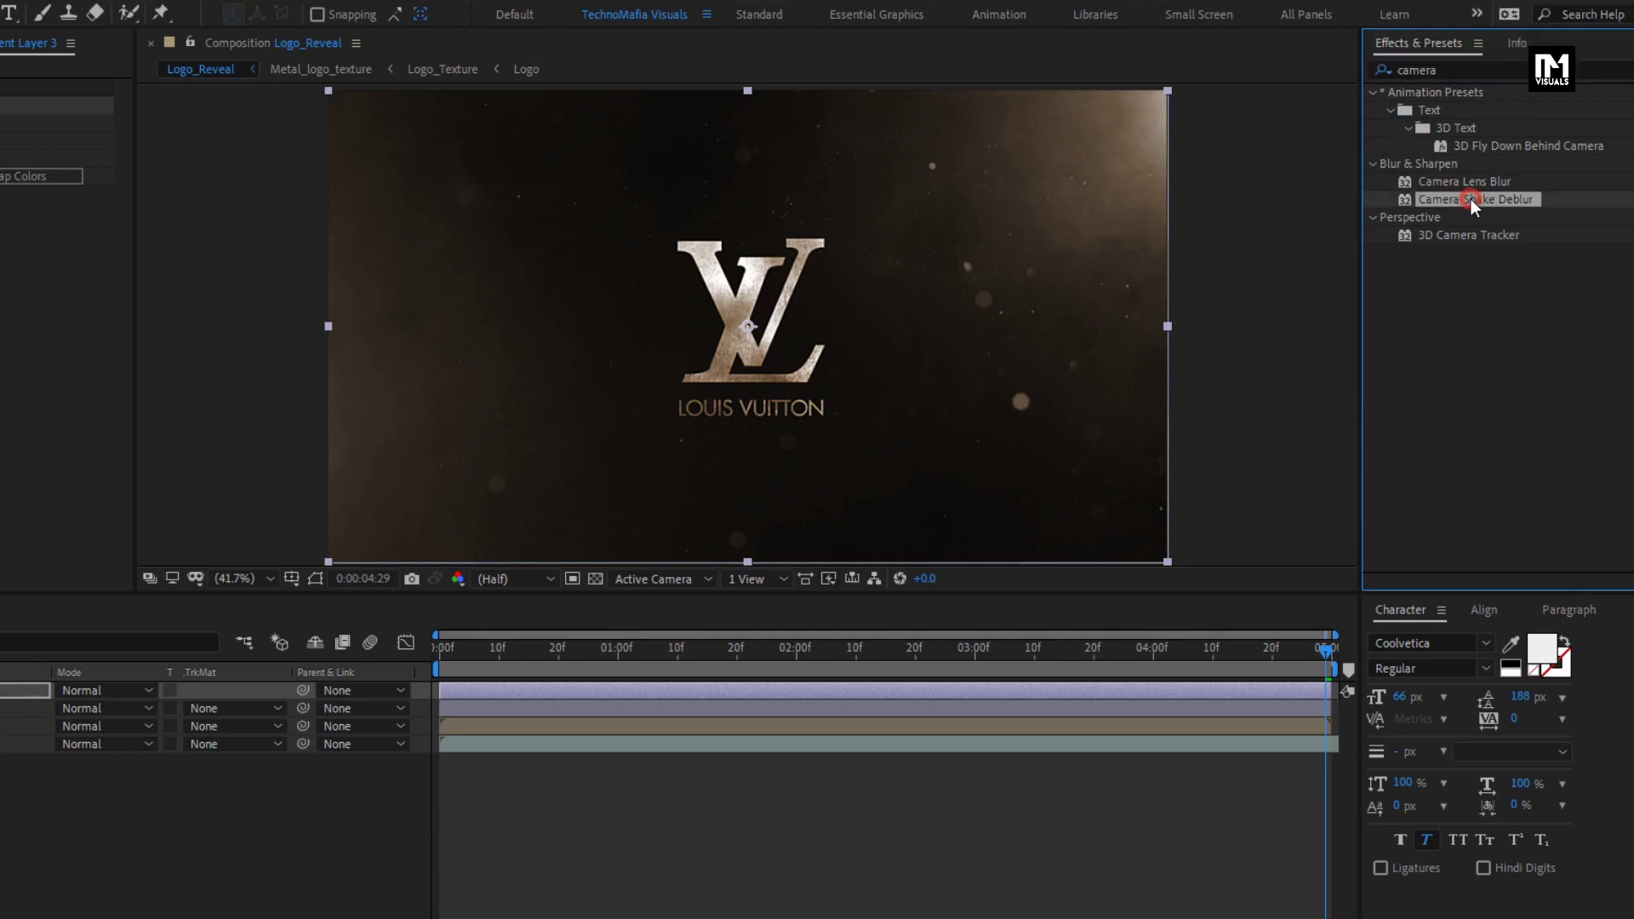
drag(1468, 186, 816, 284)
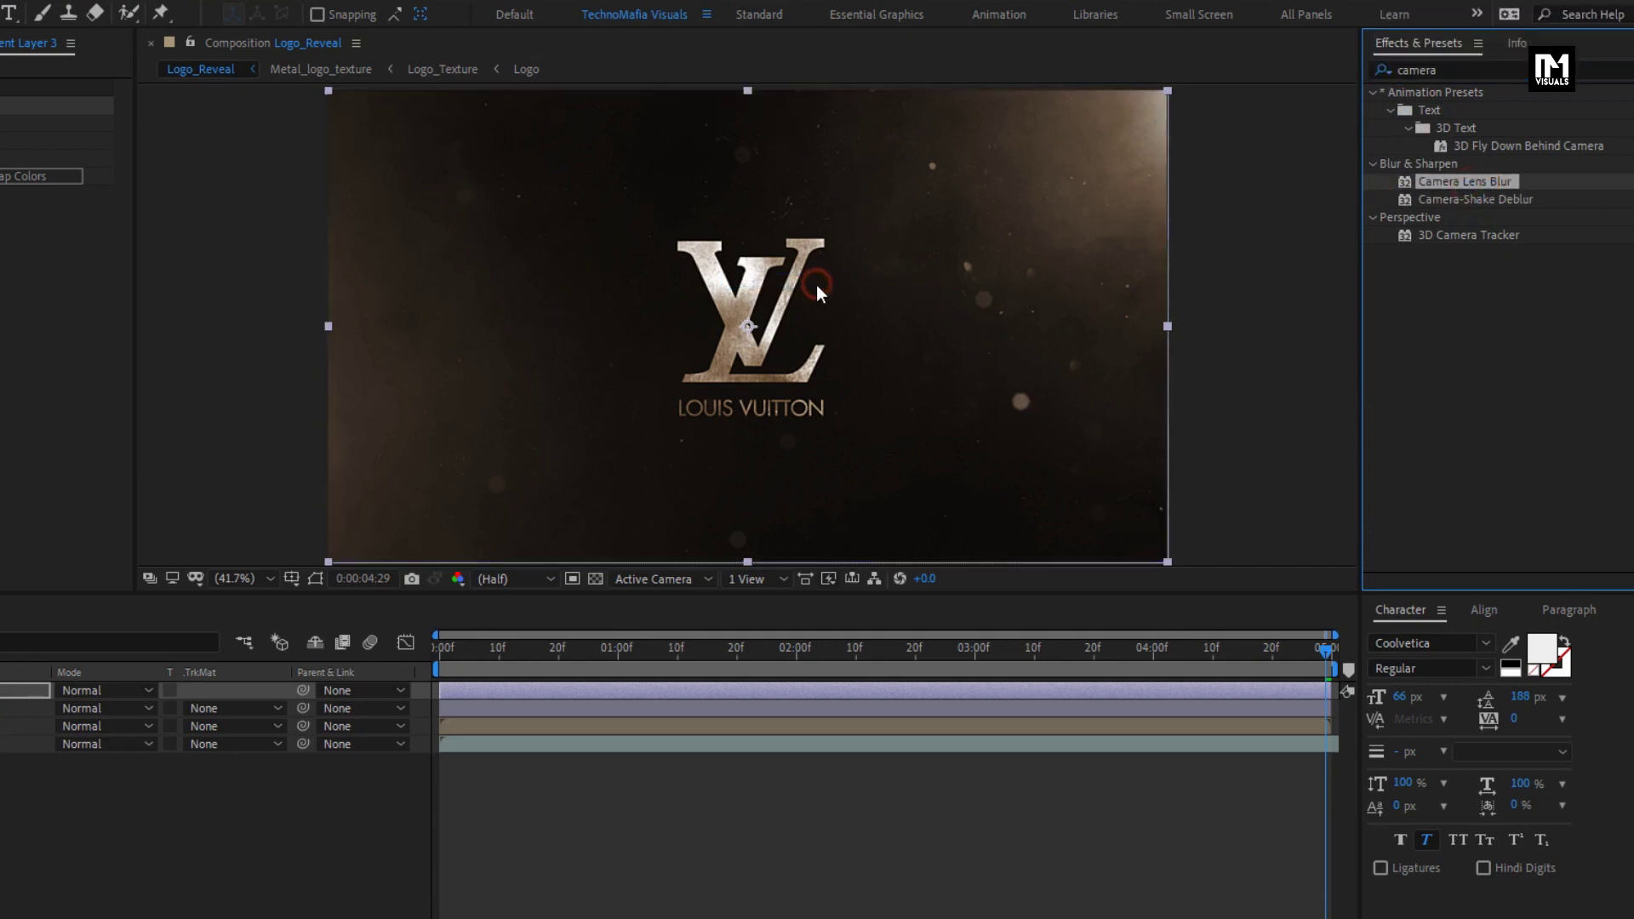
click(260, 691)
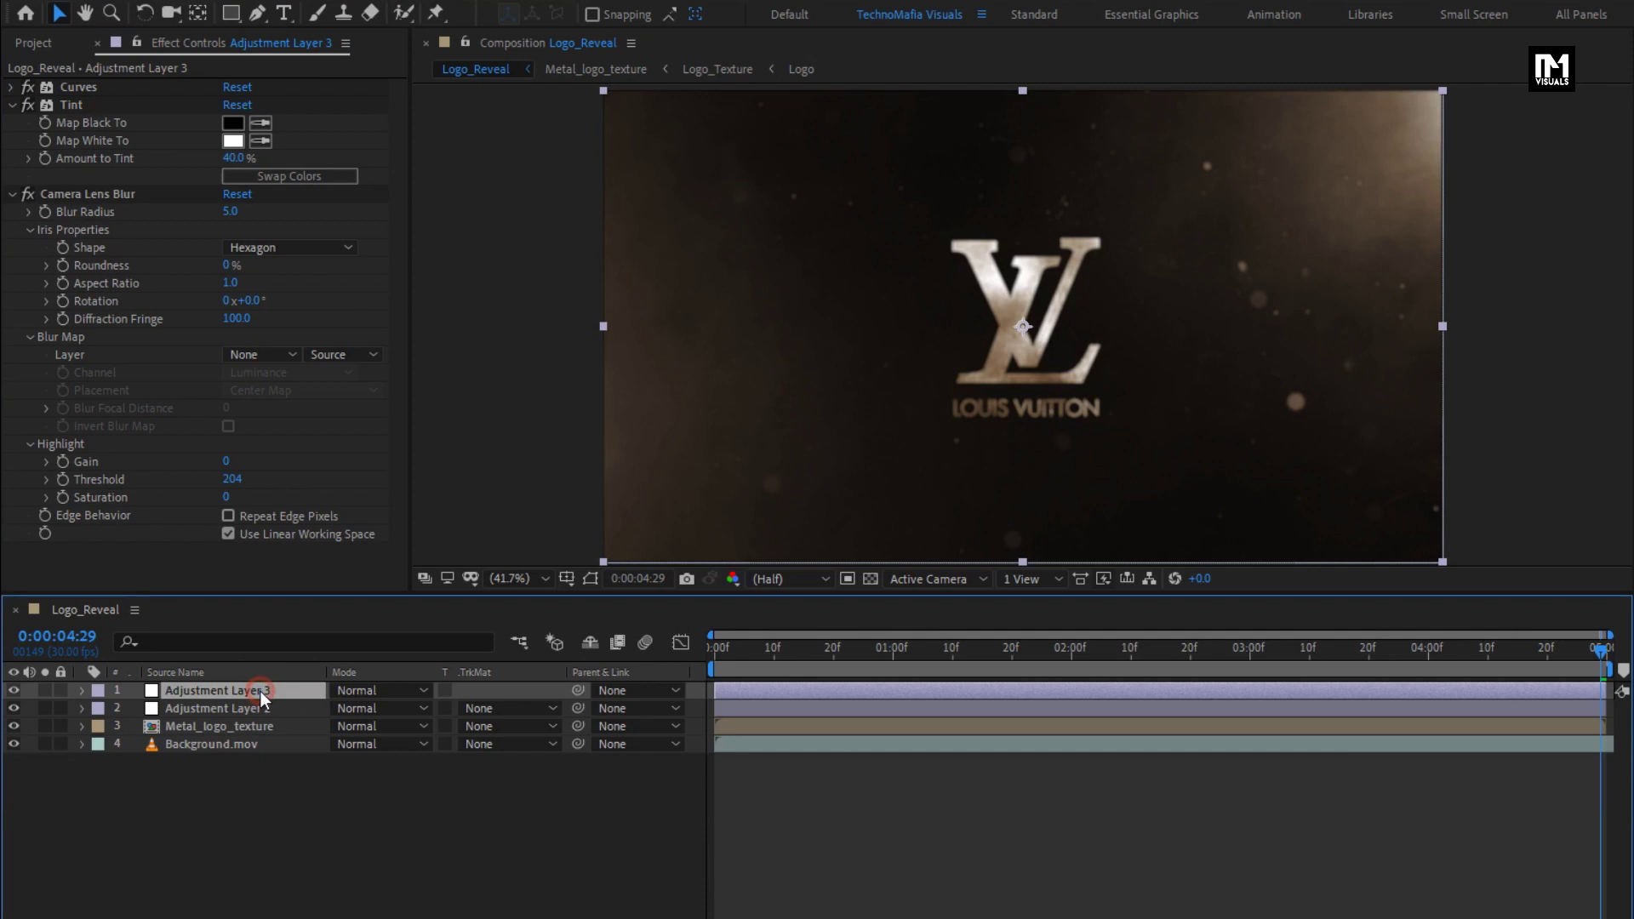
click(12, 104)
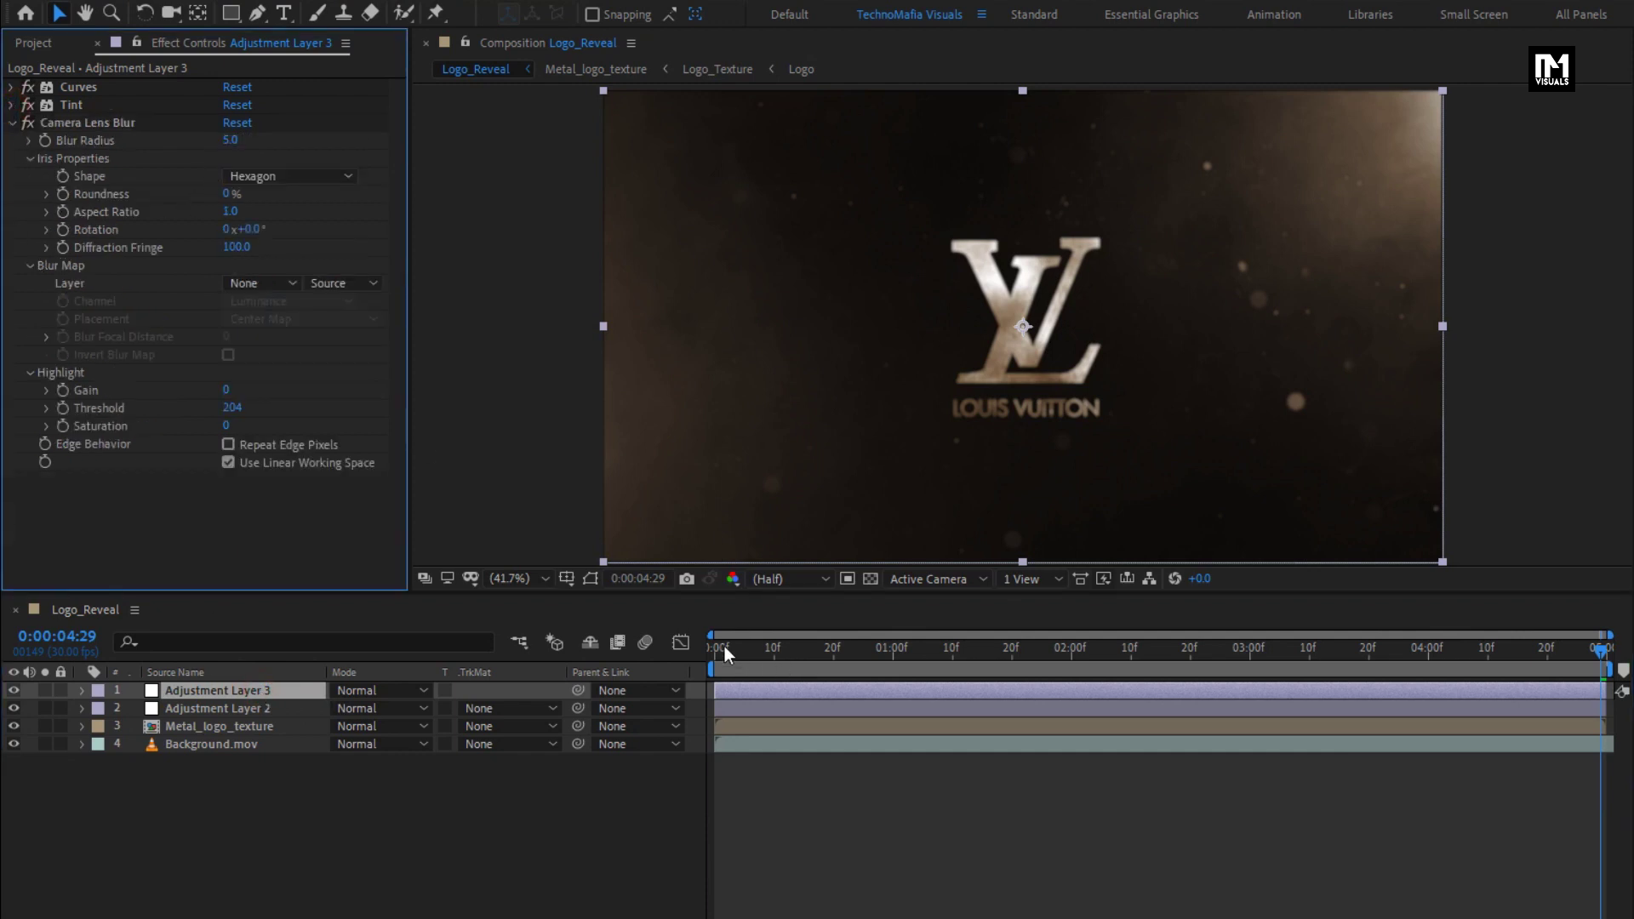
- Keyframe Blur Radius at 10 on frame 0 and 0 at one second, with Repeat Edge Pixels on
drag(724, 646, 695, 650)
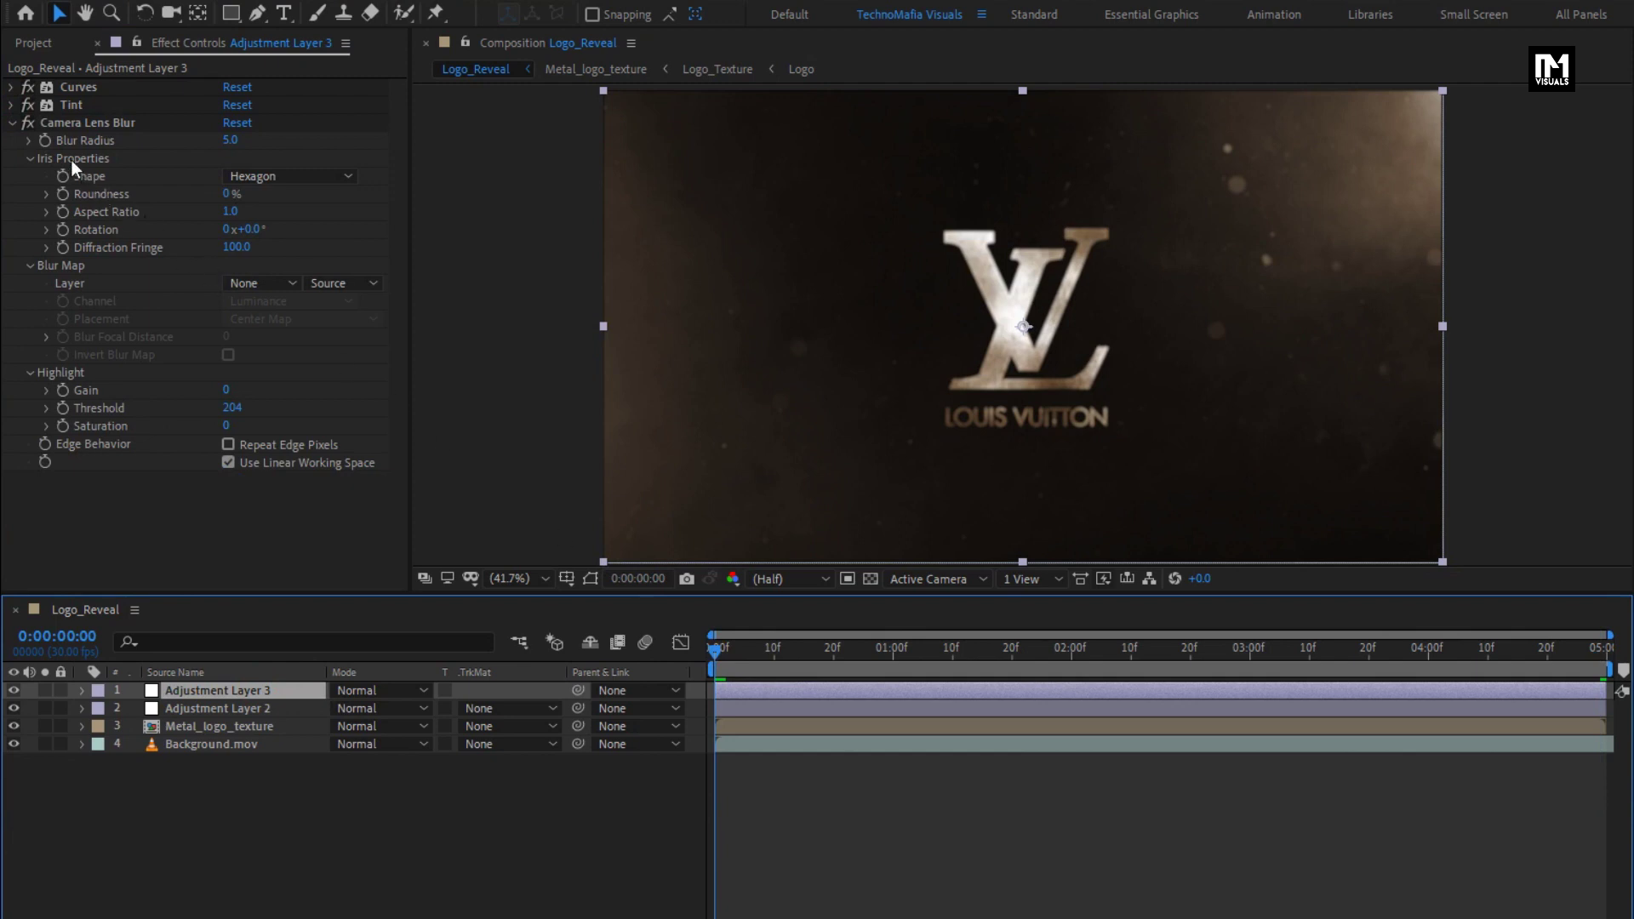
click(46, 142)
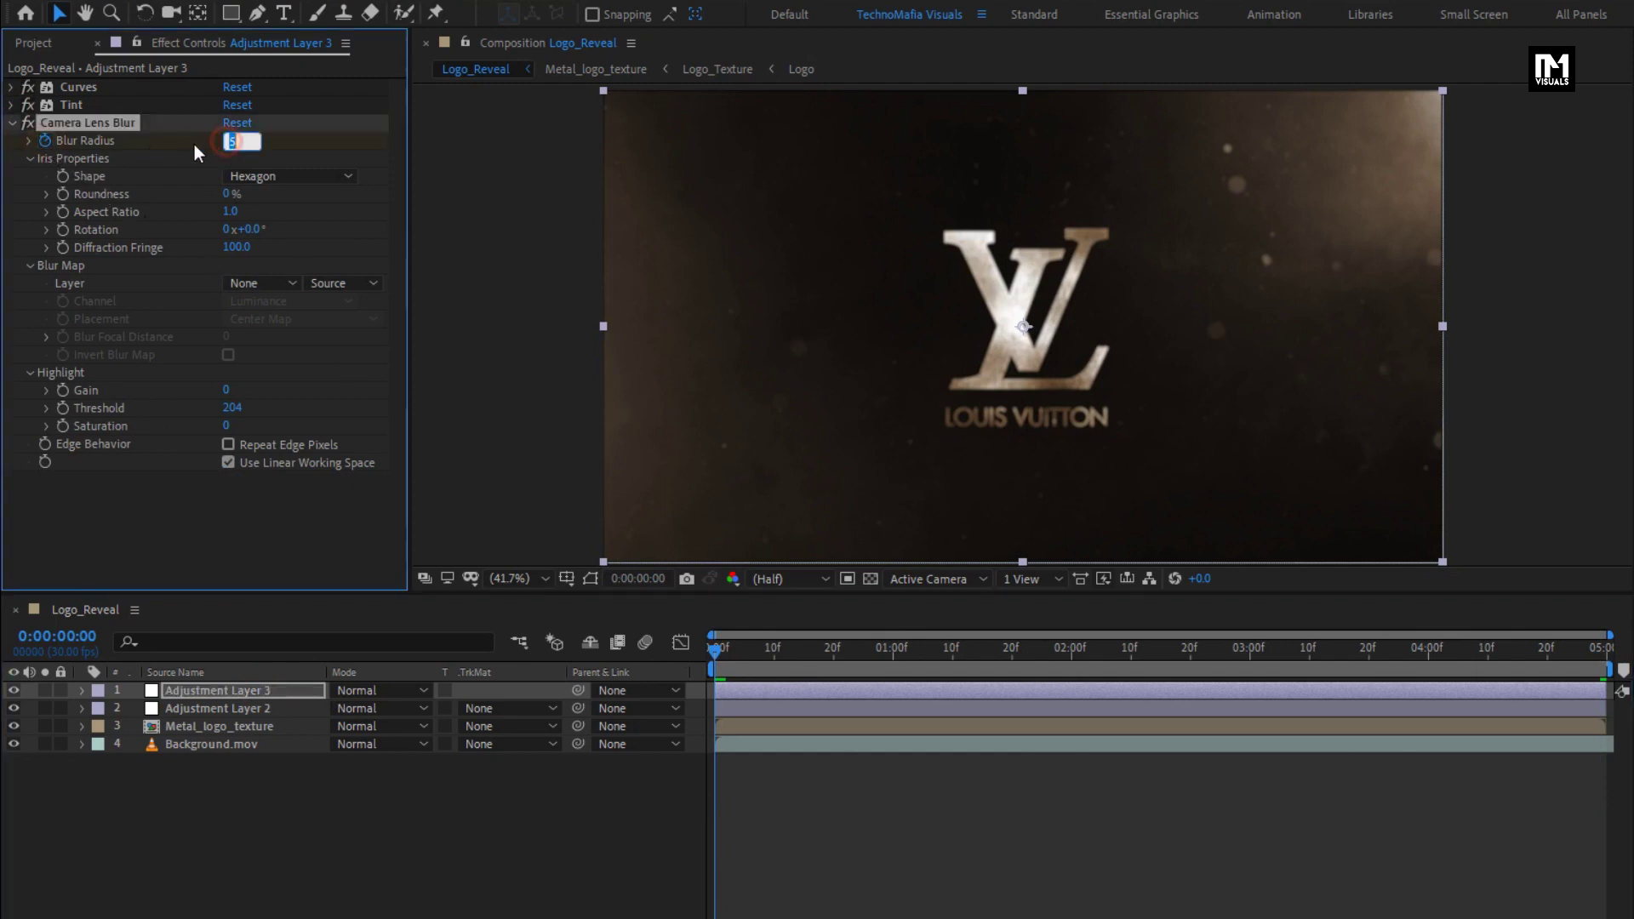
text(10)
key(Return)
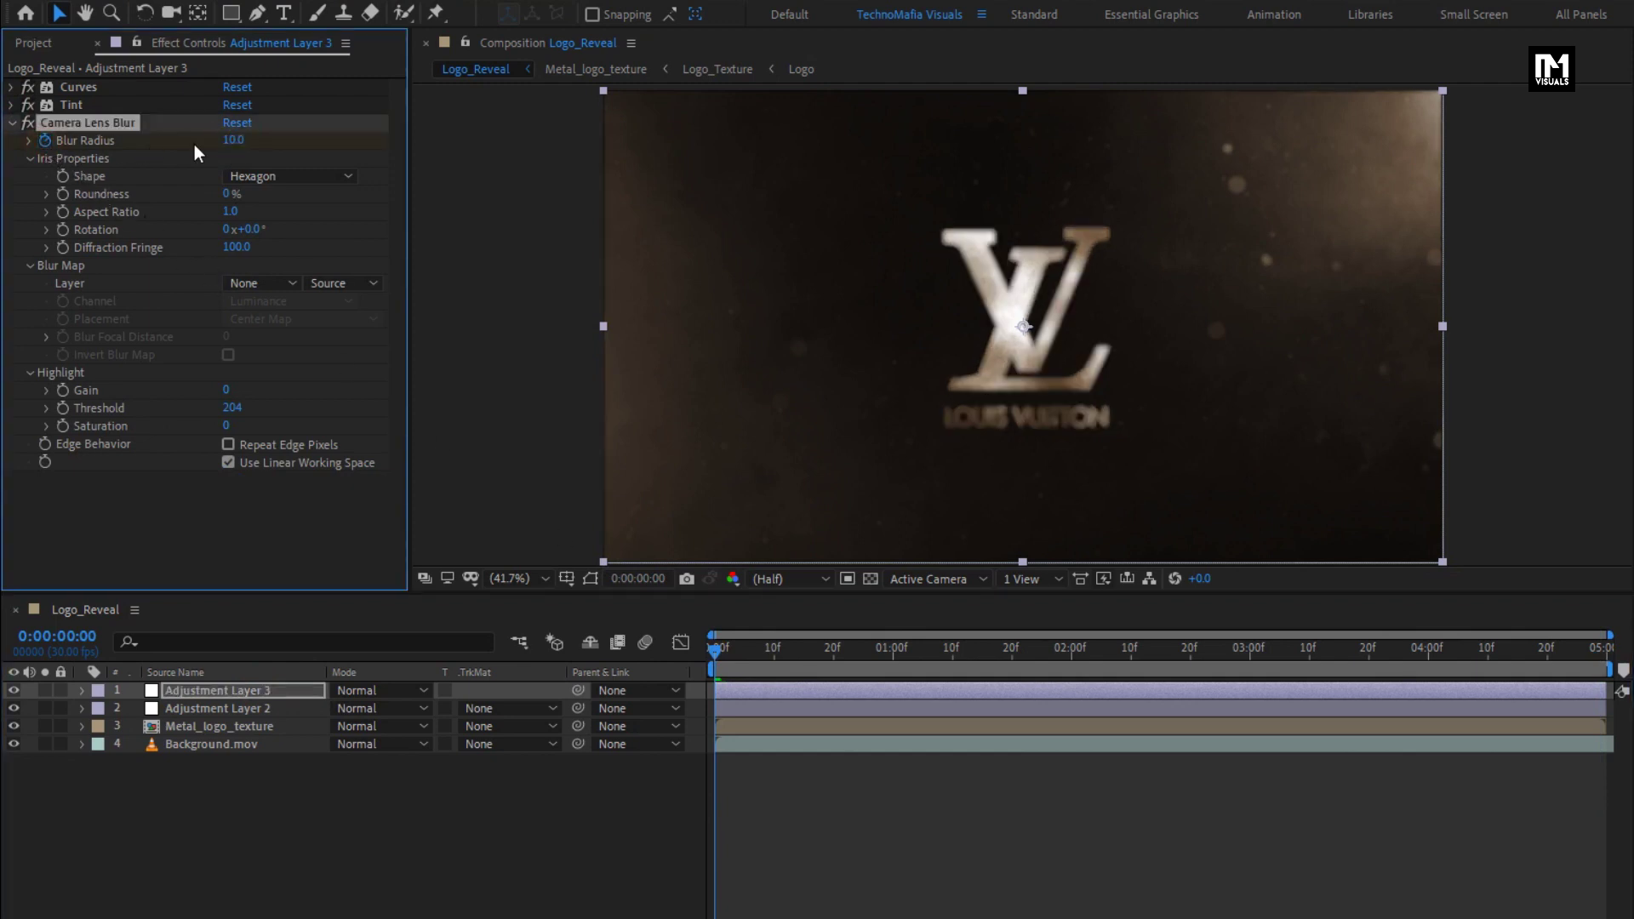
click(227, 445)
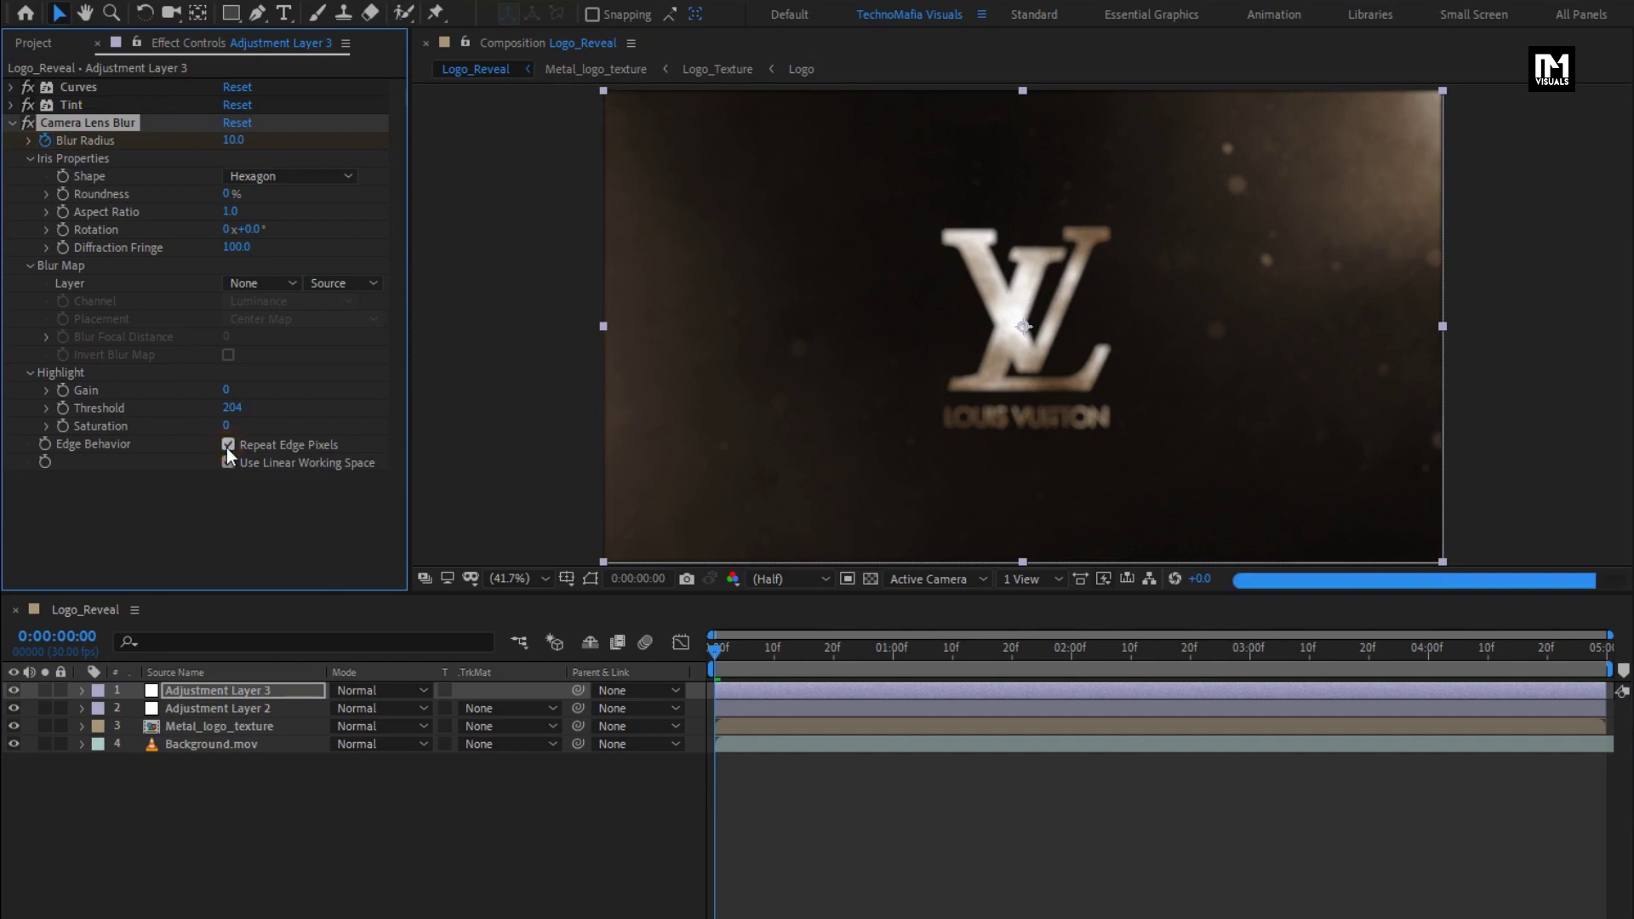
drag(797, 650, 893, 652)
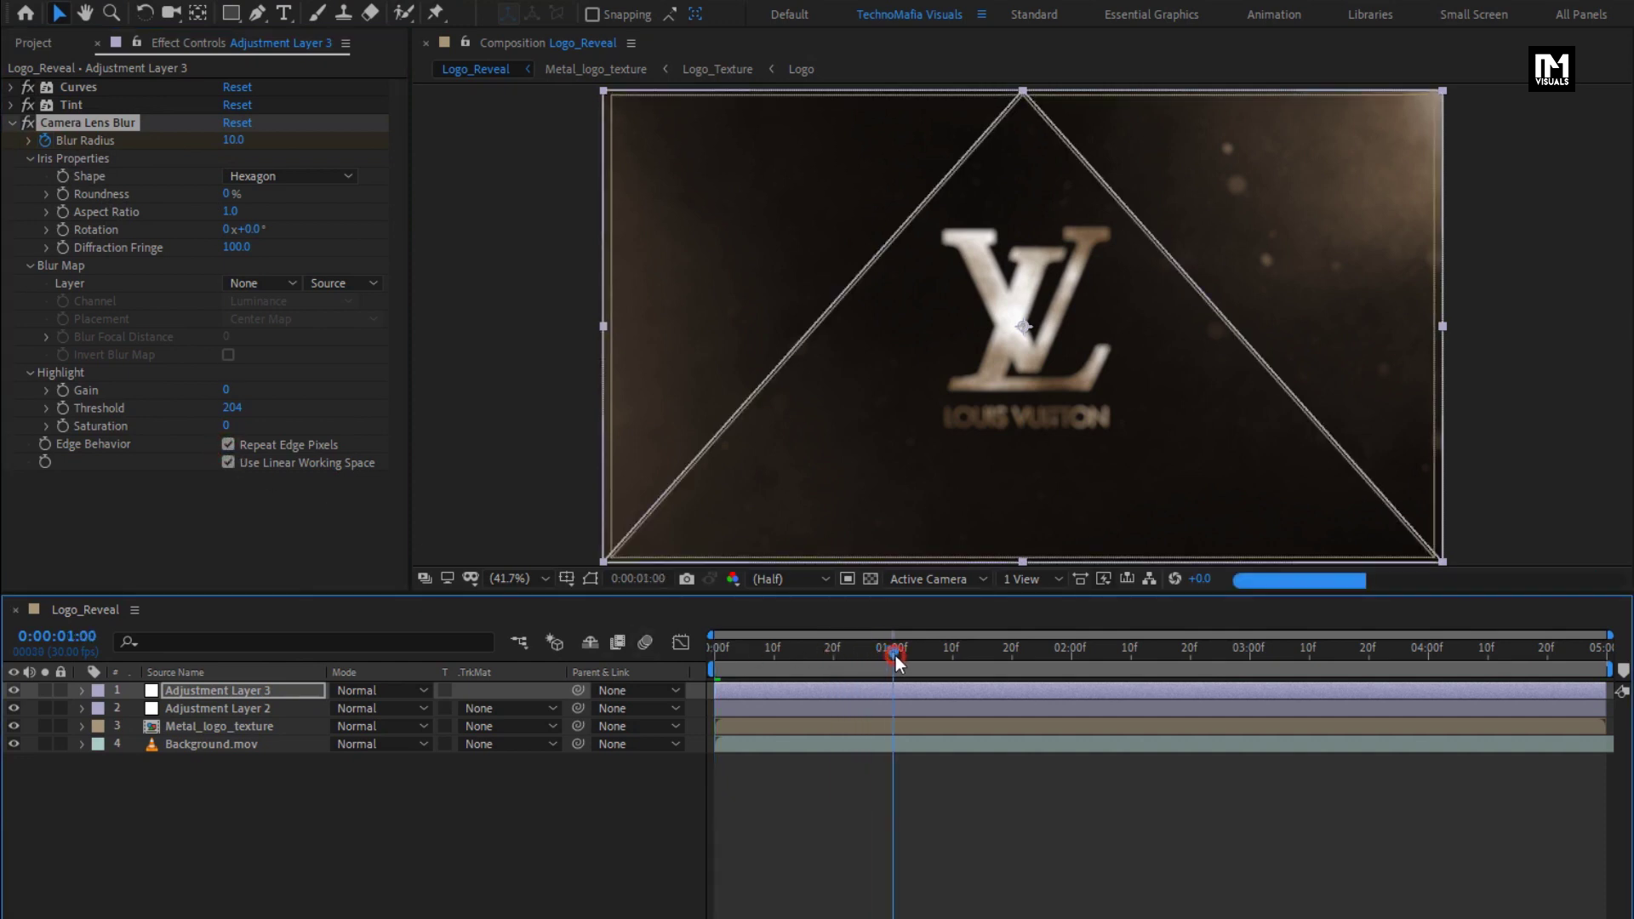
click(221, 139)
text(0)
key(Return)
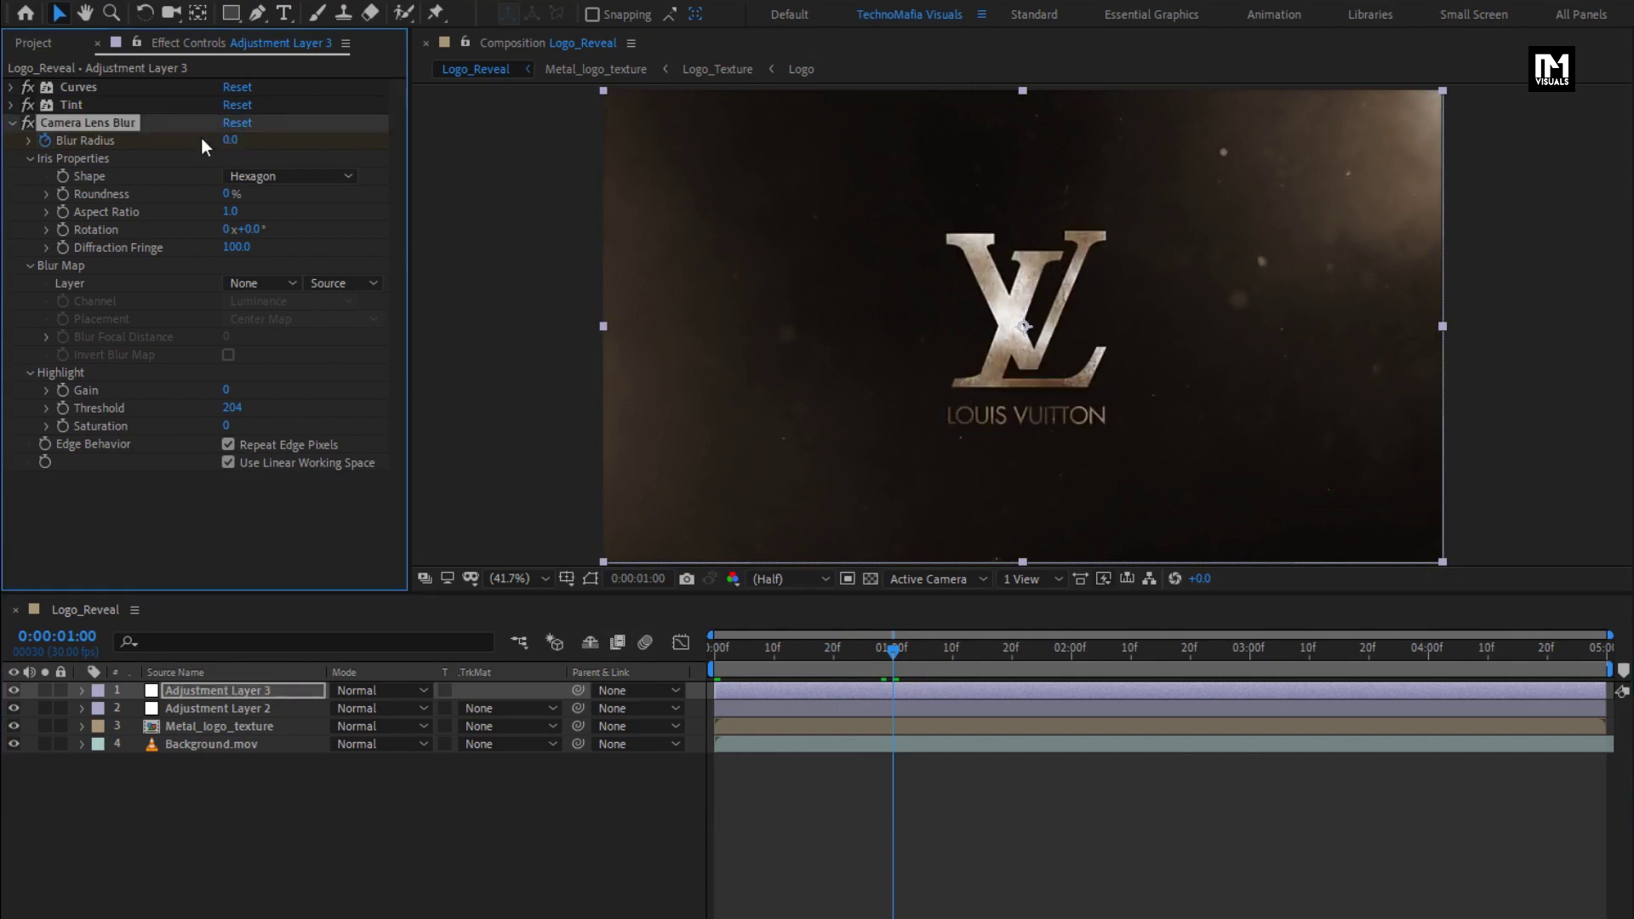
- Add a Blur Radius keyframe at 0:00:02:10 to hold the logo sharp, then move to 2:15
key(u)
click(257, 694)
key(u)
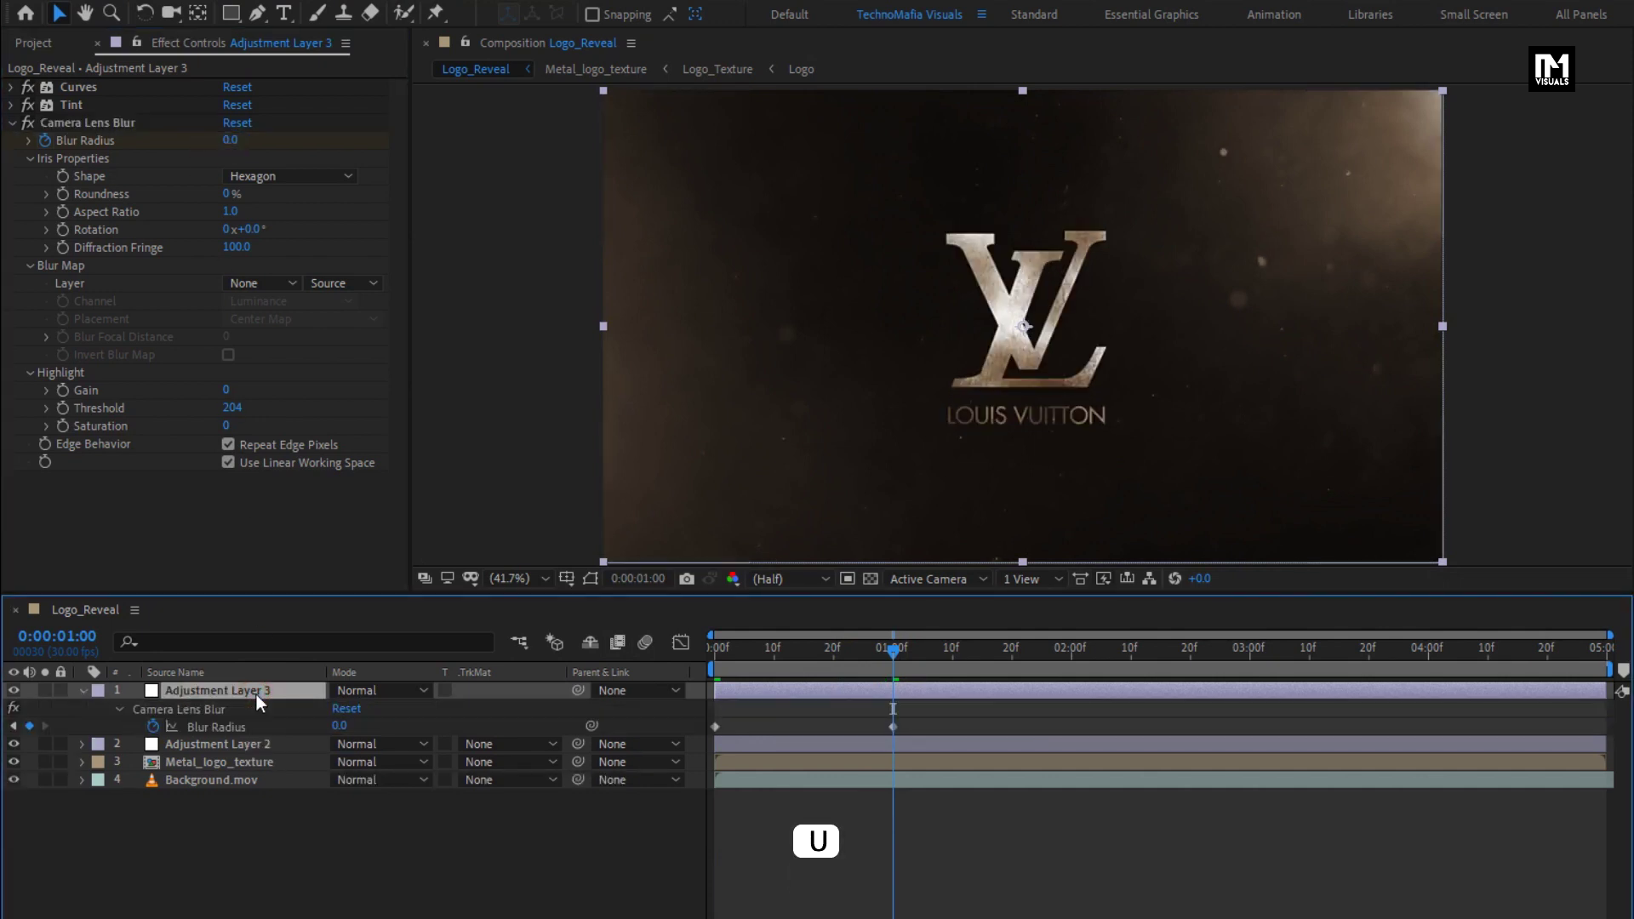
drag(979, 656, 1132, 660)
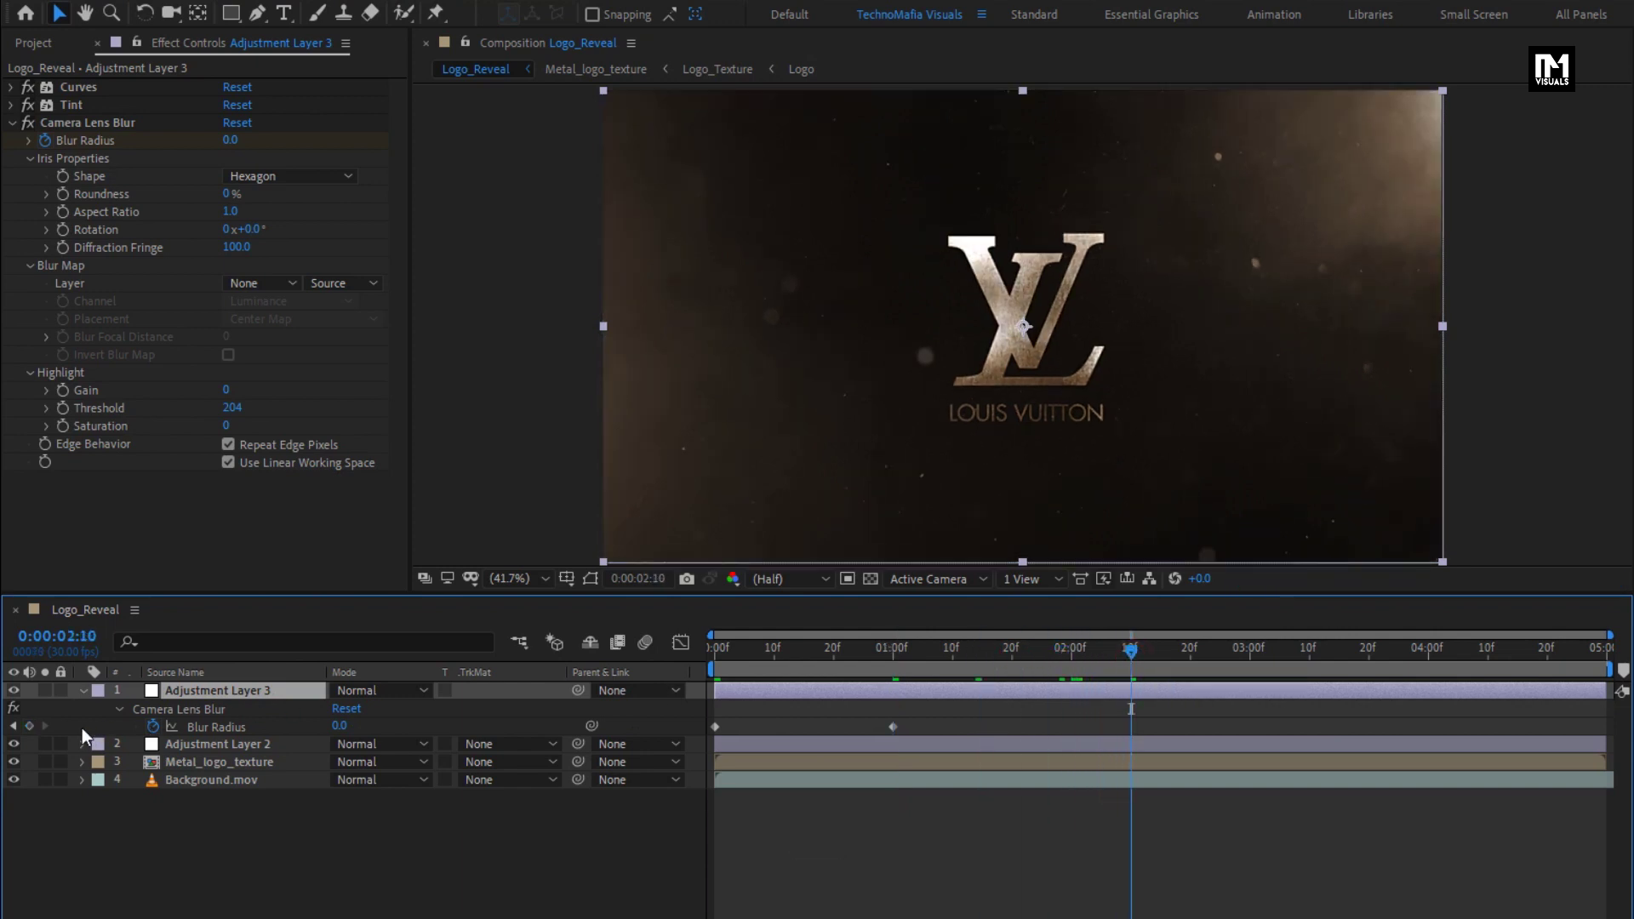
click(29, 726)
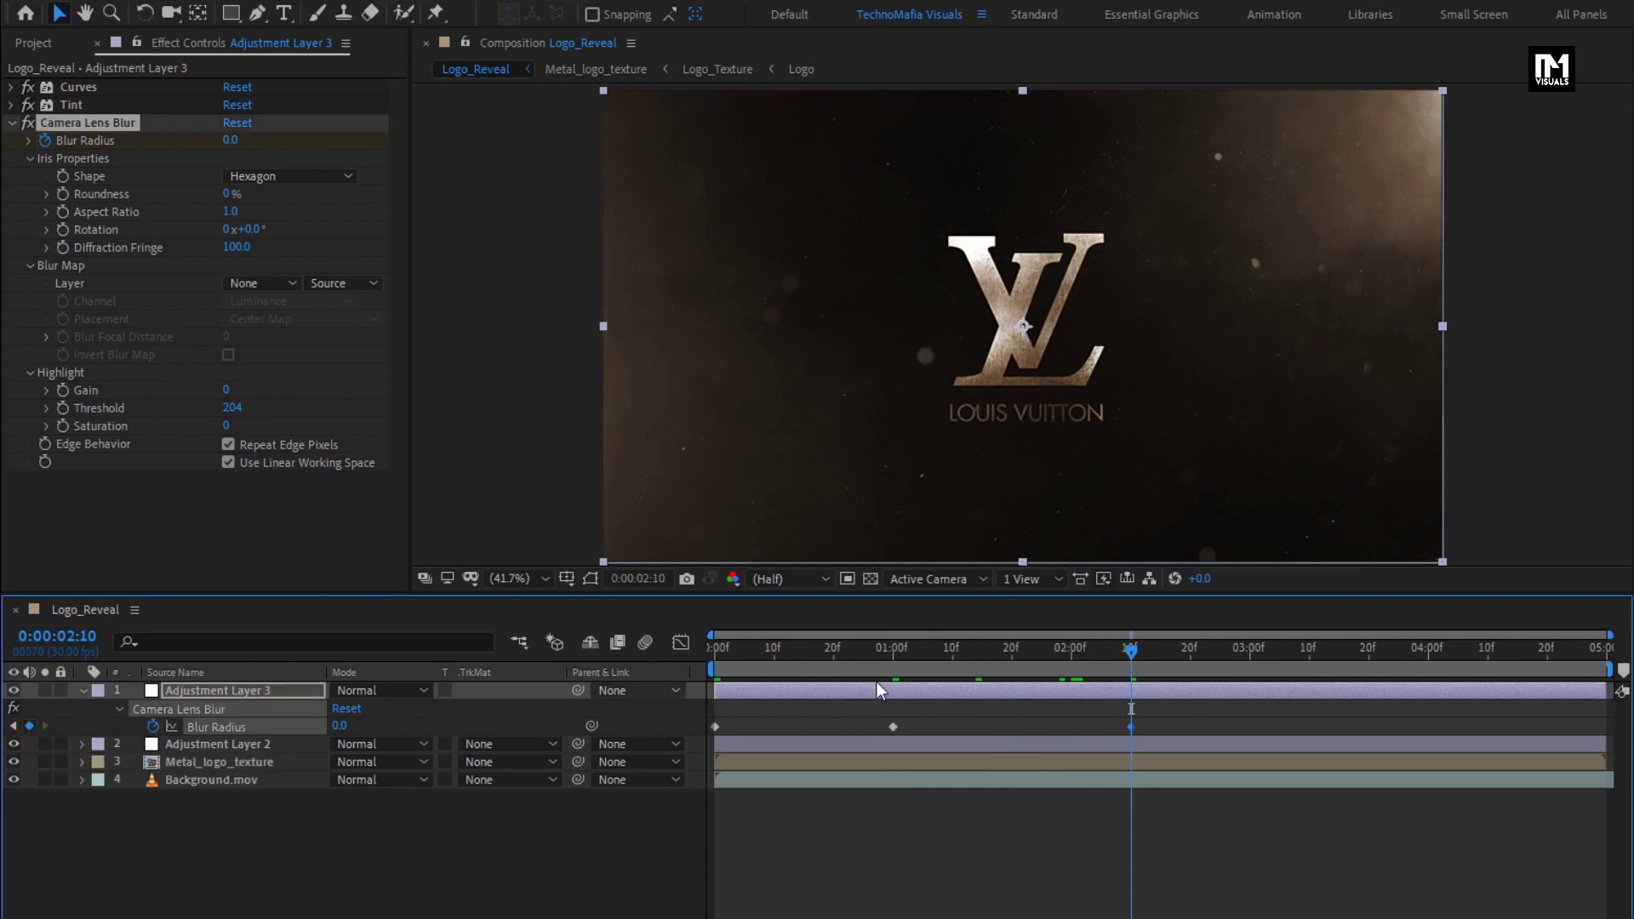
drag(1128, 654, 1162, 652)
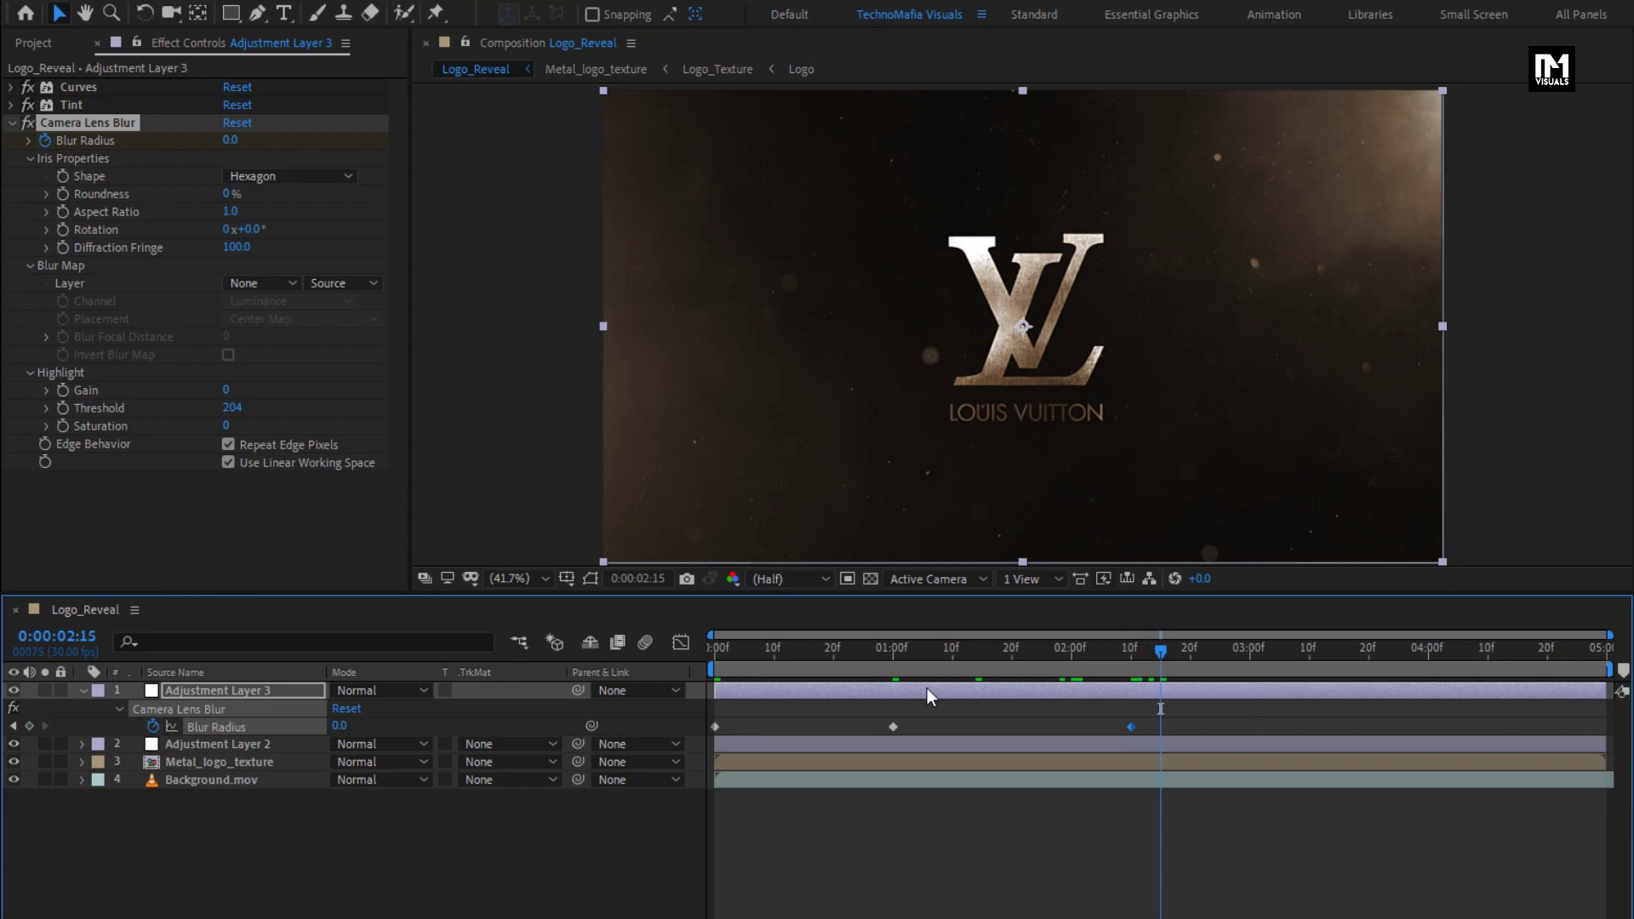
click(342, 726)
- Keyframe Blur Radius at 50 on 2:15, 0 on 3:00 and 50 on 3:15
text(50)
key(Return)
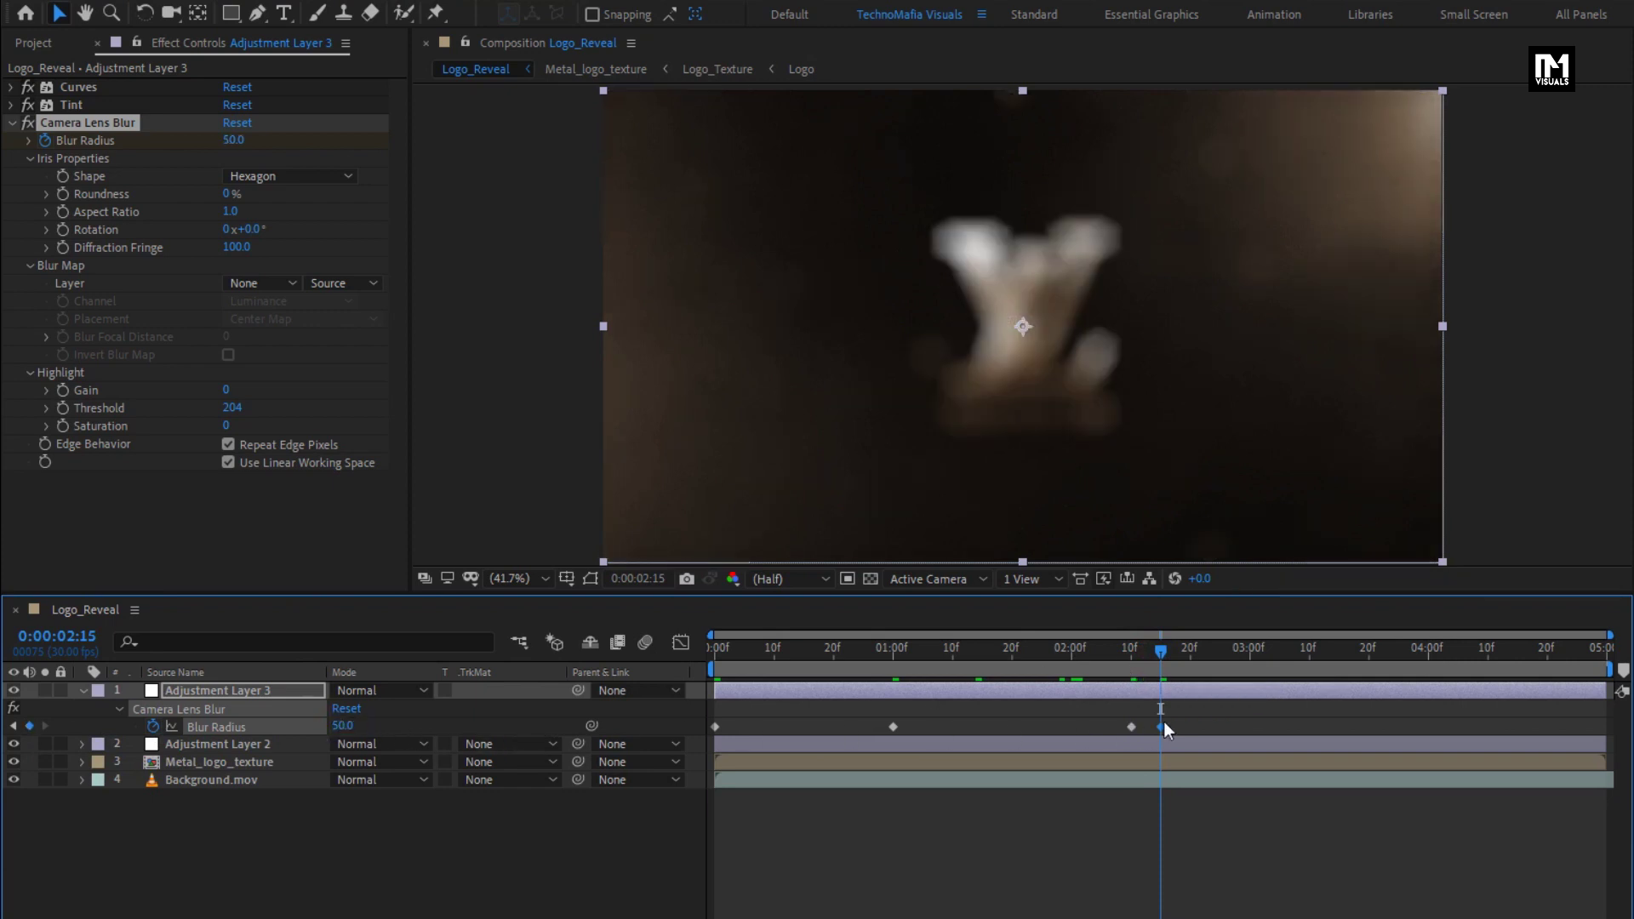
drag(1161, 655, 1249, 664)
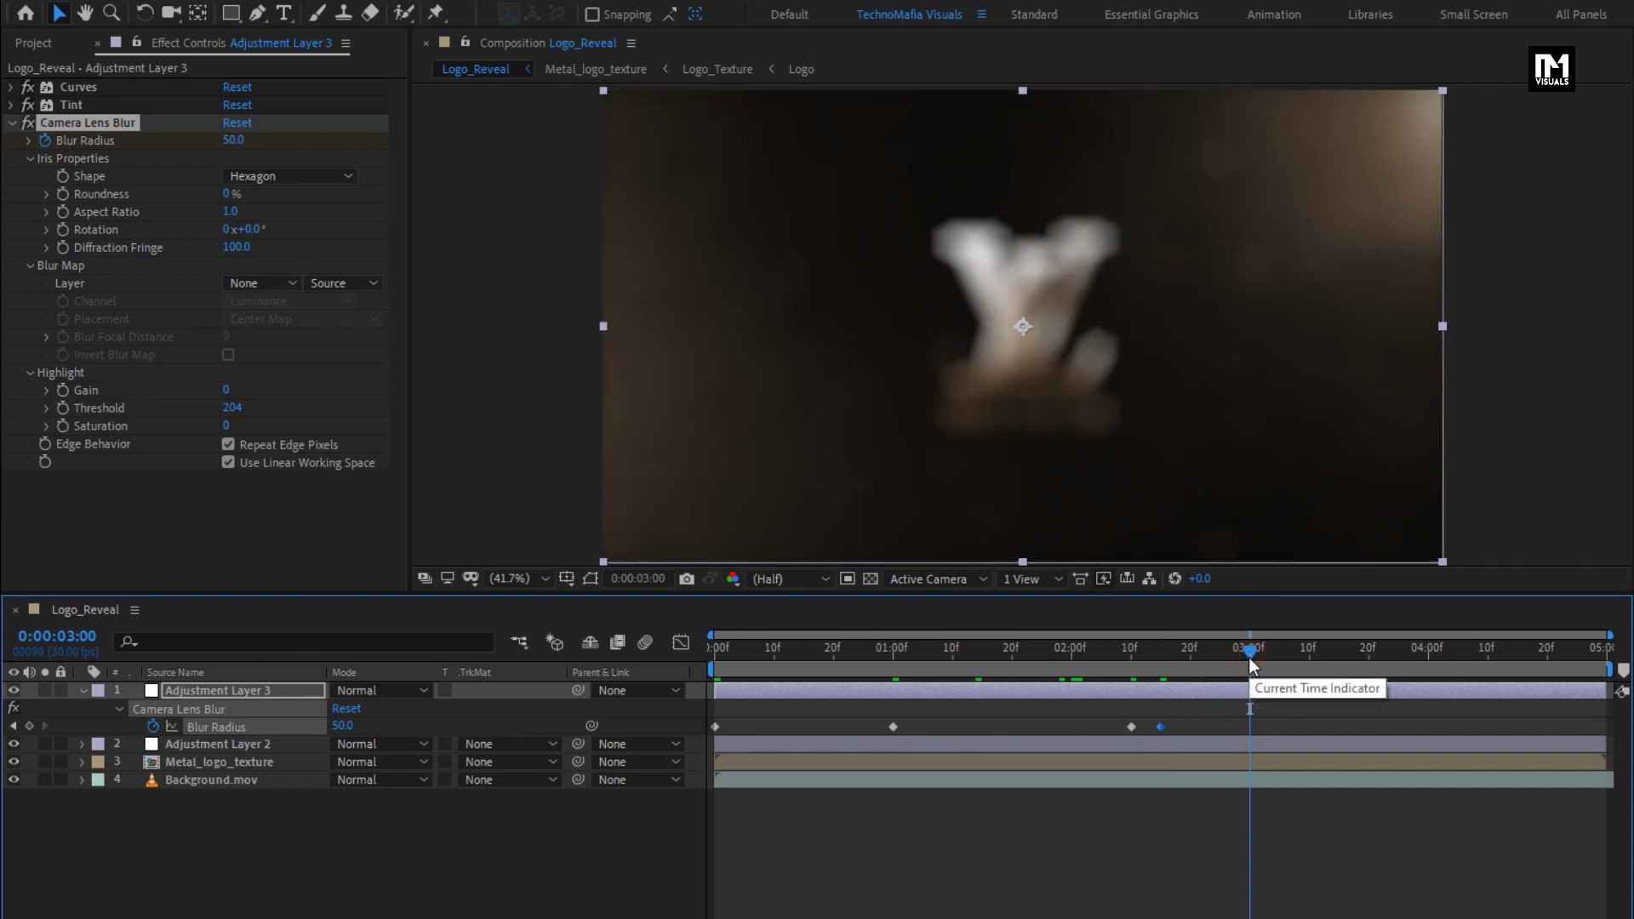
click(343, 726)
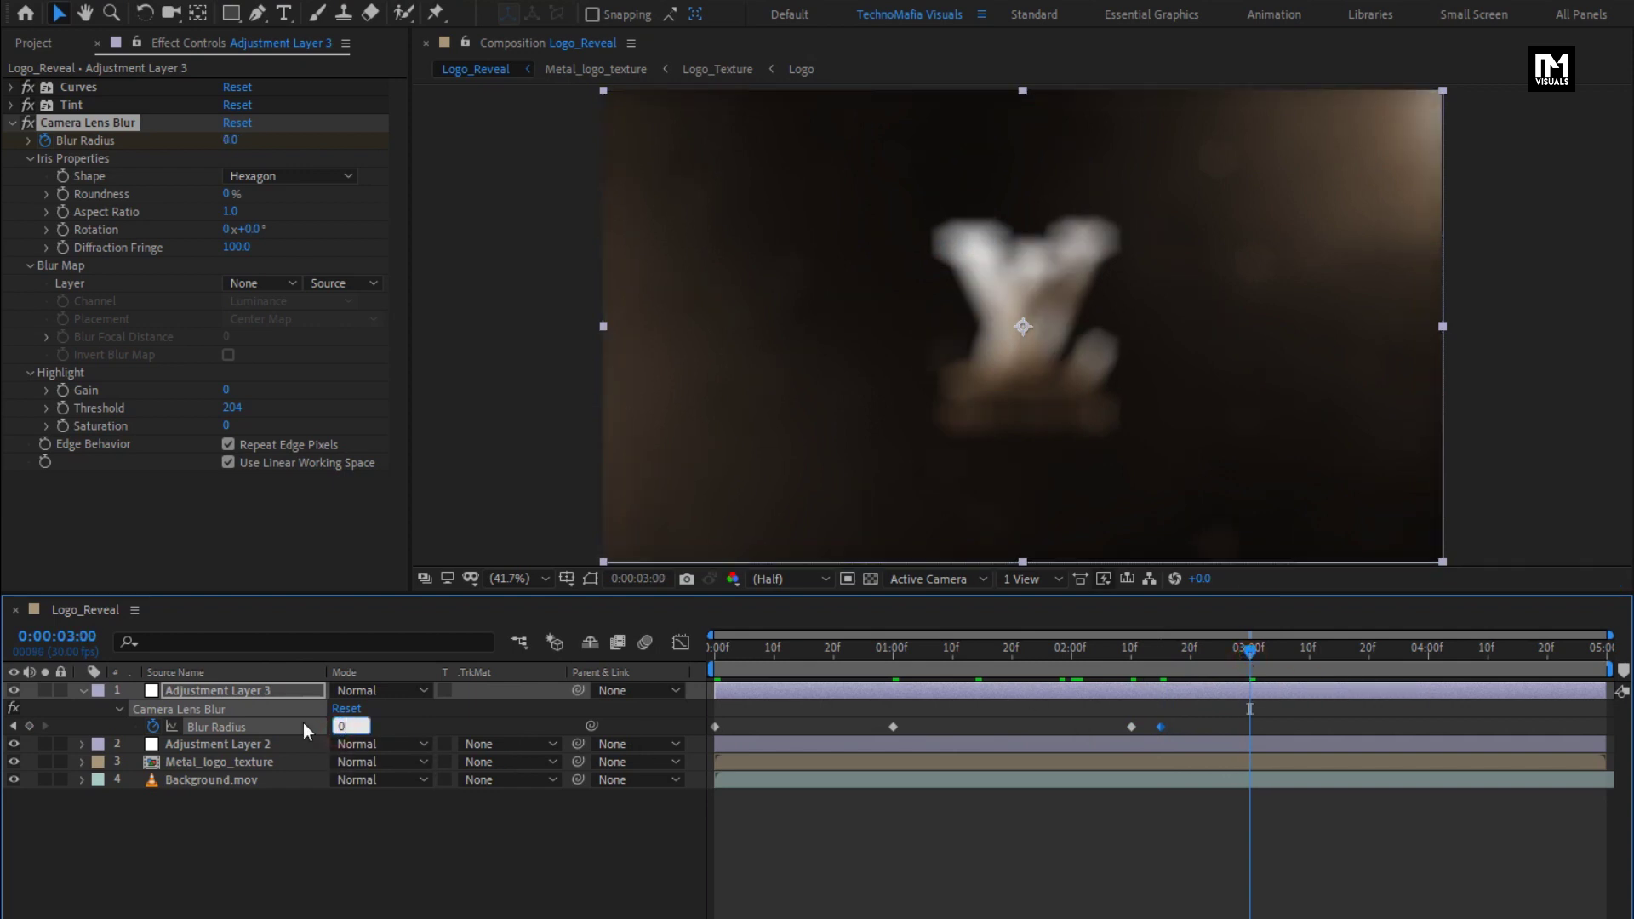
key(Return)
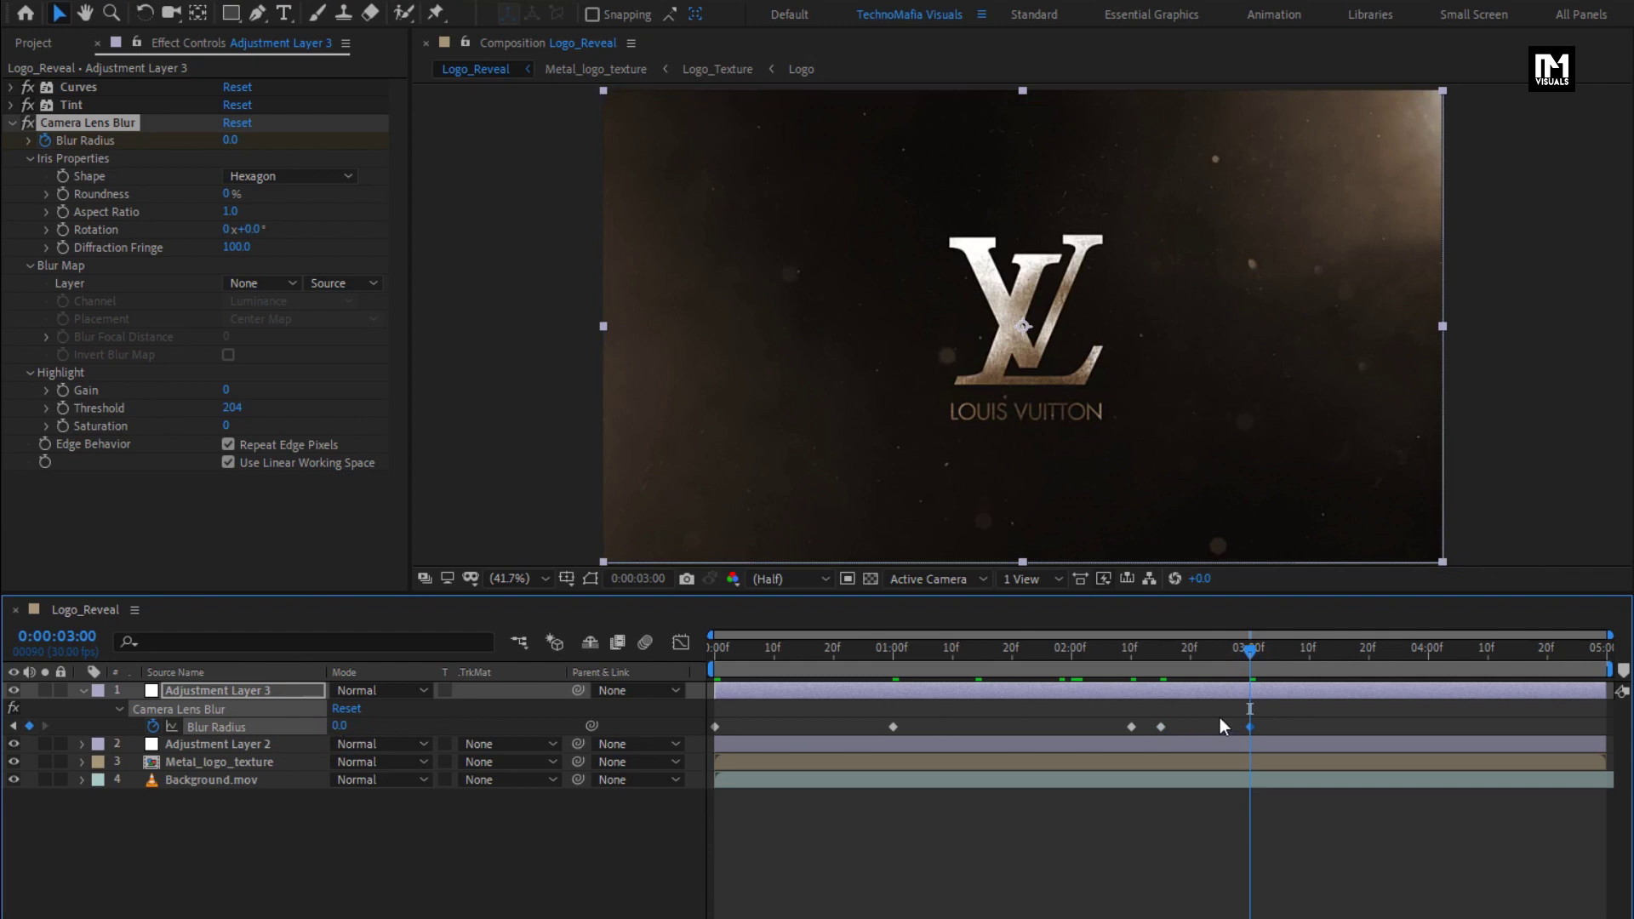
click(1312, 662)
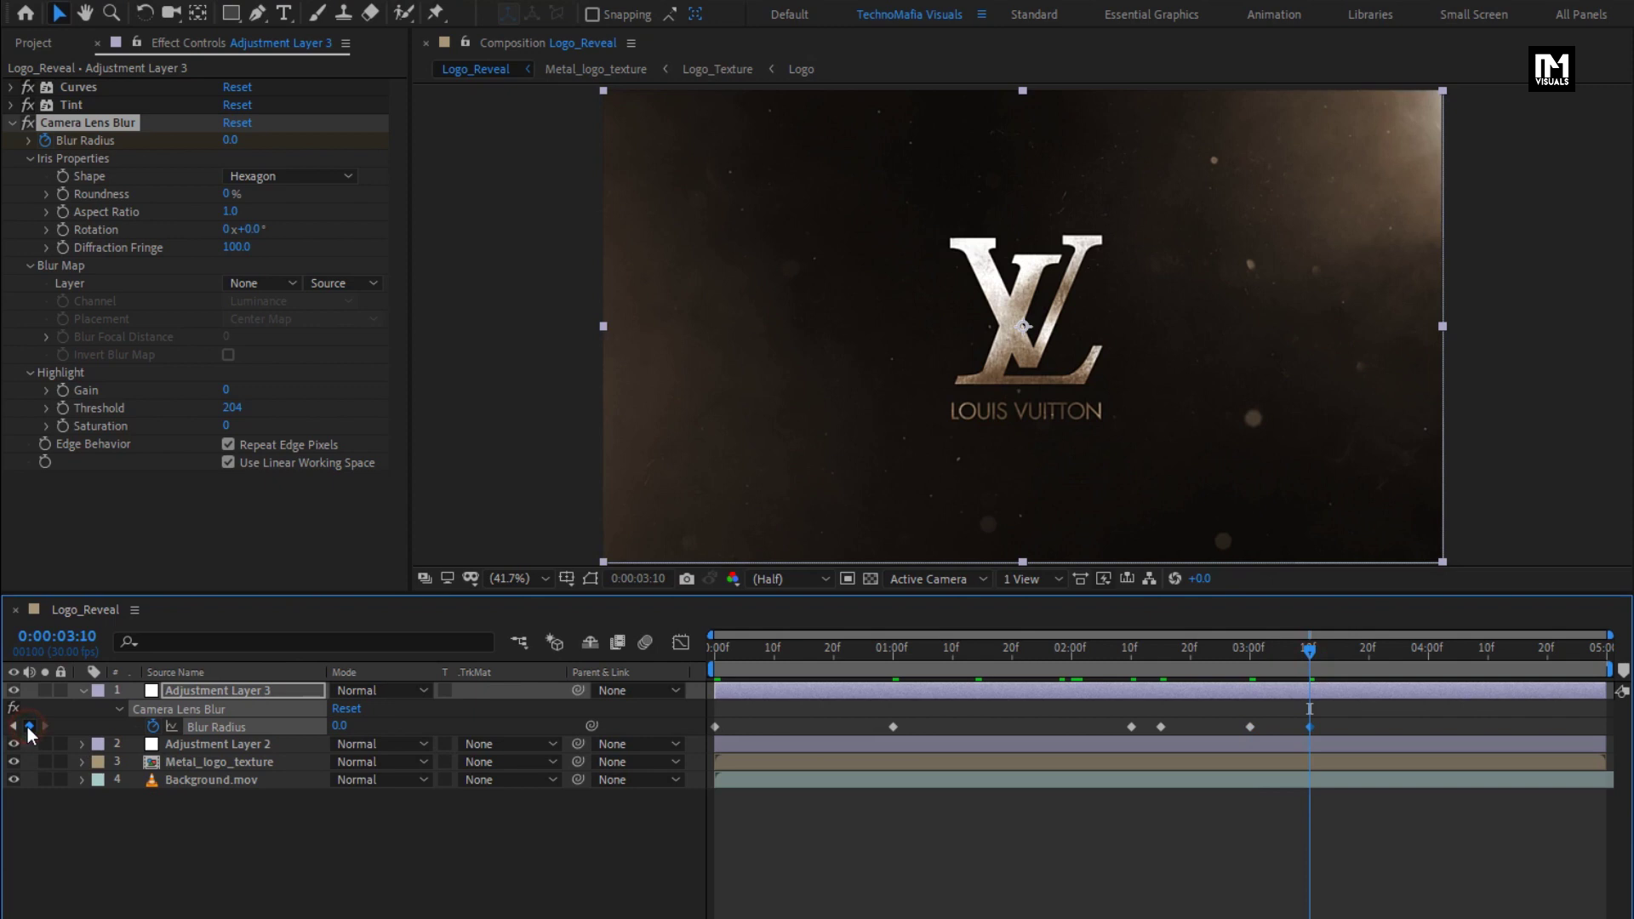
click(1368, 655)
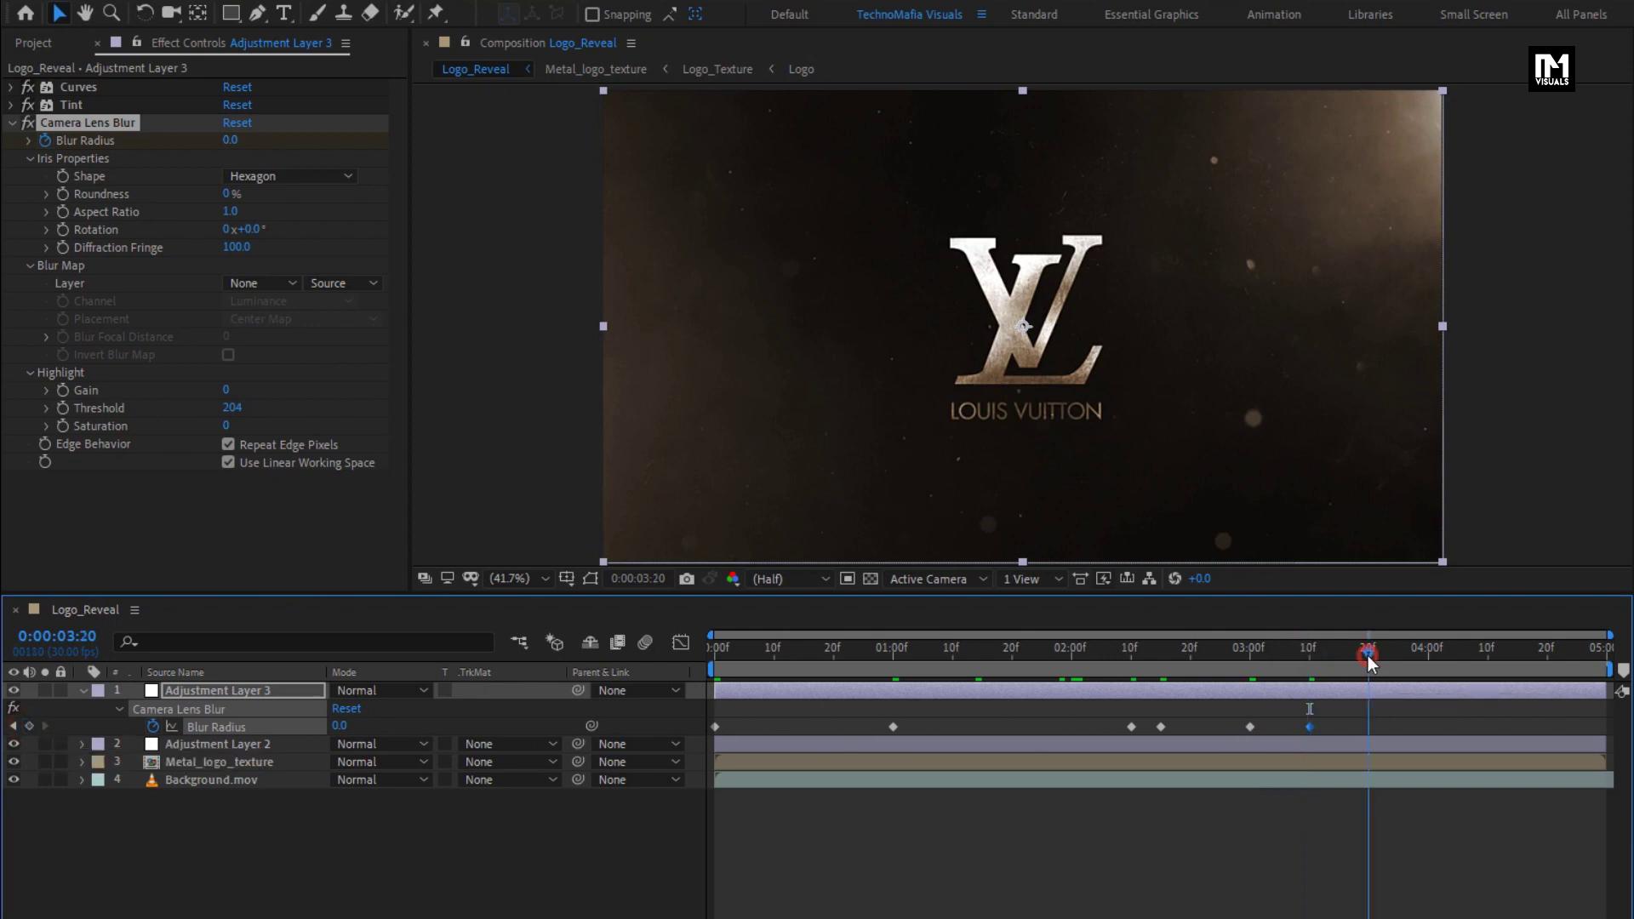
drag(1367, 655, 1338, 656)
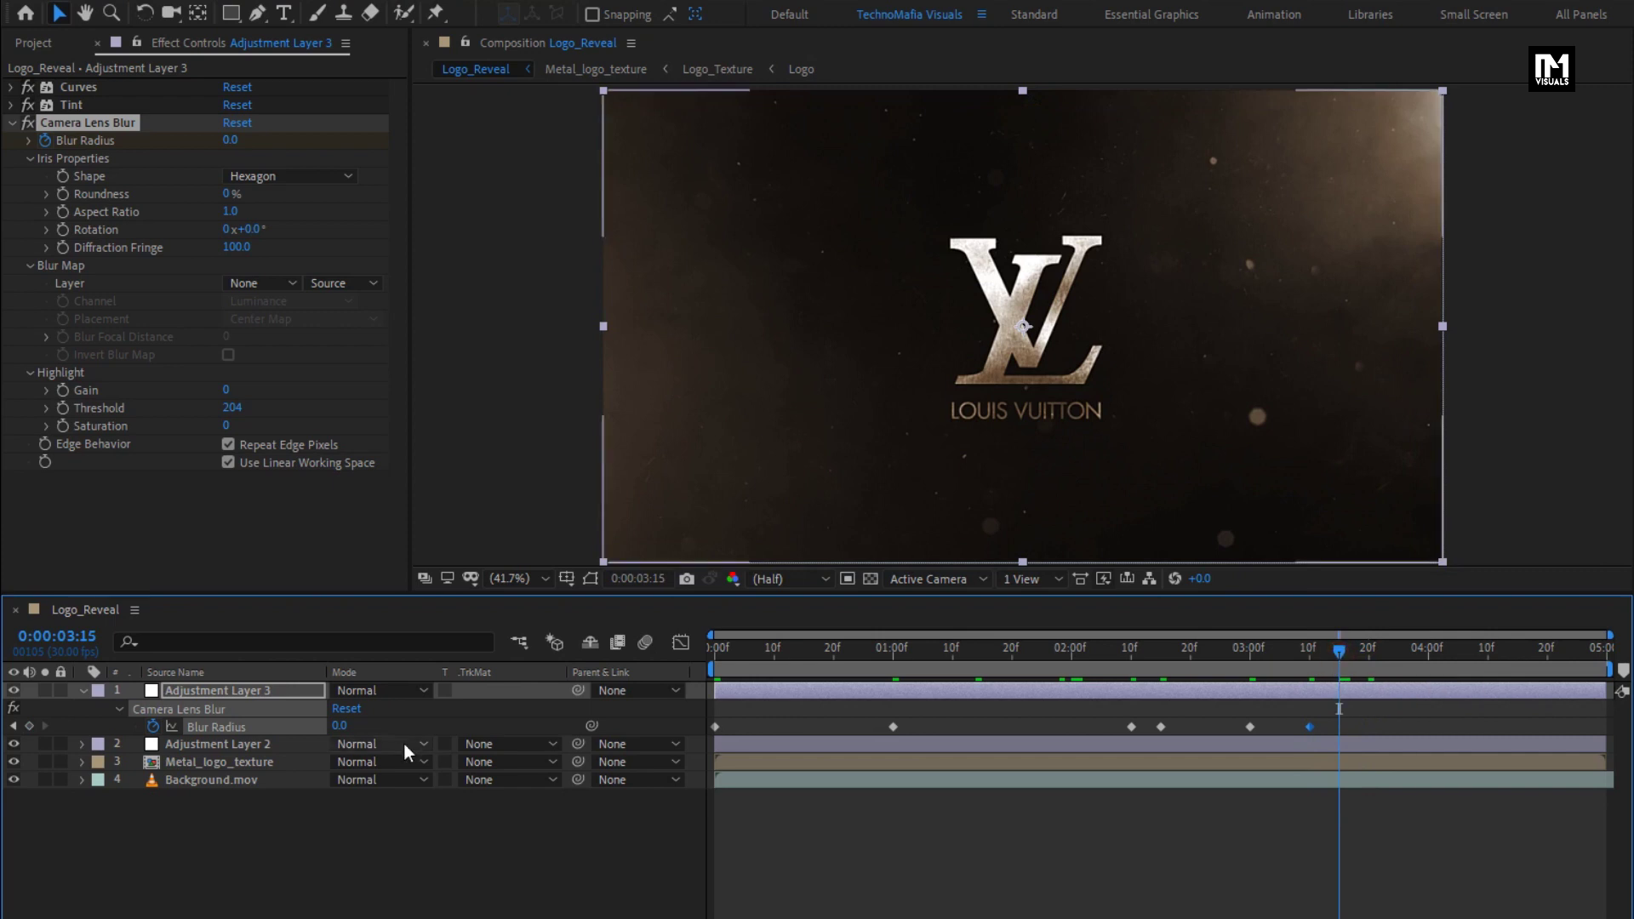
click(339, 728)
key(Return)
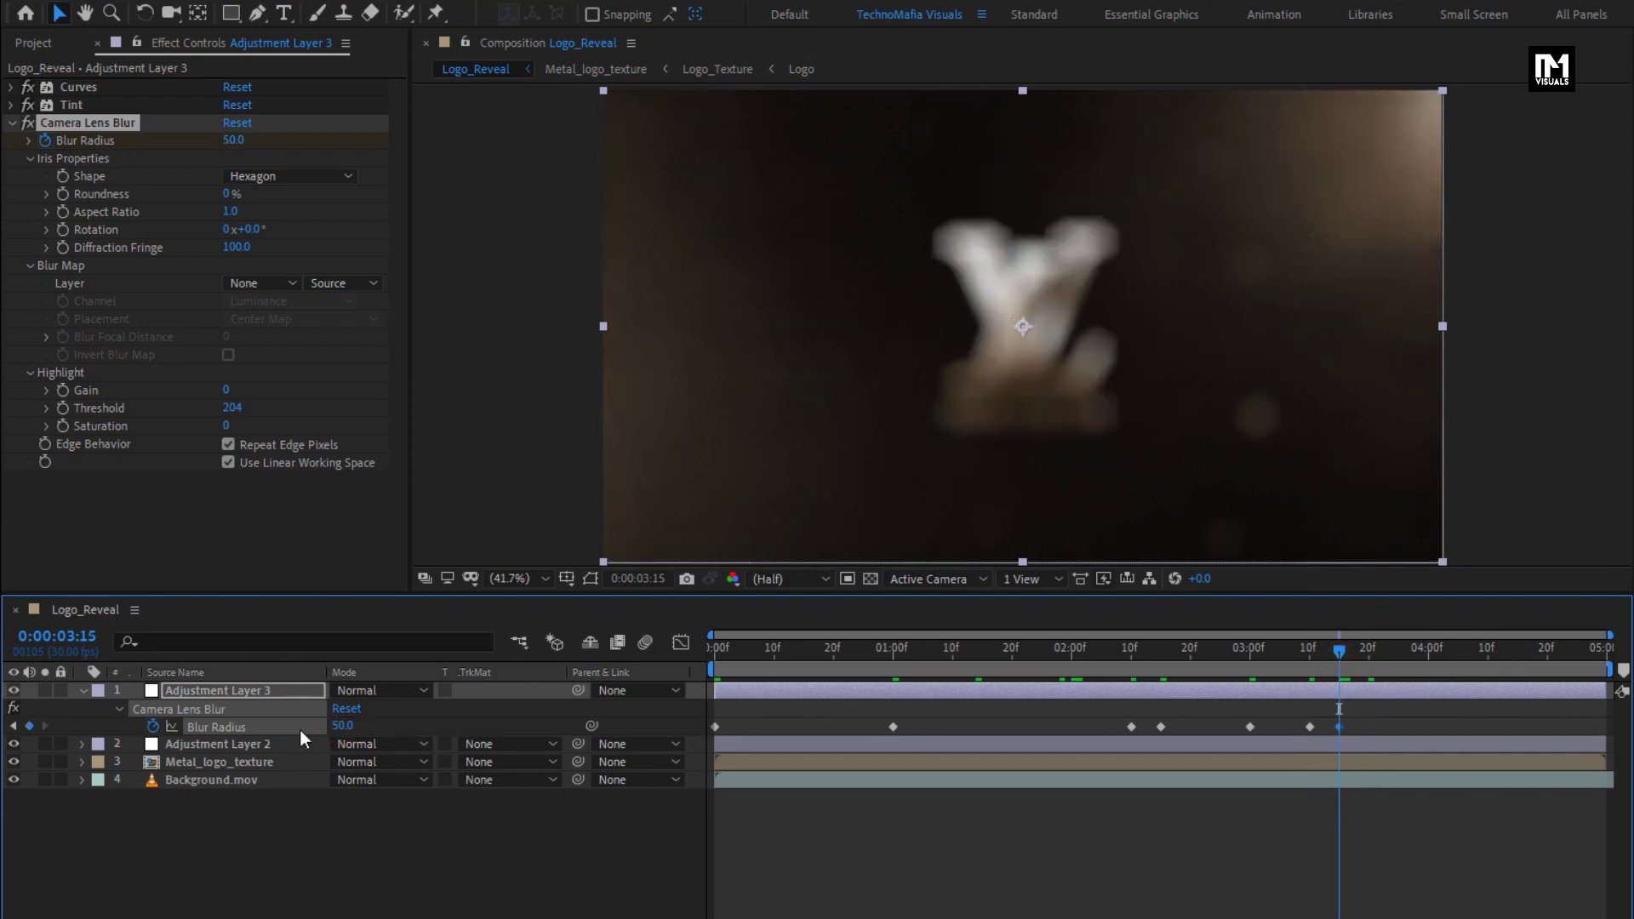
- Keyframe Blur Radius at 0 on 4:00 and 50 on 4:29, then preview from the start
drag(1383, 660, 1428, 660)
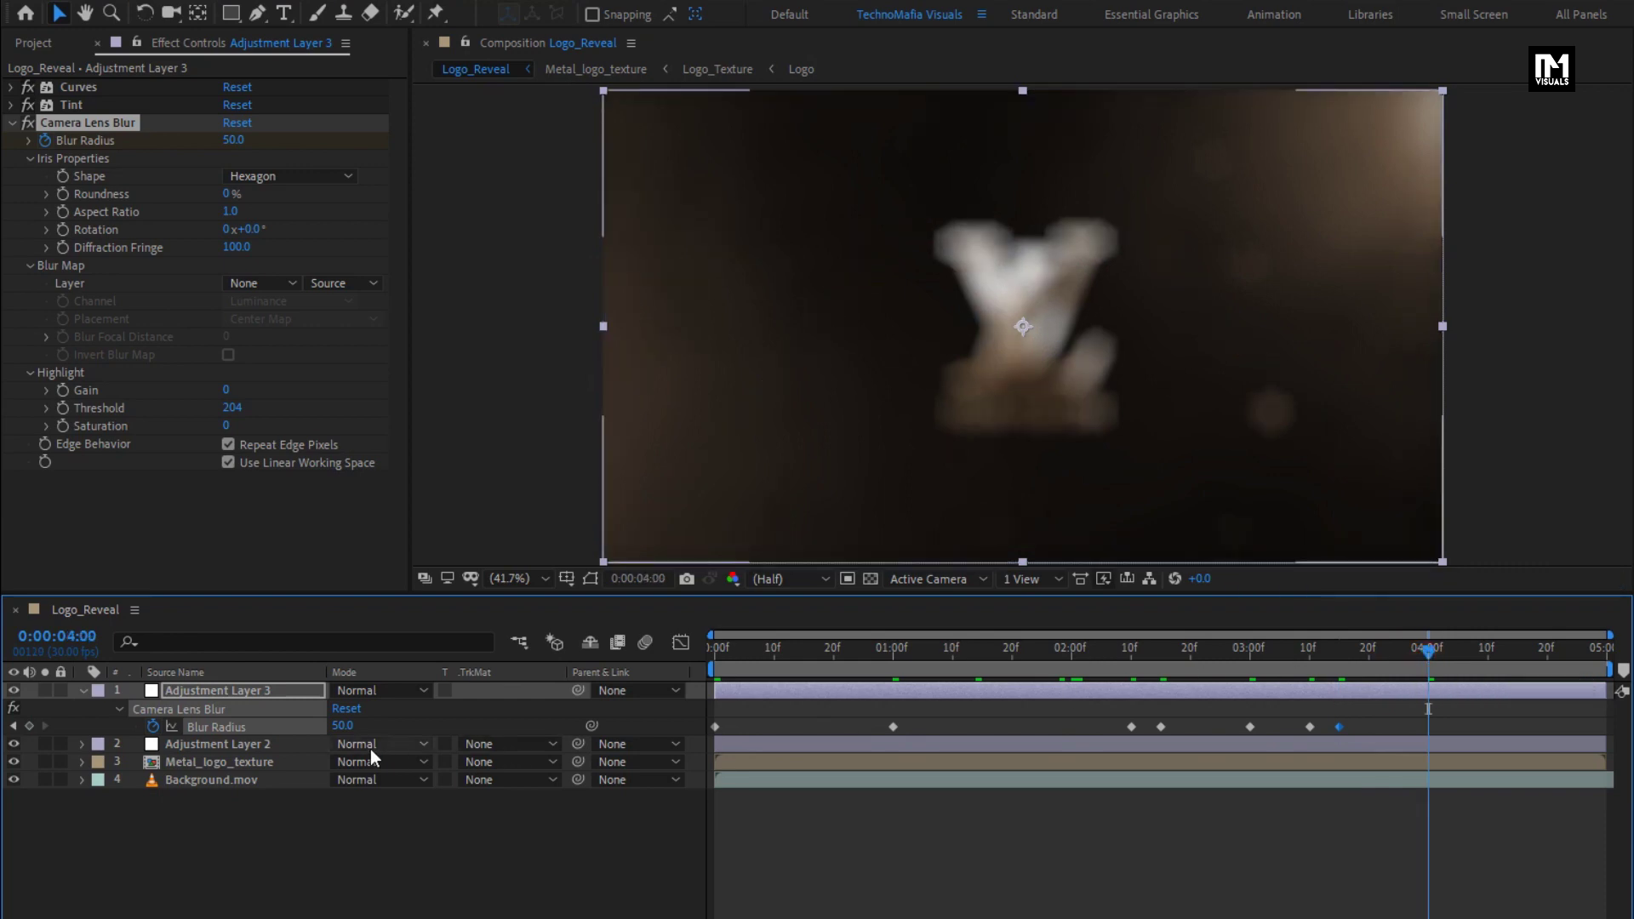
click(340, 726)
text(0)
key(Return)
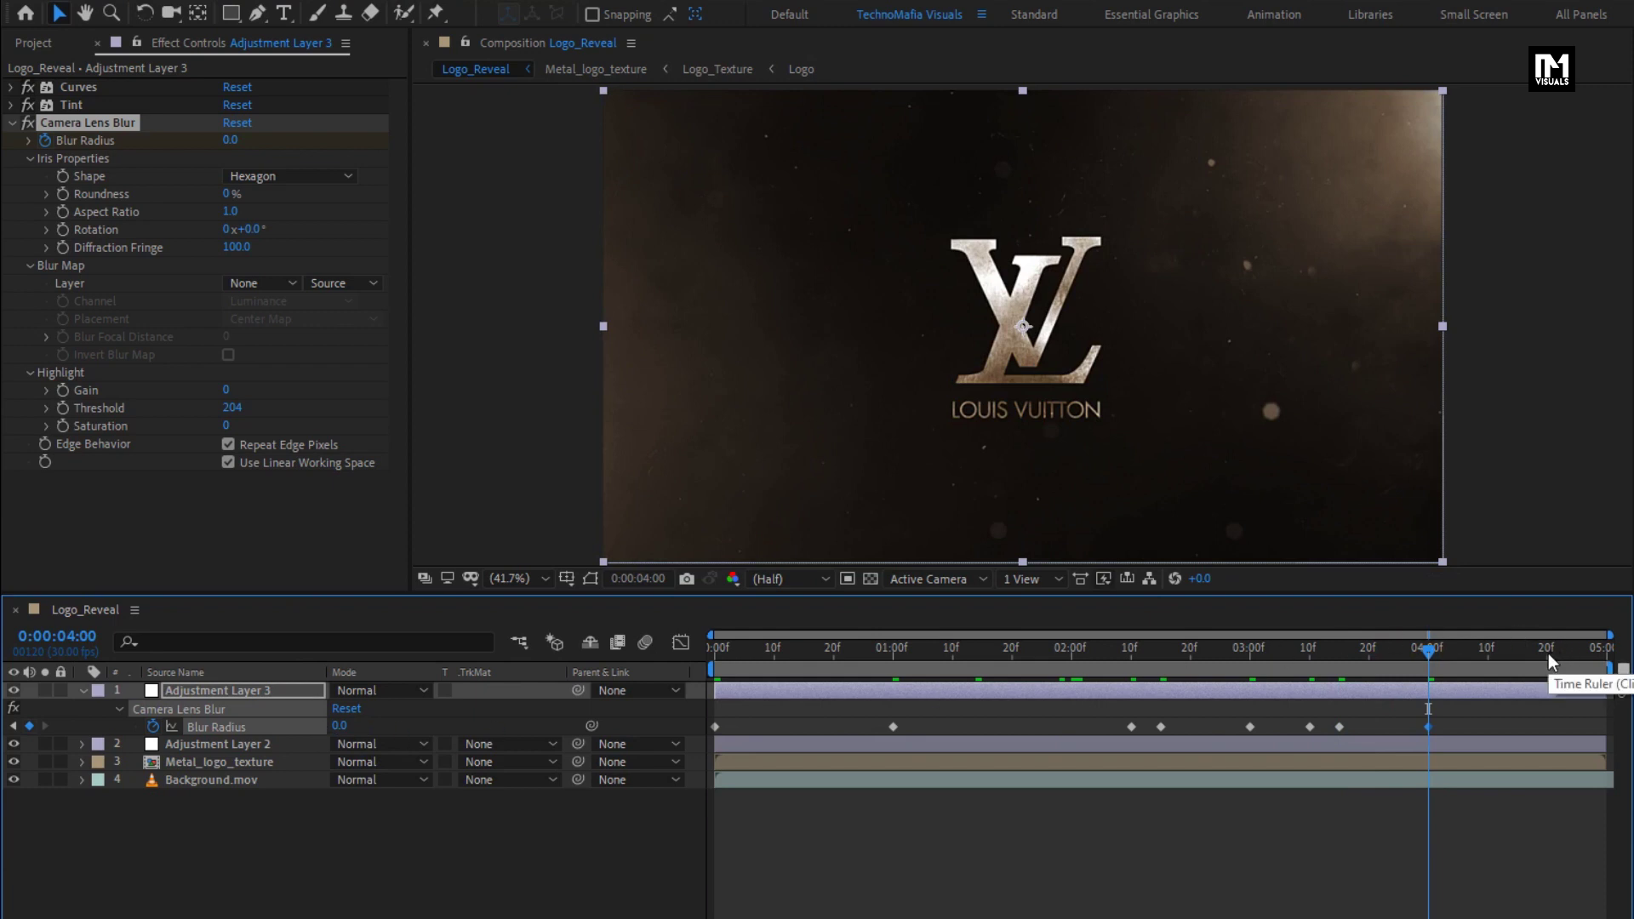
drag(1549, 654, 1522, 657)
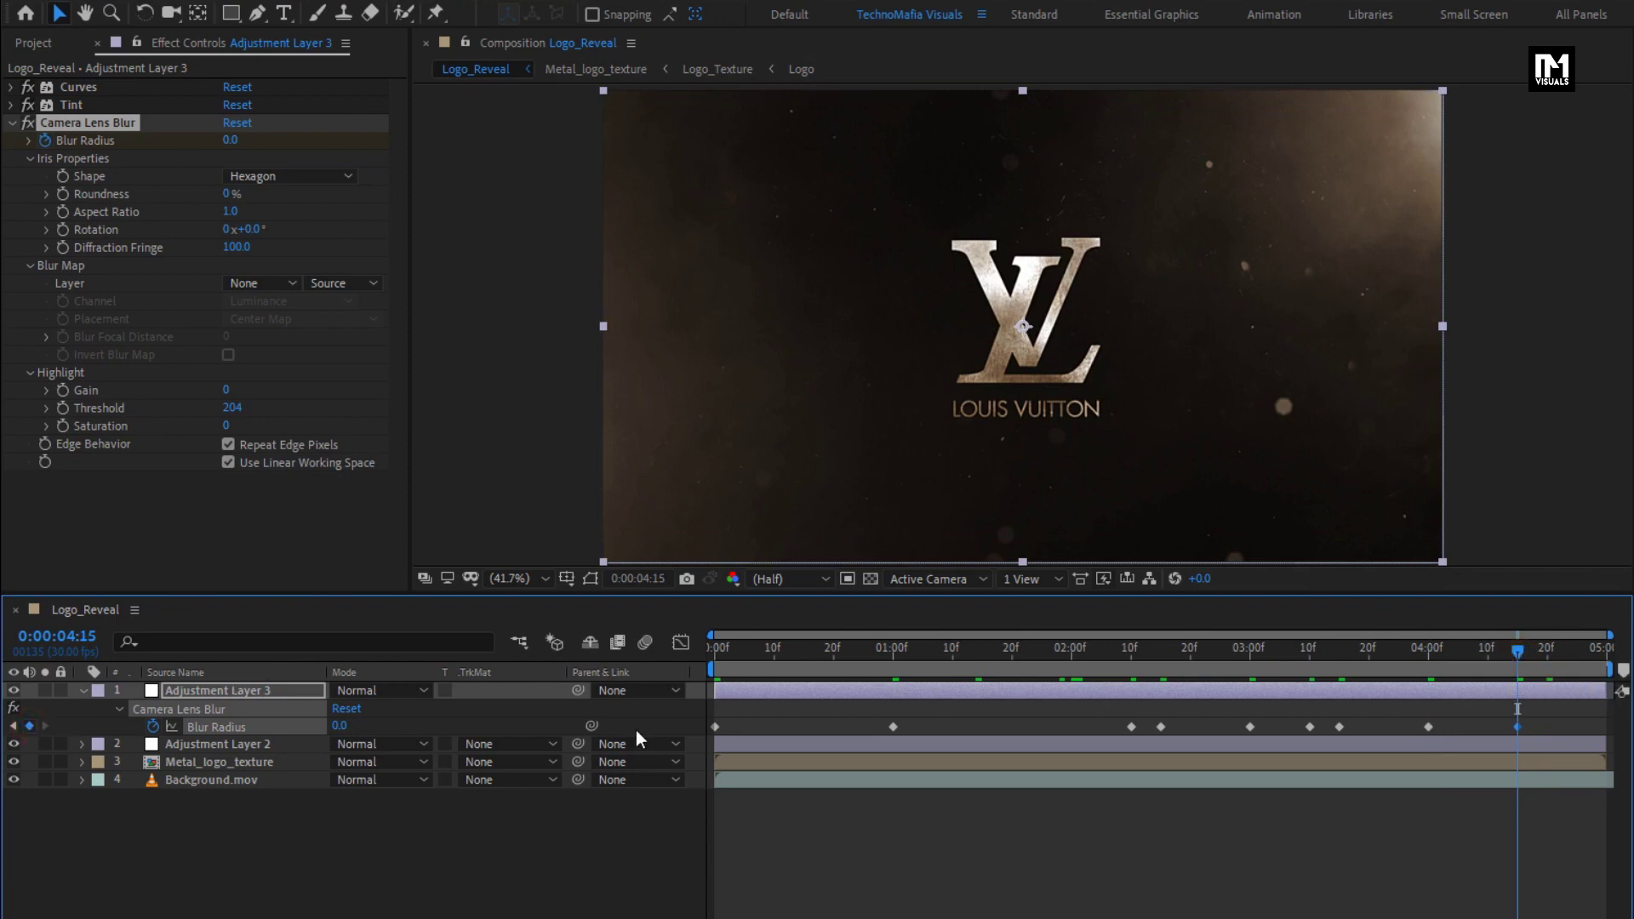
drag(1521, 657, 1615, 658)
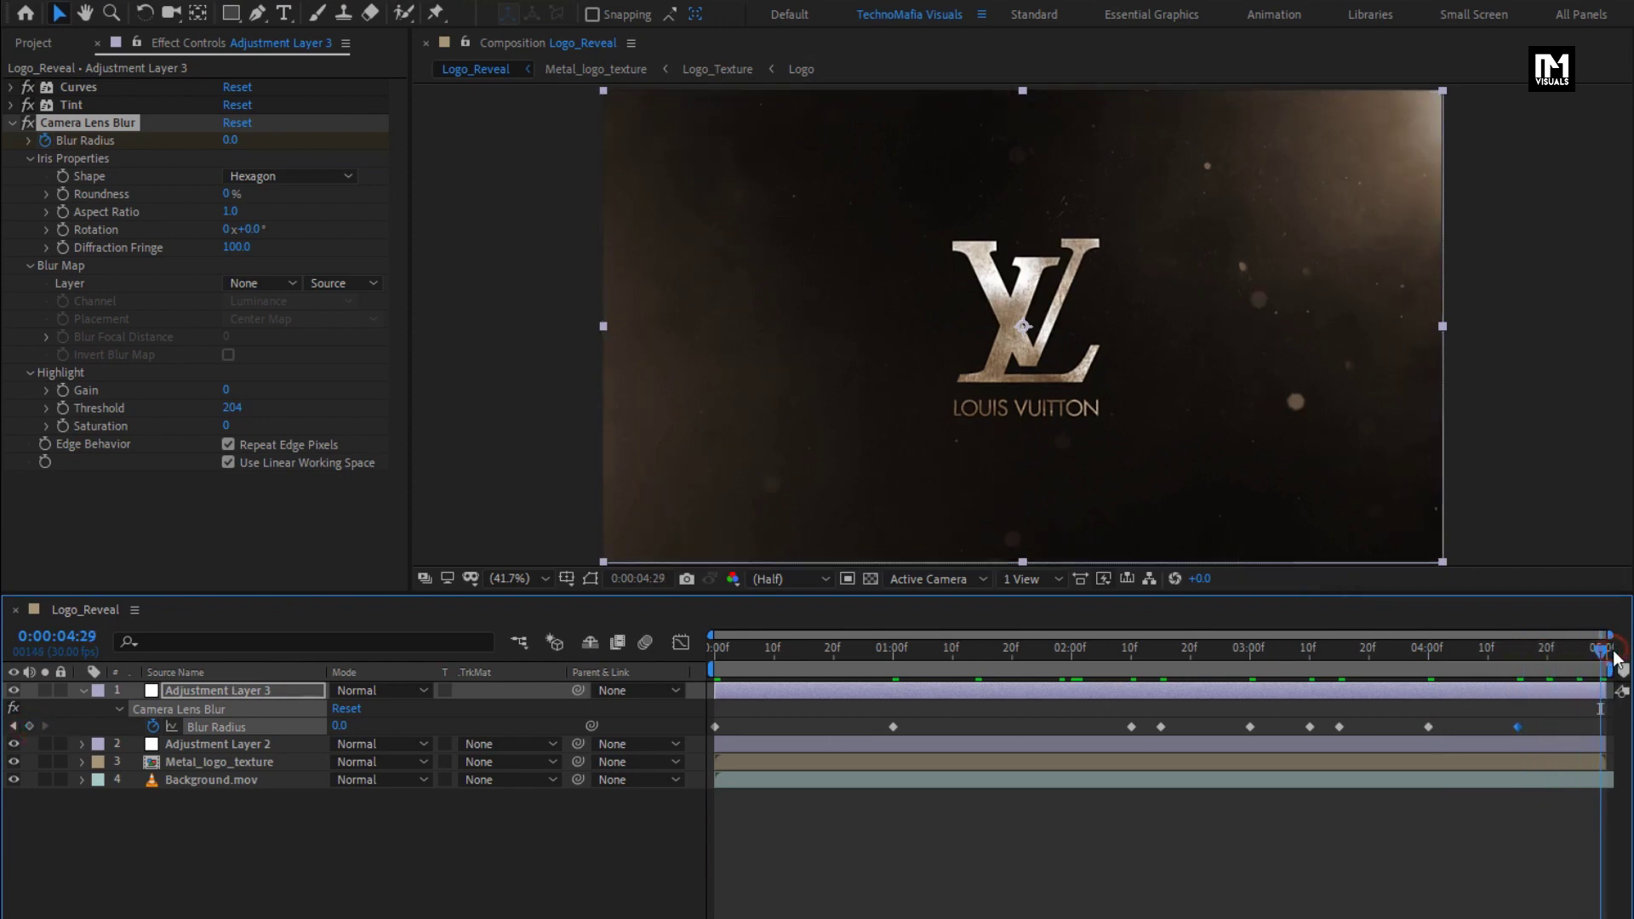
click(345, 727)
text(50)
key(Return)
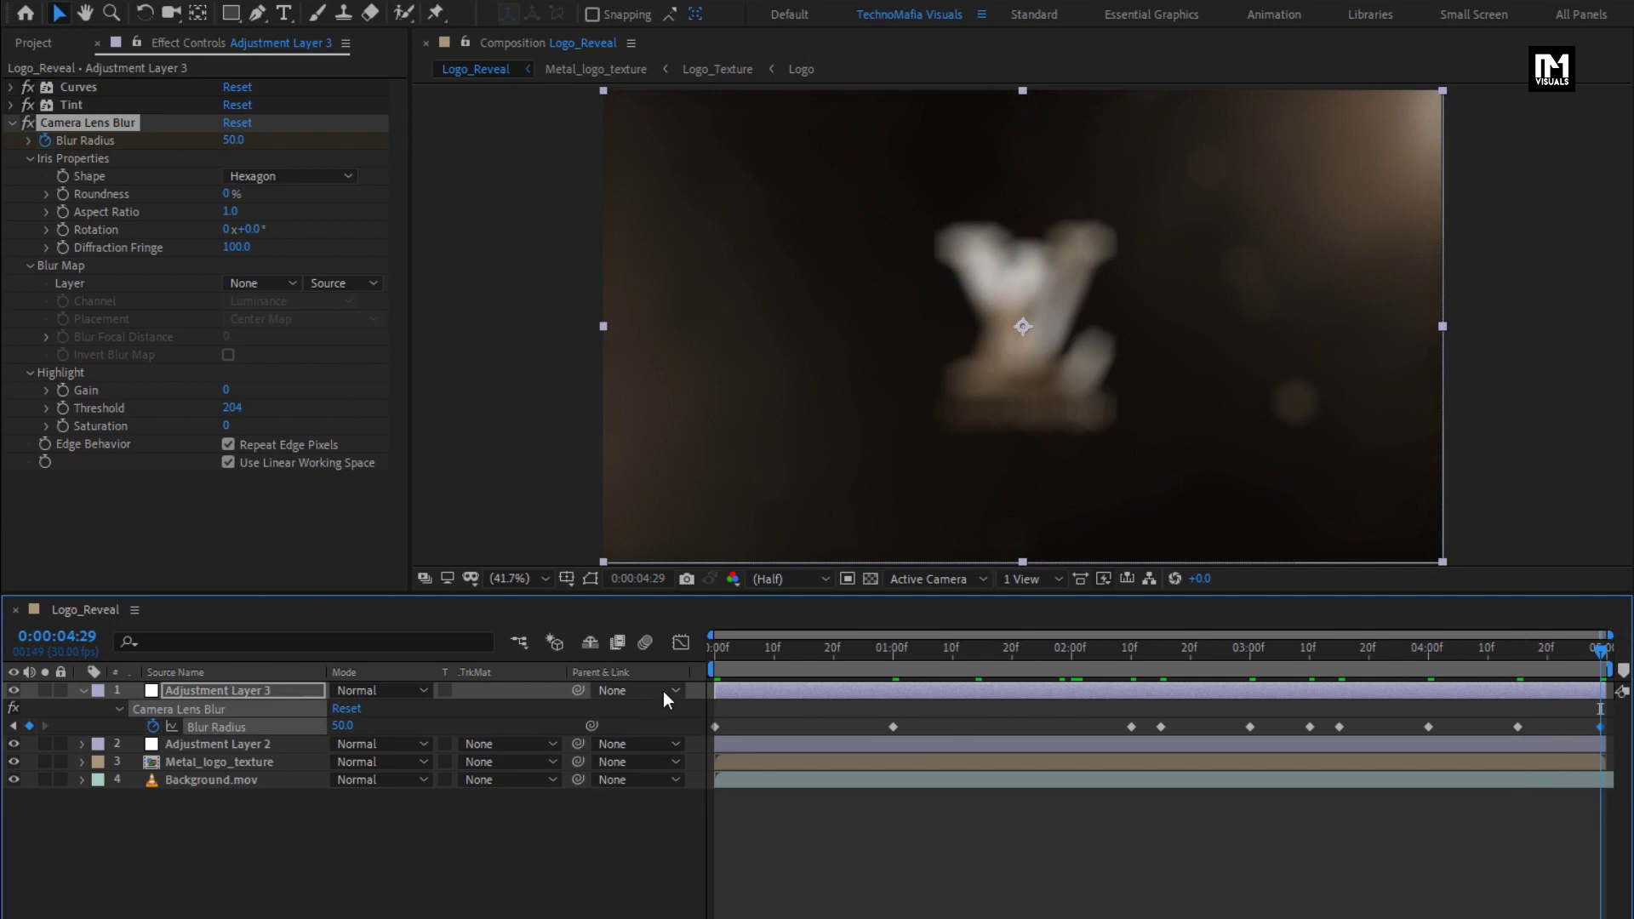
click(717, 652)
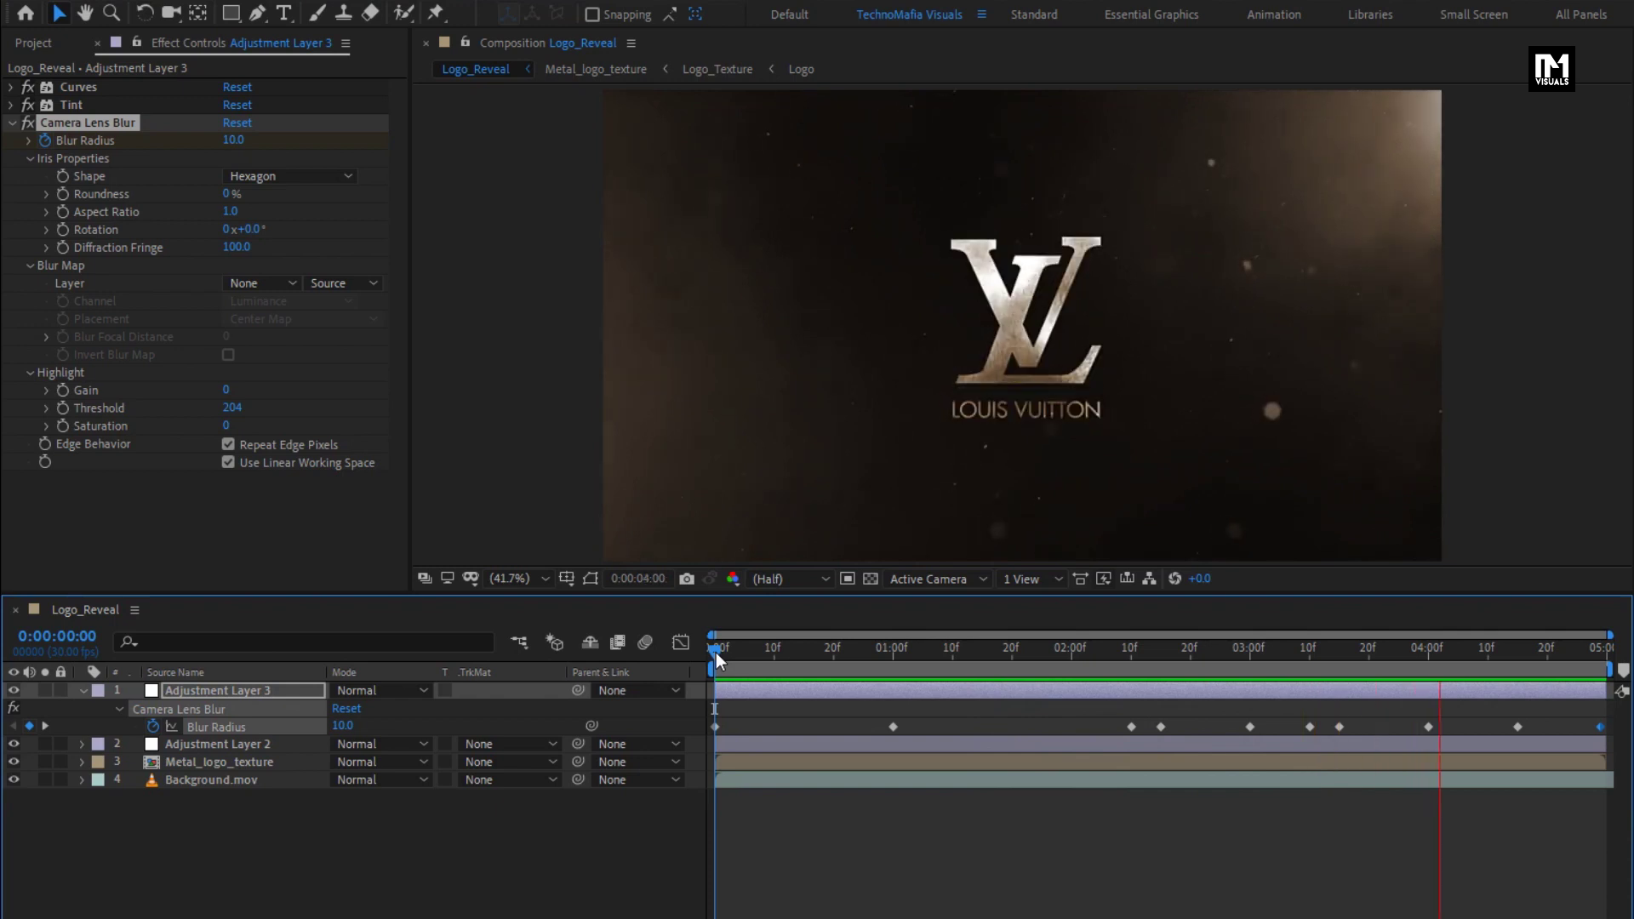
key(space)
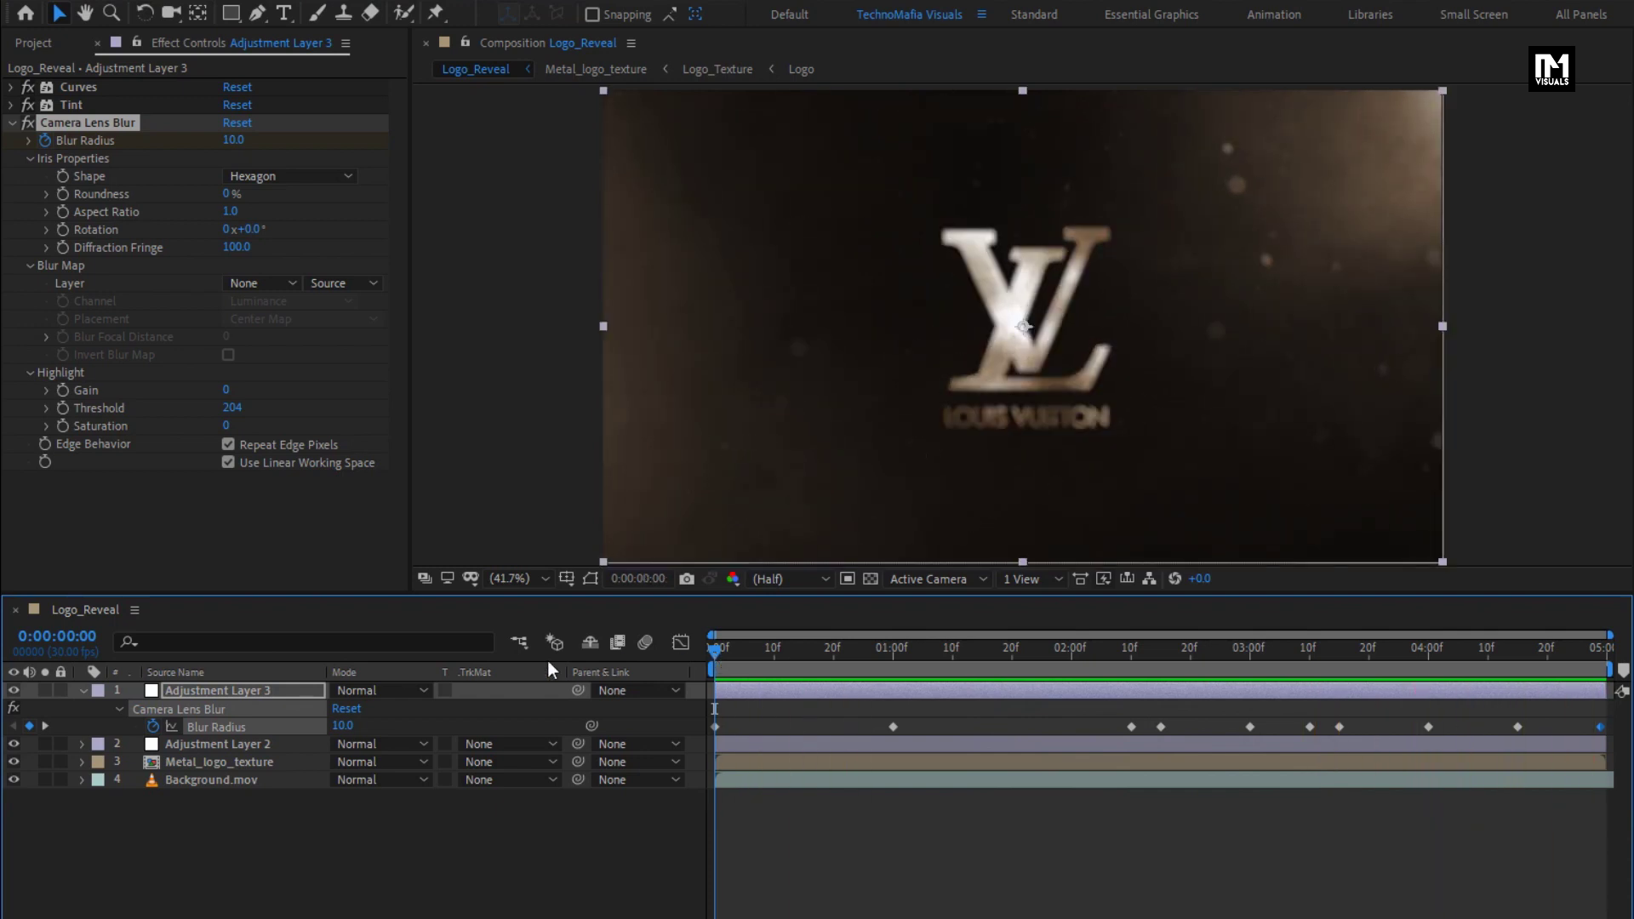
- Create a black full-size solid layer named Frame
click(82, 692)
click(267, 823)
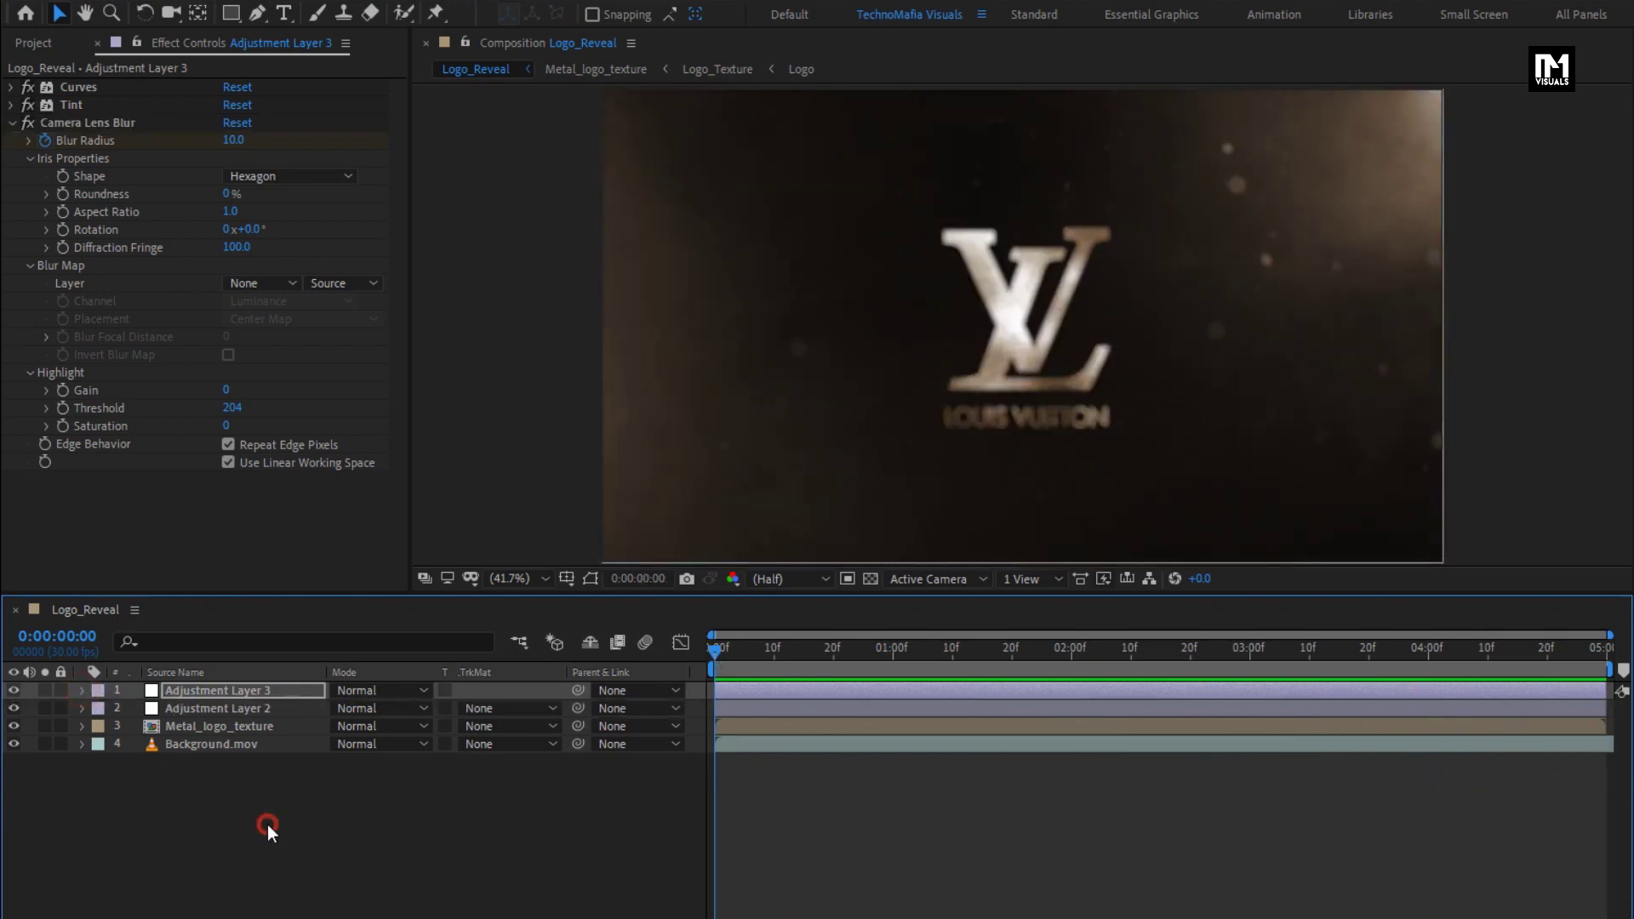
right_click(267, 824)
mouse_move(357, 603)
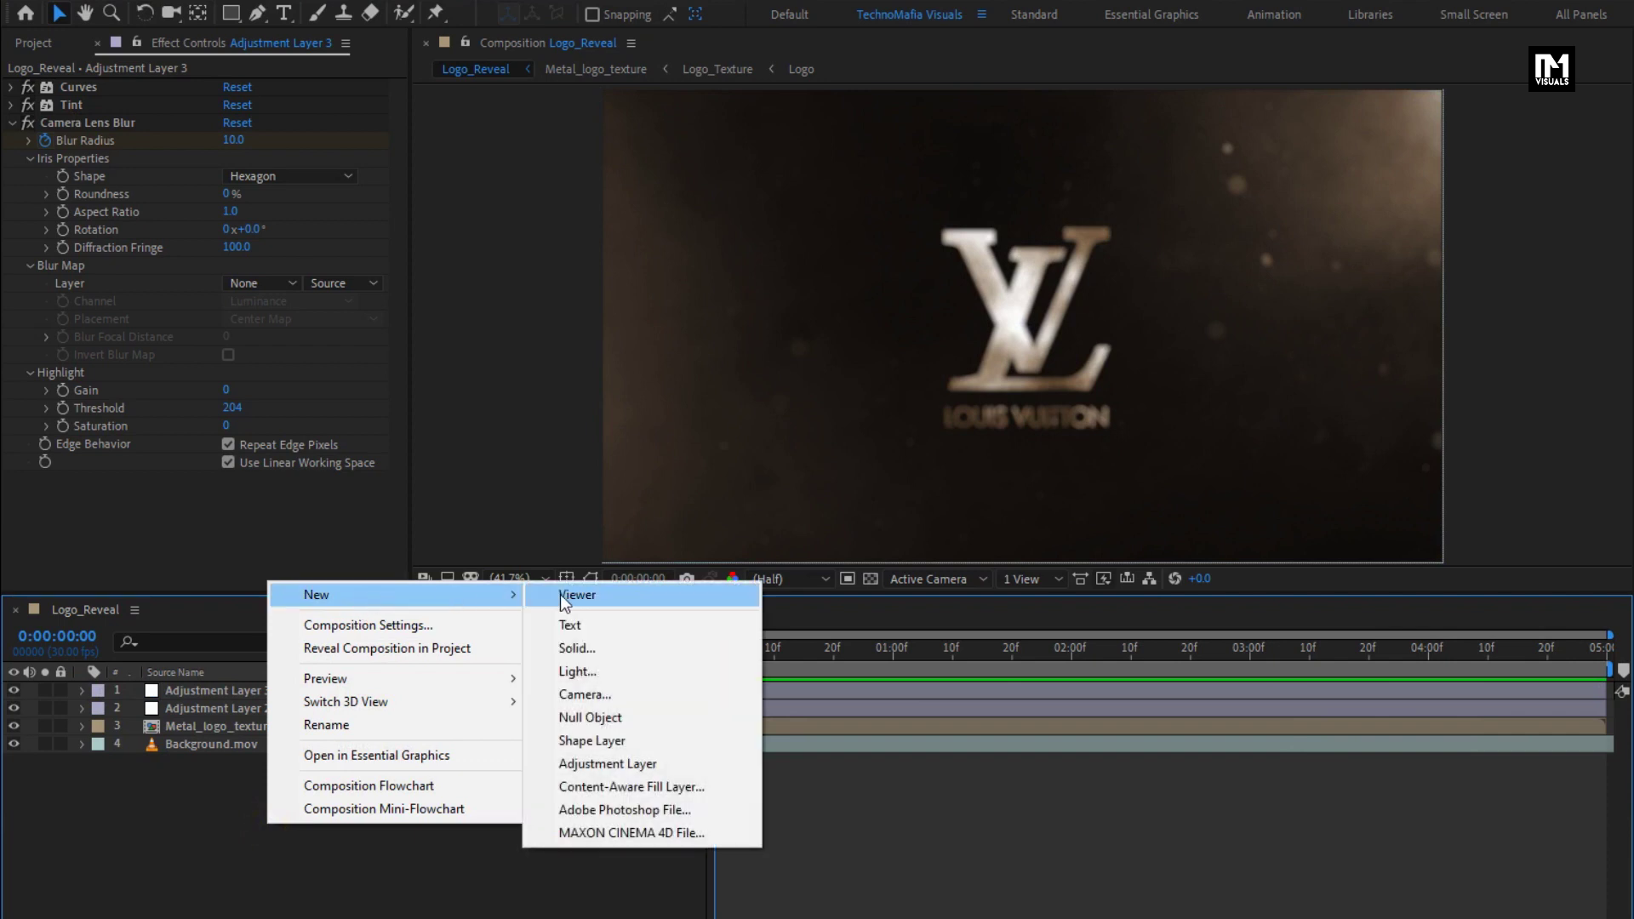
click(588, 647)
text(Frame)
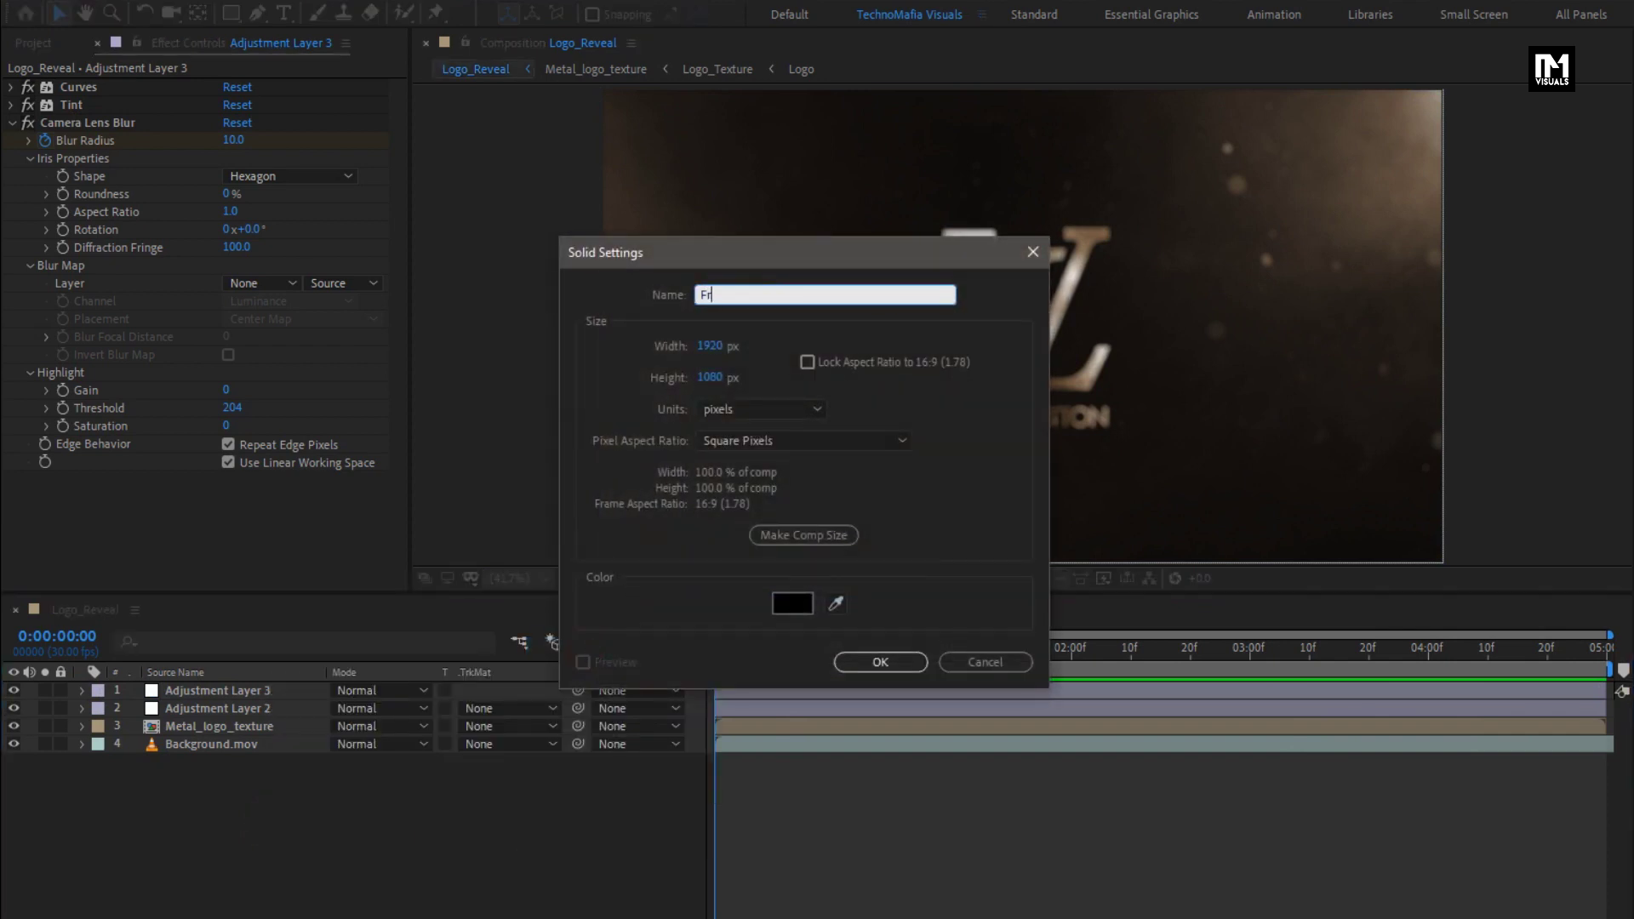
click(887, 661)
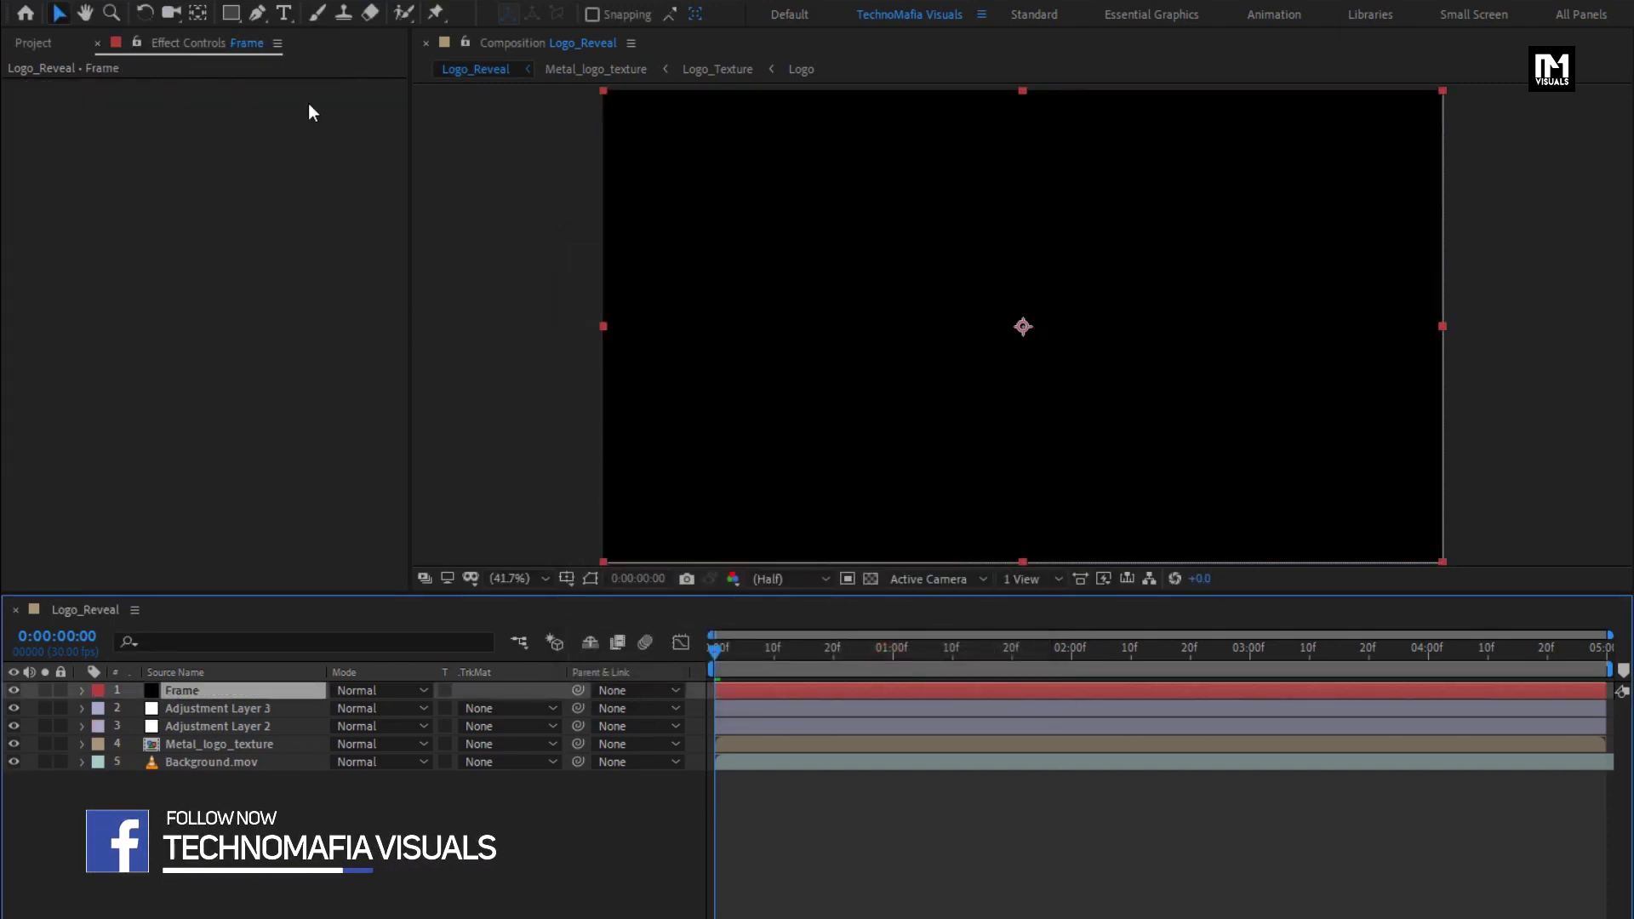
- Give Frame a rectangle mask spanning Top 10% to Bottom 90% of the source
double_click(229, 13)
key(v)
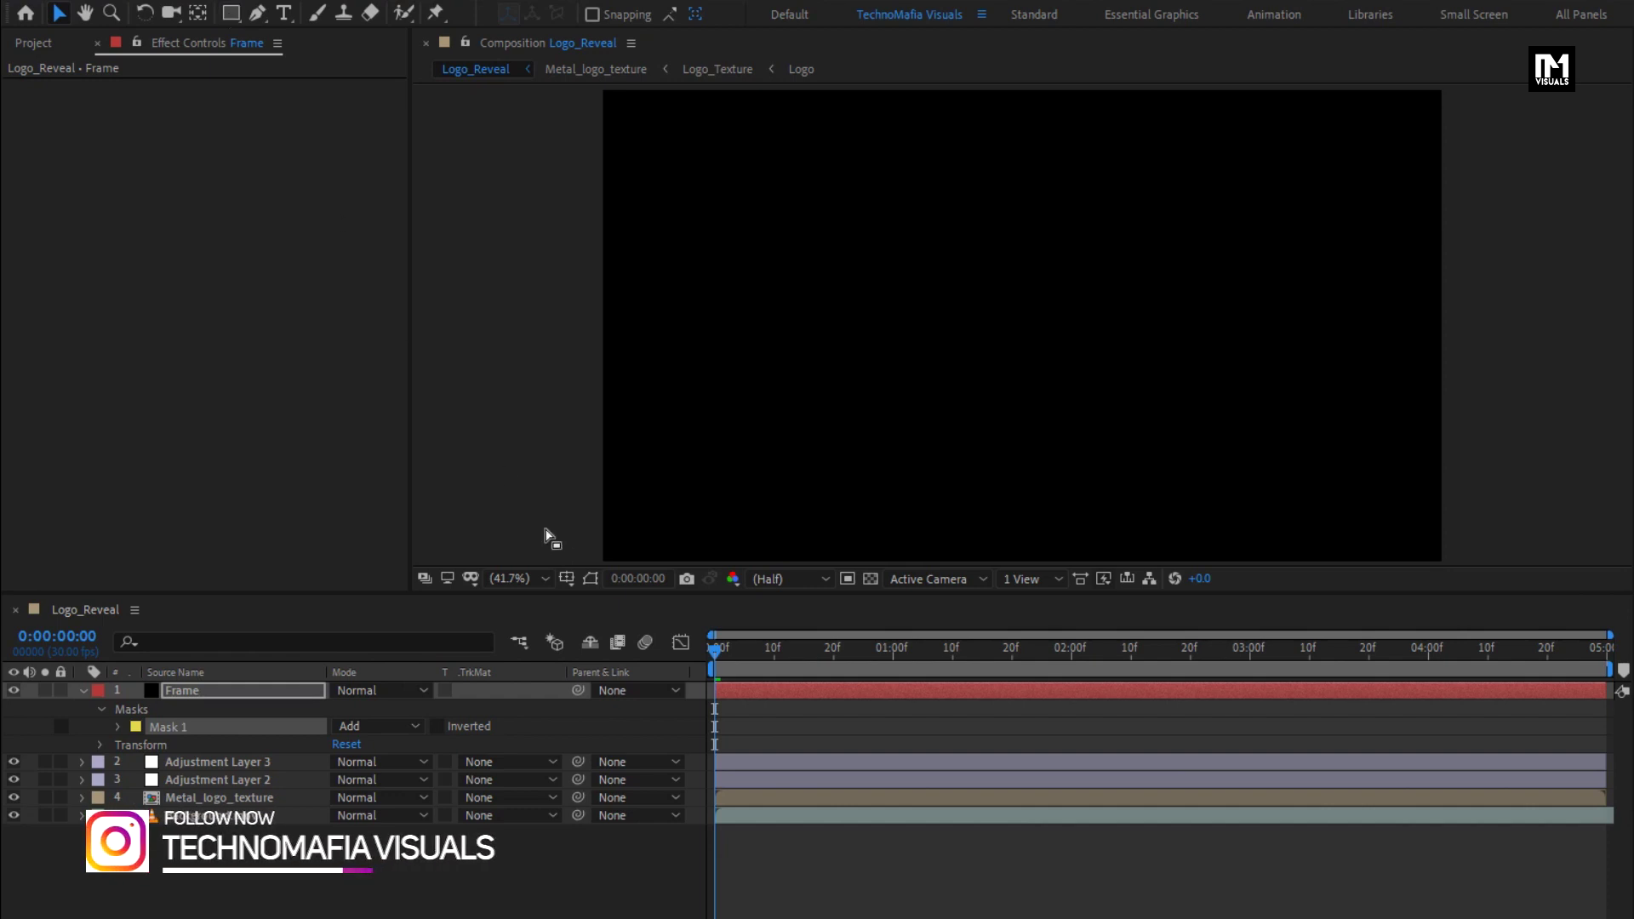
click(585, 575)
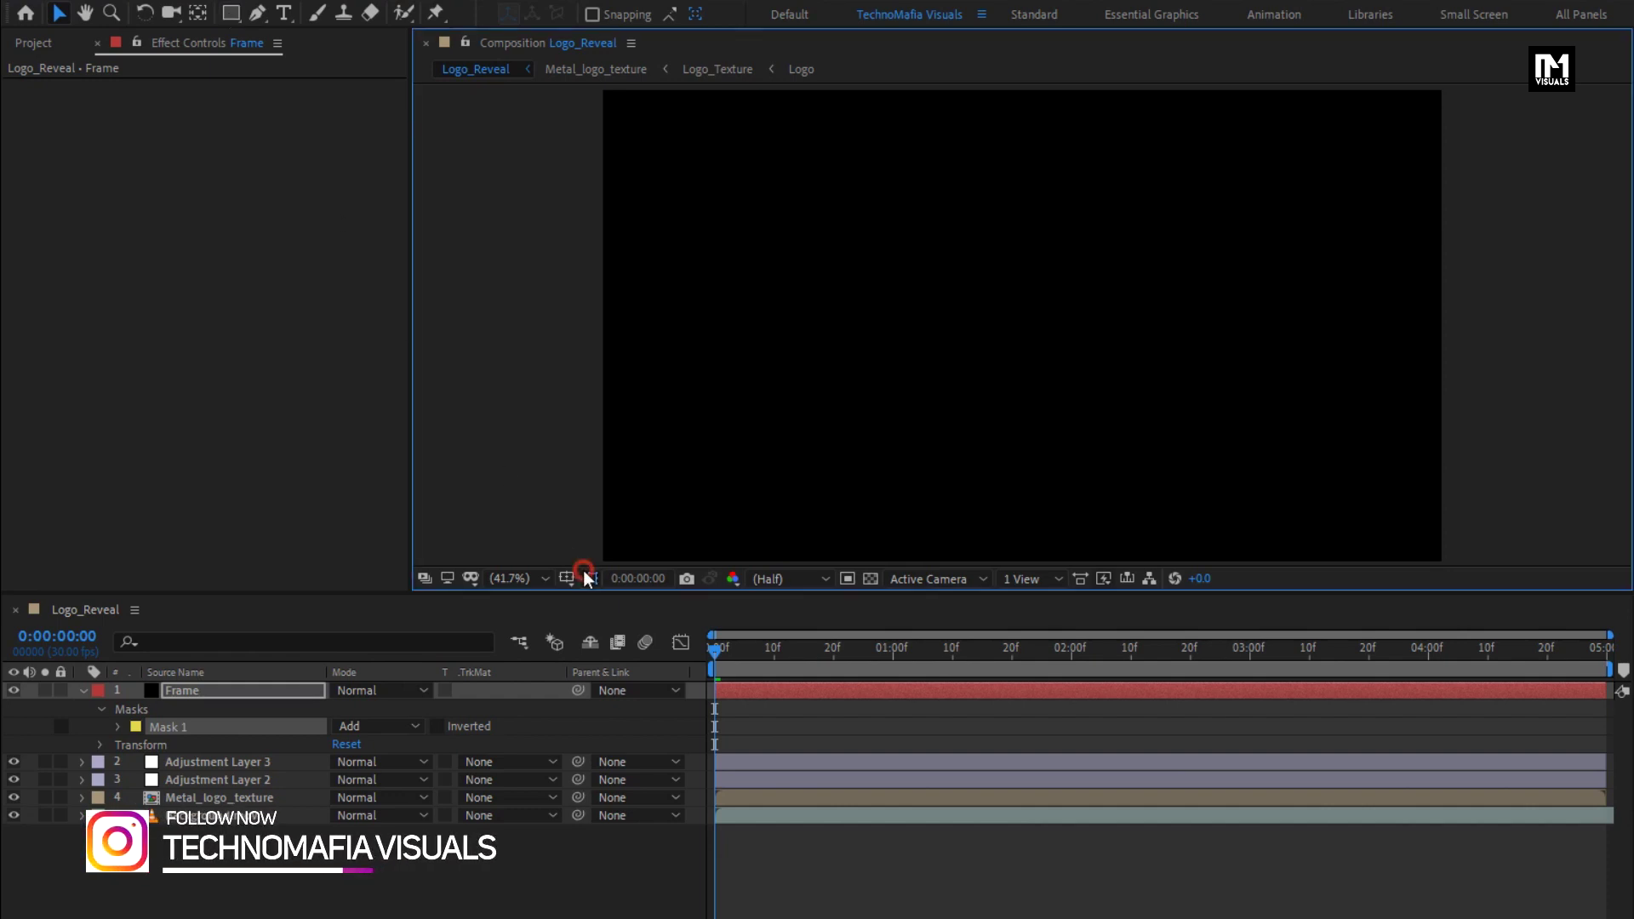
click(118, 727)
click(349, 745)
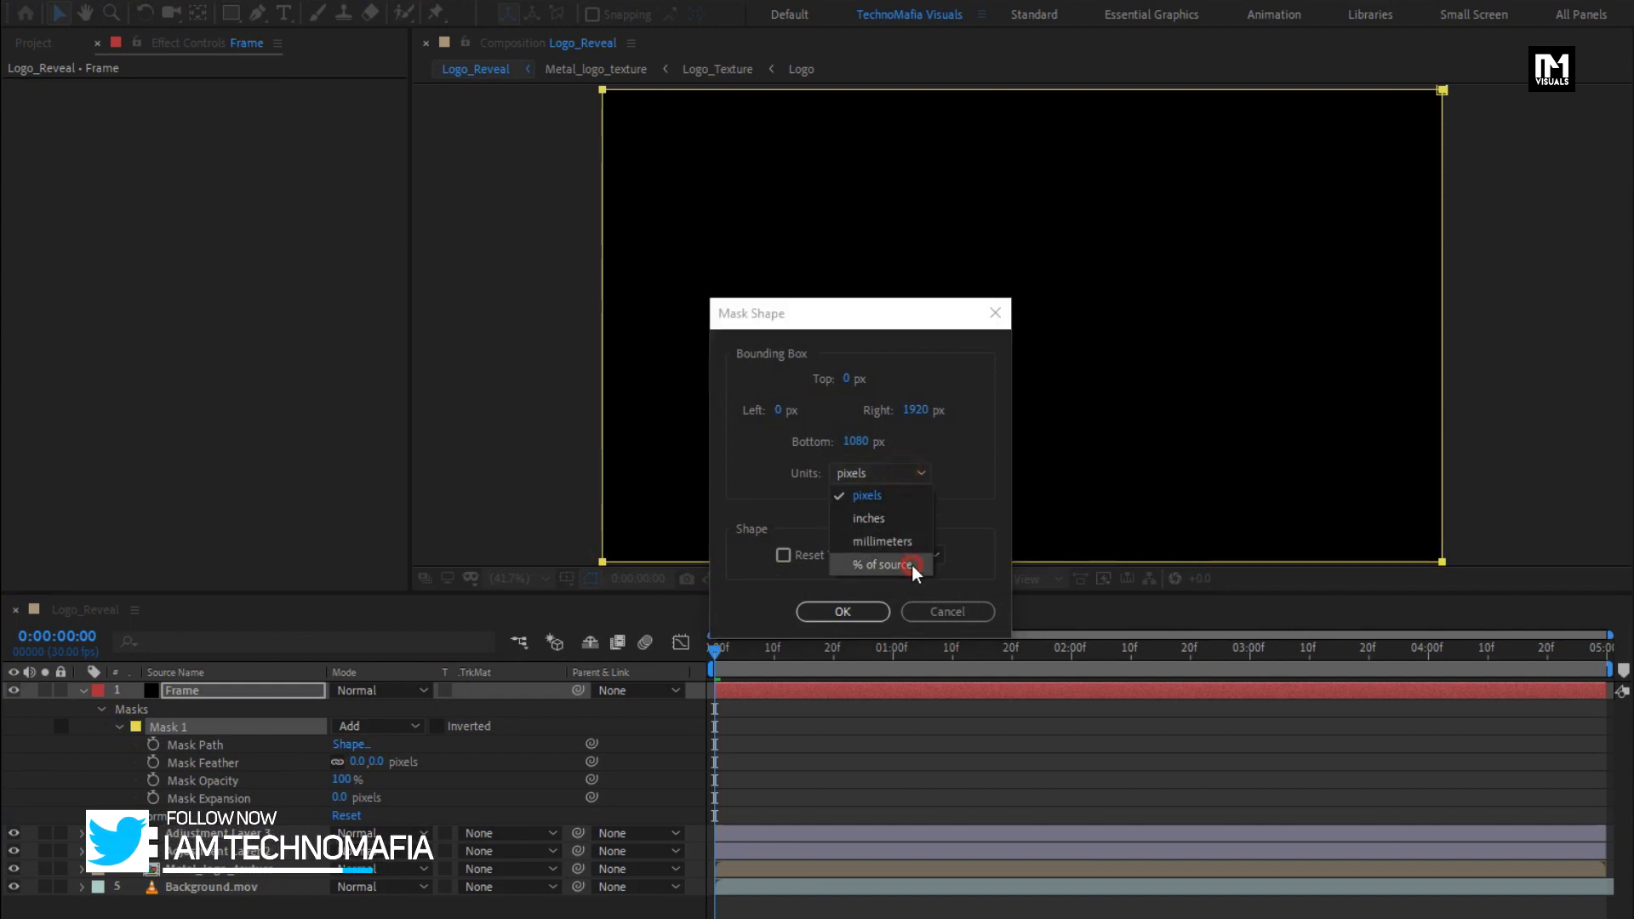
click(897, 564)
click(847, 379)
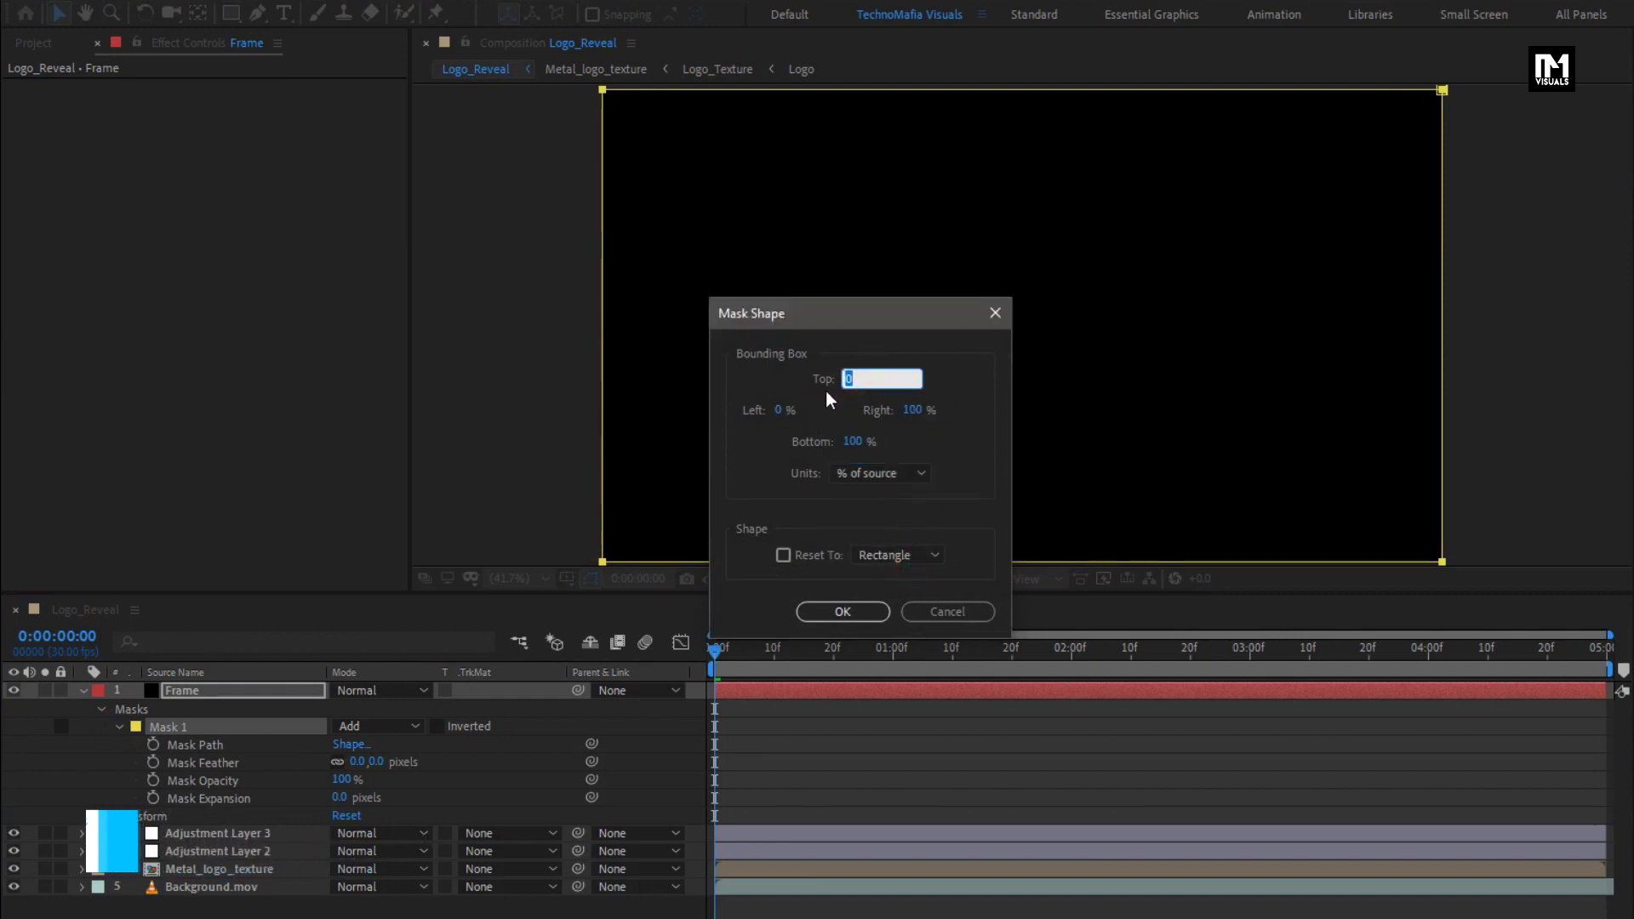
text(10)
click(852, 441)
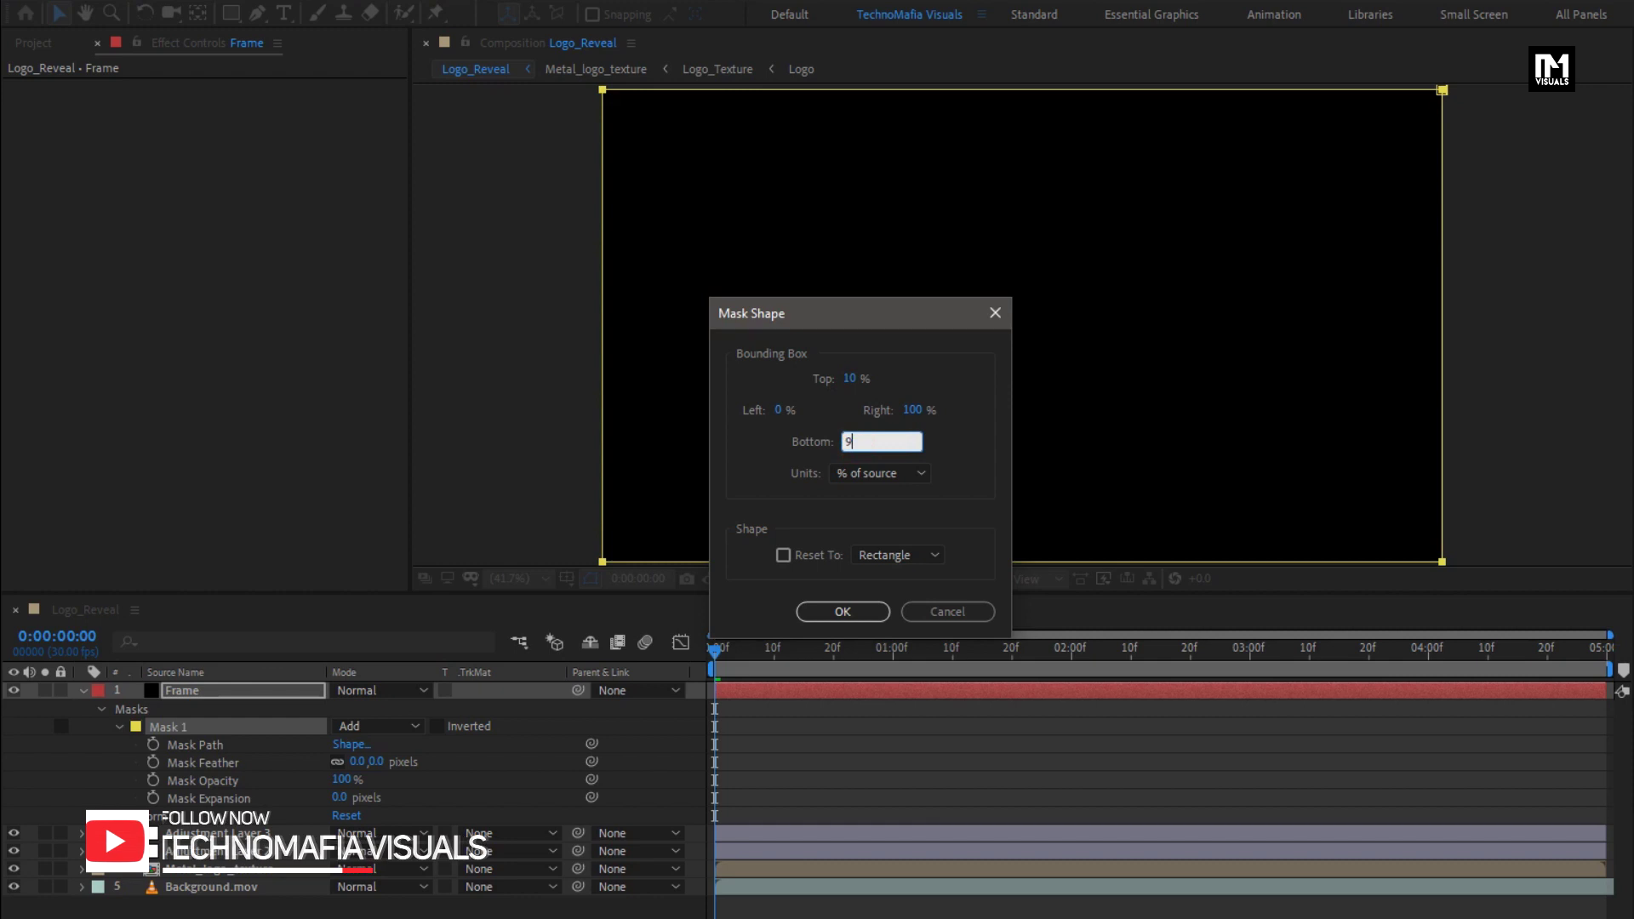
text(90)
click(846, 612)
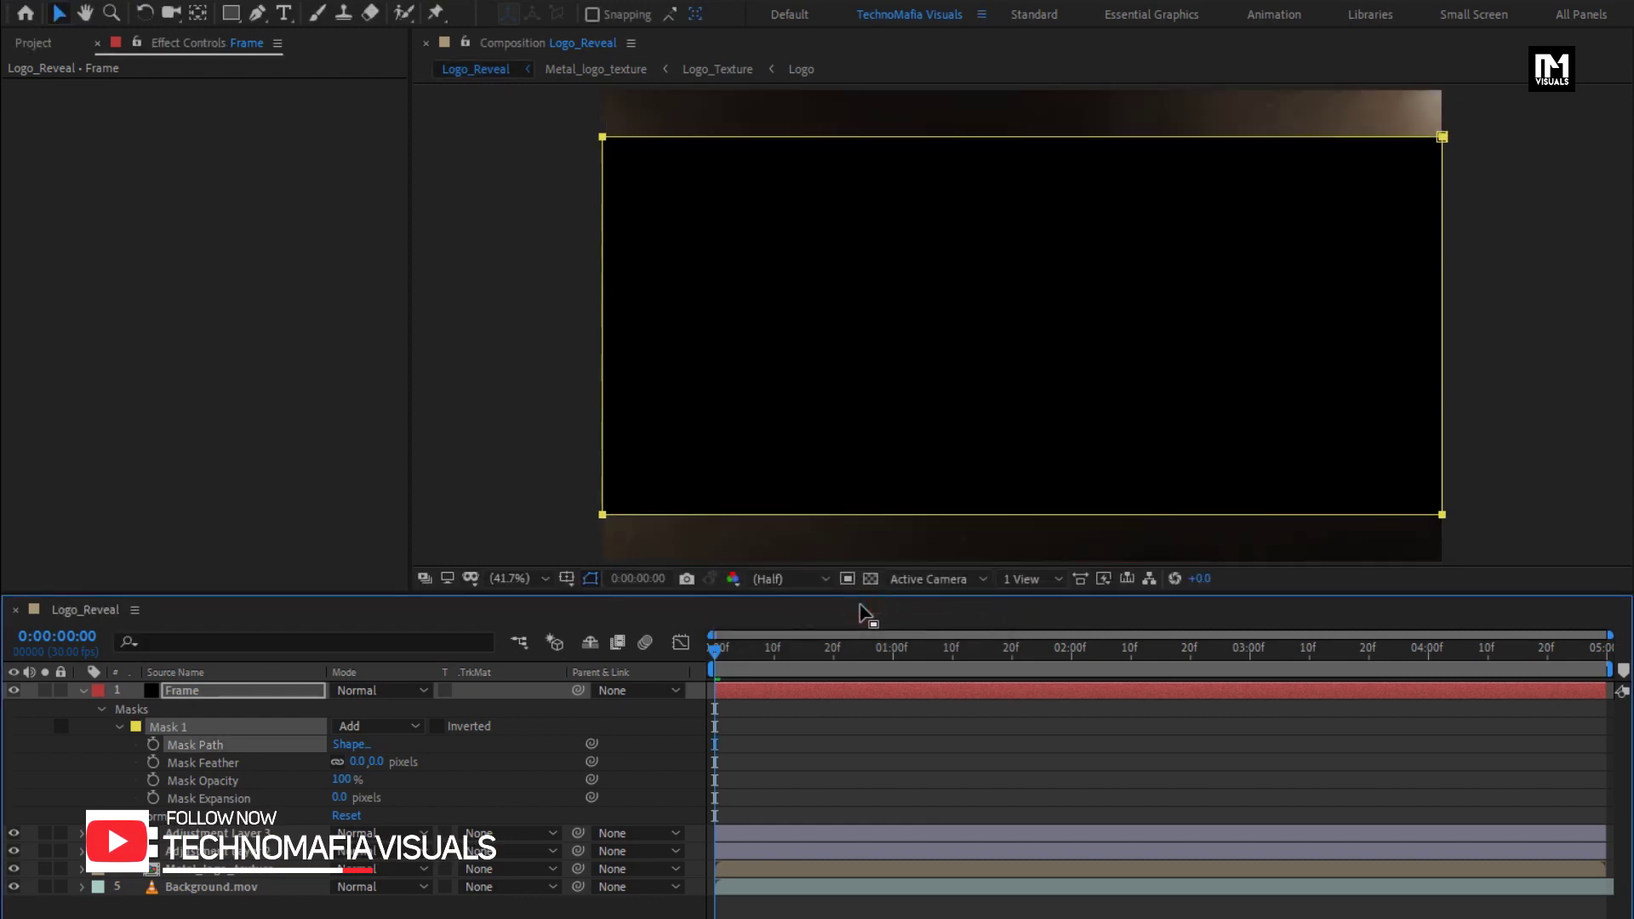
- Invert the mask to leave black letterbox bars and play back the composition
click(437, 727)
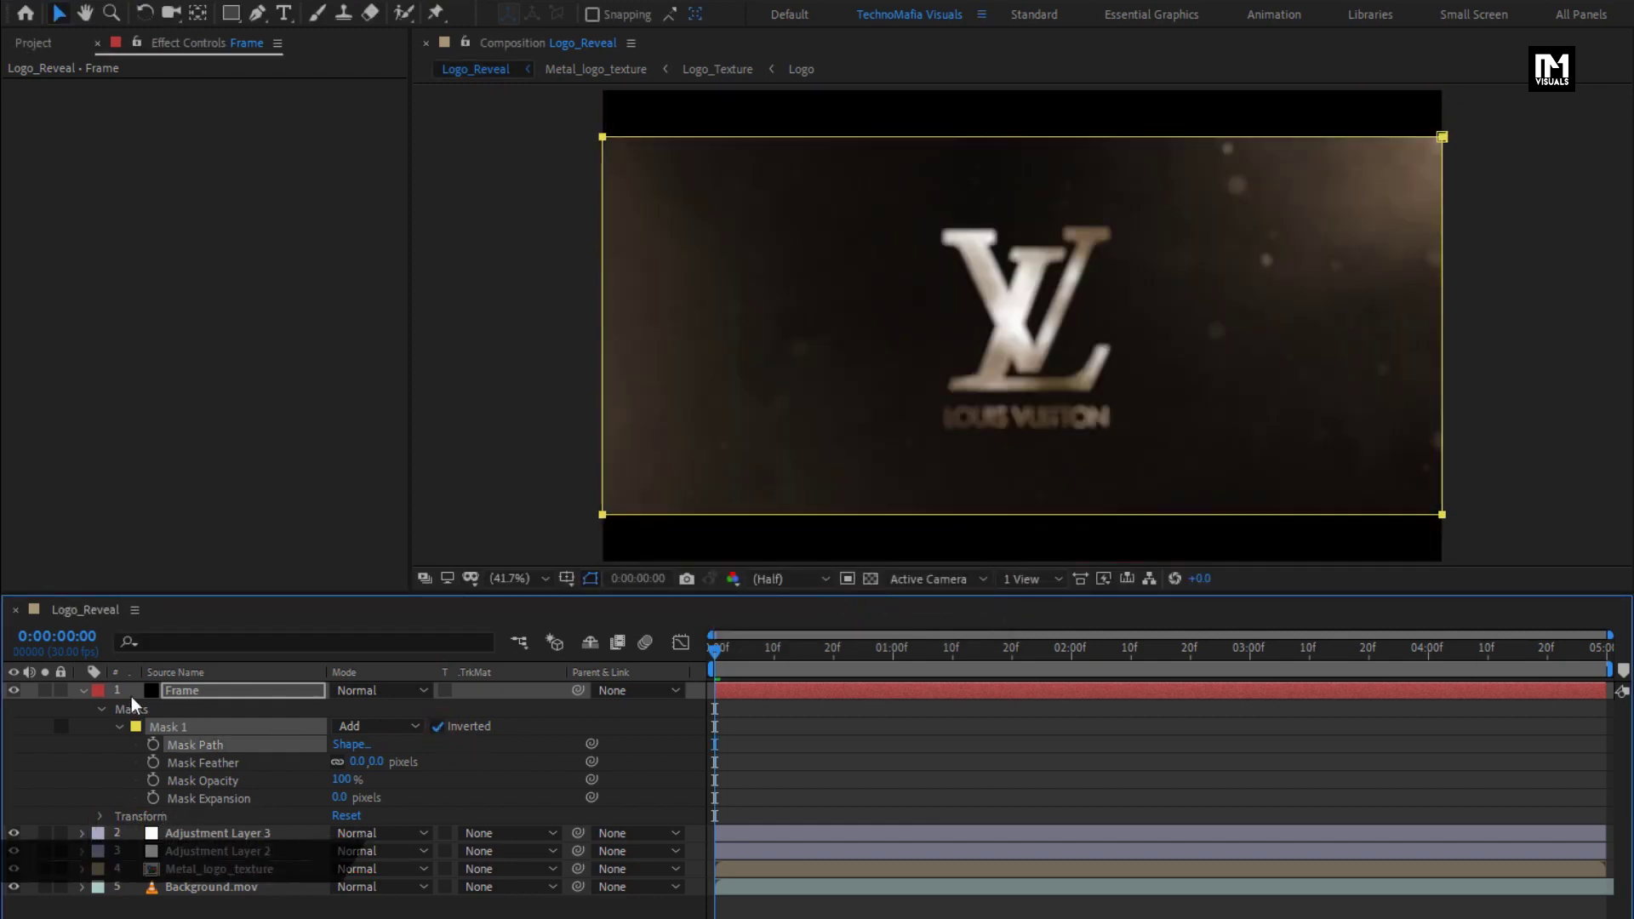
click(81, 690)
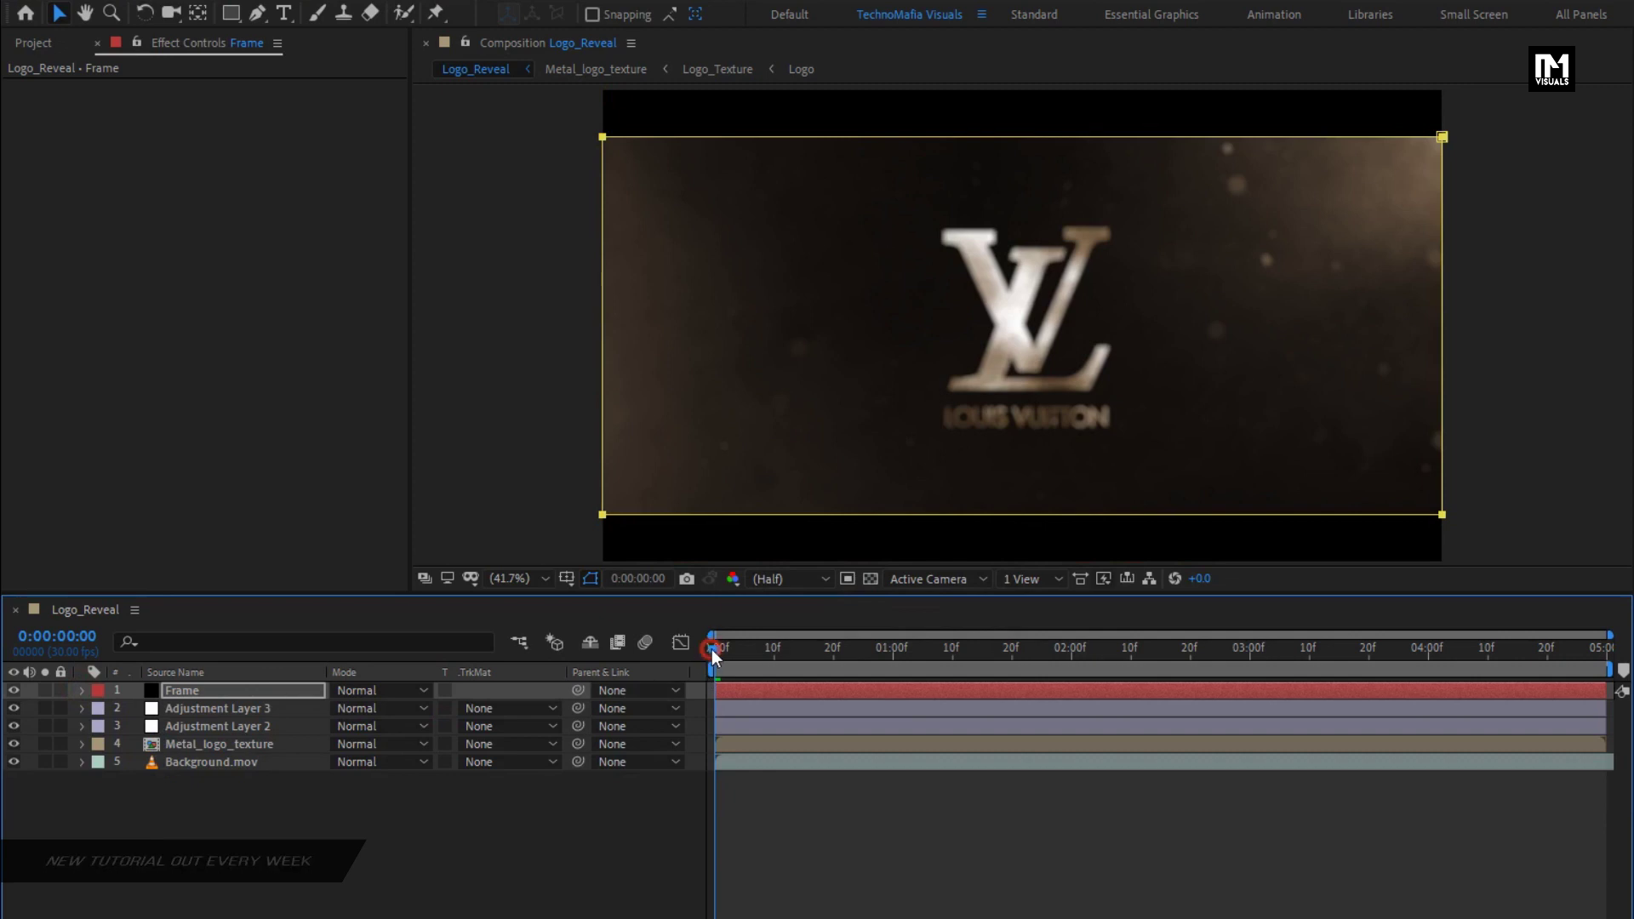
key(space)
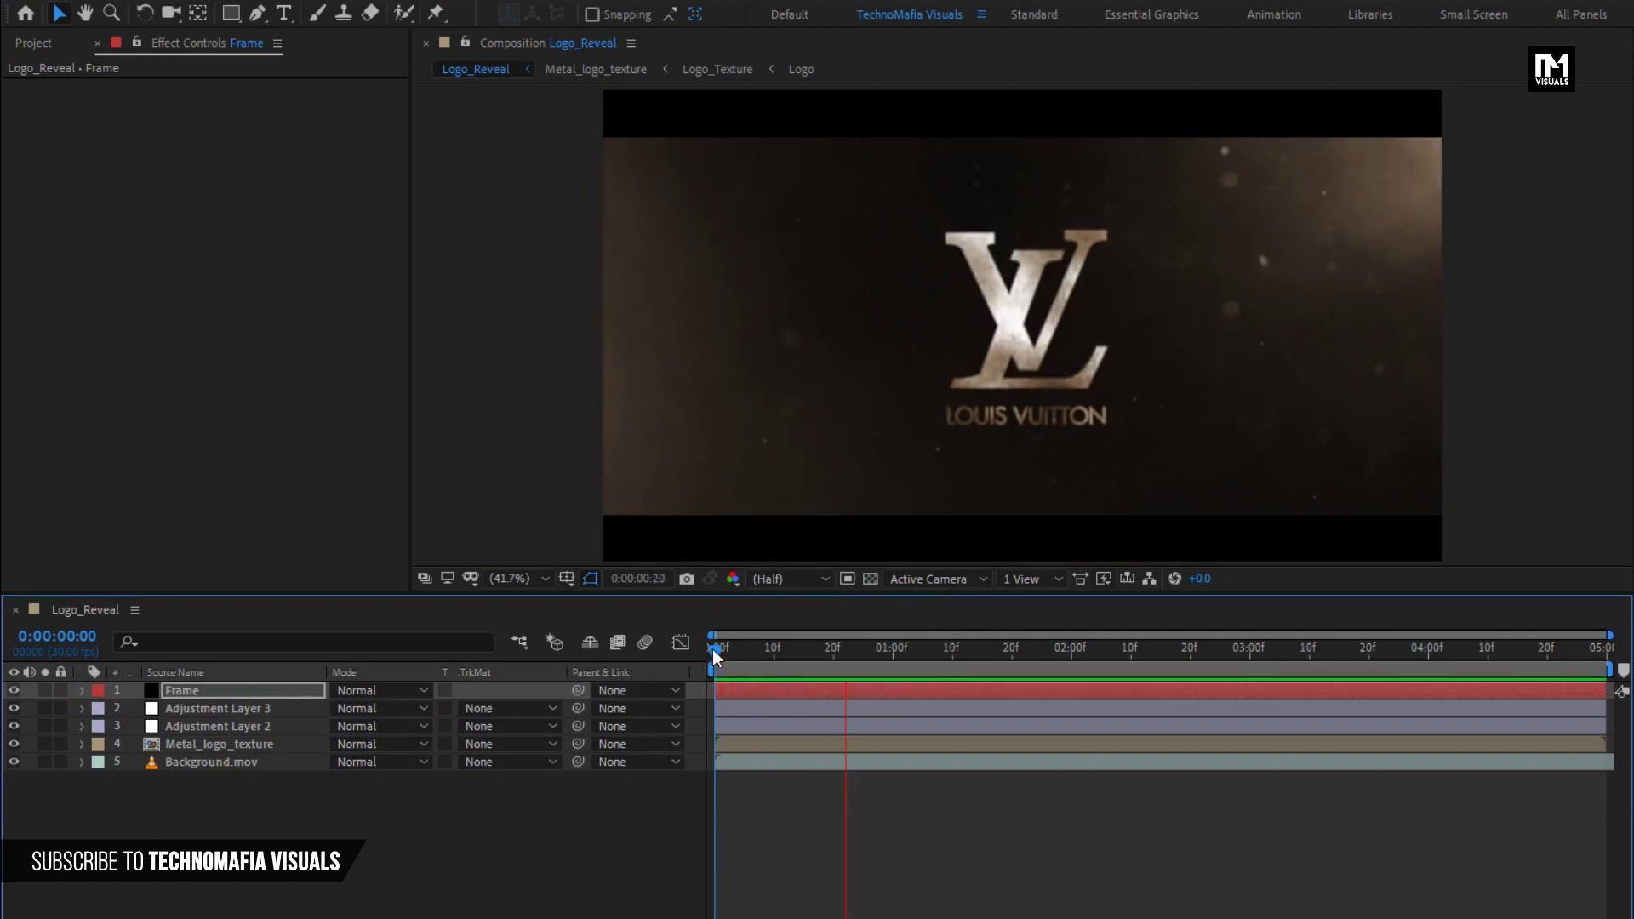